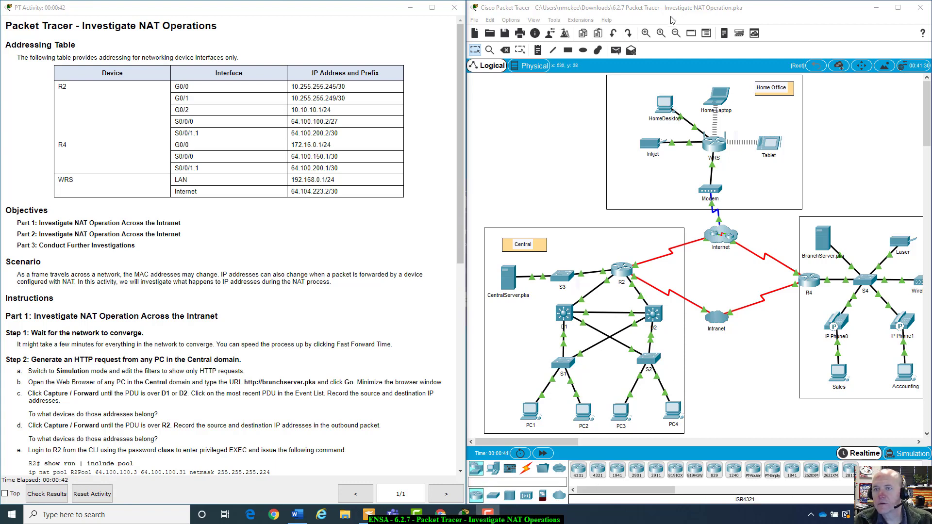
Zoom out twice so the Central, Branch and Home Office topology fits the workspace
click(679, 34)
click(681, 36)
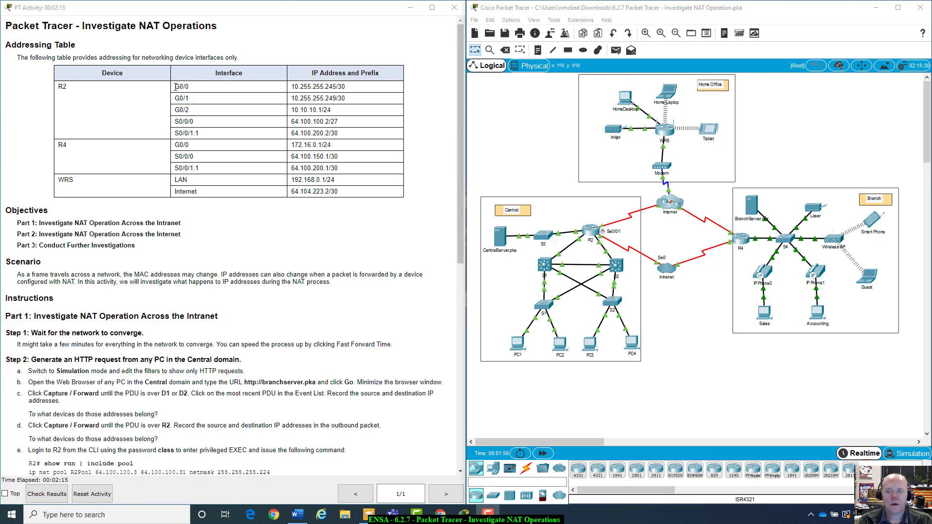
drag(176, 87, 358, 139)
click(359, 140)
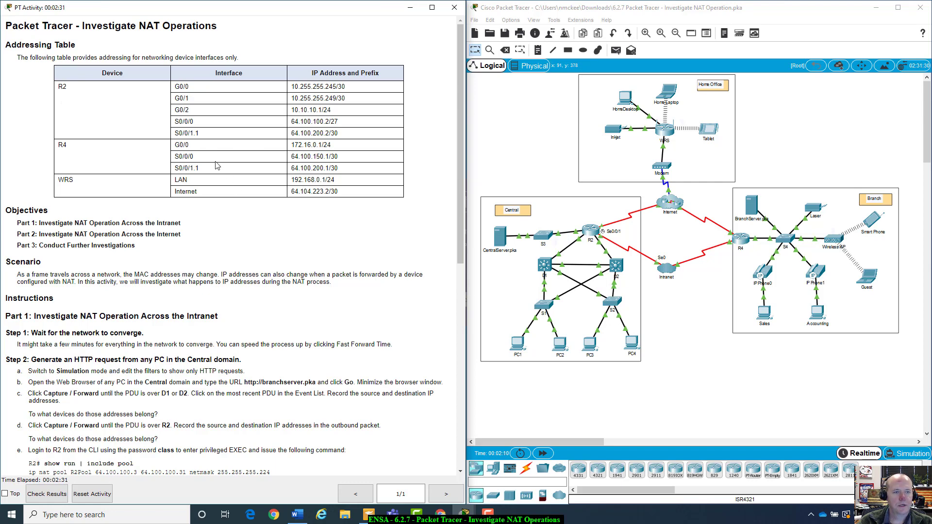
click(706, 288)
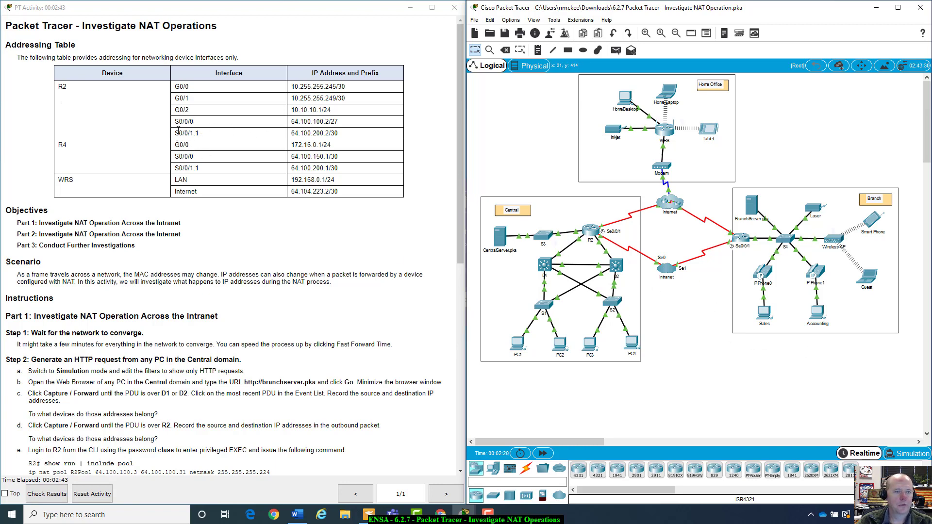
drag(175, 134, 197, 134)
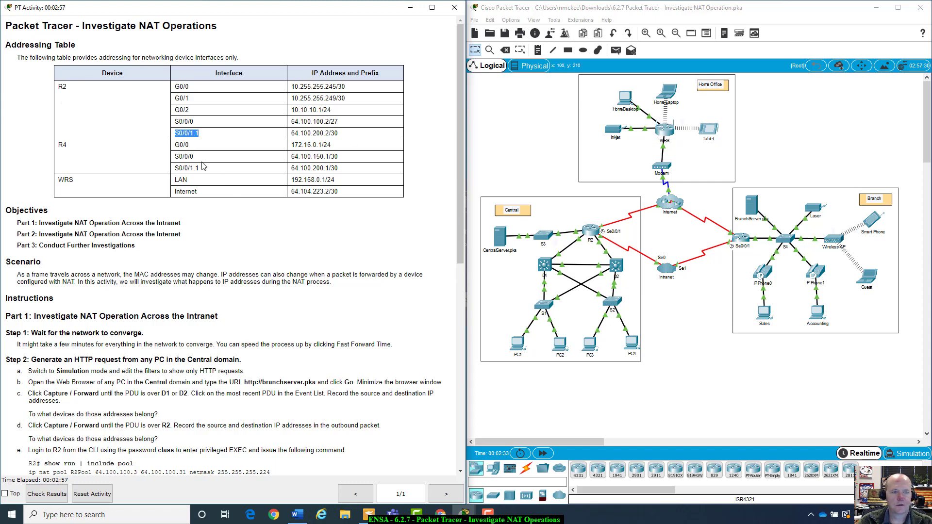
click(687, 155)
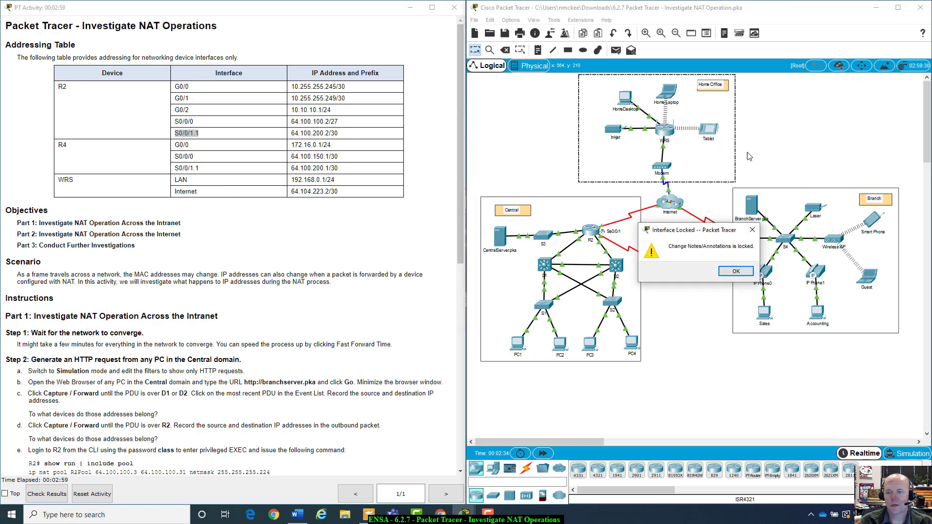
click(733, 271)
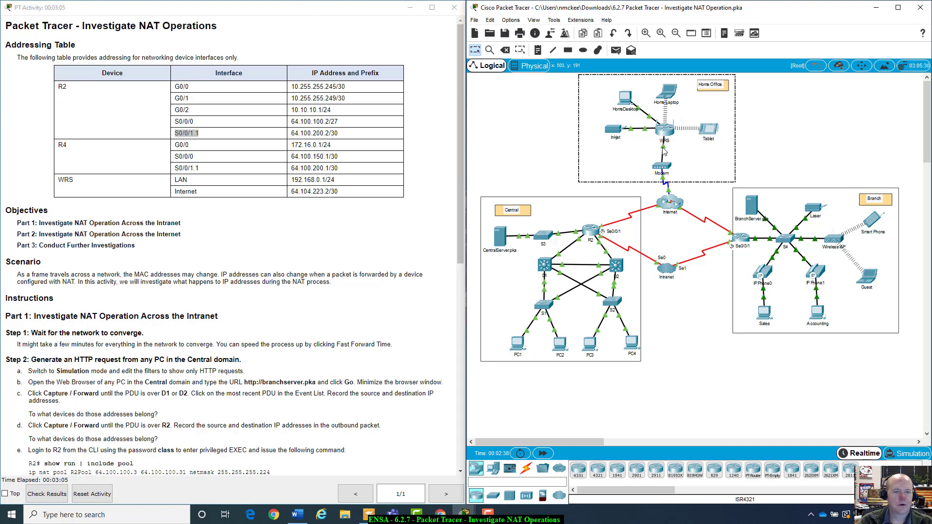
click(614, 156)
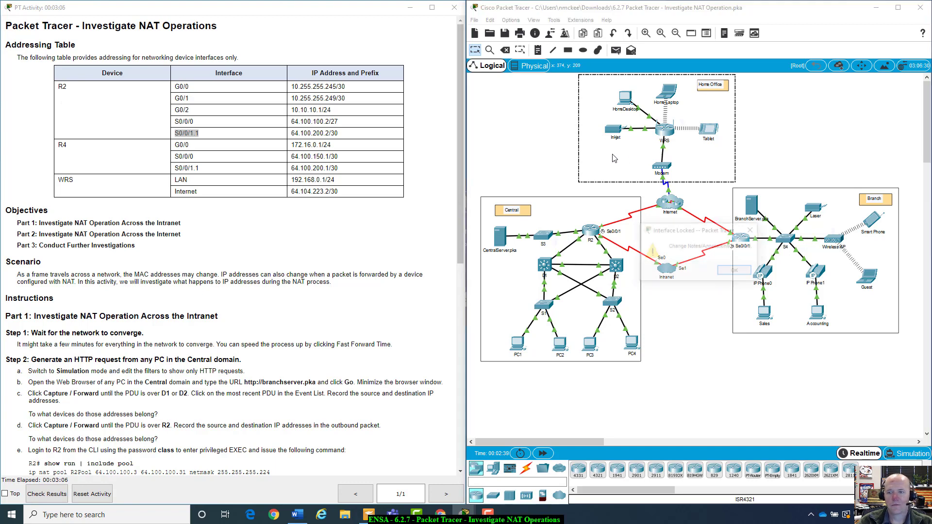
click(736, 271)
scroll(242, 247, down, 1)
scroll(242, 248, down, 4)
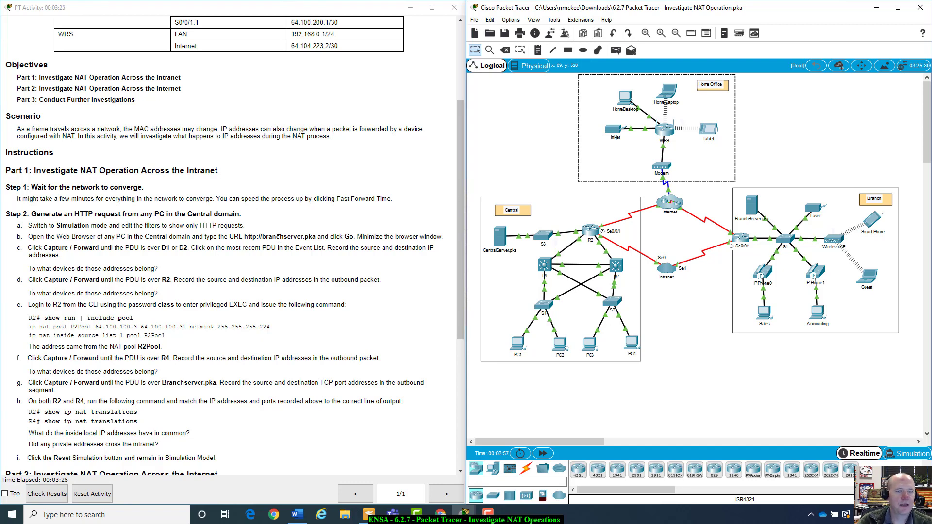
Scroll through the NAT instructions, then fast-forward network time three times to 00:05:00
scroll(280, 238, down, 3)
scroll(279, 239, down, 1)
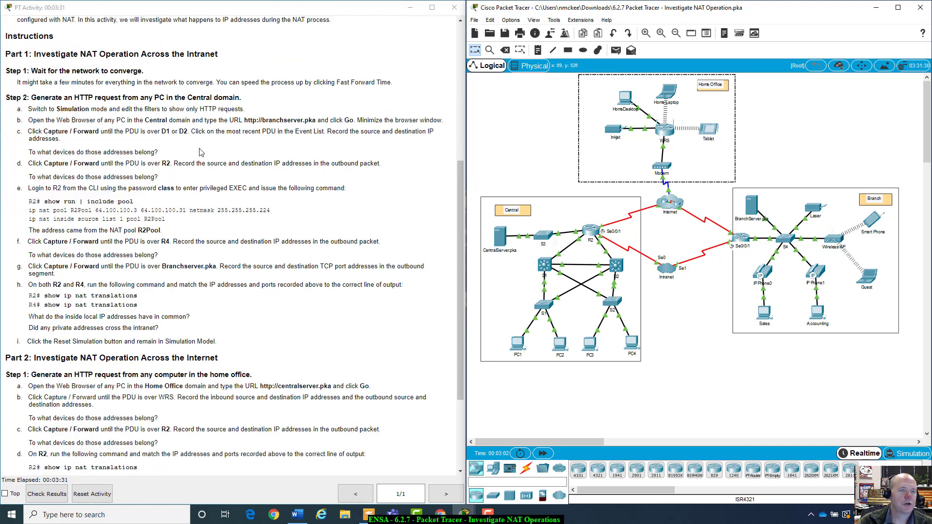
scroll(218, 154, down, 1)
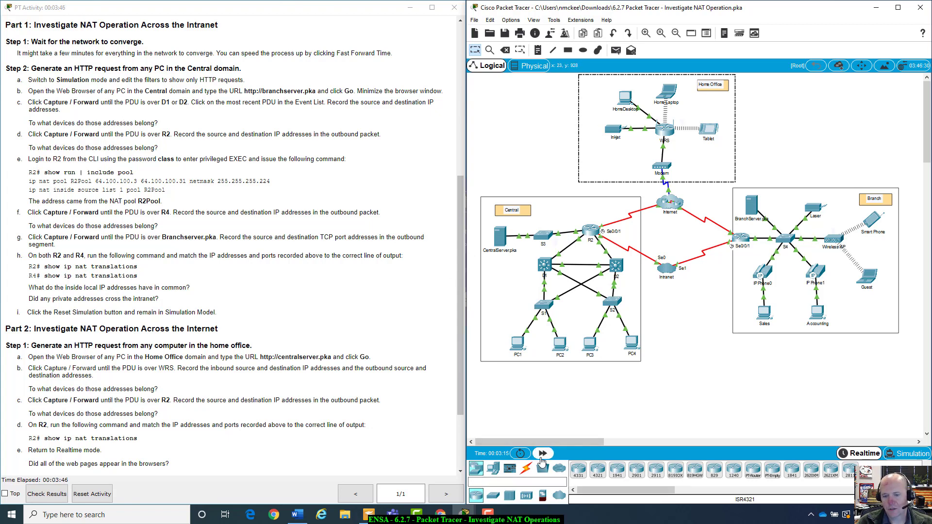
click(543, 454)
click(543, 454)
click(543, 454)
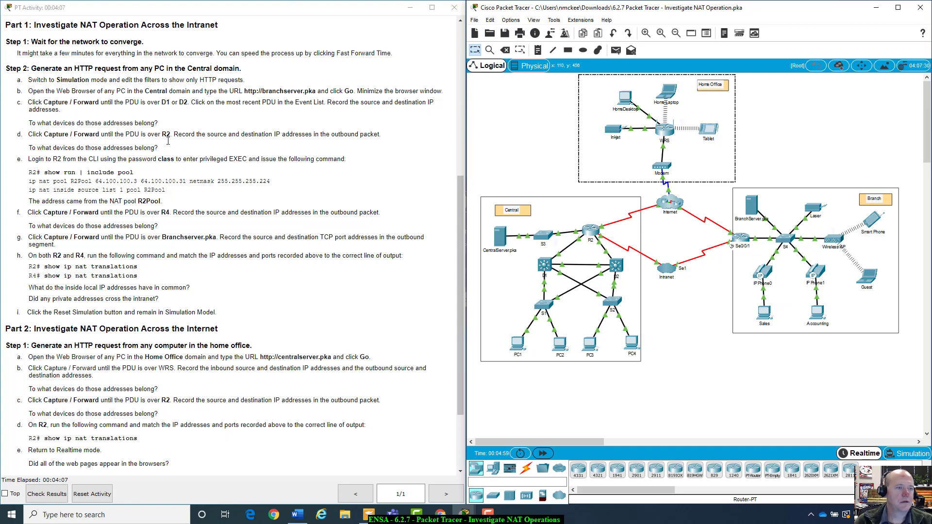
Enter Simulation mode and set the event list filters so only HTTP is shown
click(909, 454)
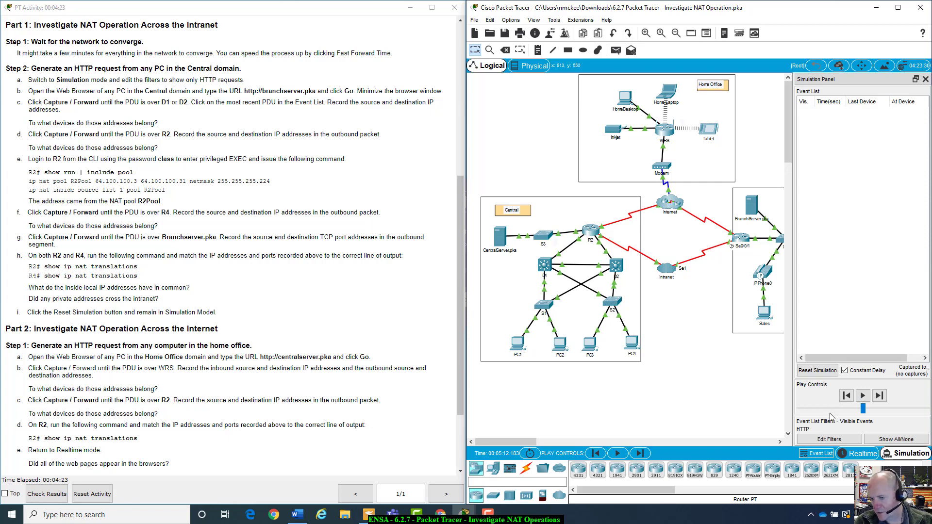
click(830, 440)
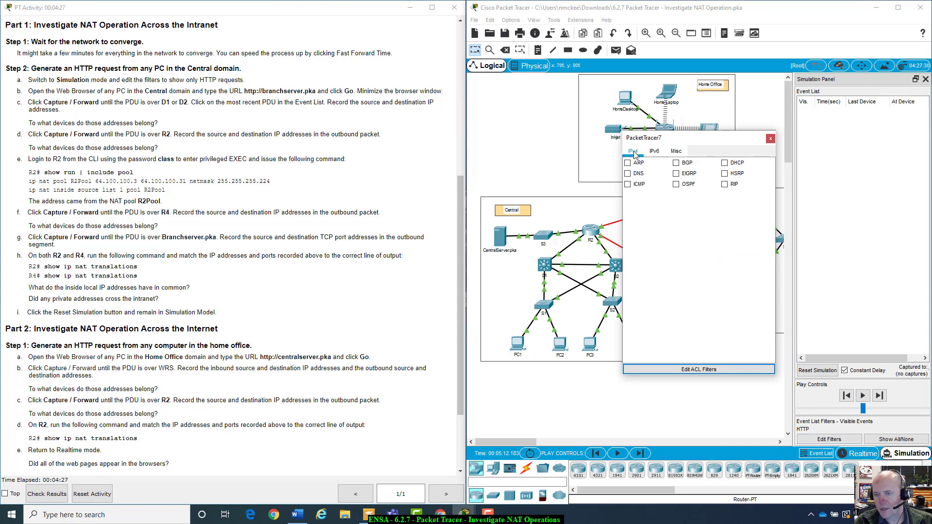
click(654, 151)
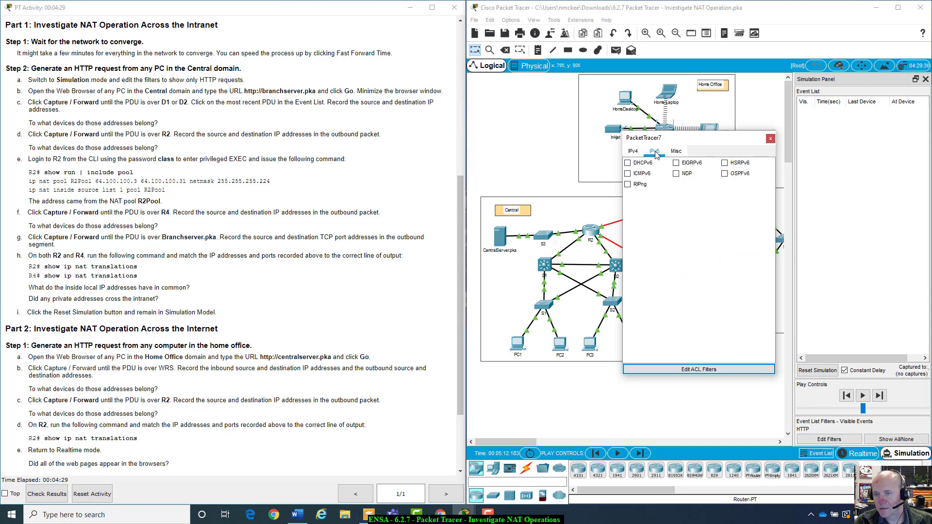
click(686, 152)
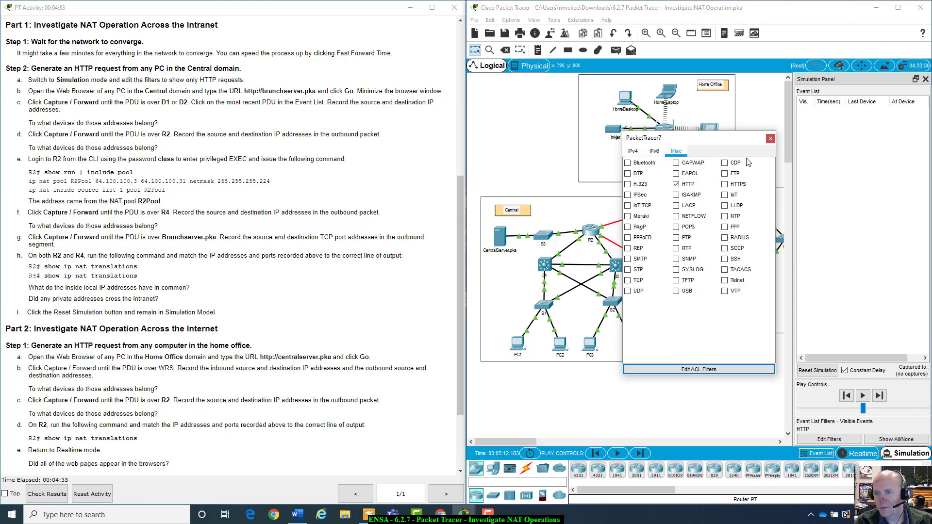
click(771, 140)
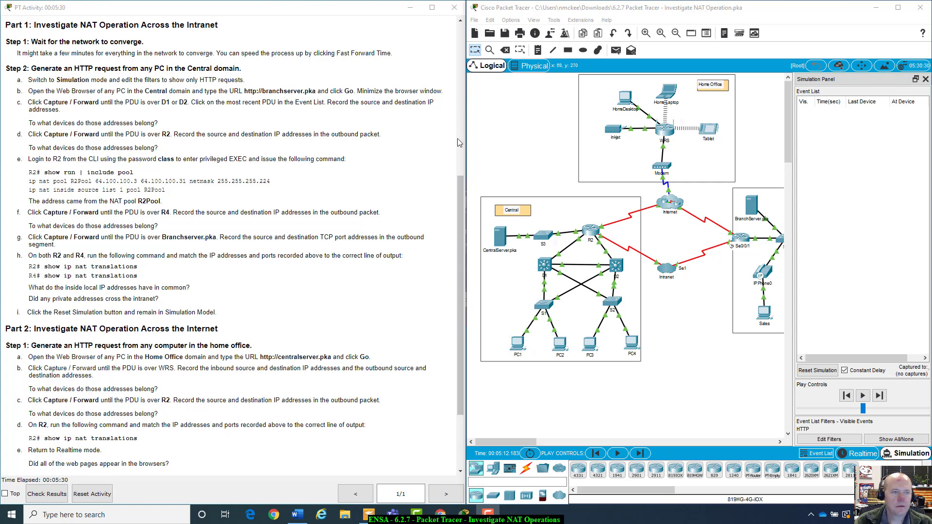
click(518, 342)
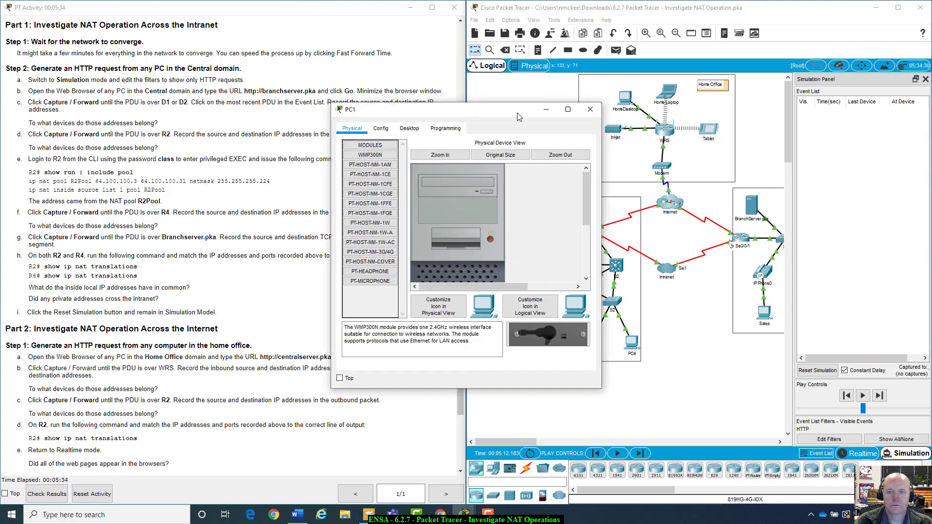
drag(521, 109, 647, 142)
click(532, 157)
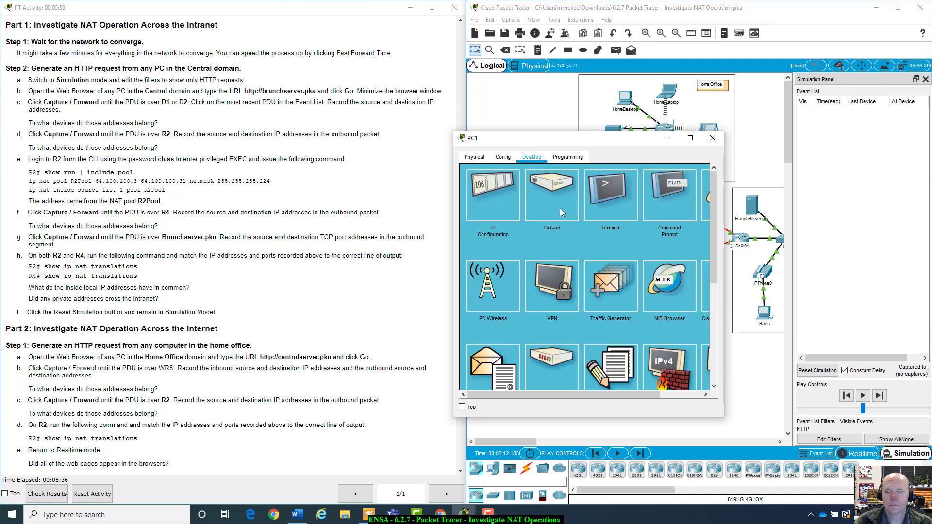
drag(617, 395, 658, 395)
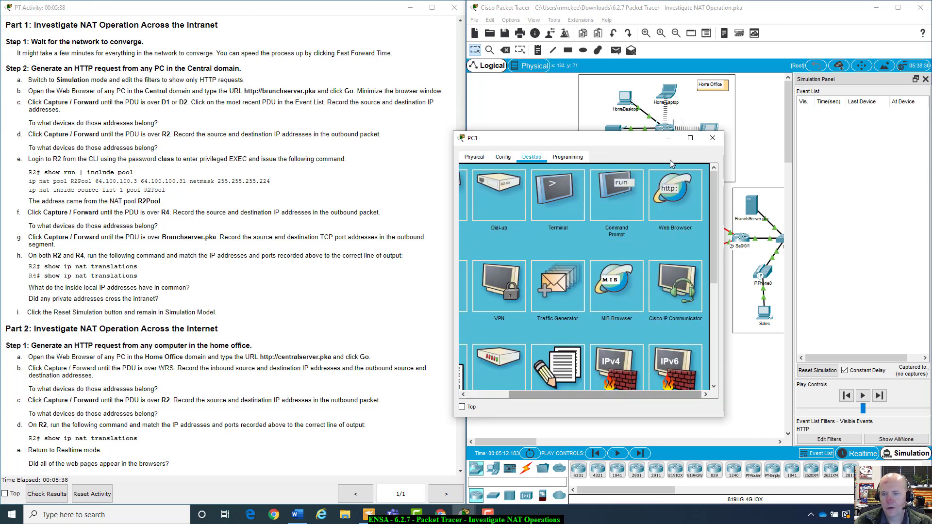
click(674, 192)
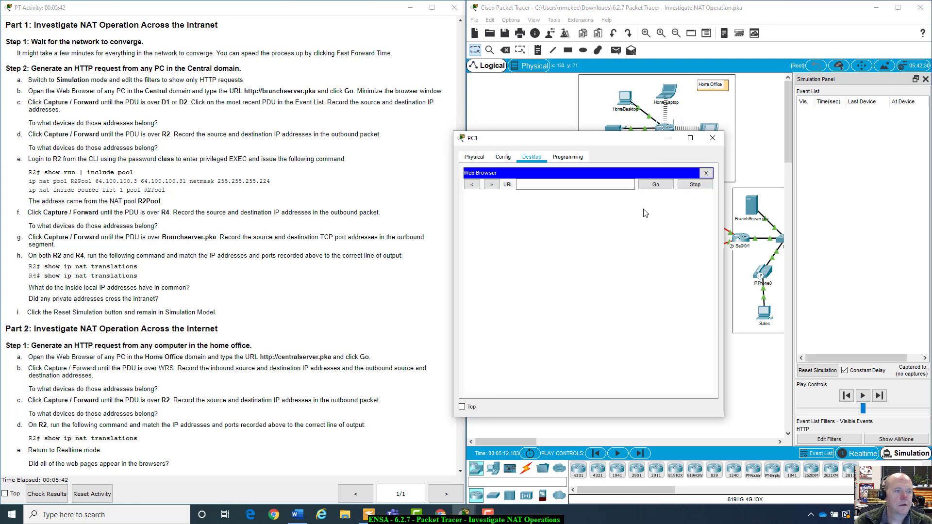
click(593, 186)
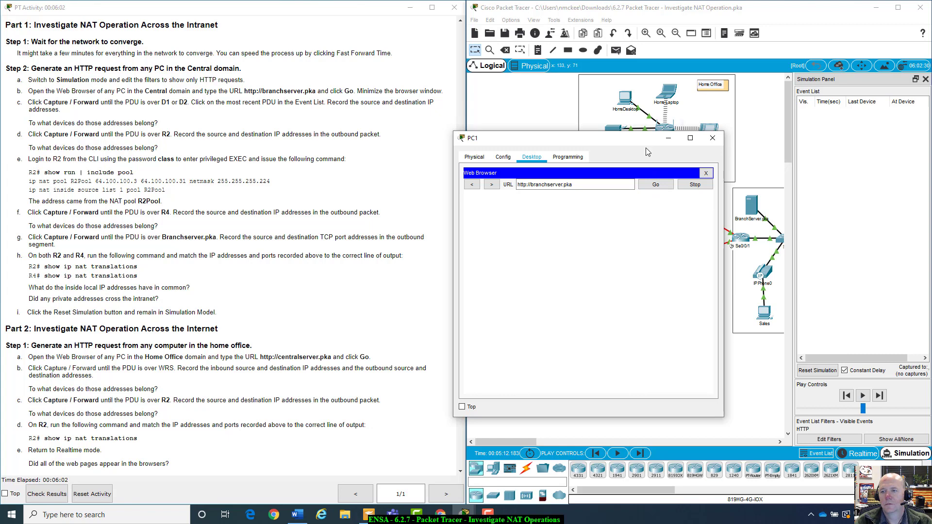
Minimize PC1's window and highlight the word 'PDU' in instruction step c
drag(649, 141, 667, 314)
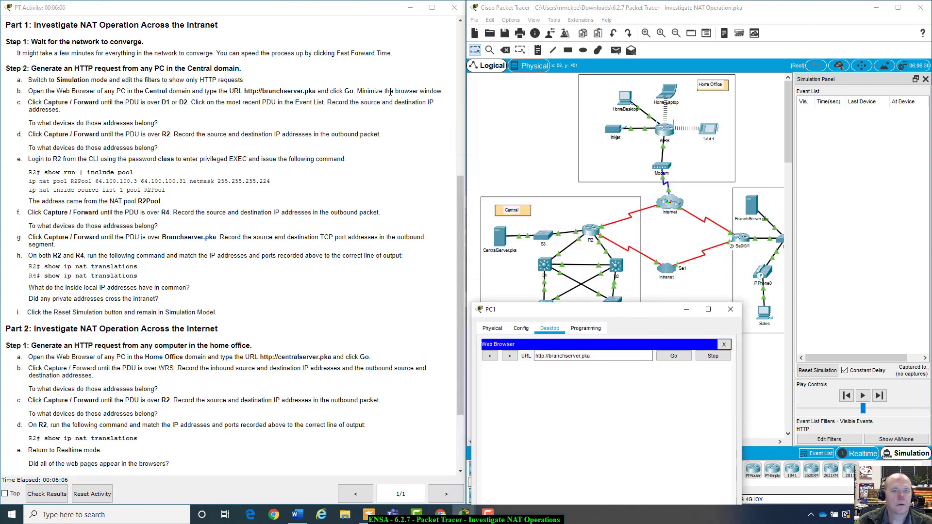
click(686, 310)
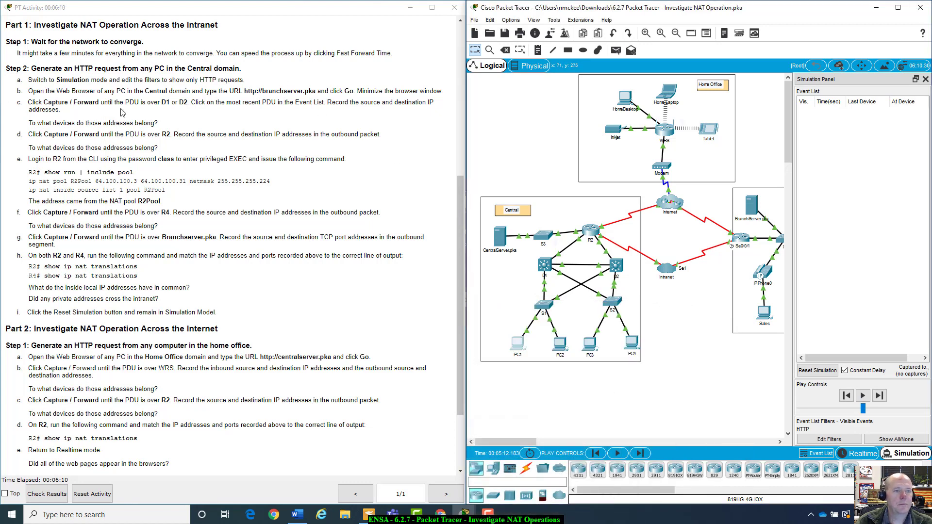
drag(125, 102, 138, 104)
Capture/Forward three times so the HTTP PDU travels from PC1 through S1 to D1
click(139, 104)
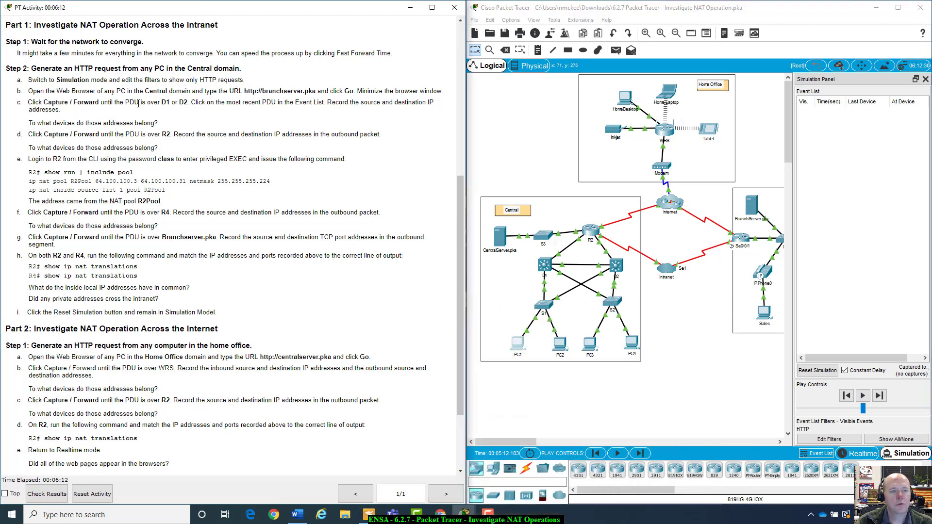
click(879, 396)
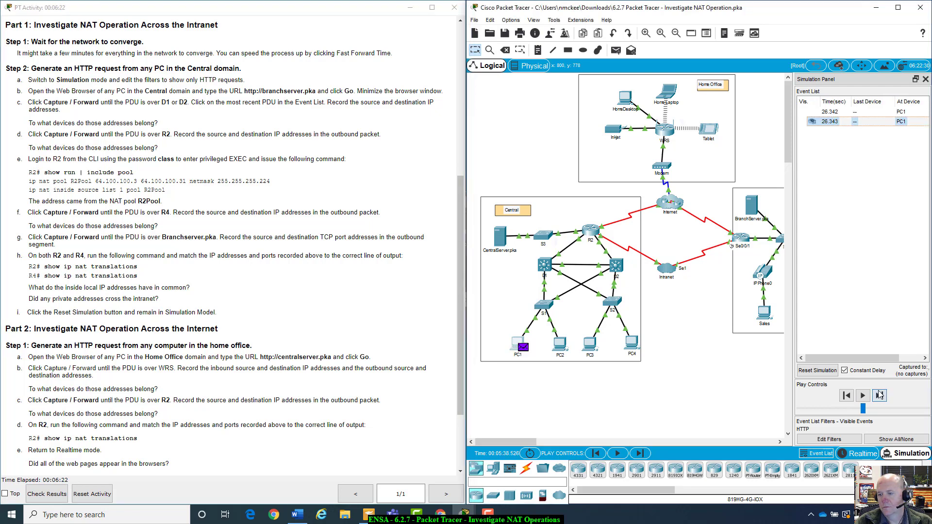
click(879, 396)
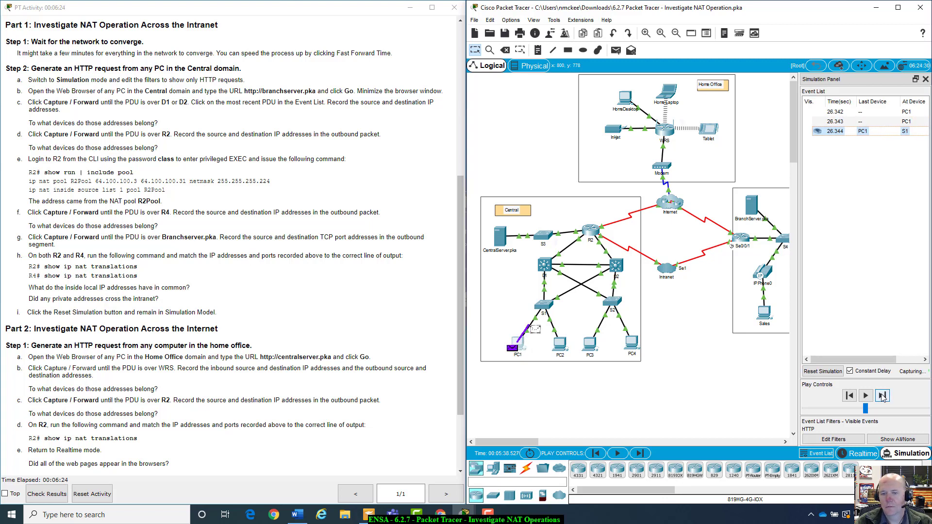
click(882, 396)
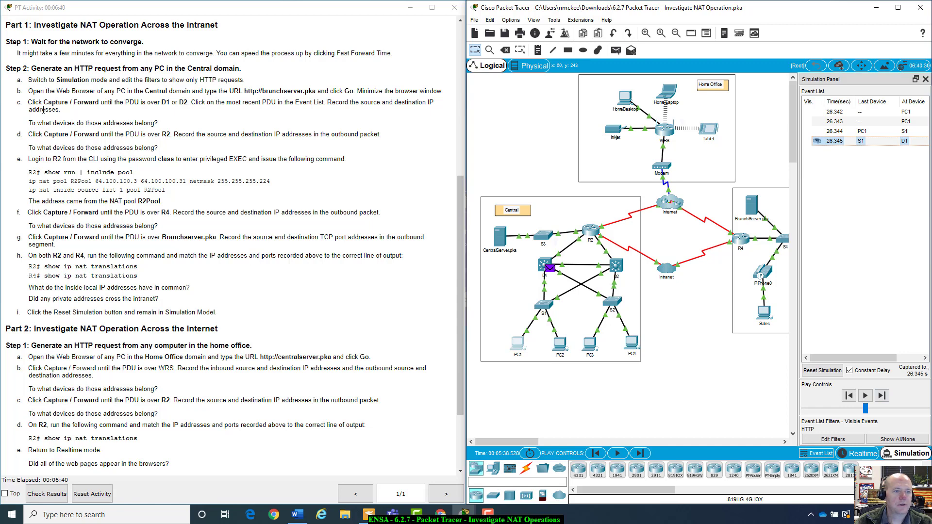
Open D1's PDU details, rearrange the docked window, then close it
click(891, 142)
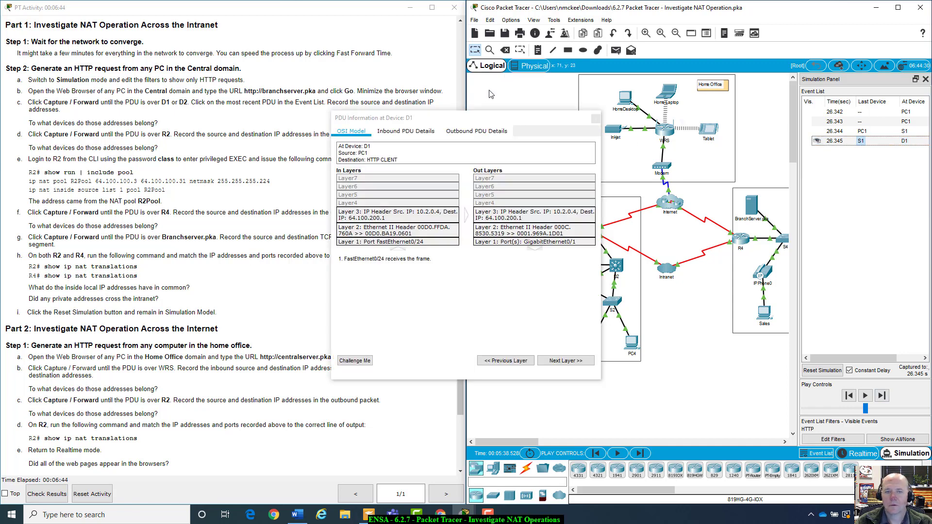
drag(492, 117, 801, 180)
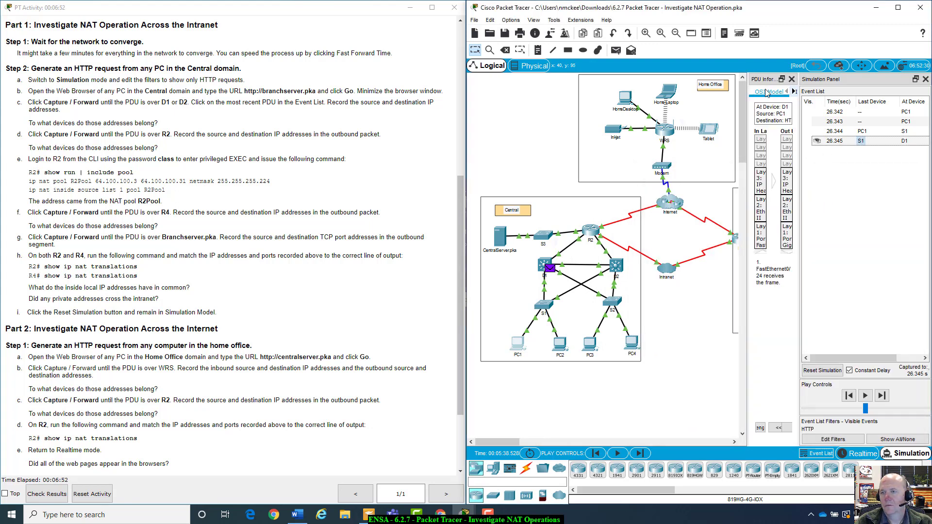
drag(772, 80, 671, 135)
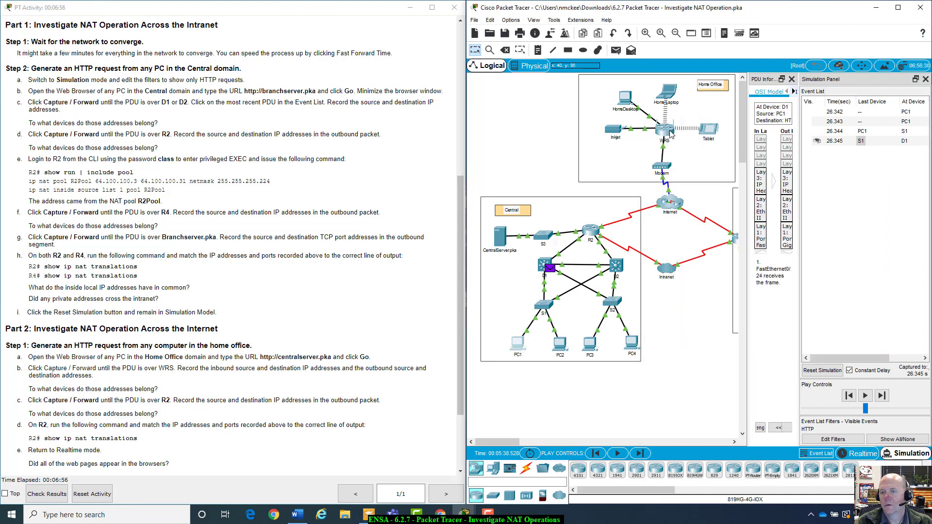
click(782, 79)
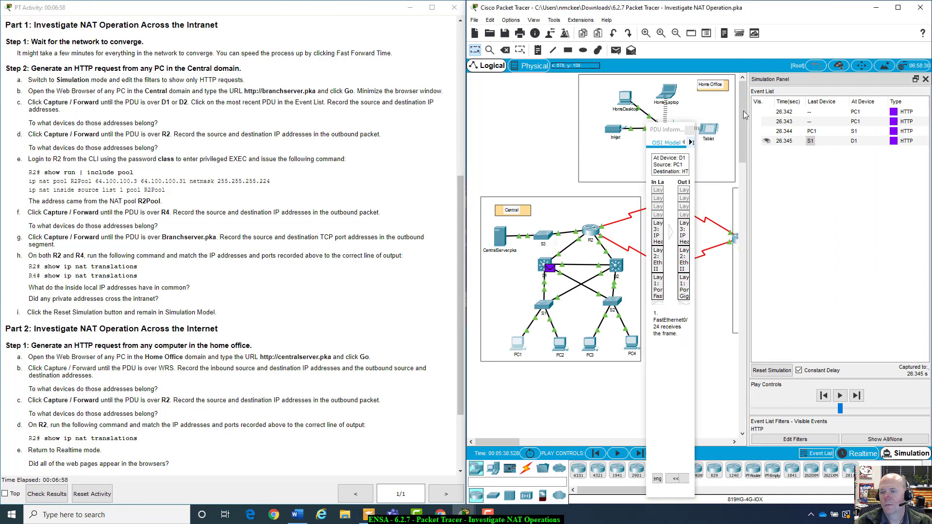
click(690, 130)
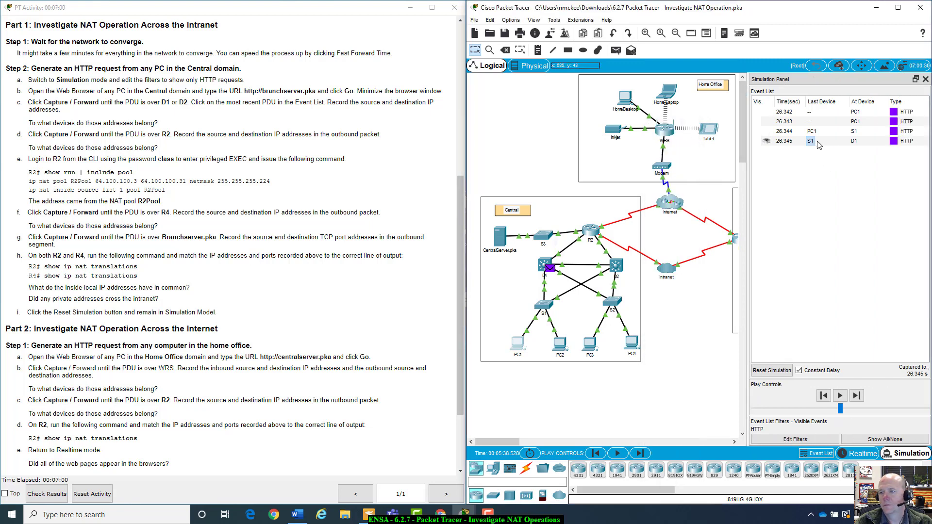
Open the 26.345 event at D1 and show its Layer 3 routing-table lookup explanation
click(796, 146)
click(796, 145)
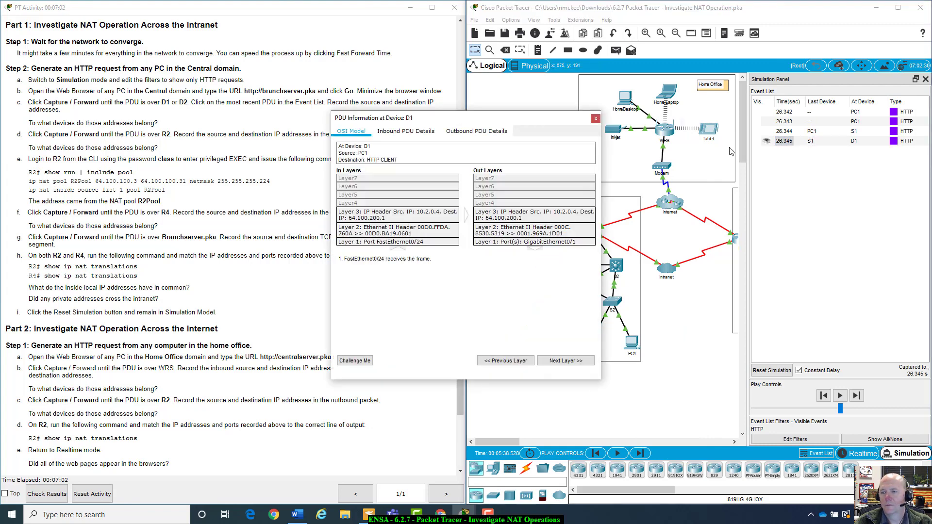
drag(573, 139, 761, 144)
drag(674, 169, 643, 163)
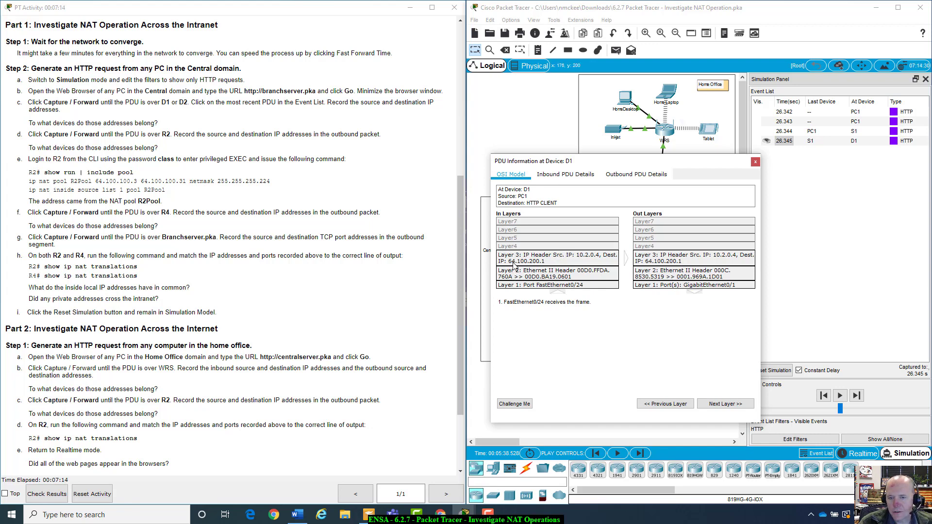
click(563, 258)
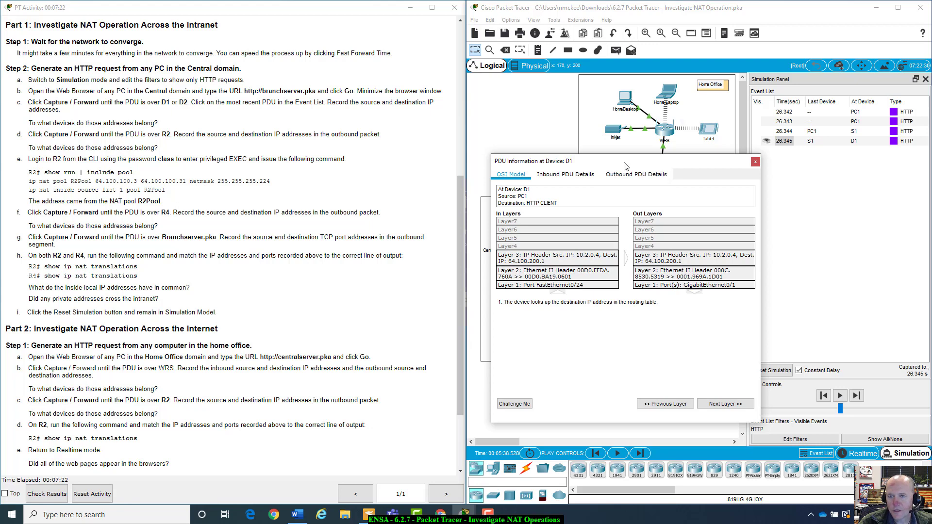
drag(625, 167, 624, 195)
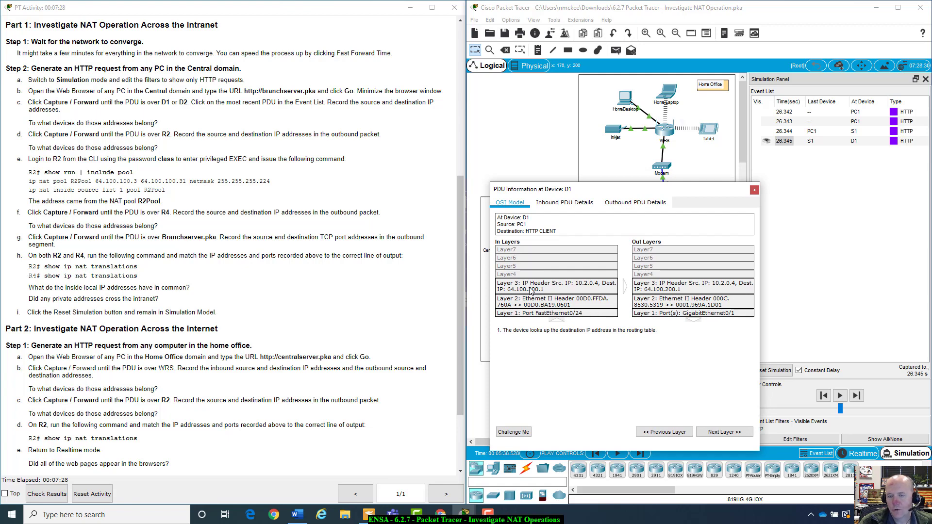
scroll(461, 164, up, 6)
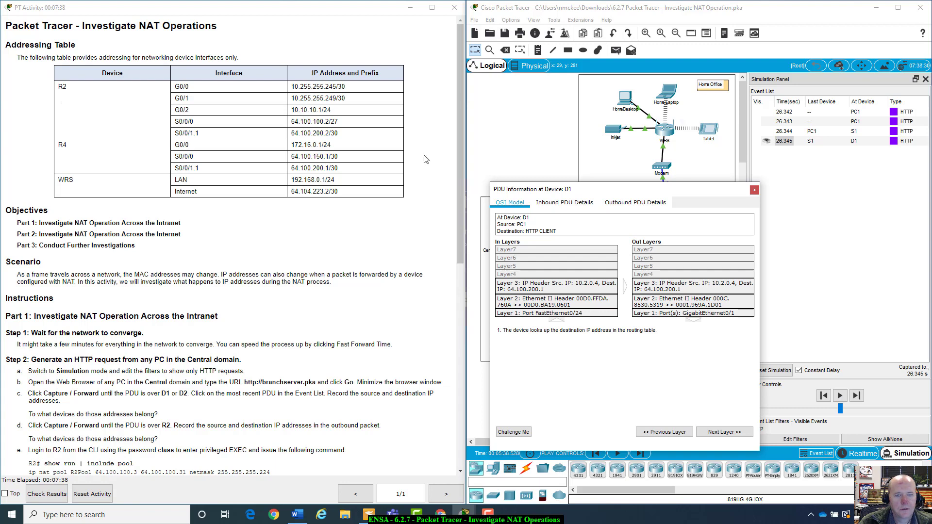
drag(589, 191, 587, 292)
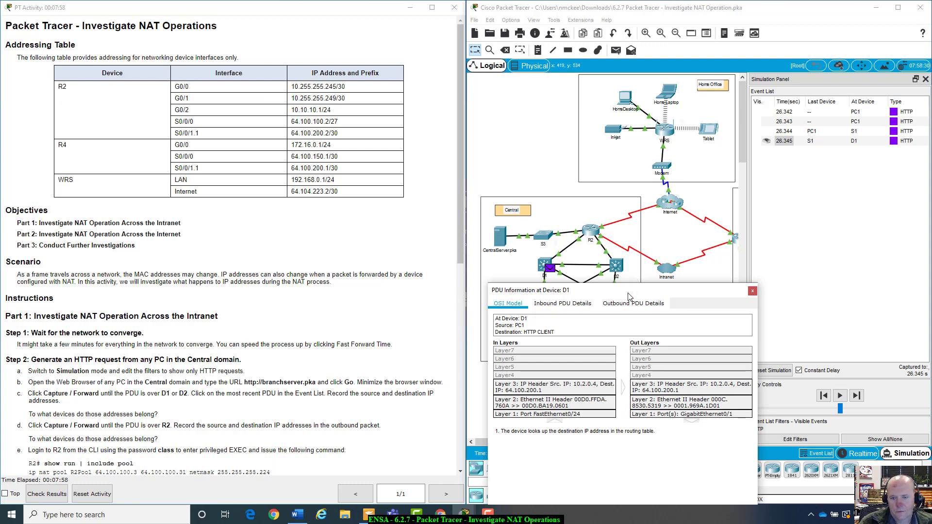
drag(629, 296, 638, 251)
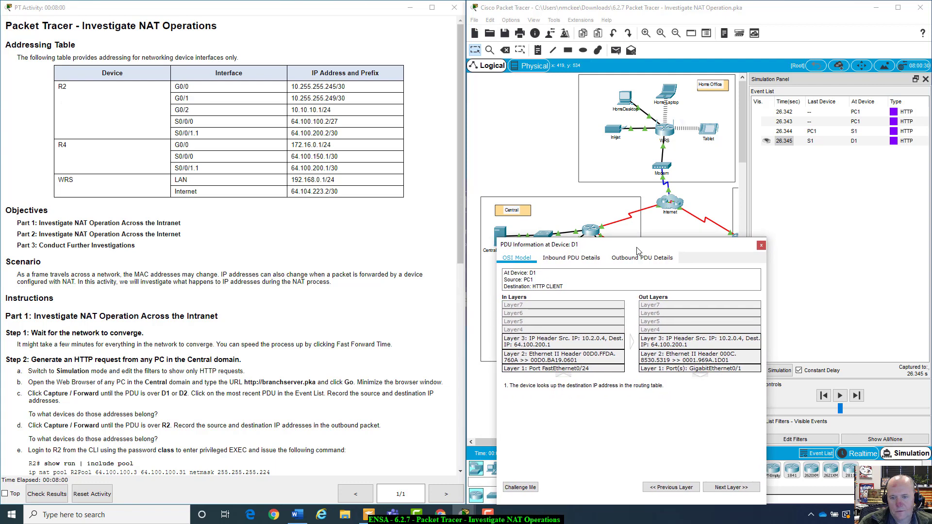
Inspect D1's inbound Ethernet and IP headers, then return to the OSI Model summary
click(553, 259)
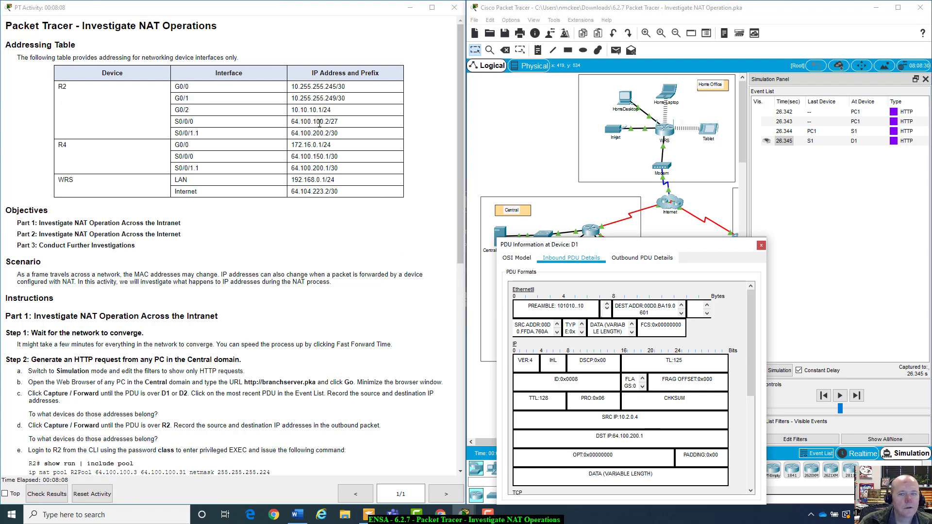
click(543, 151)
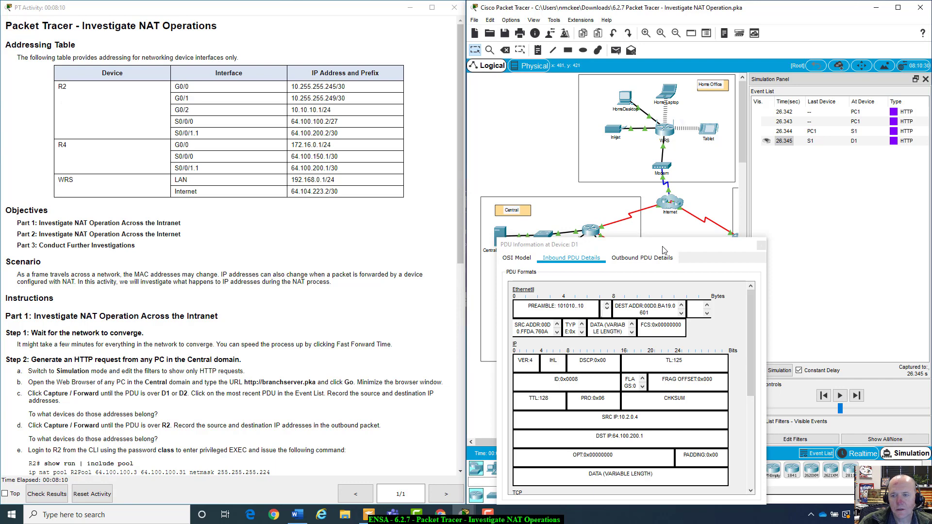
drag(664, 247, 735, 251)
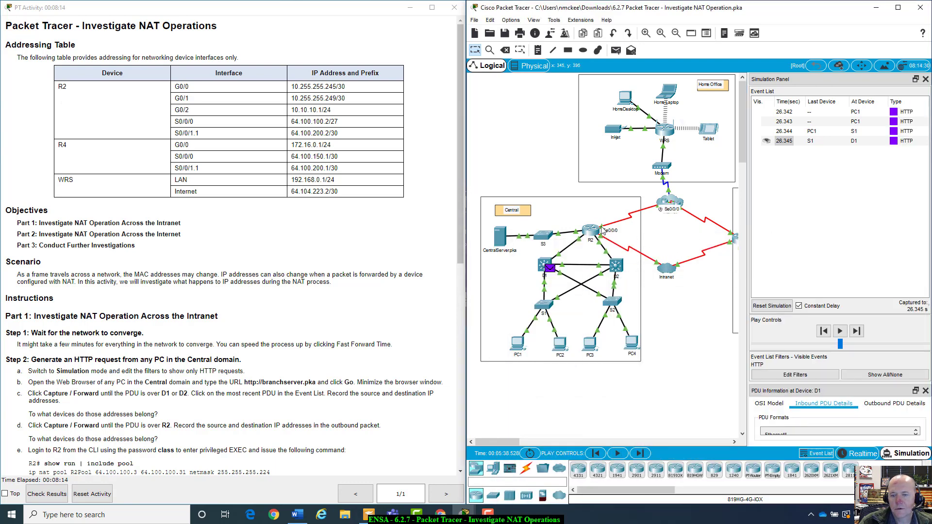
mouse_move(518, 441)
mouse_down()
mouse_move(552, 440)
mouse_move(516, 438)
mouse_up()
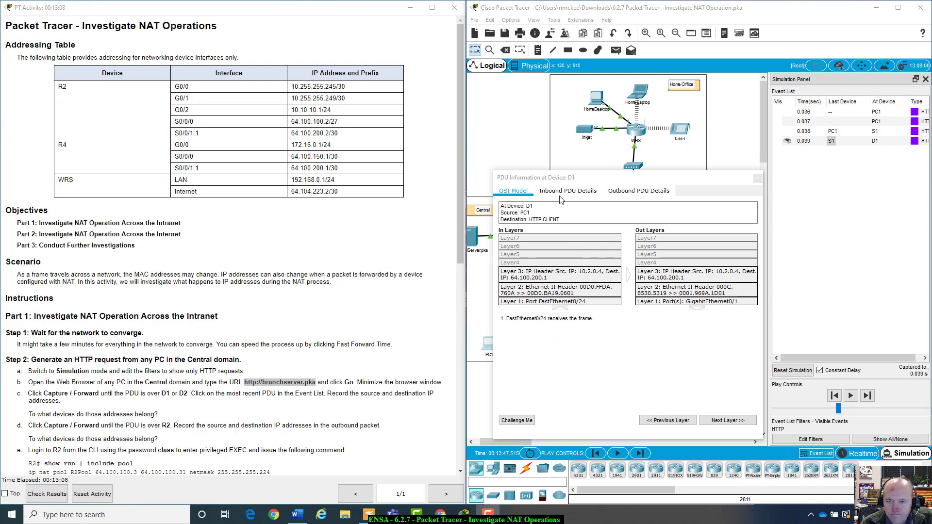
click(523, 194)
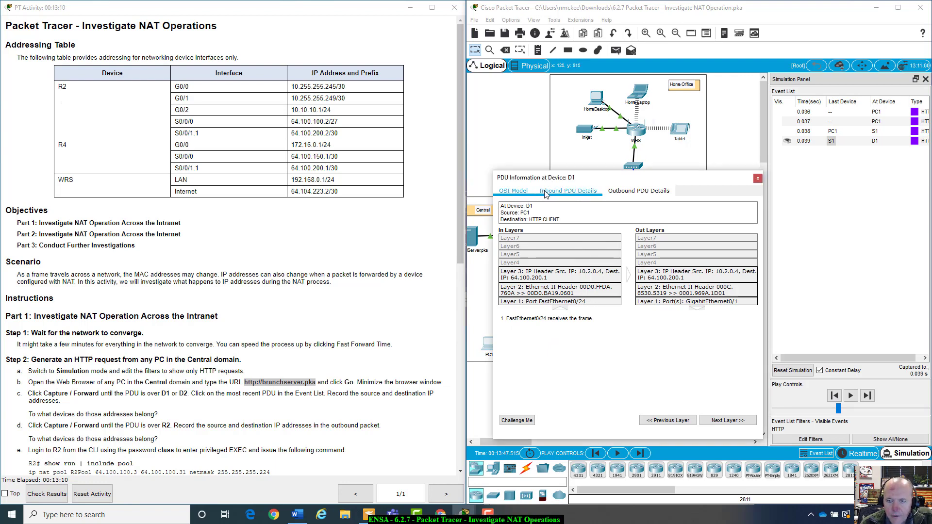
click(545, 193)
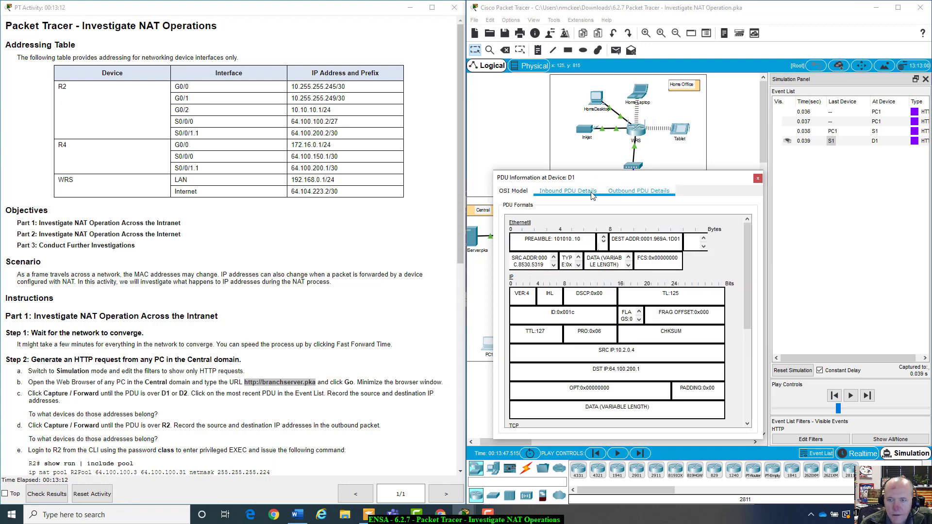
click(522, 193)
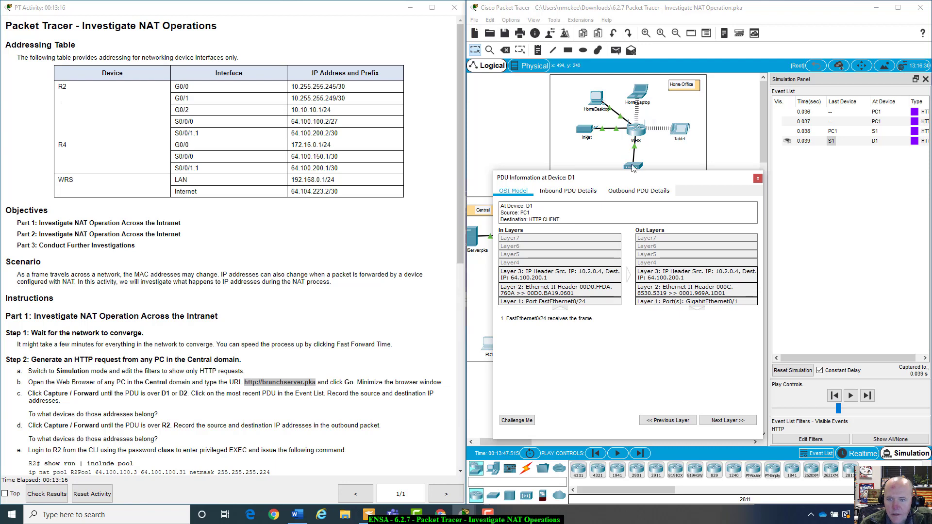
drag(624, 179, 619, 375)
click(496, 345)
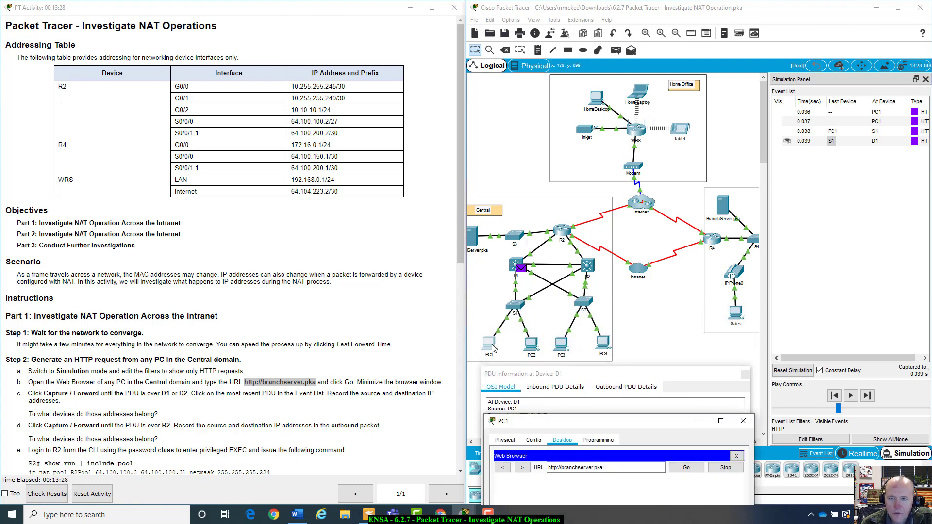
drag(632, 429, 643, 139)
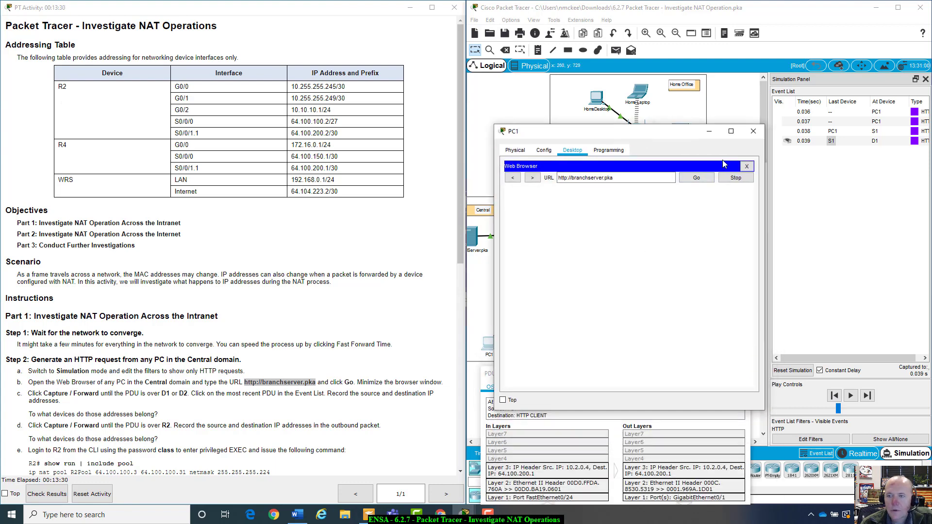
click(746, 167)
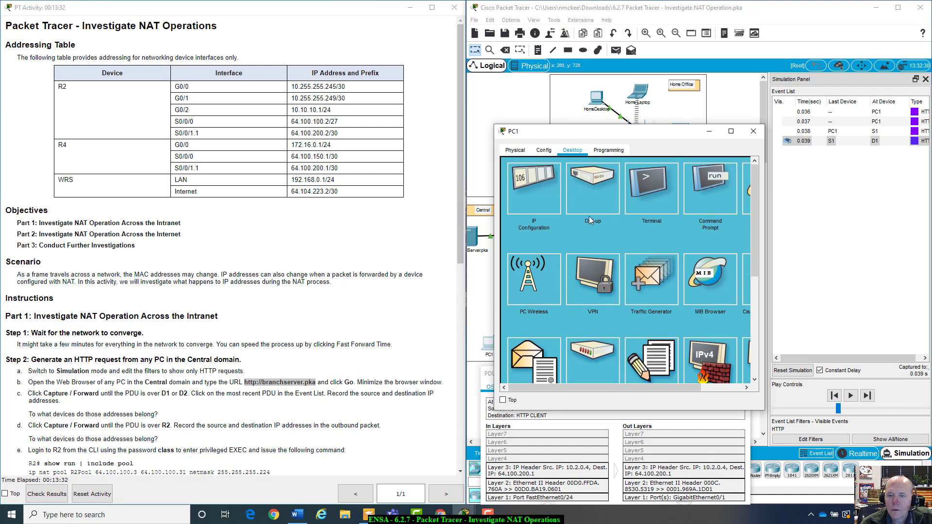
click(532, 185)
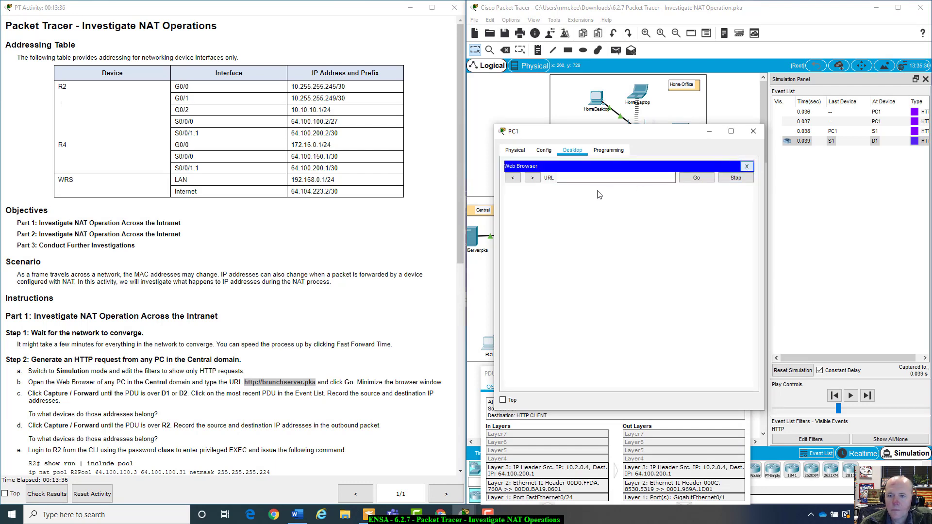
click(746, 166)
click(526, 182)
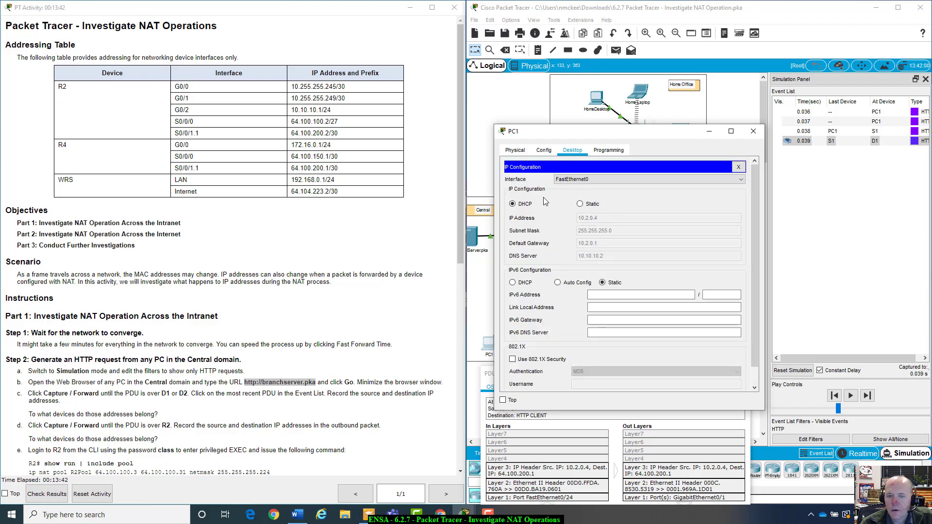
click(753, 131)
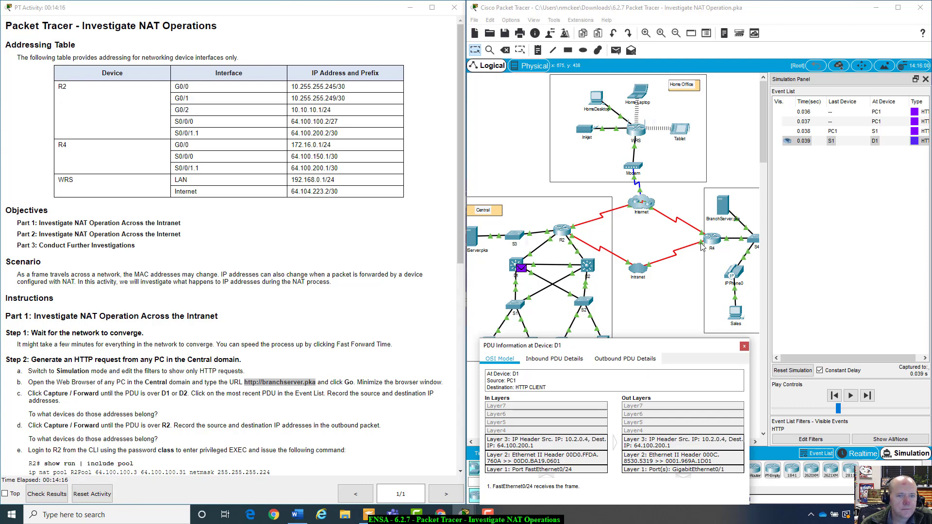
Select the instructions' question asking which devices own the addresses
drag(687, 348, 691, 239)
click(233, 343)
scroll(233, 343, down, 9)
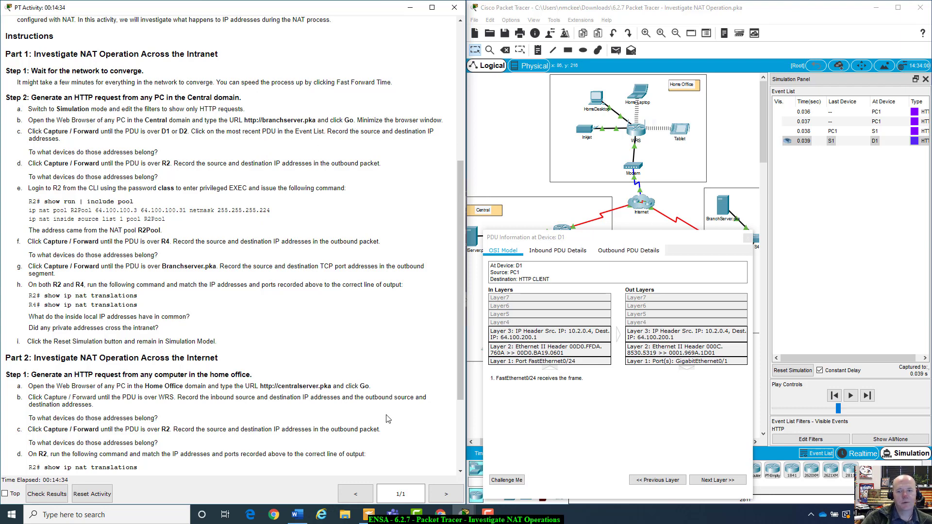
click(31, 152)
drag(164, 151, 168, 155)
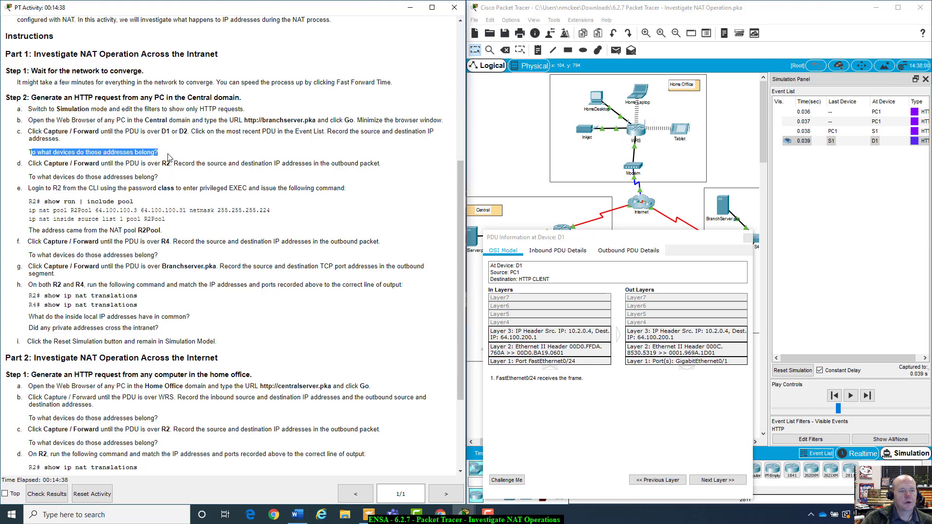
click(168, 157)
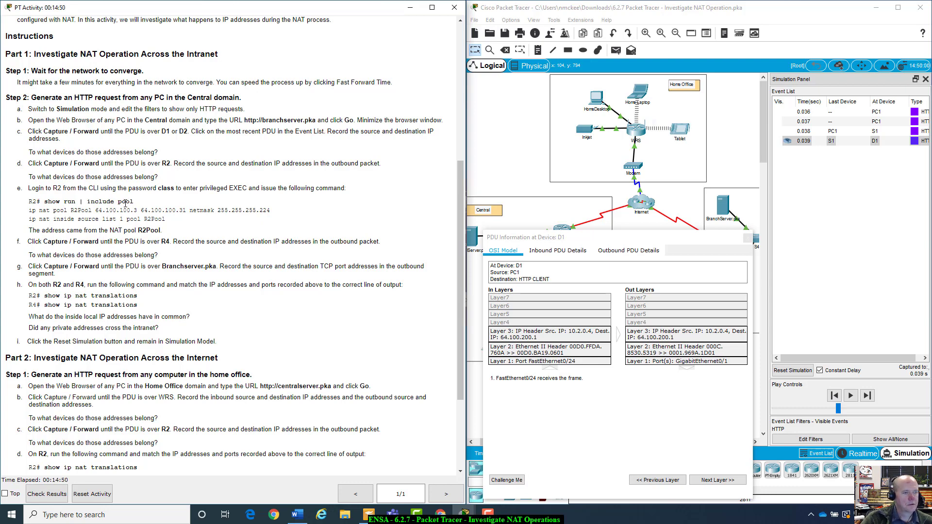
Scroll further through the instructions and close D1's PDU Information window
scroll(125, 203, down, 1)
scroll(36, 136, down, 2)
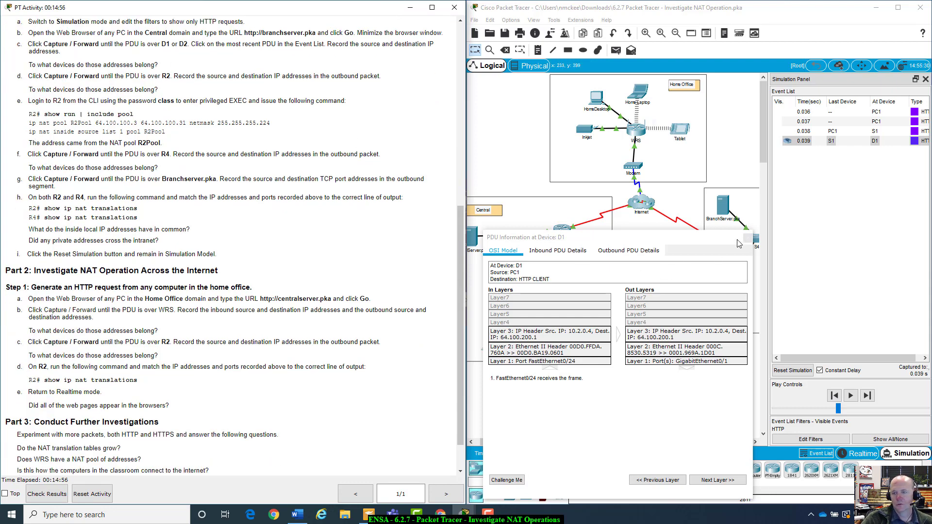
click(750, 238)
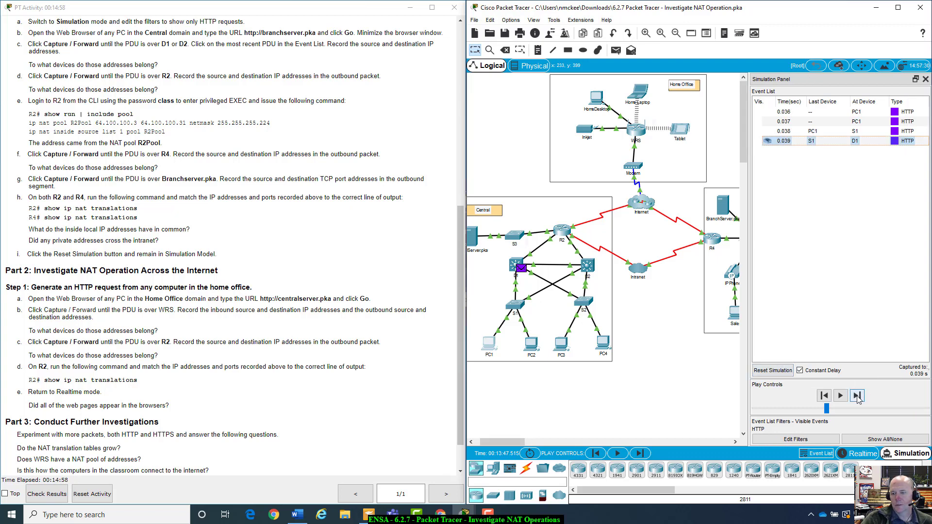
Forward the PDU to R2 and compare headers: source 10.2.0.4 leaves as 64.100.100.3
click(857, 396)
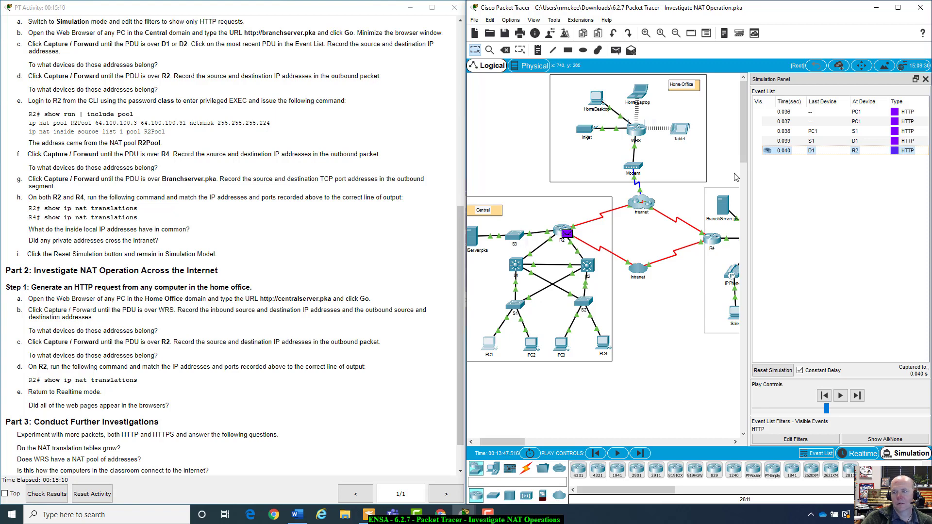
click(800, 153)
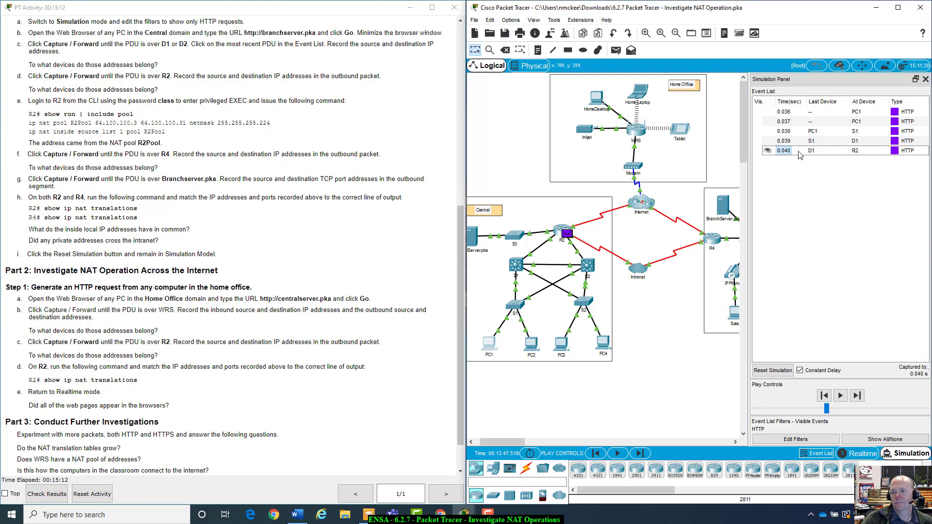
drag(574, 133, 766, 166)
click(664, 174)
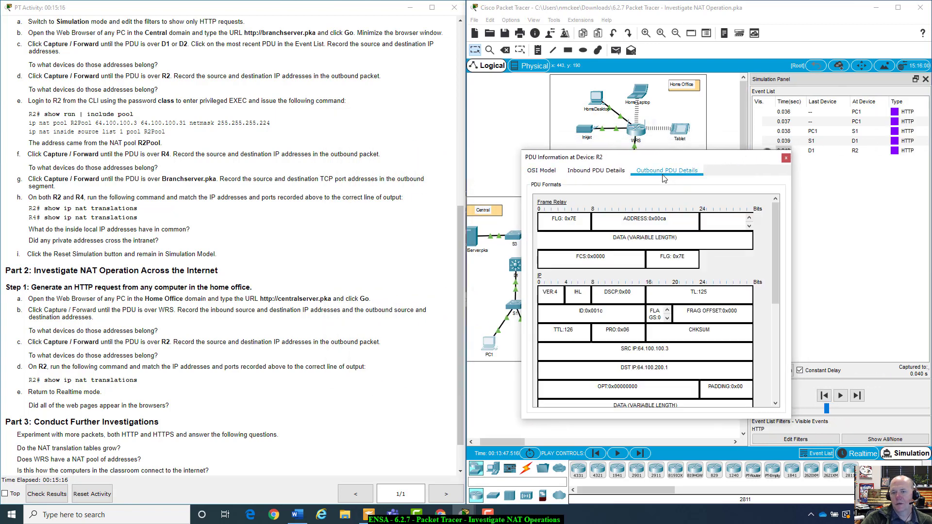
click(613, 170)
click(544, 171)
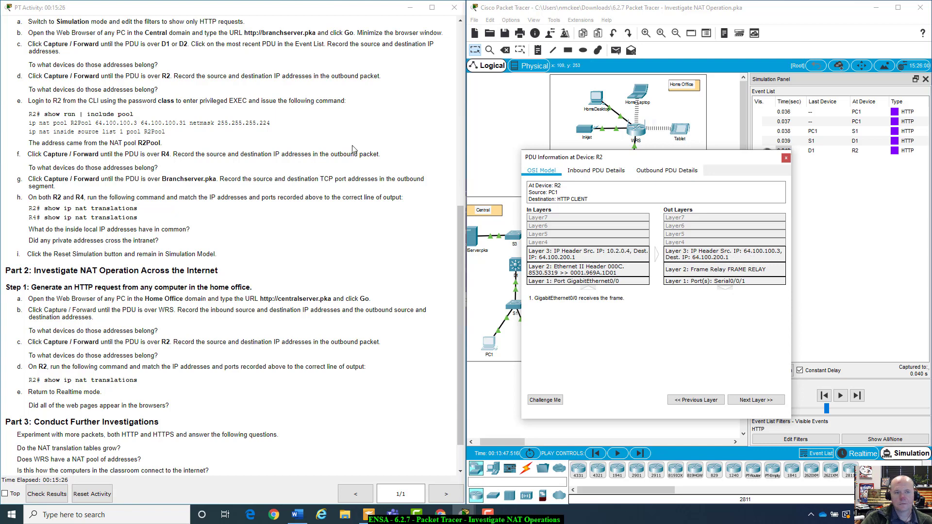
click(462, 53)
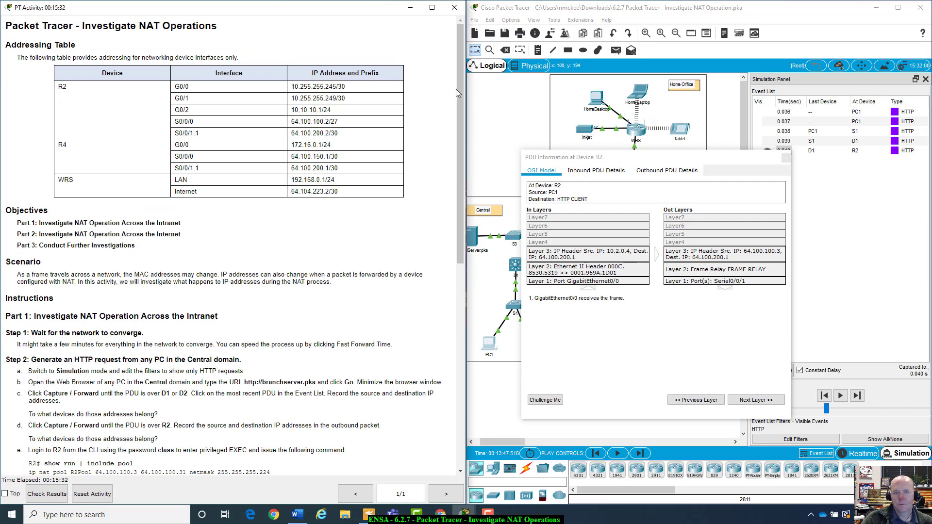
Move R2's PDU details window lower and scroll the instructions back to the Addressing Table
scroll(421, 283, down, 7)
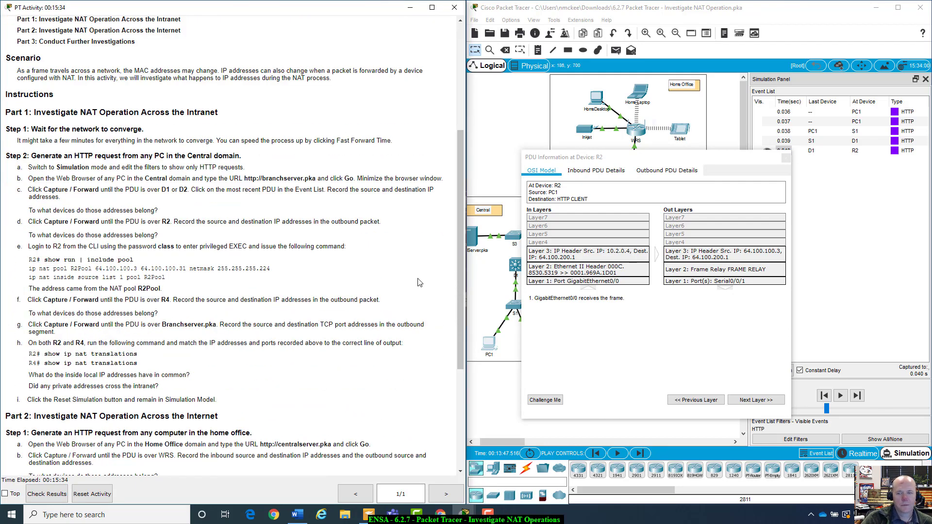
drag(703, 159, 683, 155)
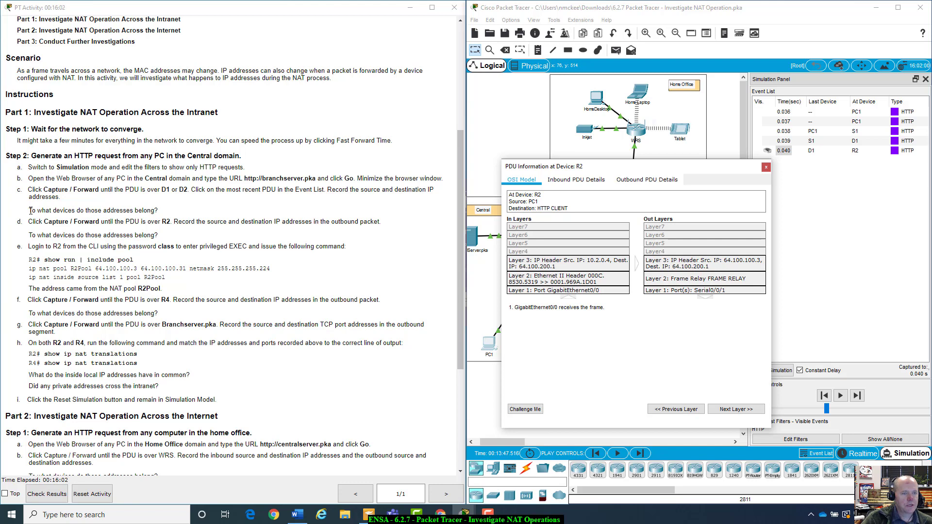
drag(601, 173, 601, 176)
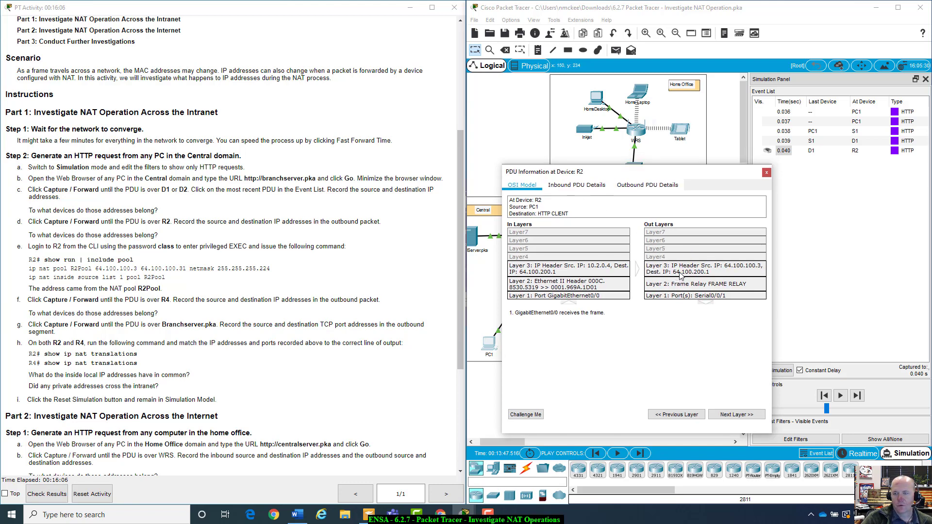
scroll(386, 259, up, 3)
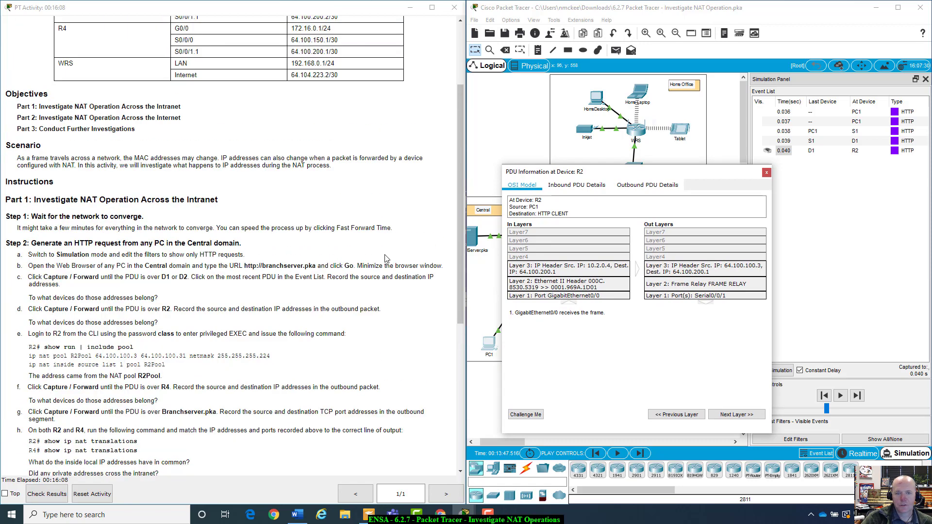
scroll(386, 259, up, 4)
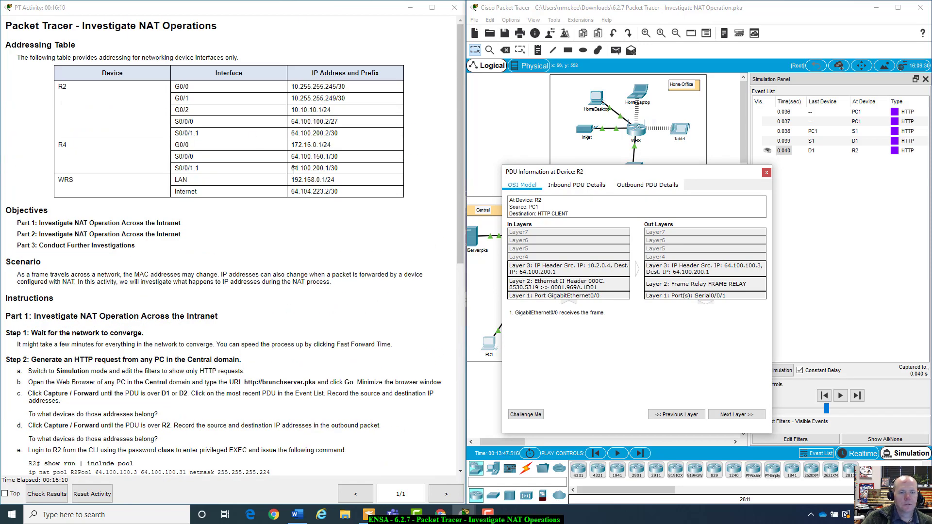
Highlight R4's S0/0/1.1 address 64.100.200.1/30 in the Addressing Table, then move the PDU details window down
drag(292, 170, 345, 169)
click(345, 170)
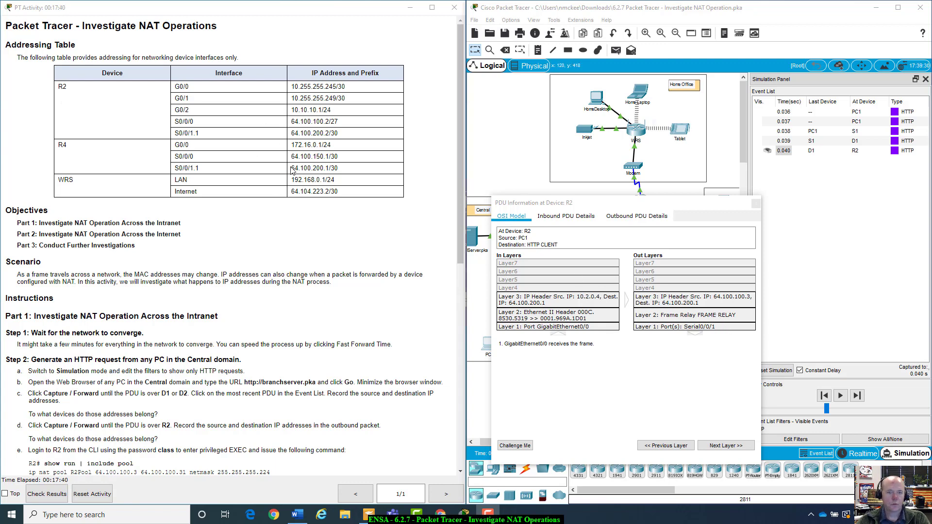
drag(294, 169, 352, 170)
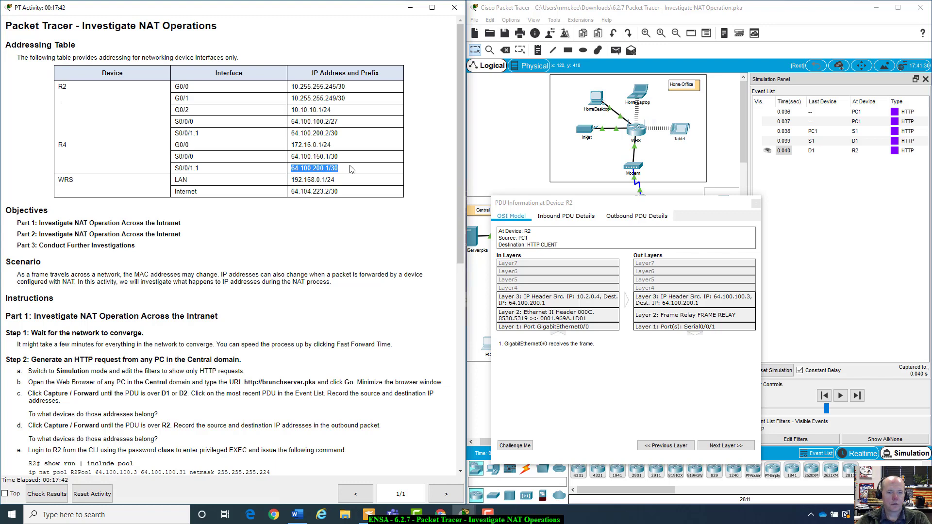
click(352, 170)
drag(580, 204, 612, 331)
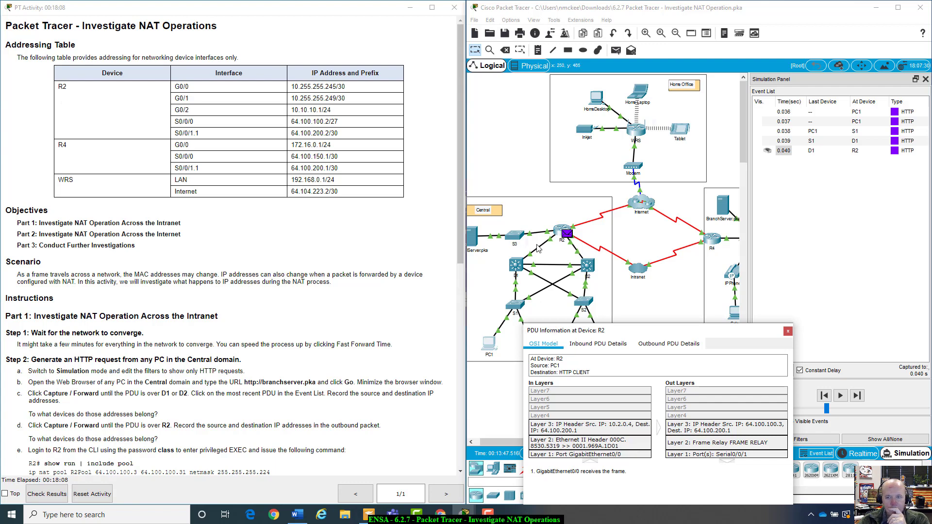
Open R2's command line and enter privileged mode with enable and the enable password
click(555, 234)
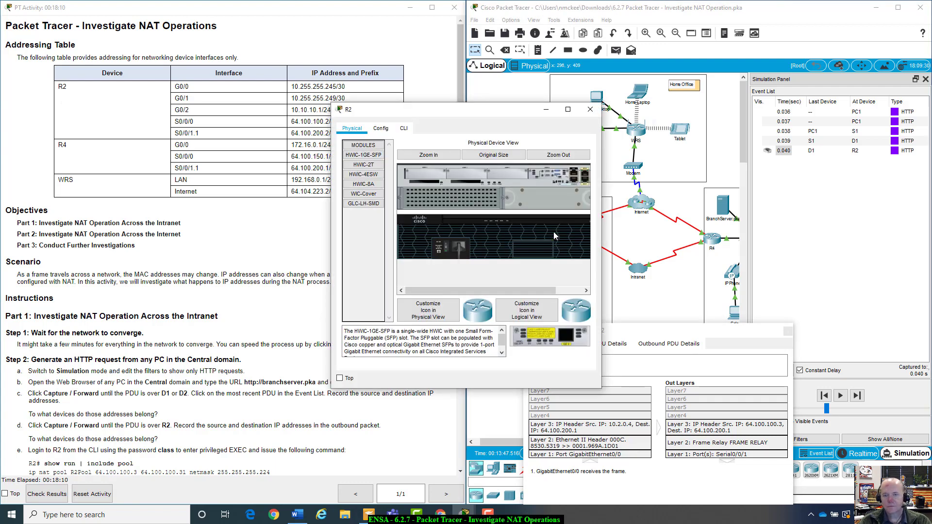
click(563, 103)
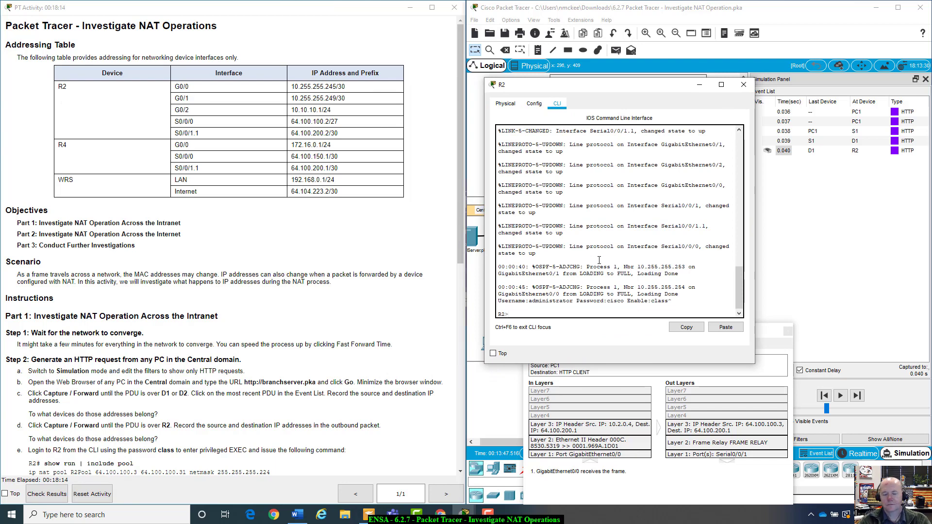
text(ena)
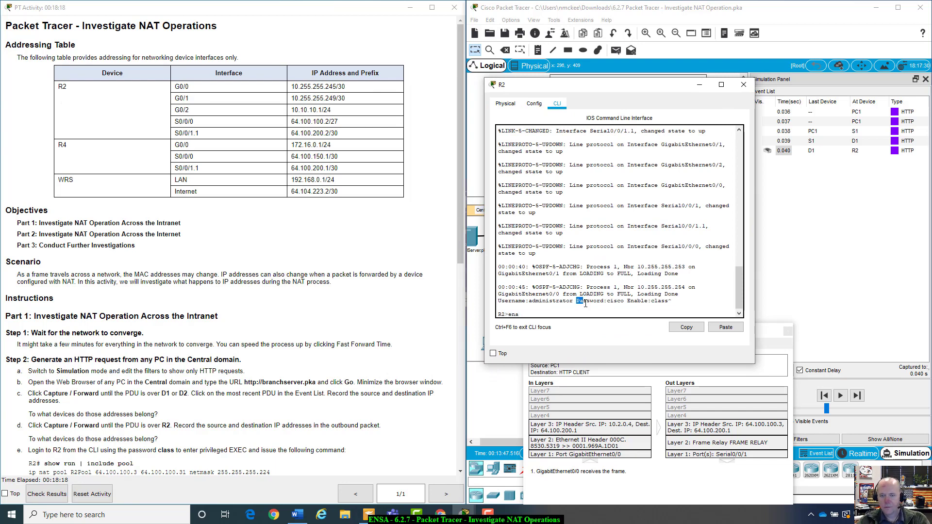
drag(522, 301, 623, 314)
click(573, 312)
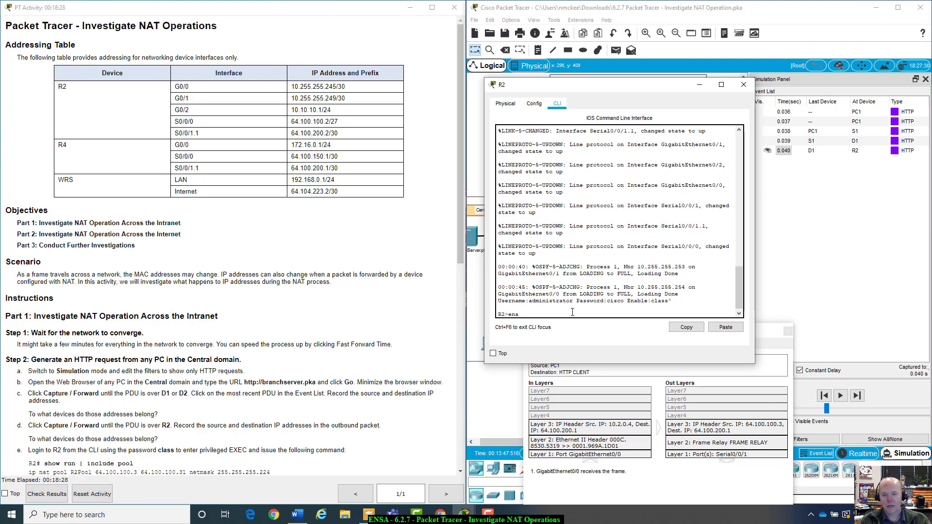
key(BackSpace)
key(BackSpace)
key(BackSpace)
text(ena)
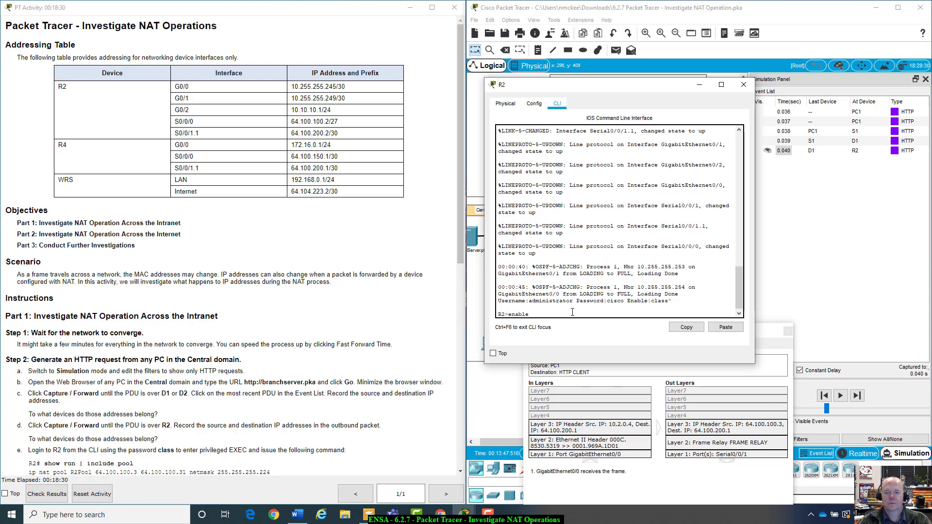
text(ble)
key(Return)
text(class)
key(Return)
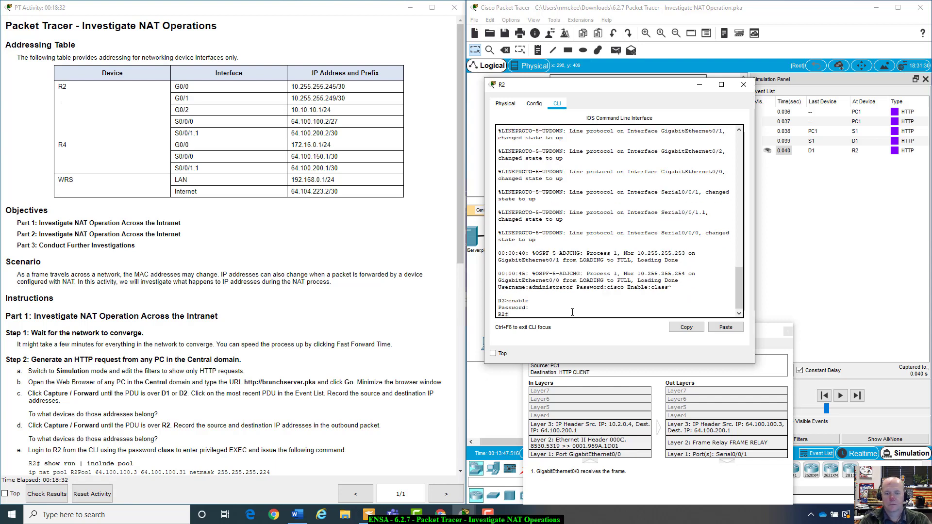
Run show run on R2 and page to the NAT pool line, highlighting first address 64.100.100.3
text(show run)
key(Return)
scroll(572, 312, up, 4)
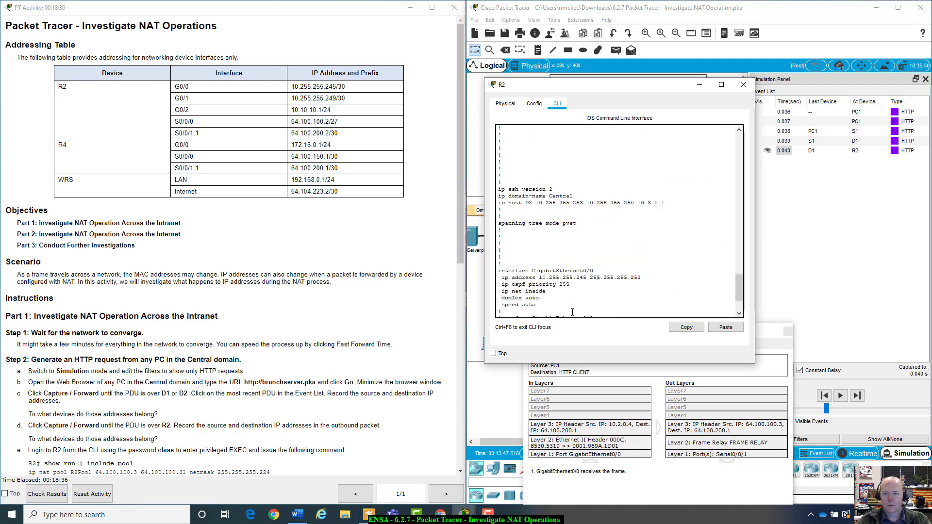
drag(607, 89, 628, 142)
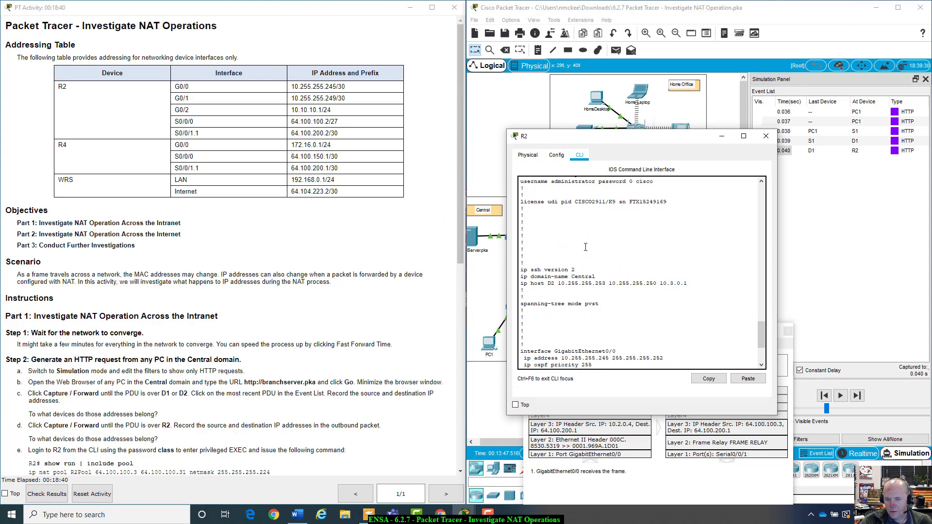
scroll(579, 259, down, 12)
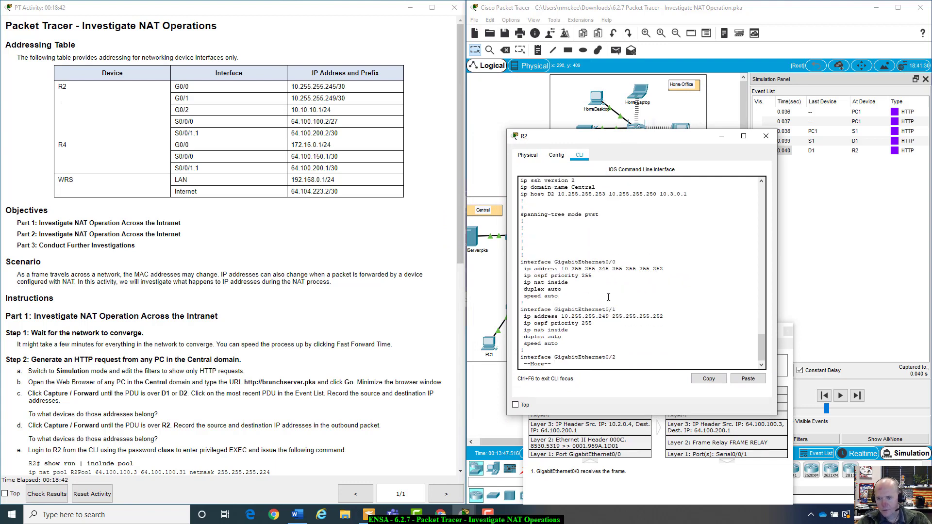
key(space)
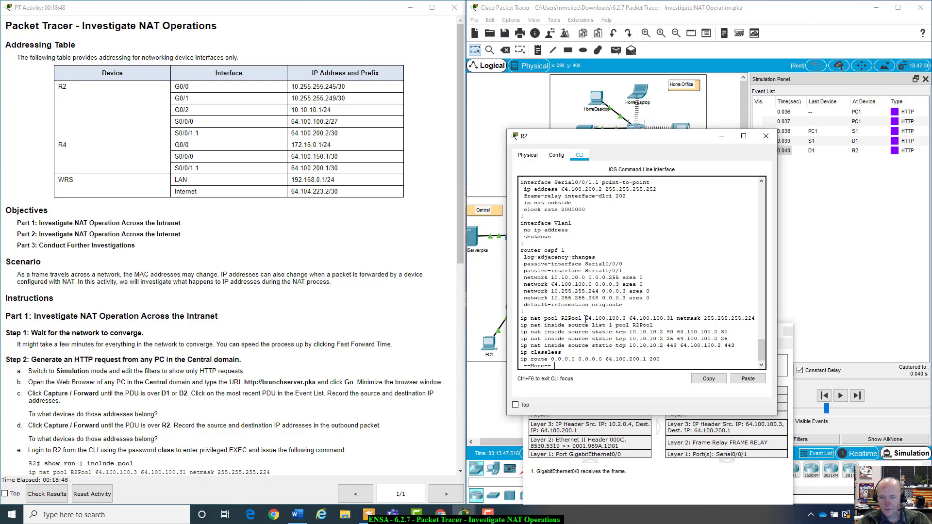
drag(586, 319, 640, 319)
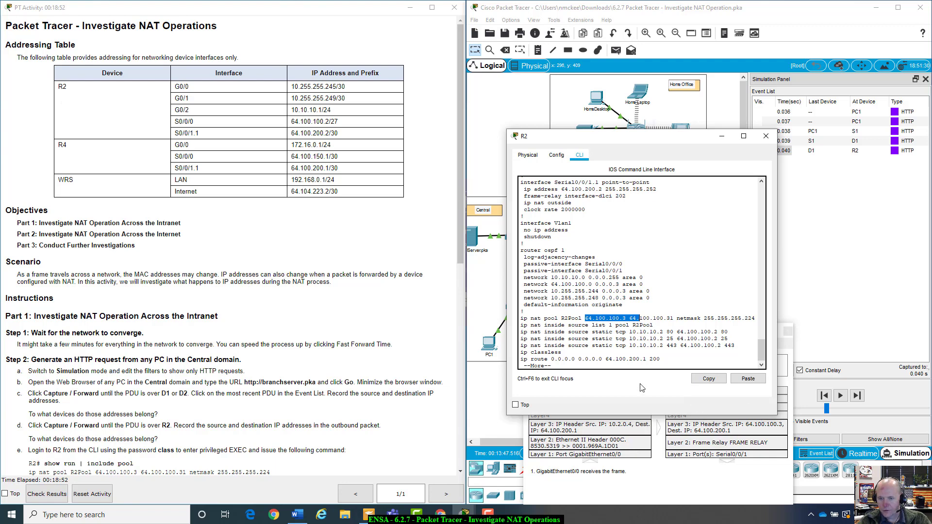
click(619, 319)
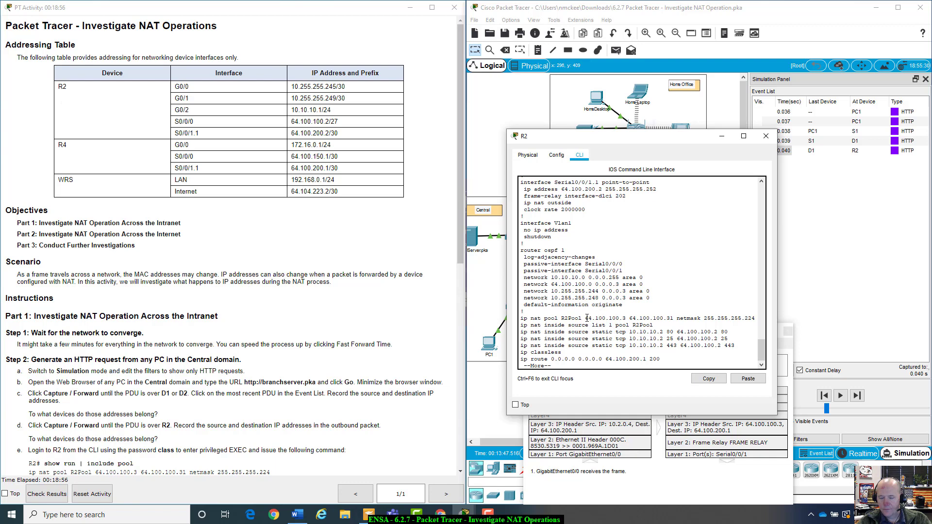
Examine the ip nat pool line, highlighting the pool name R2Pool and netmask 255.255.255.224
drag(587, 318, 627, 319)
key(space)
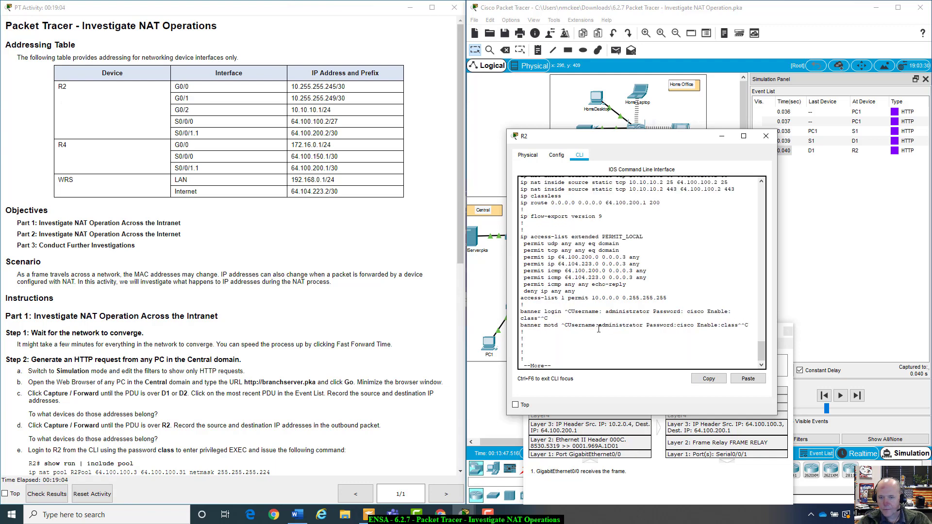
scroll(599, 329, up, 3)
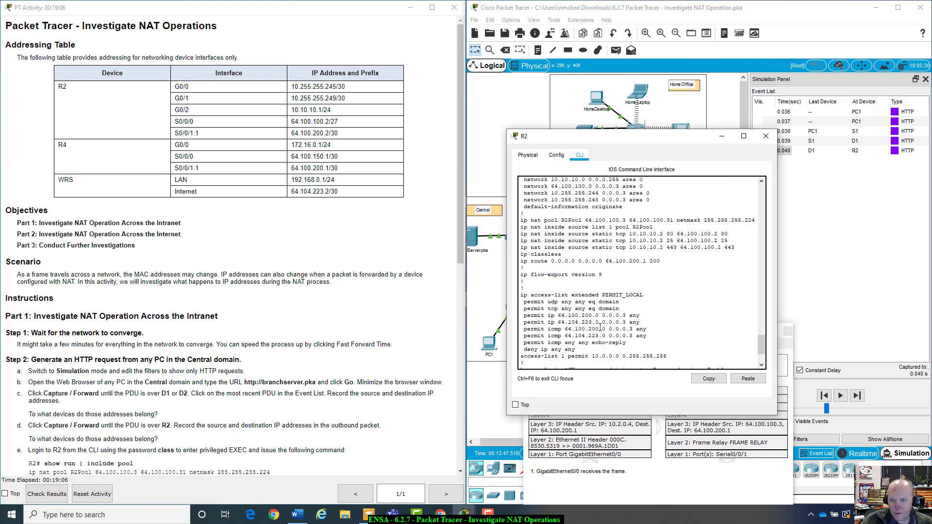
scroll(601, 329, up, 4)
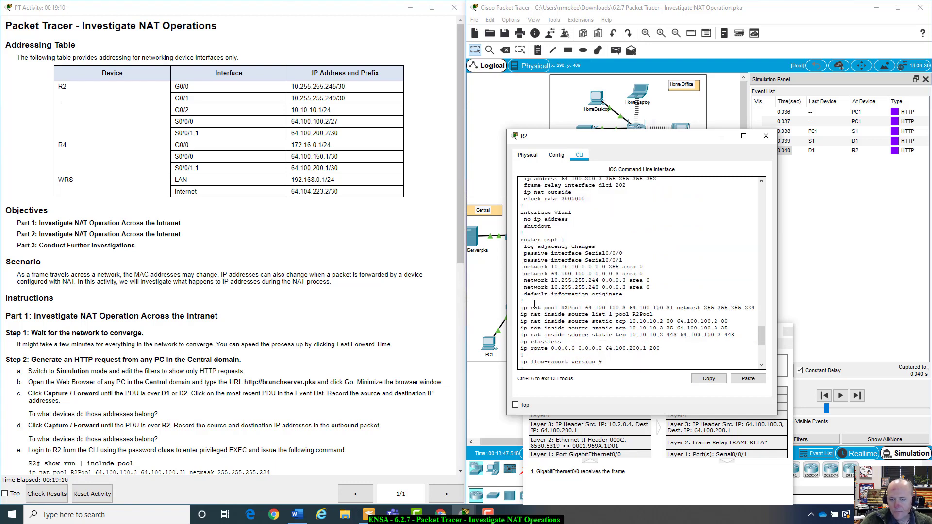
drag(520, 307, 631, 308)
click(565, 308)
drag(561, 308, 589, 308)
click(592, 307)
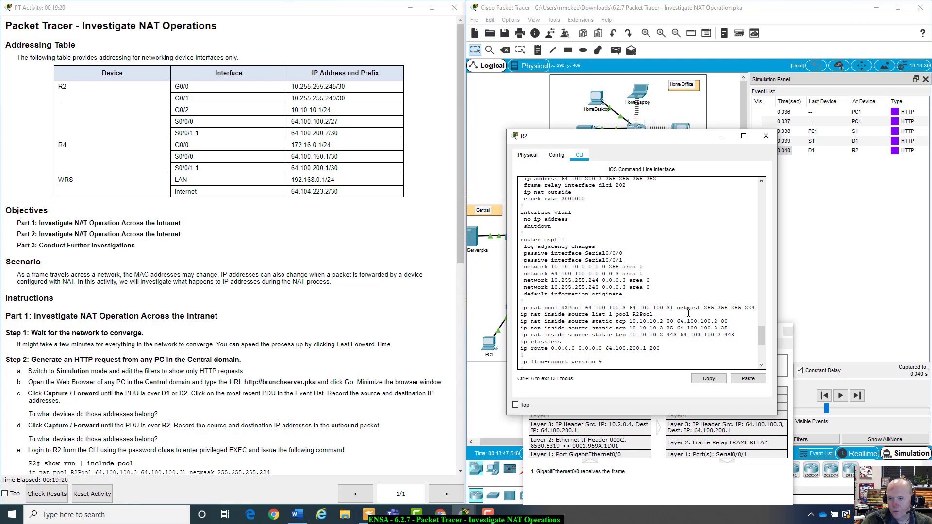
drag(704, 308, 760, 307)
click(655, 321)
Scroll R2's configuration between the OSPF networks and the static NAT mapping 10.10.10.2 to 64.100.100.2
scroll(655, 321, up, 4)
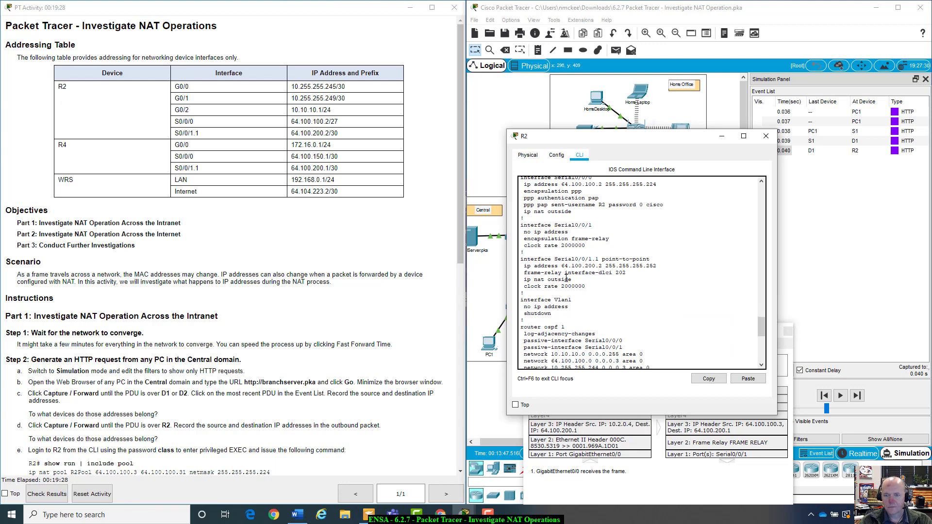
scroll(566, 278, up, 1)
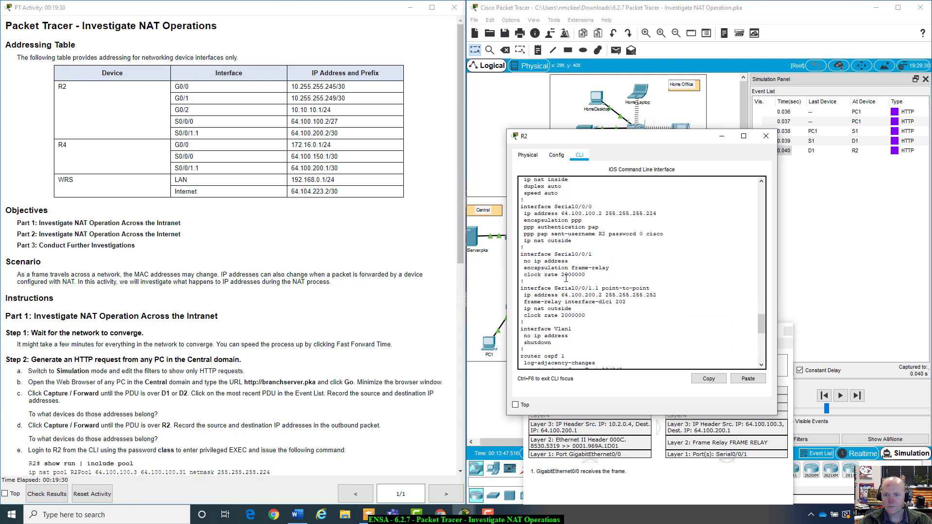
scroll(566, 278, up, 2)
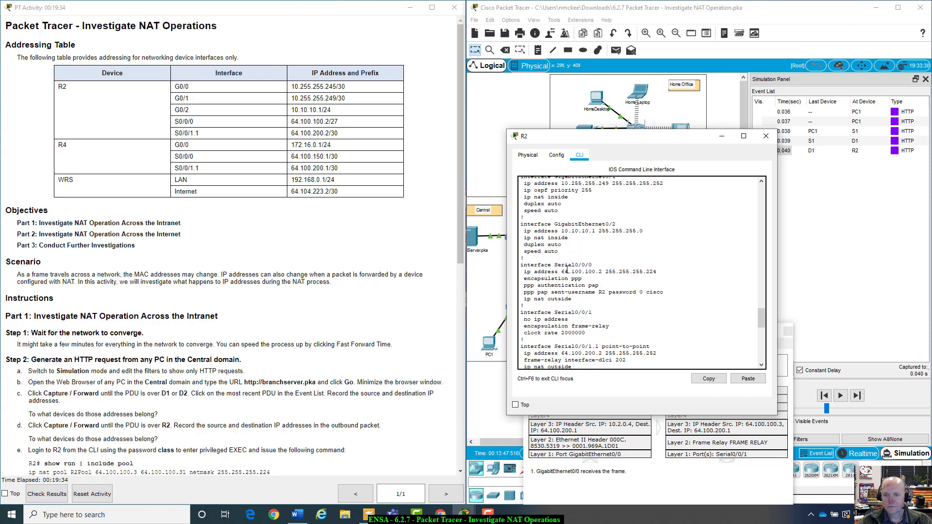
scroll(567, 270, up, 6)
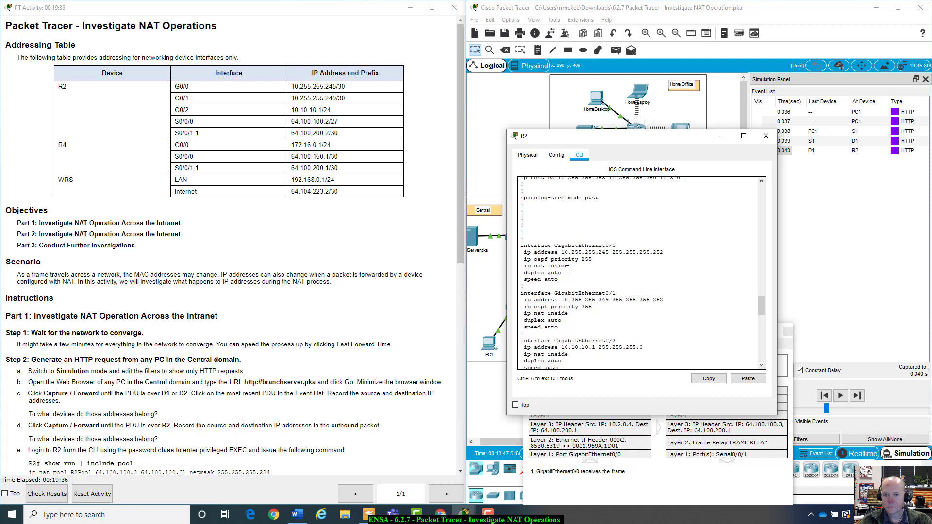
scroll(567, 269, up, 8)
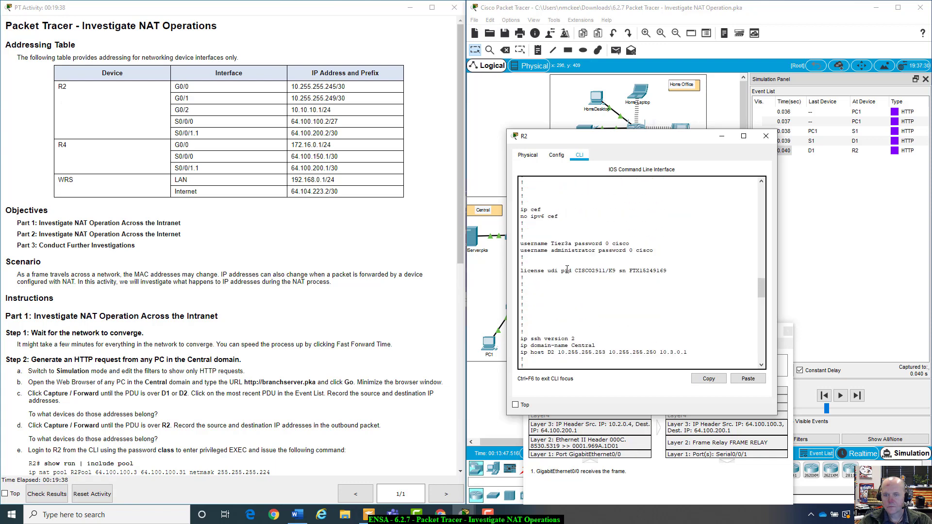
scroll(567, 269, down, 12)
scroll(567, 269, down, 1)
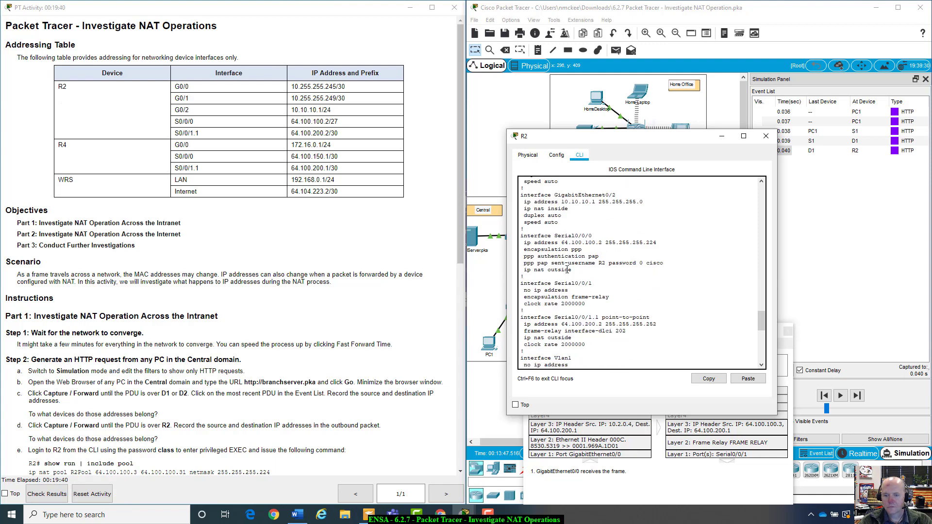
scroll(567, 270, down, 6)
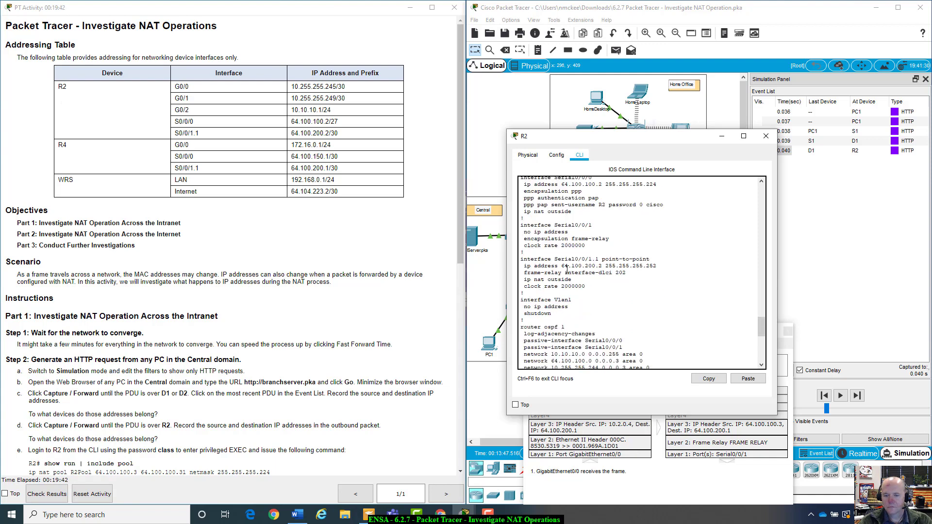
scroll(568, 270, down, 1)
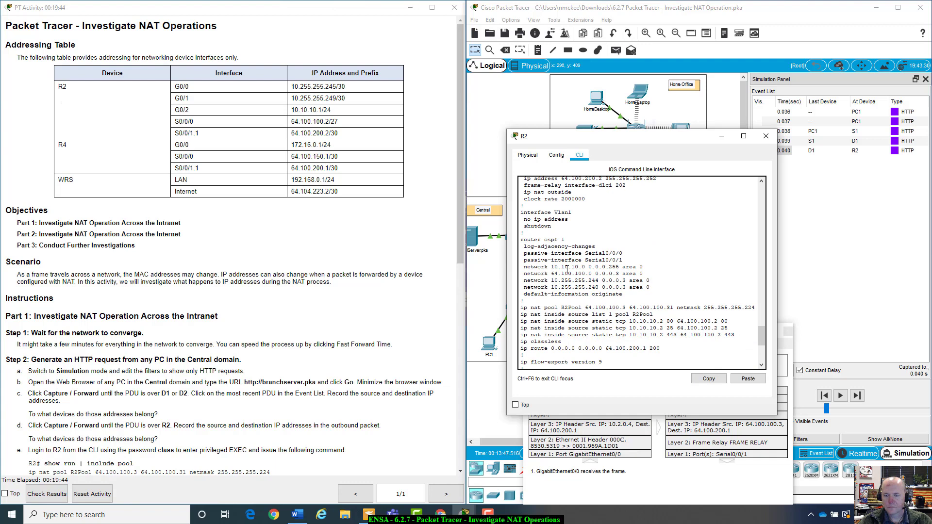
scroll(567, 269, down, 1)
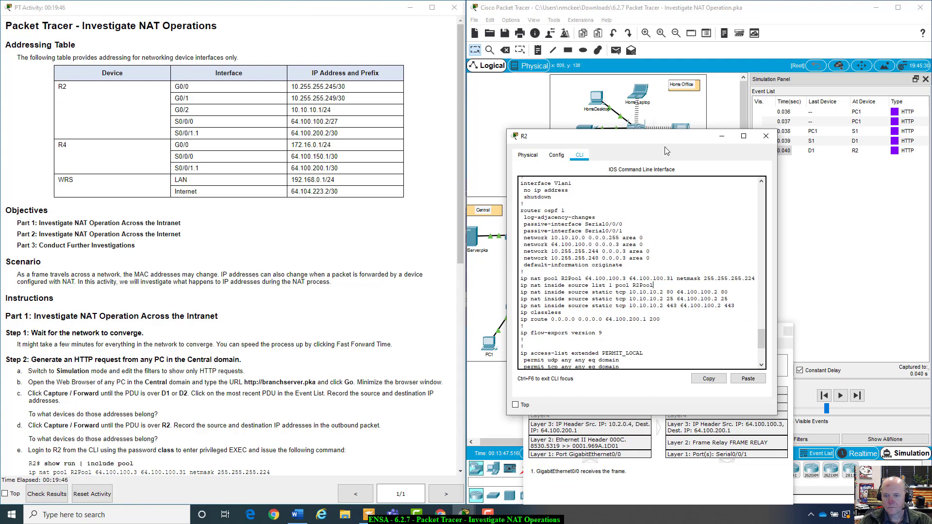
scroll(625, 325, down, 3)
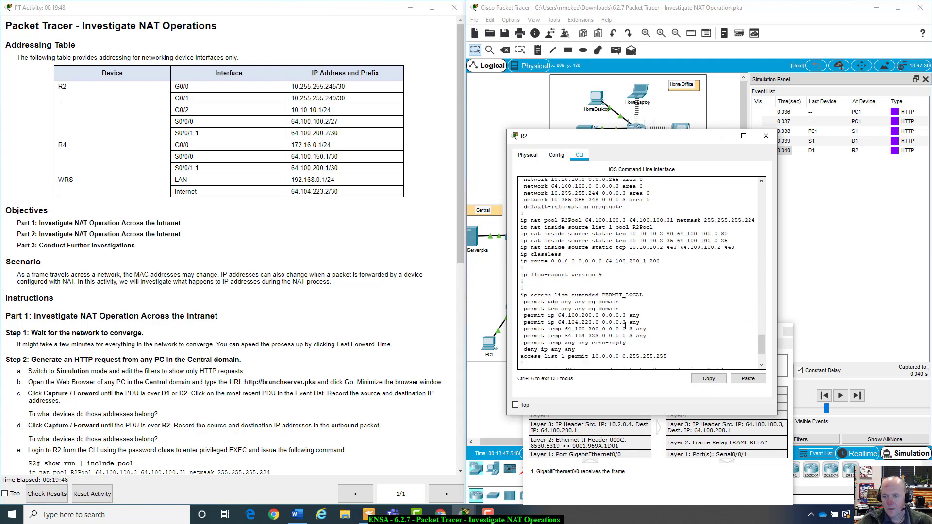
scroll(626, 325, up, 3)
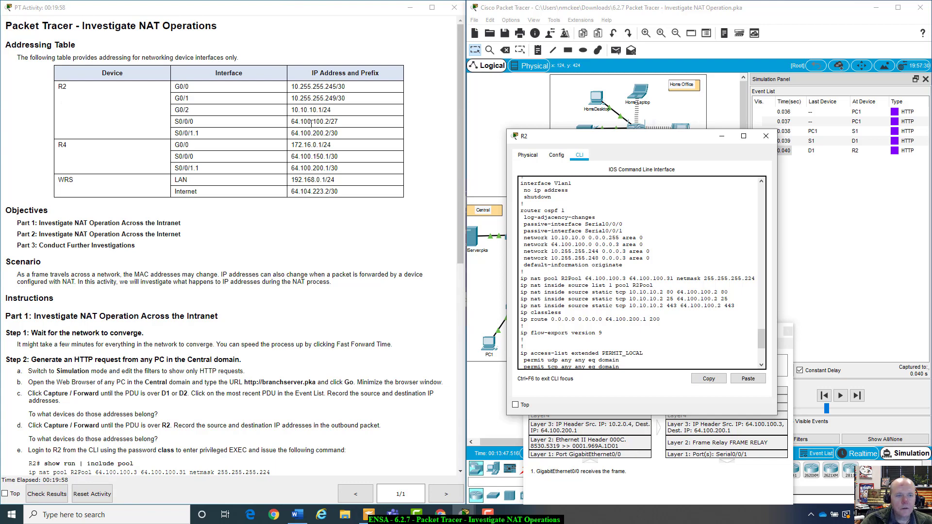
Move R2's console aside, dismiss the locked Central area annotation notice, and open switch D1
drag(595, 138, 800, 289)
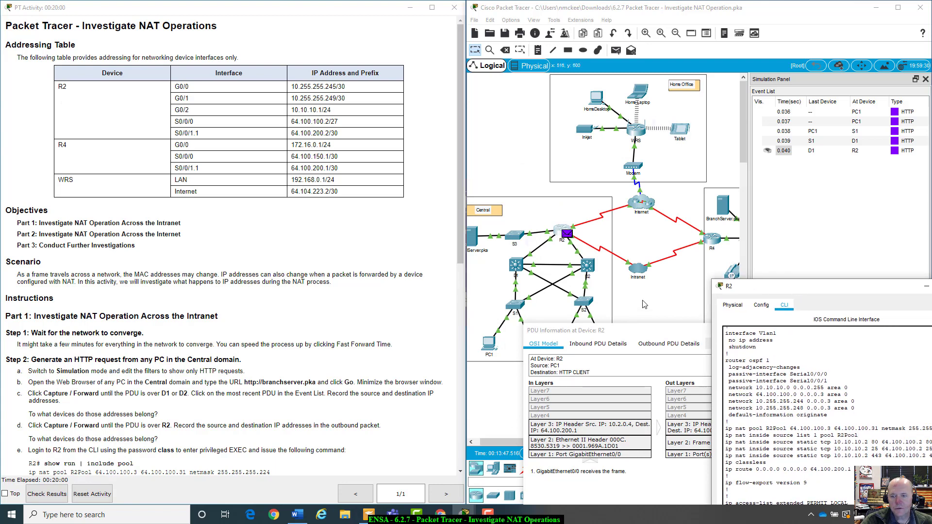
click(626, 248)
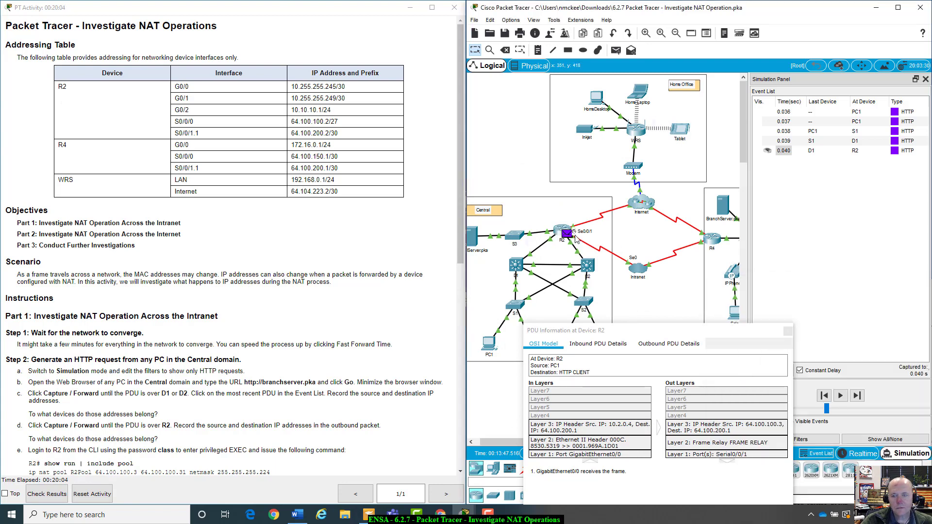
click(572, 217)
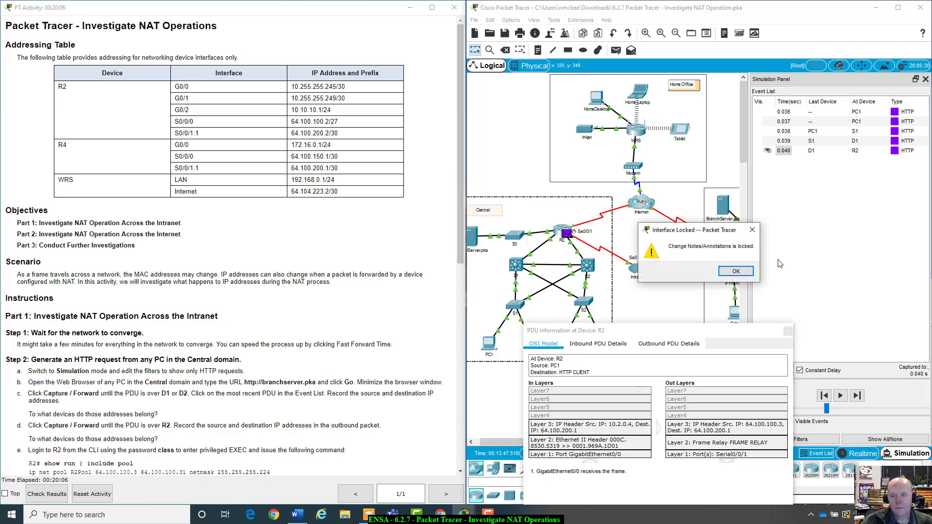
click(731, 272)
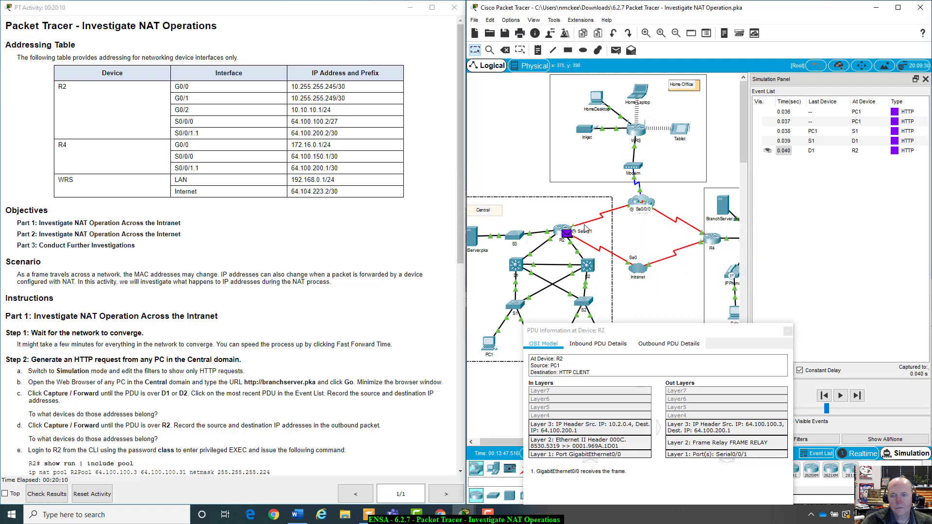
click(632, 233)
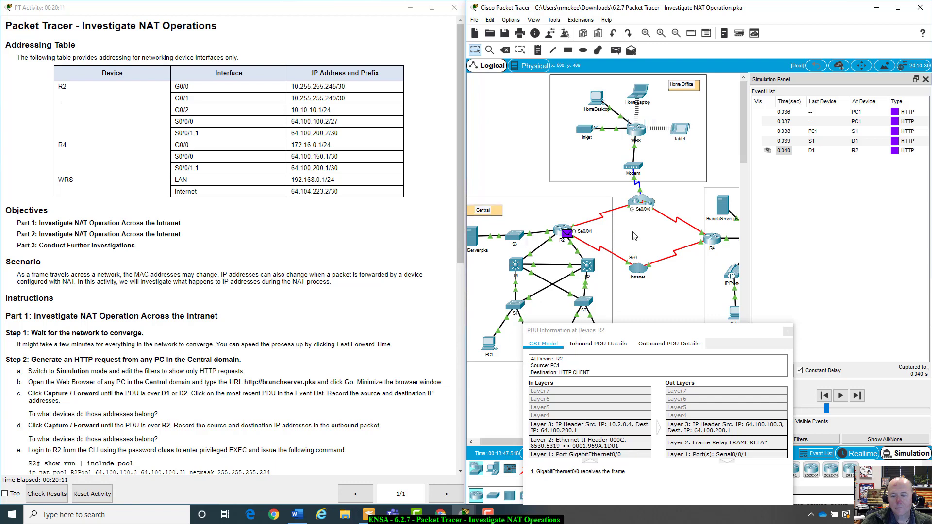
click(516, 266)
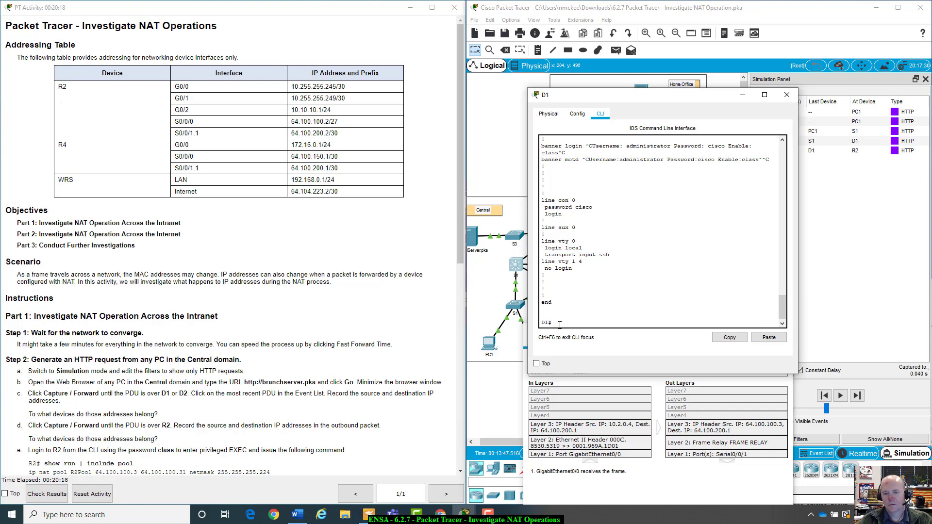
Enter privileged mode on D1 and run show interfaces, quitting the paged output
text(enable)
key(Return)
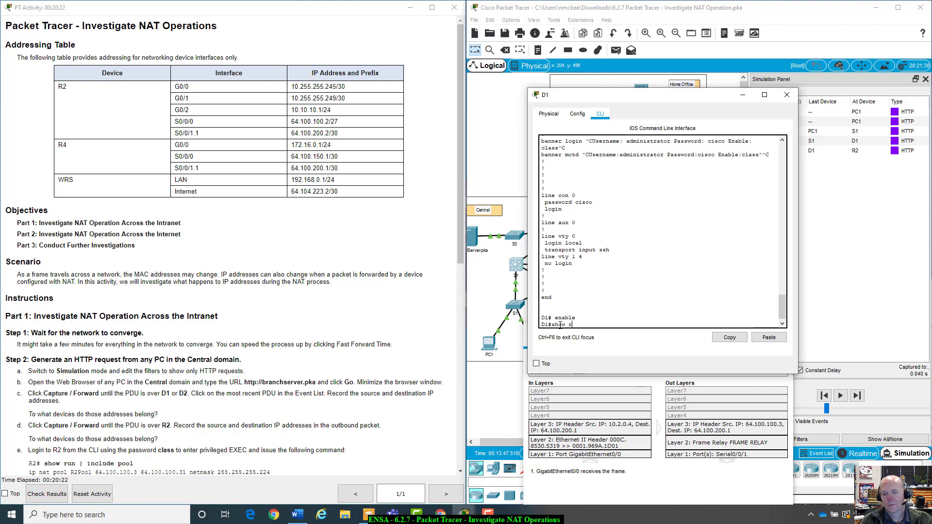
text(show int)
key(Tab)
key(Return)
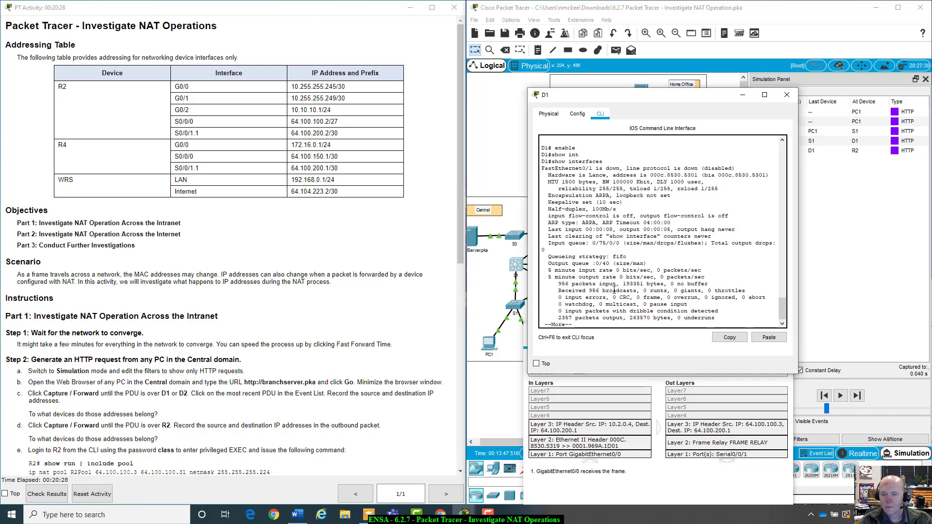
key(q)
Correct the recalled command until show ip interface brief runs on D1
key(Up)
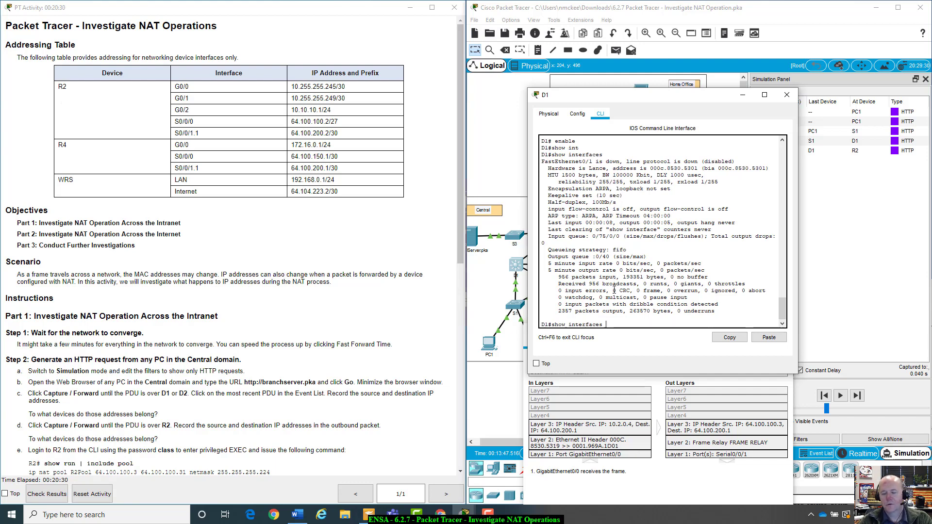
key(BackSpace)
text(br)
key(Tab)
key(Tab)
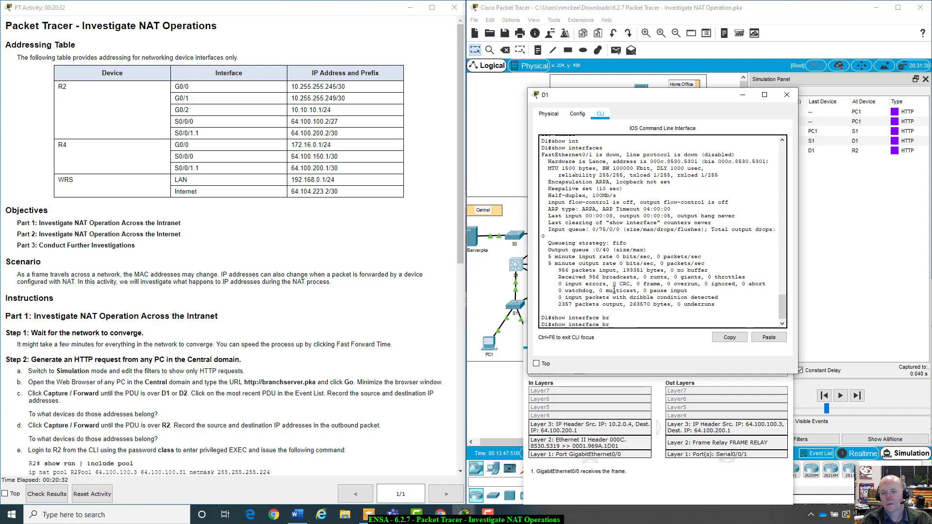
text(ief)
key(Return)
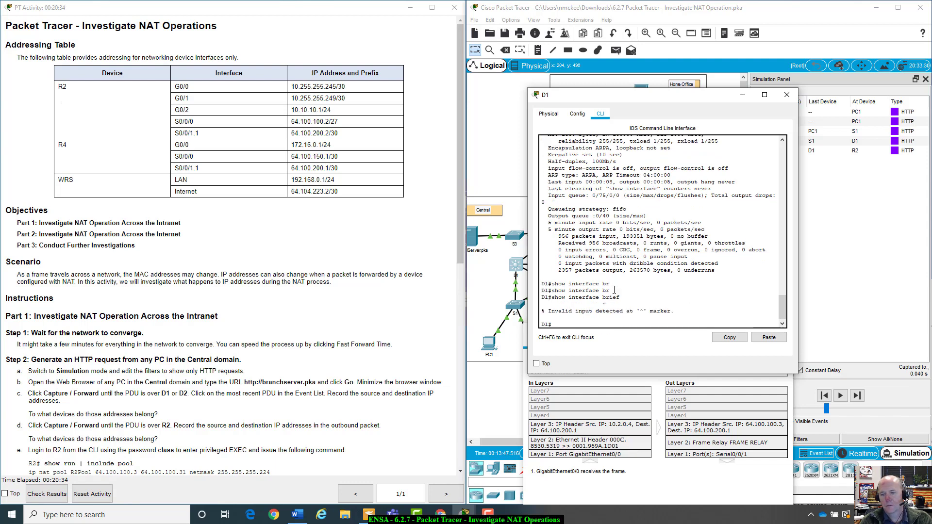
key(Up)
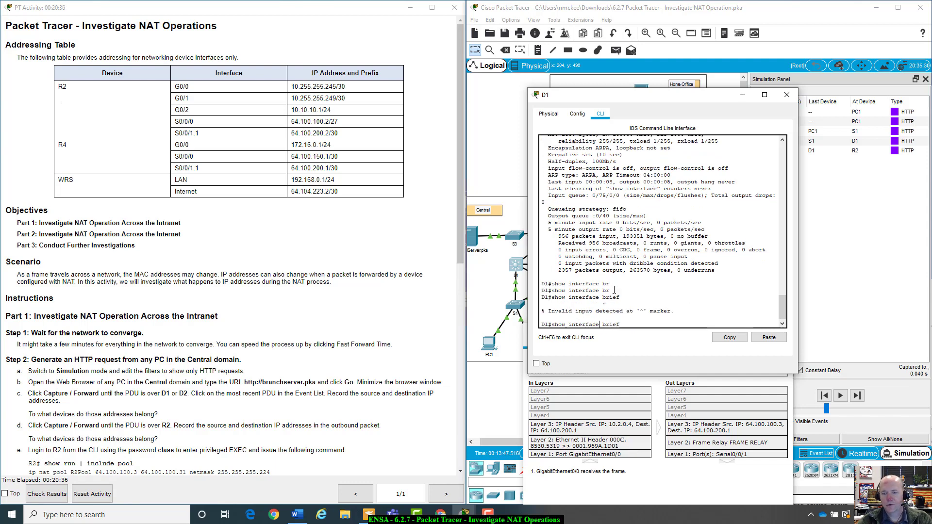
text(s)
key(Return)
key(Up)
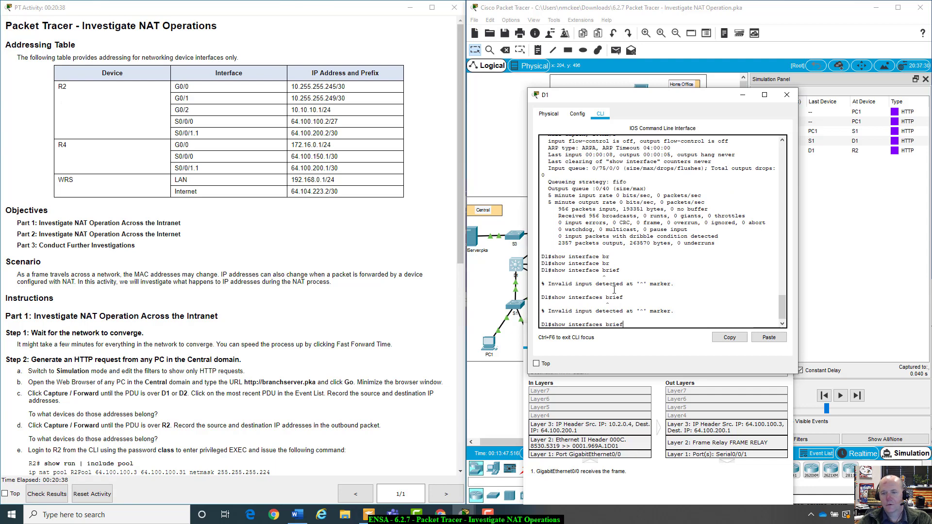
key(Left)
key(Left)
key(Left)
key(Left)
key(Left)
key(Left)
key(Left)
key(Left)
text(ip)
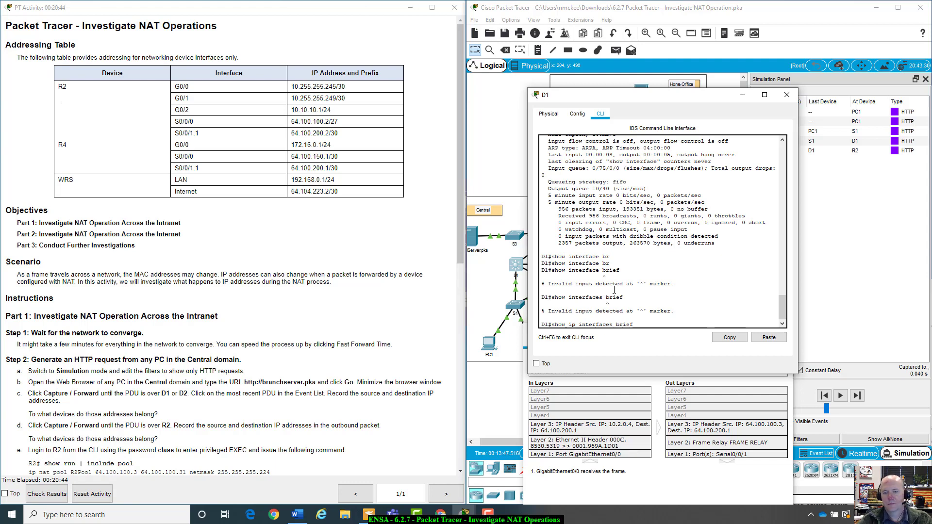
key(Return)
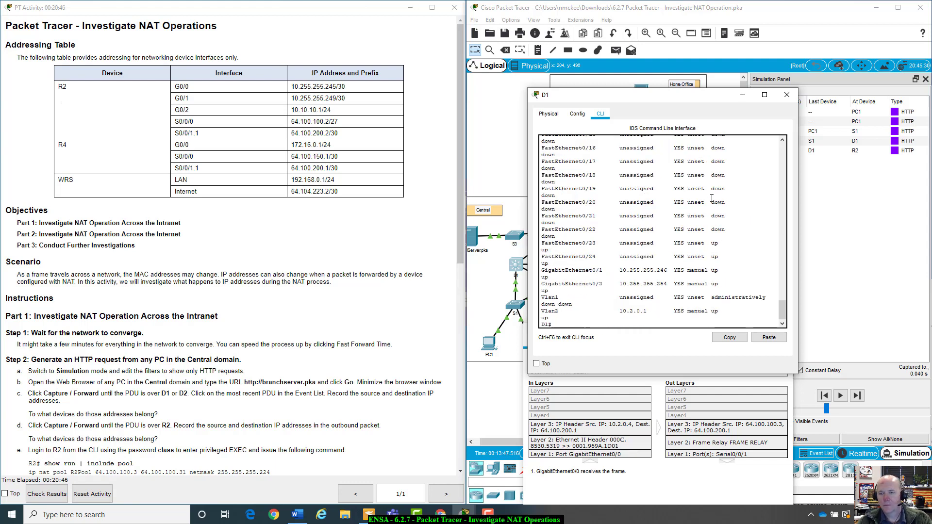
Review D1's interface list, showing Vlan2 at 10.2.0.1, and close D1's window
key(space)
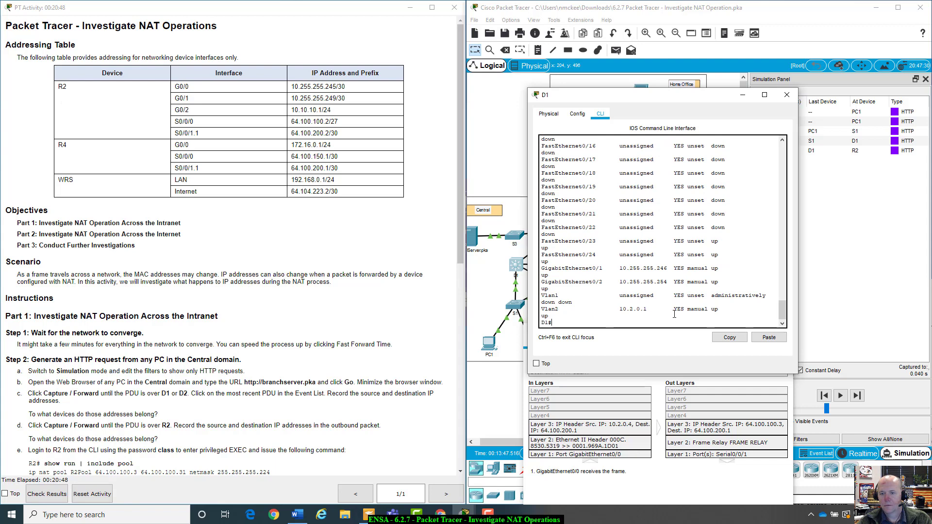
scroll(674, 315, up, 10)
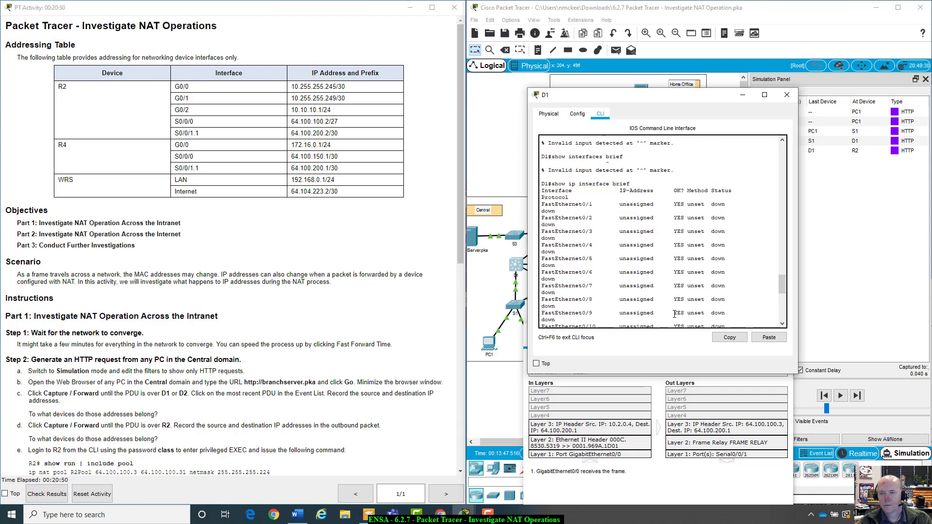
scroll(674, 314, up, 3)
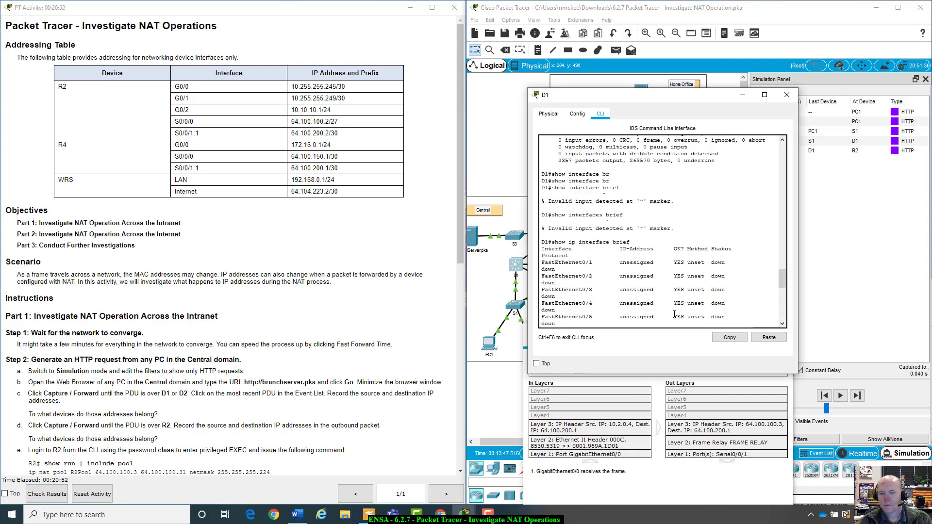
scroll(675, 314, down, 13)
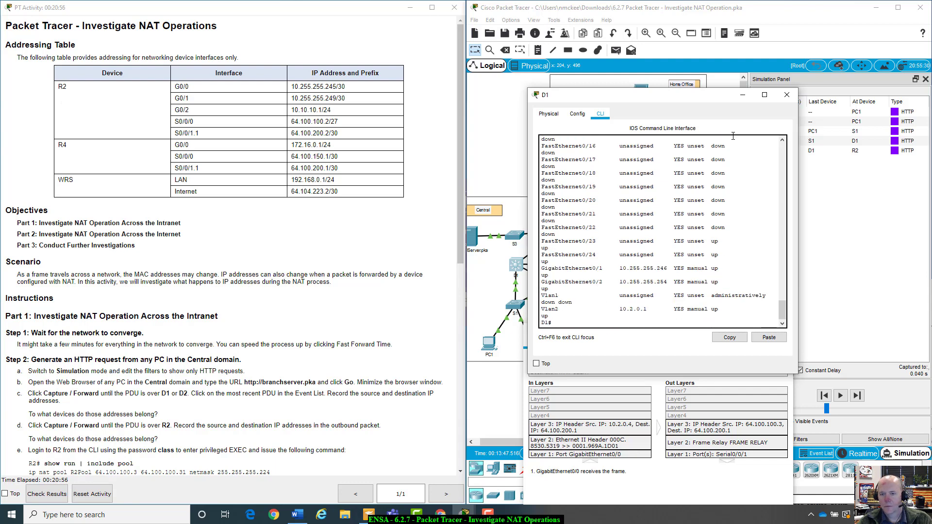
click(787, 95)
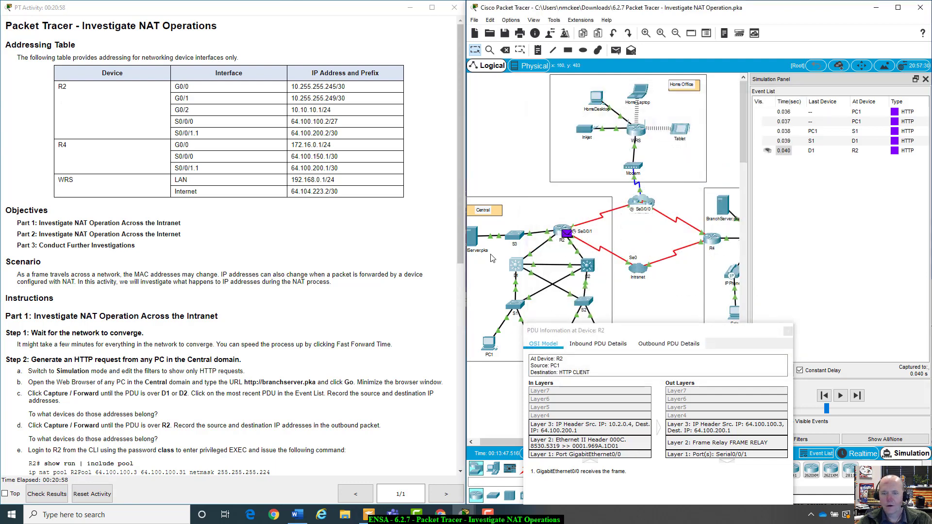
Open switch D2's command line, log in at the console, and enter privileged mode
click(587, 268)
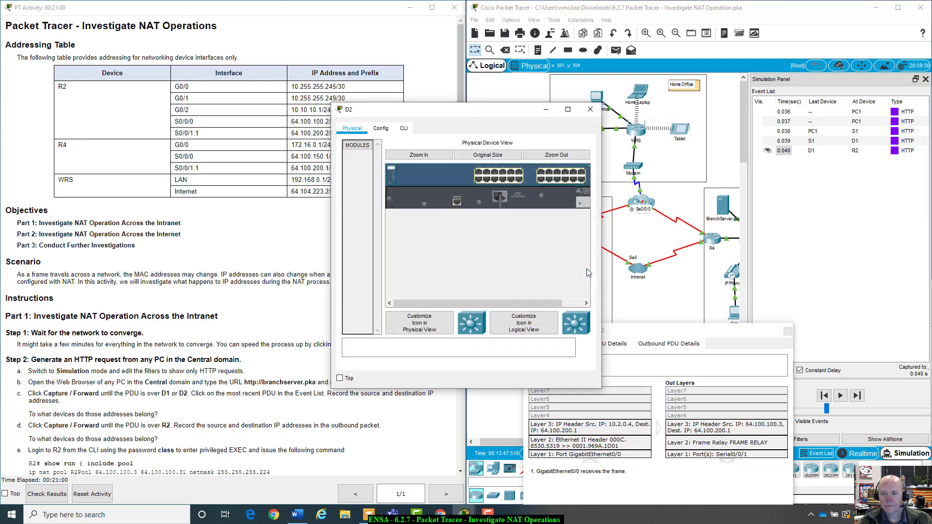
drag(479, 111, 656, 113)
click(579, 132)
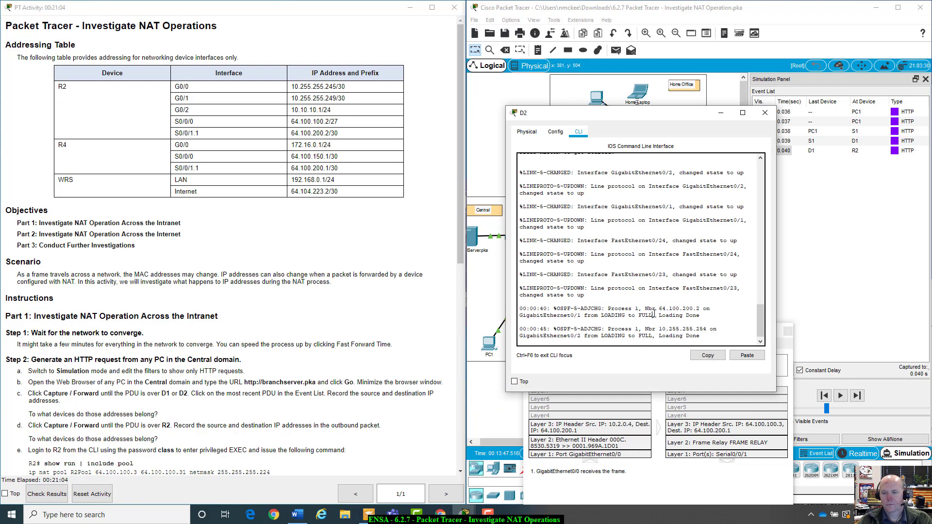
key(Return)
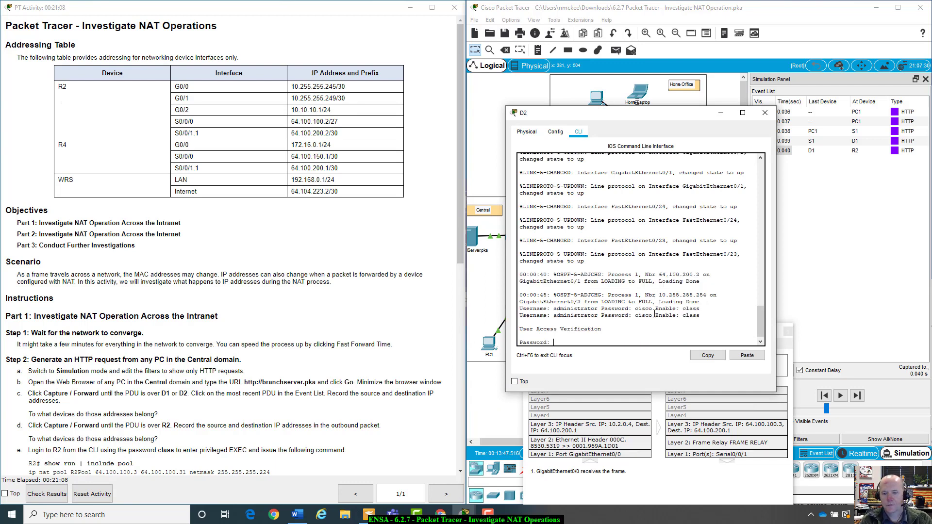
key(Return)
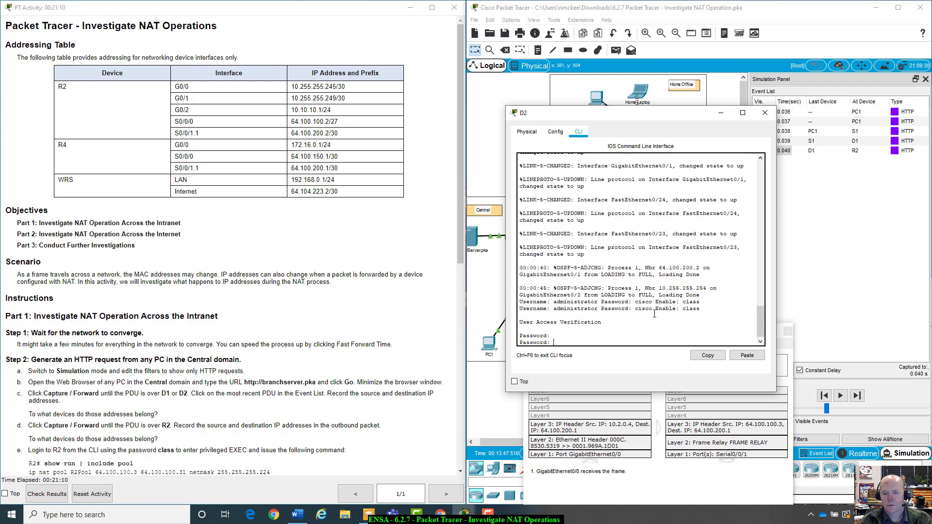
key(Return)
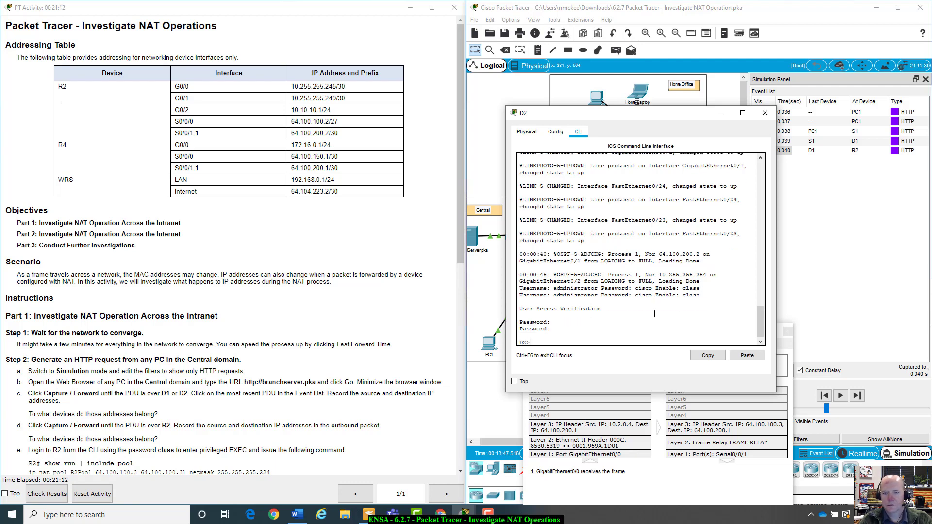
text(enable)
key(Return)
key(Return)
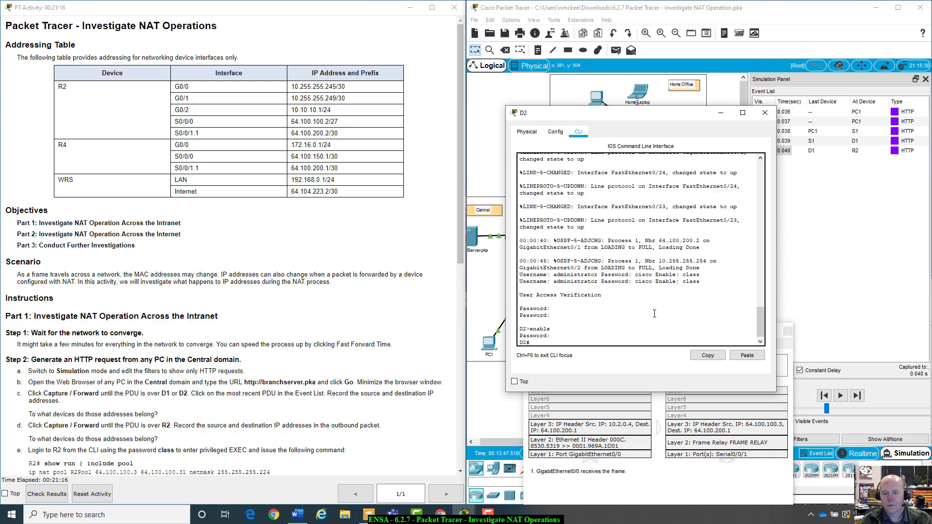
Run show ip interface brief on D2, review Fa0/24 at 10.3.0.1, and close the window
text(show ip inter)
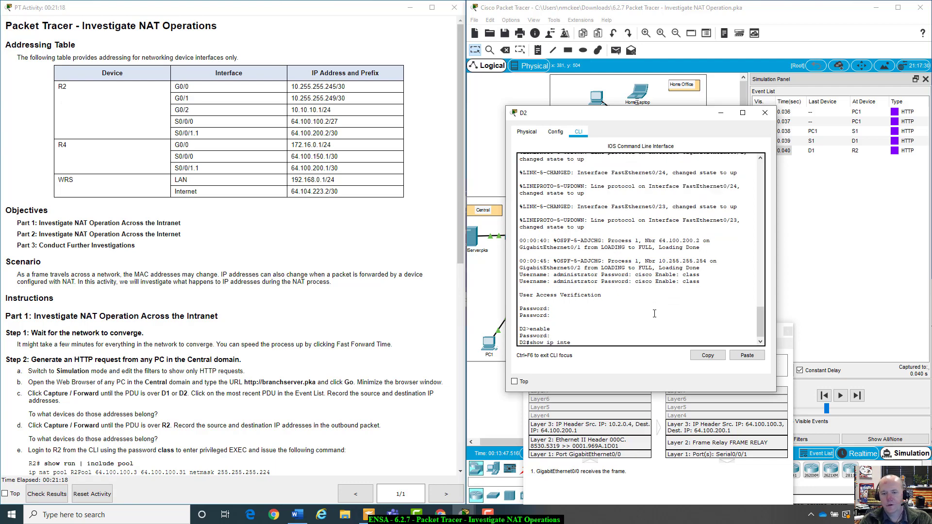
key(Tab)
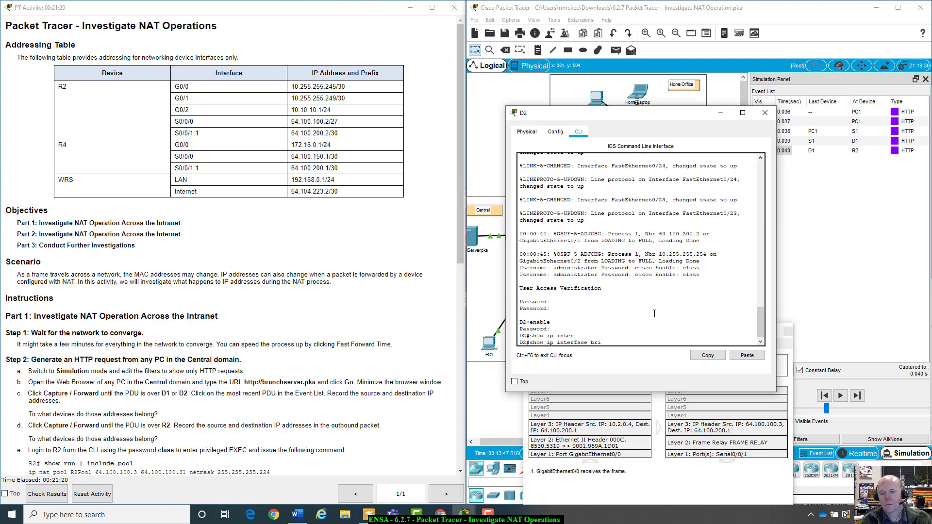
text(brief)
key(Return)
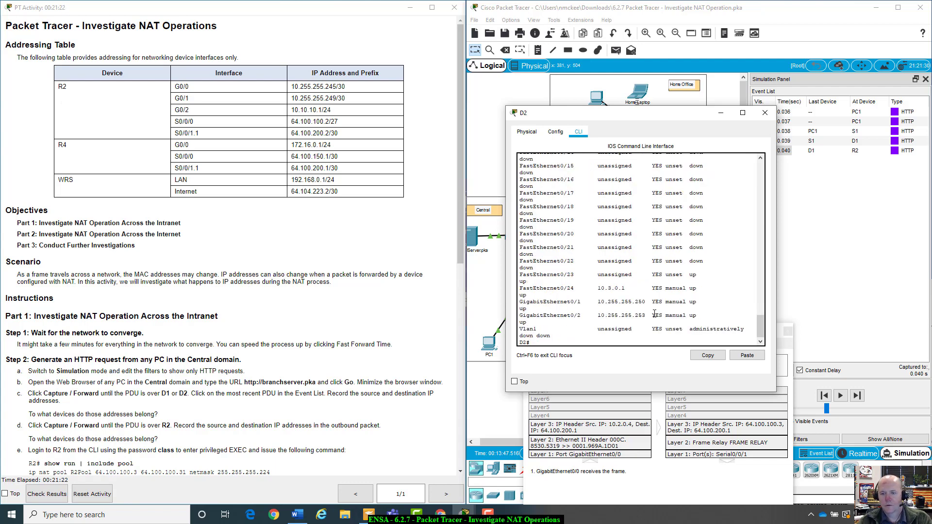
scroll(609, 316, up, 12)
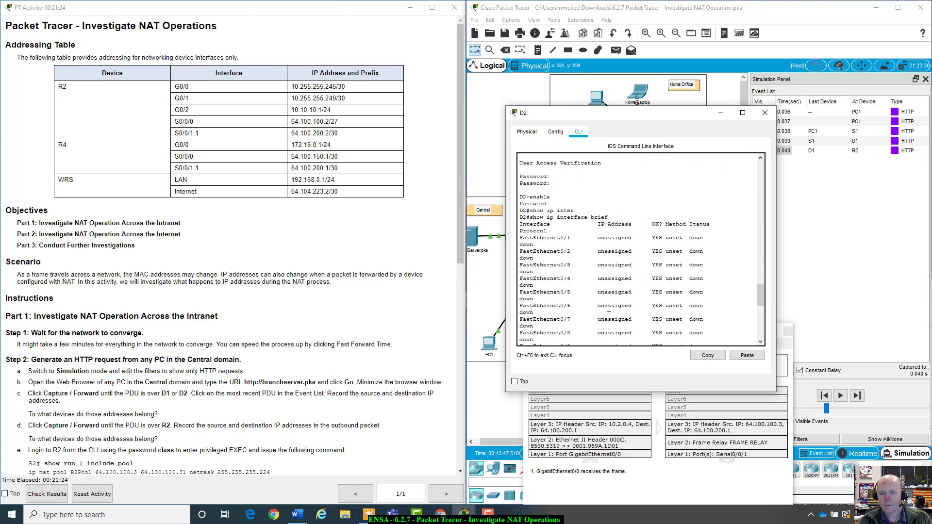
scroll(609, 316, up, 9)
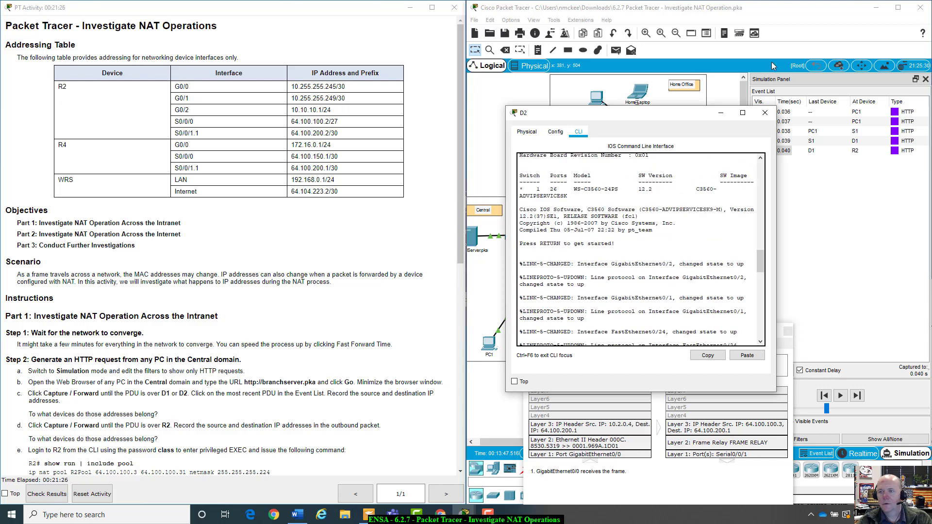
click(766, 114)
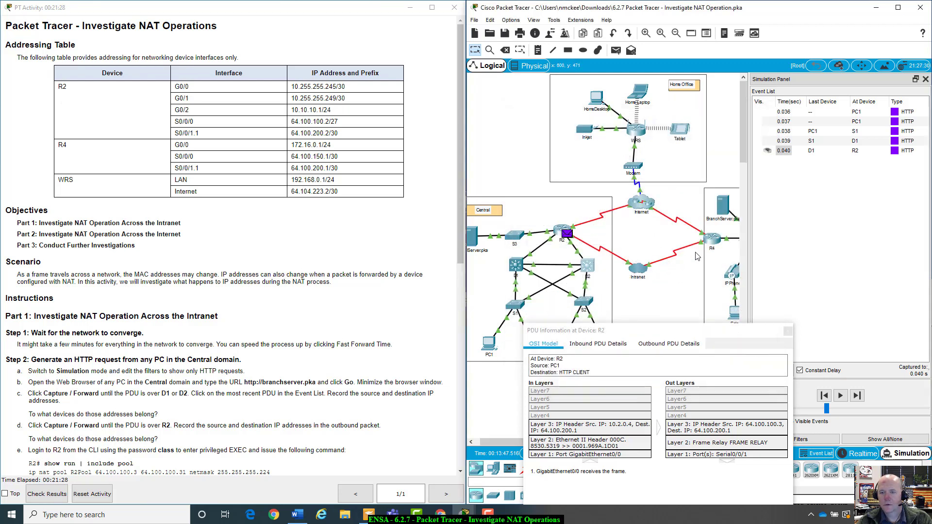
Open R4's command line and submit a mistyped 'nable' that triggers a domain lookup, then return to the topology
click(710, 245)
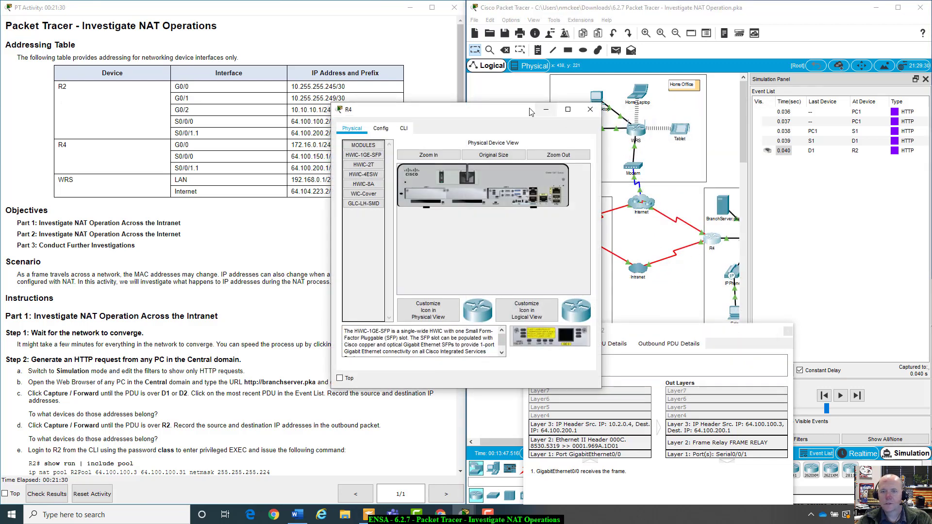
drag(529, 111, 774, 91)
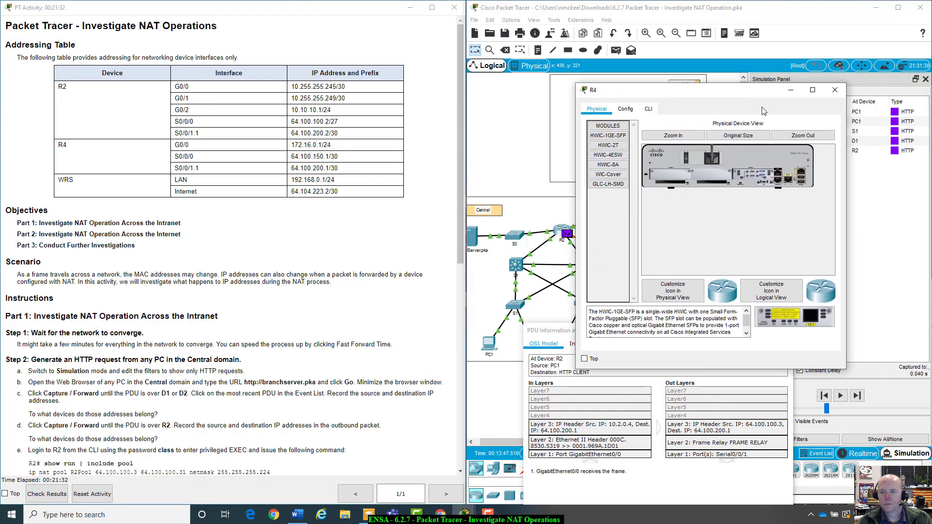
click(649, 110)
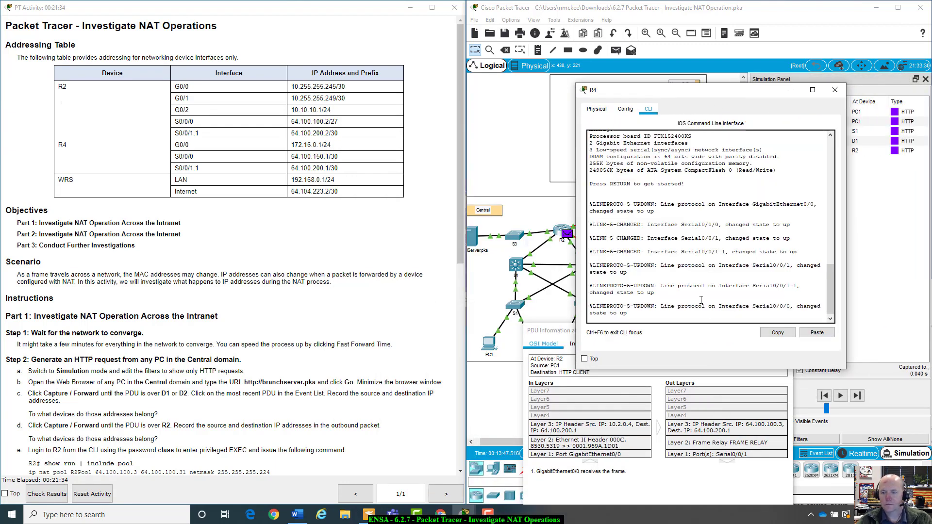
key(Return)
text(n)
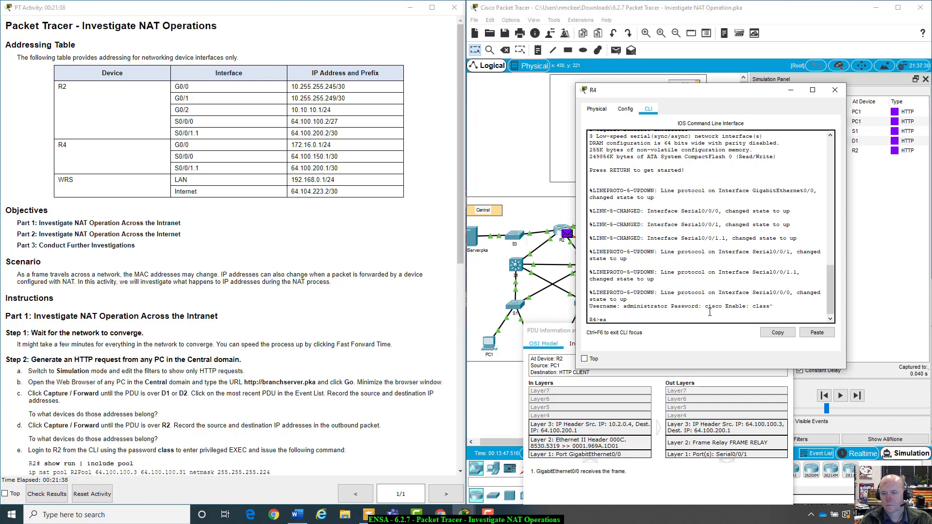
text(able)
key(Return)
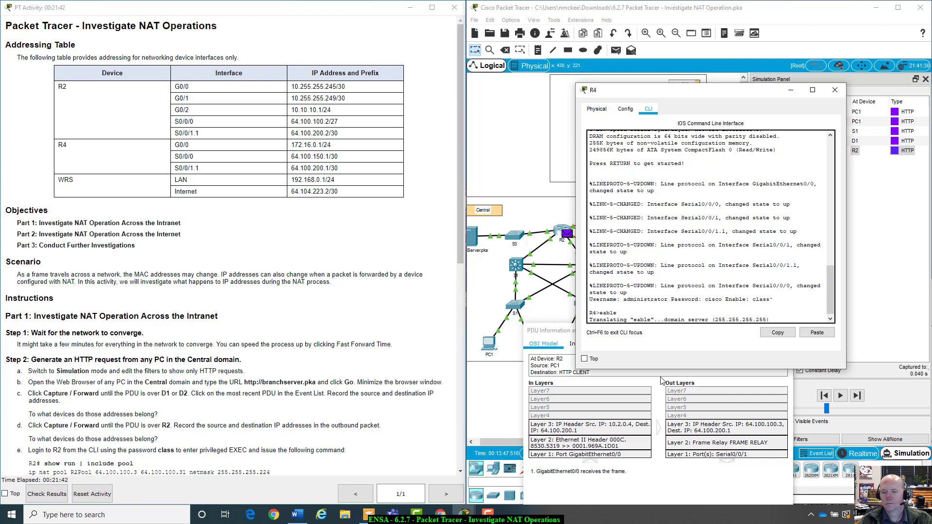
click(507, 416)
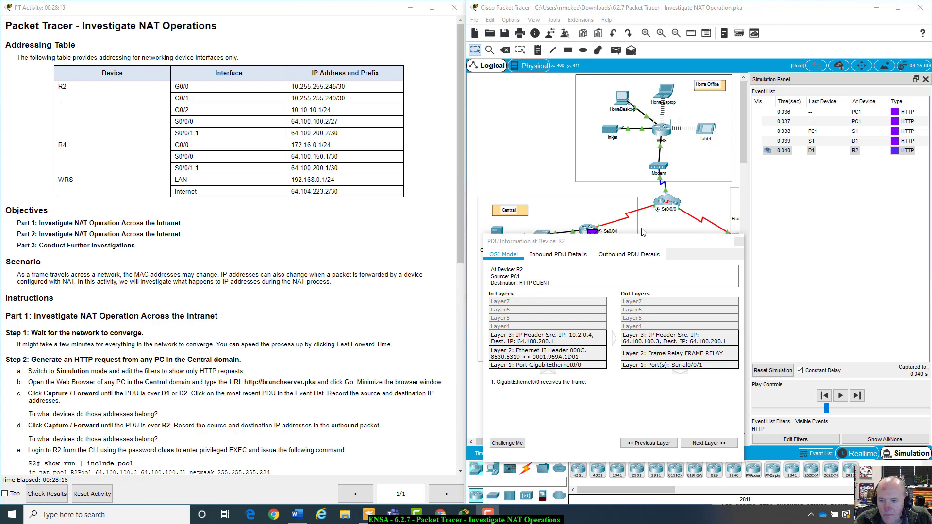
drag(634, 241, 635, 250)
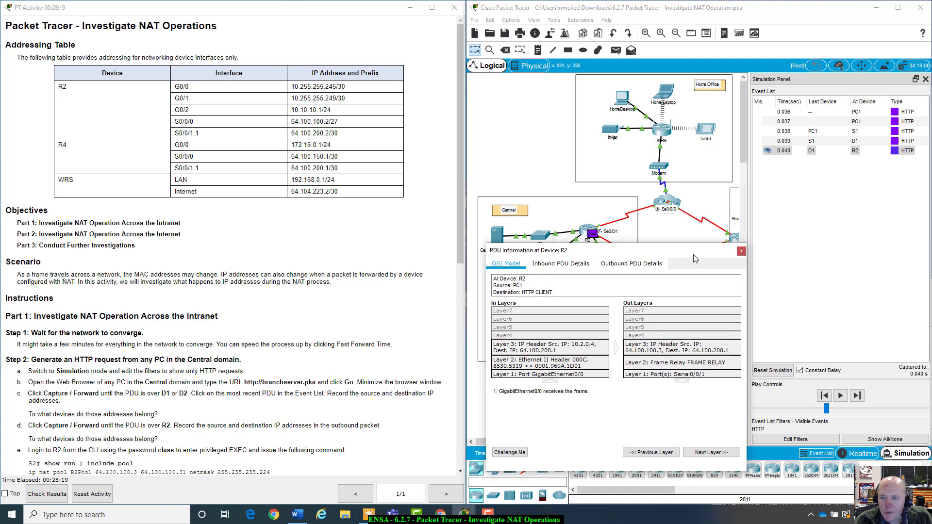
drag(698, 255, 696, 291)
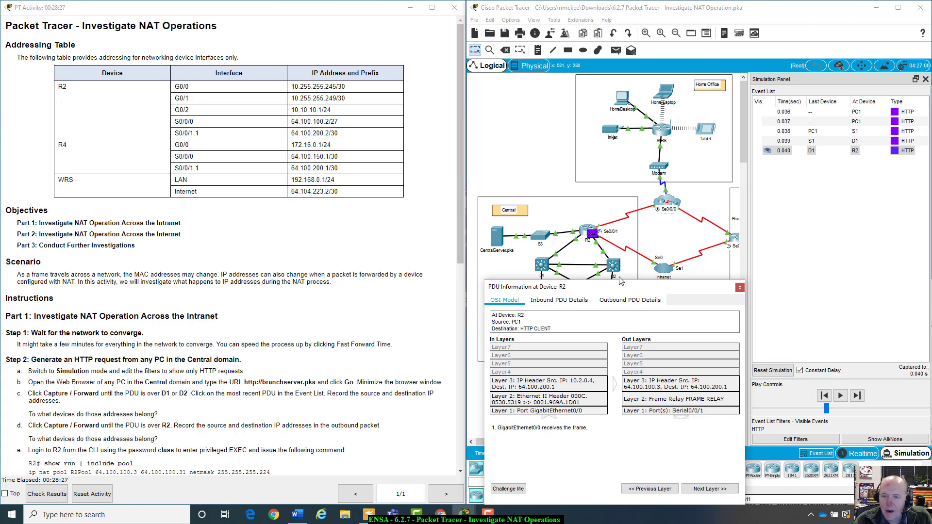
click(550, 163)
click(589, 231)
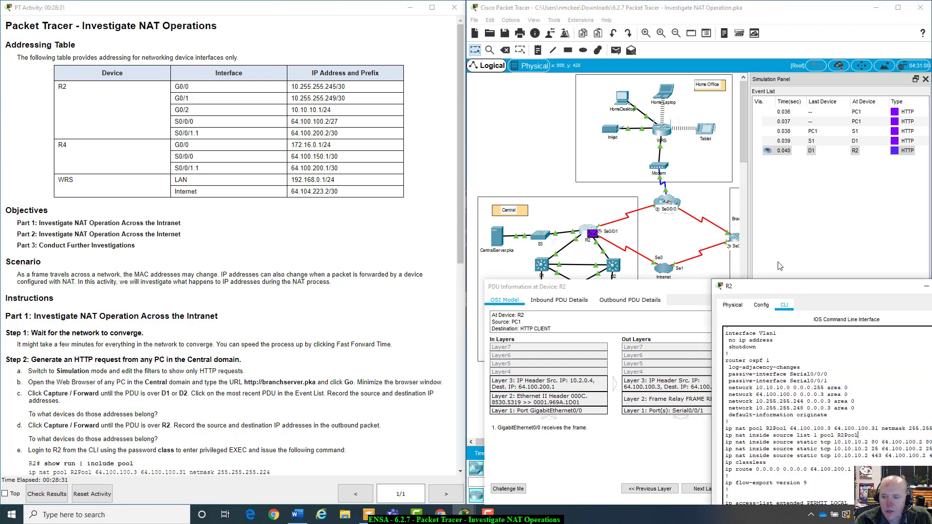
drag(671, 207, 811, 68)
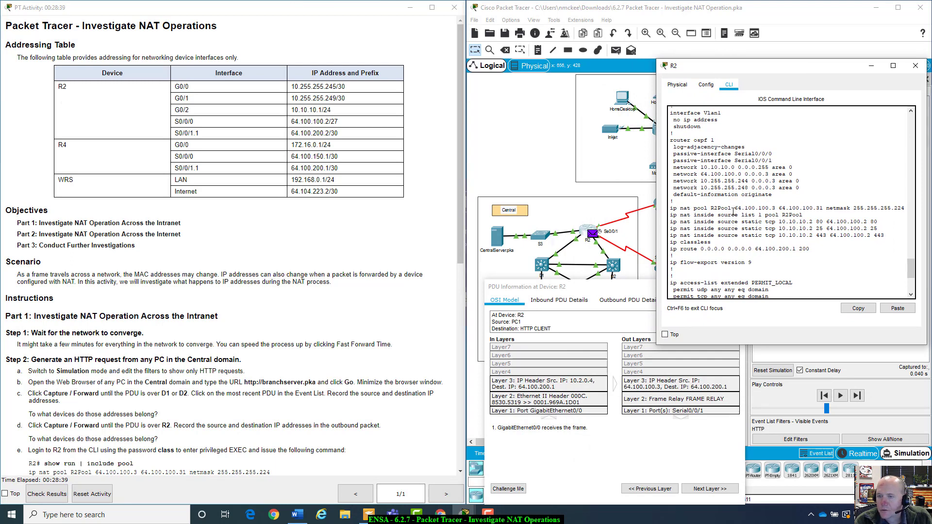
drag(735, 208, 882, 204)
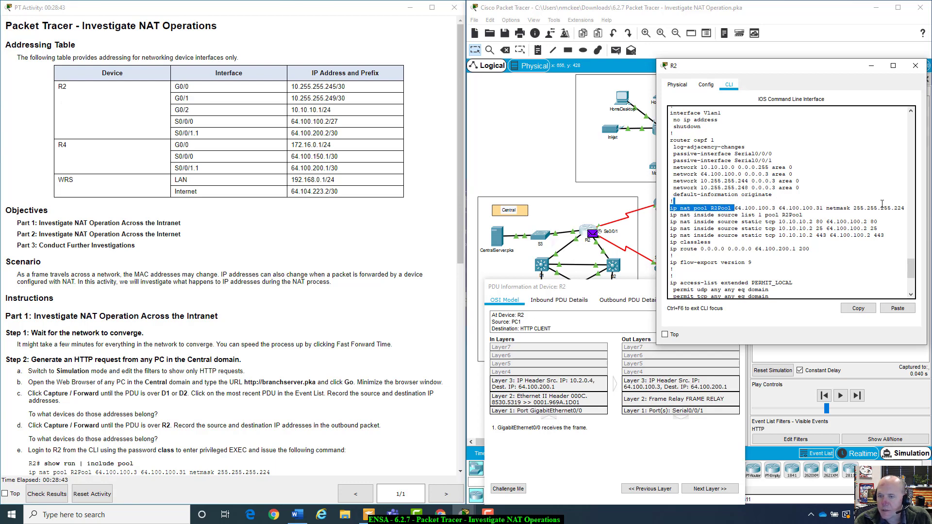
click(736, 215)
drag(714, 208, 713, 201)
click(714, 201)
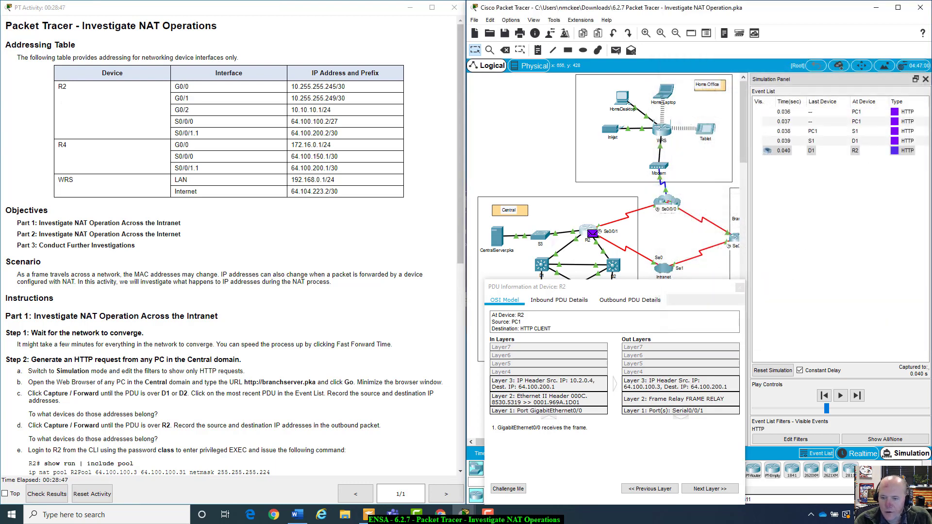
Close R2's console, move the PDU details aside, and widen the topology toward the Branch network
click(915, 66)
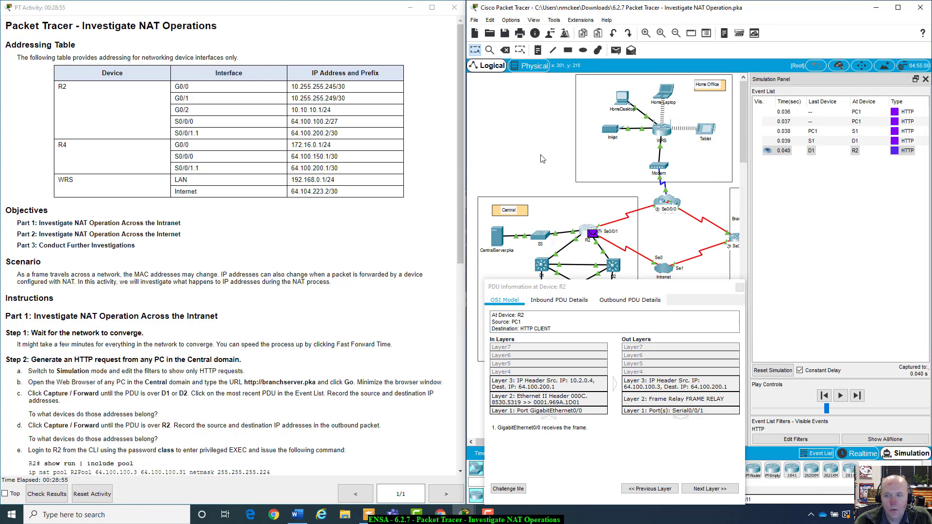
drag(704, 286, 722, 333)
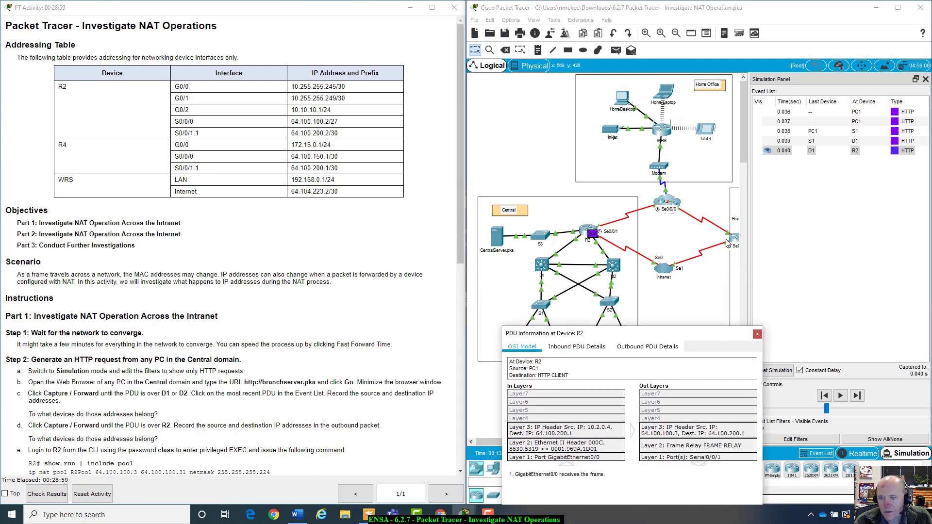
drag(747, 165, 778, 175)
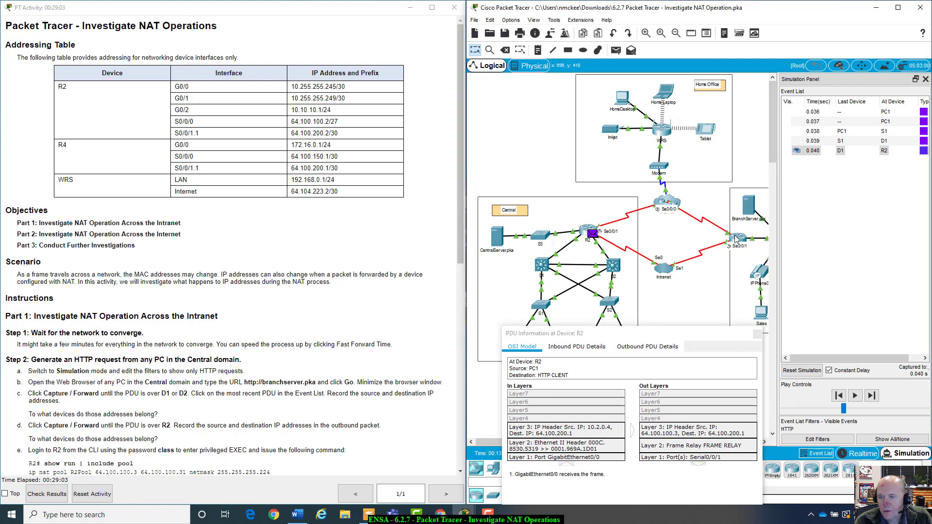
mouse_move(737, 238)
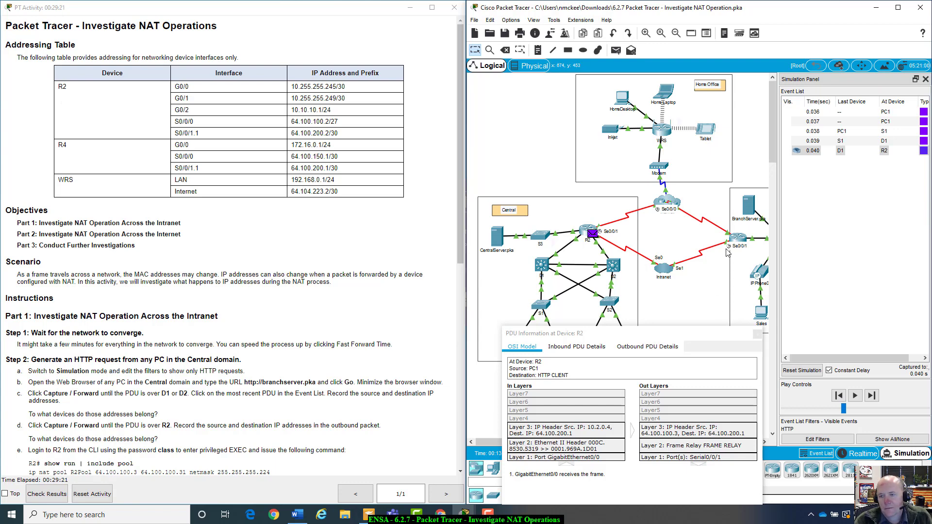
Scroll down the lab instructions and close R2's PDU details window
drag(707, 330, 708, 217)
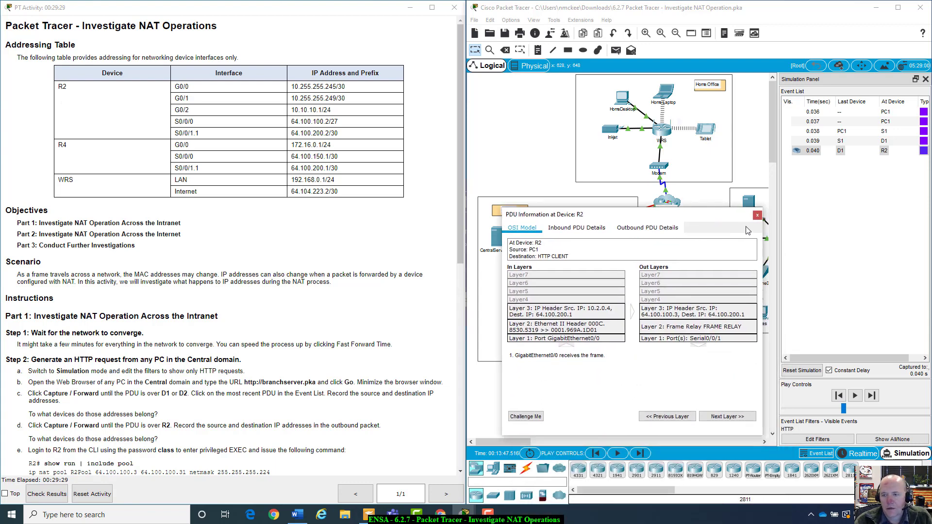
scroll(162, 439, down, 5)
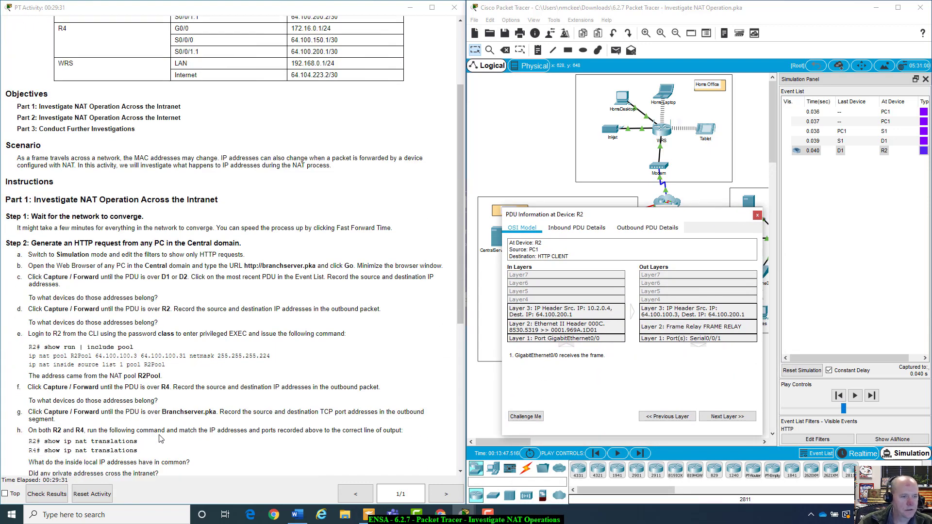
scroll(162, 439, down, 3)
scroll(161, 439, down, 2)
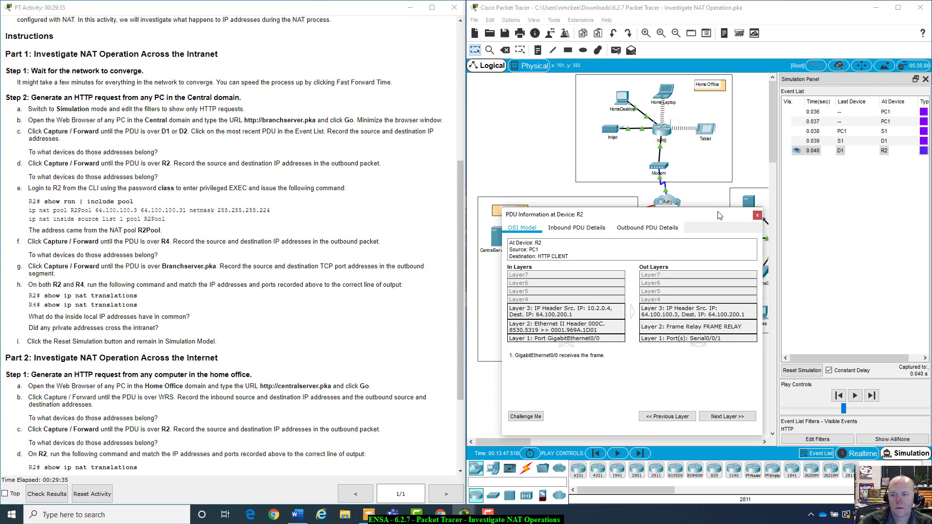
drag(714, 212, 723, 321)
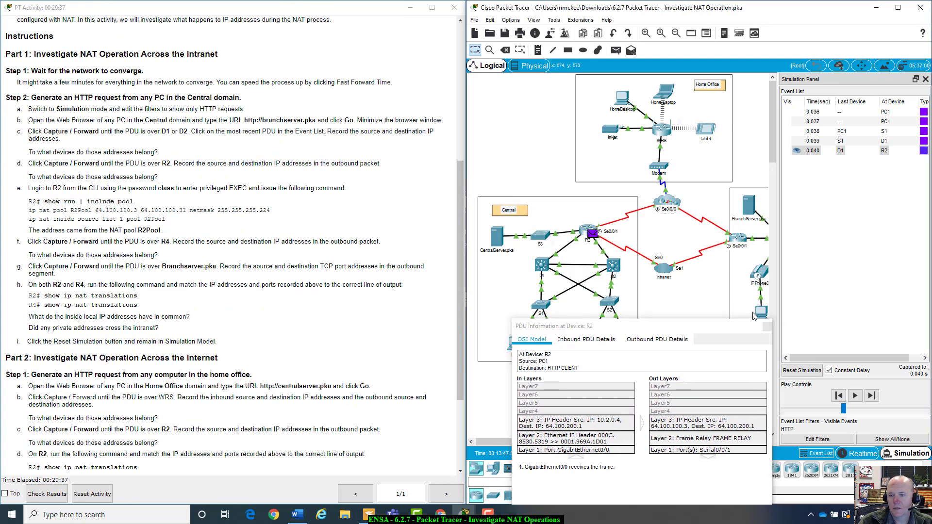
click(764, 328)
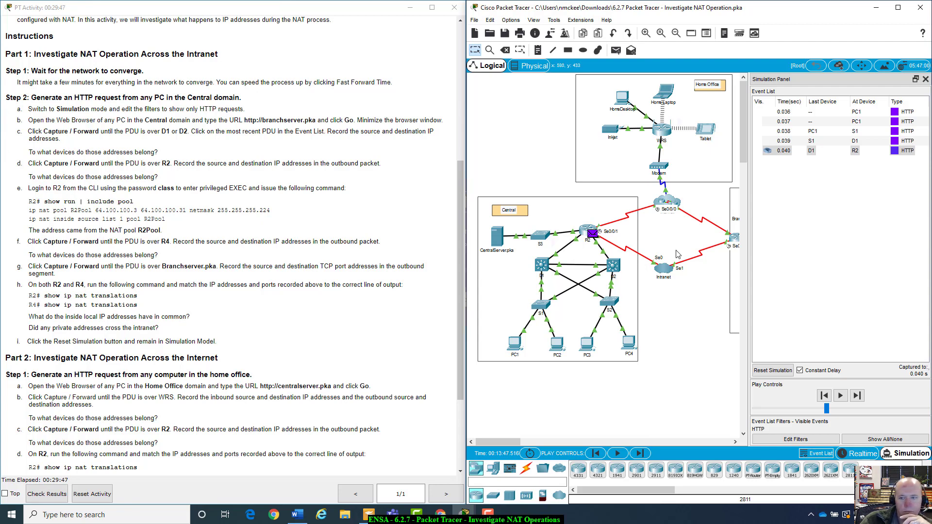
Reopen R2's command line, end the paged config output, and mark instruction e in the lab sheet
click(588, 230)
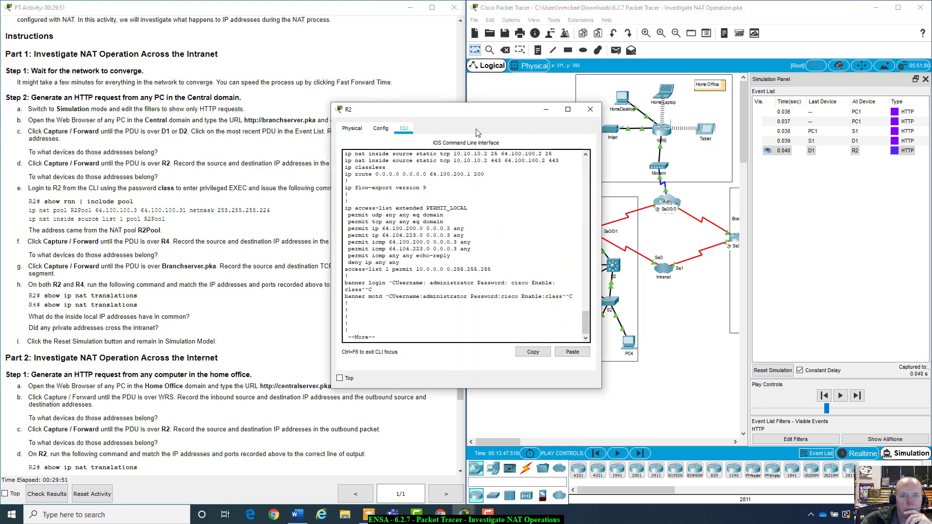
drag(466, 113, 626, 147)
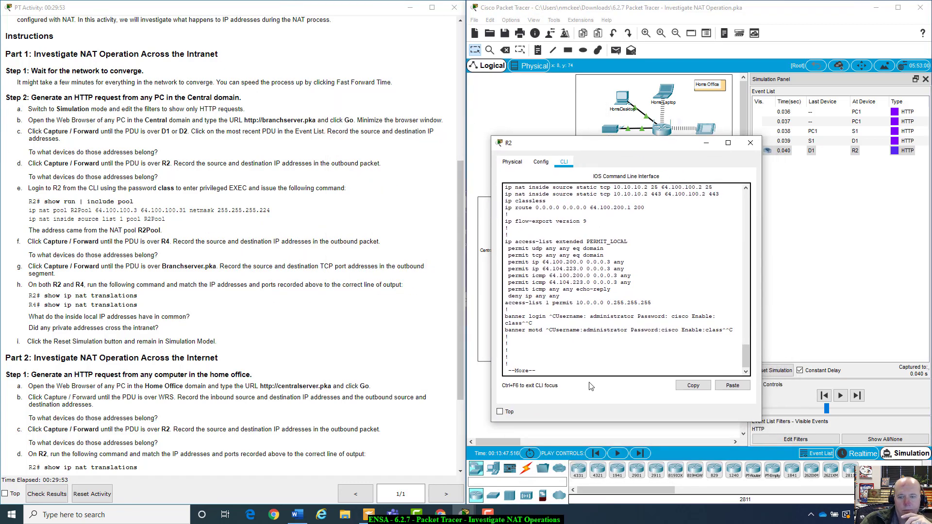
key(Return)
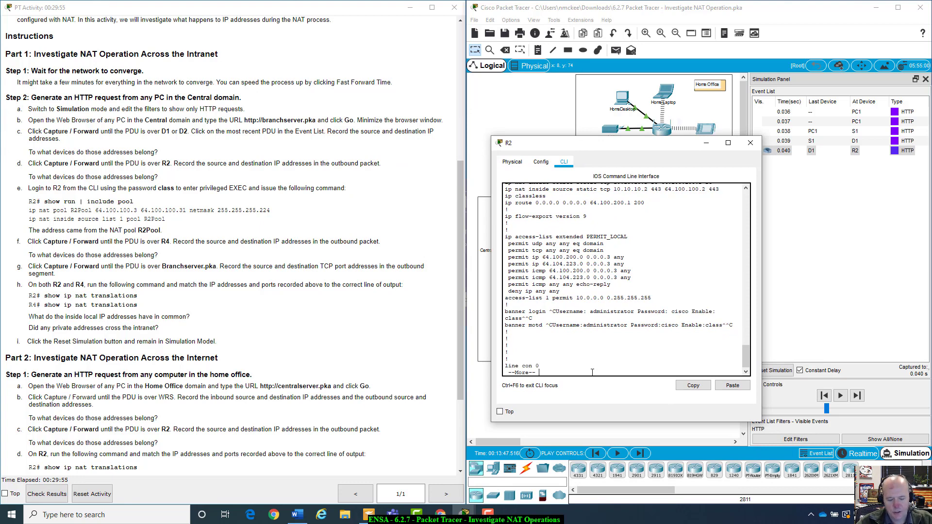
key(q)
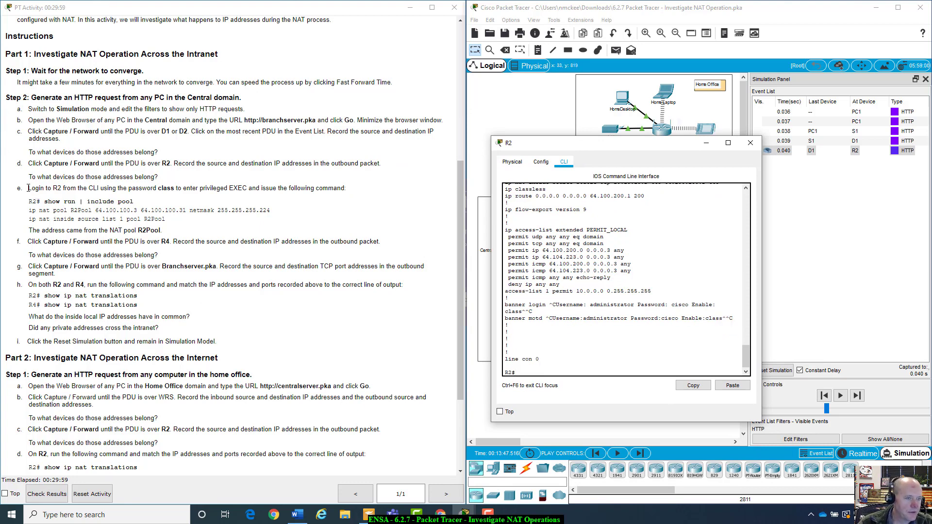
drag(29, 188, 349, 189)
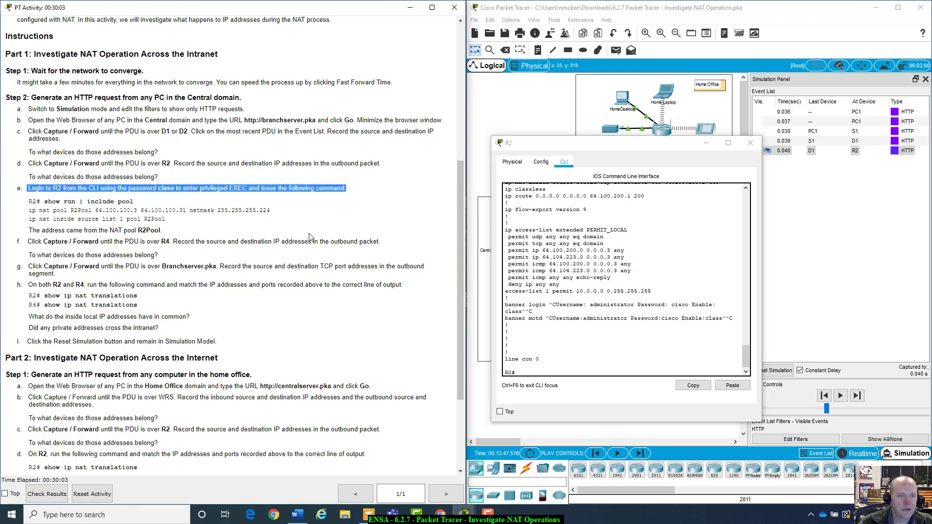
click(604, 370)
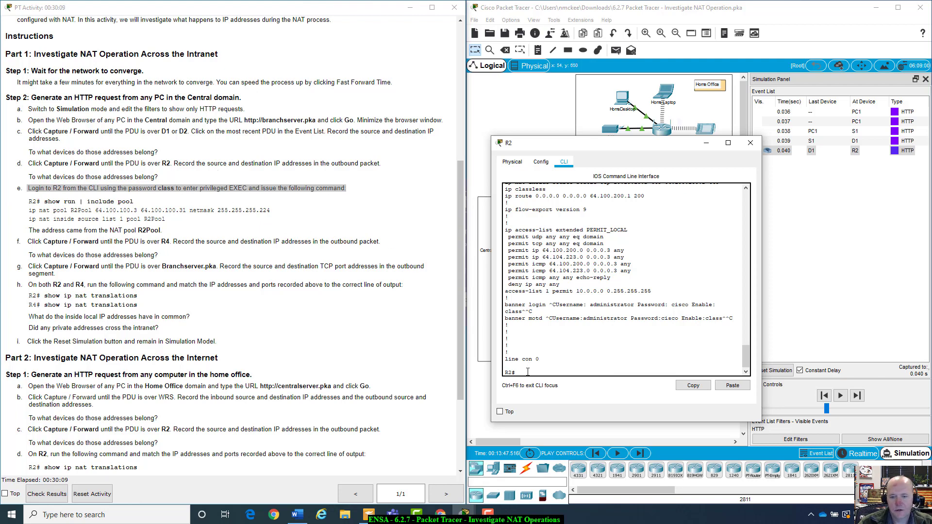
Run 'show run | include pool' on R2 and highlight the R2Pool and source list 1 lines
text(show)
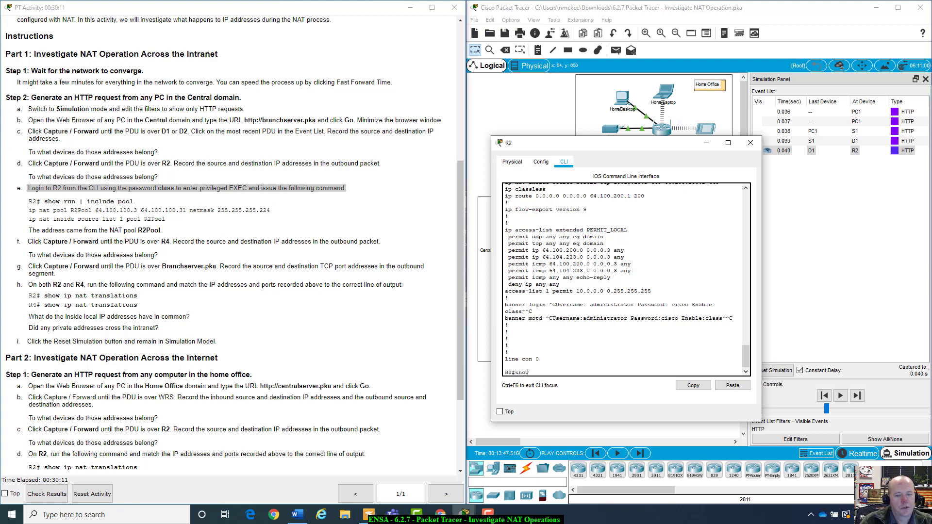
text( run)
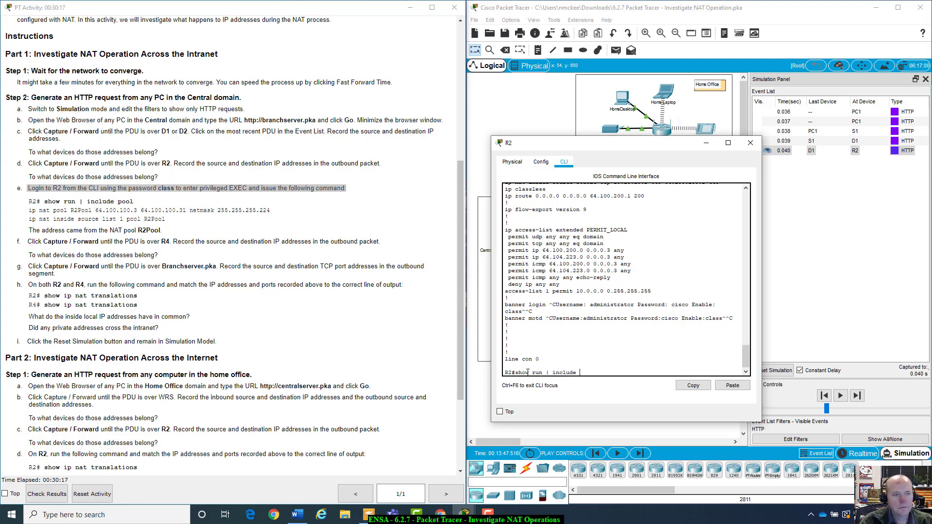
text(| include pool)
key(Return)
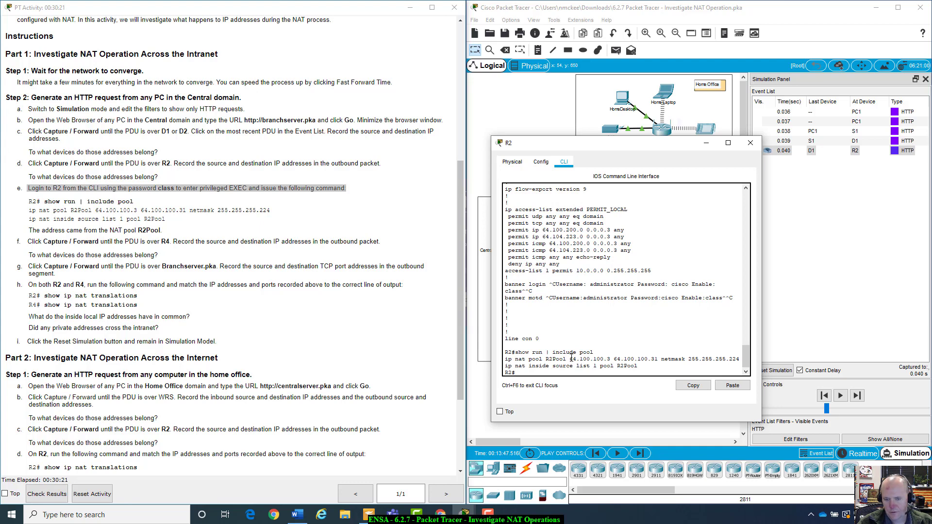
scroll(524, 259, up, 4)
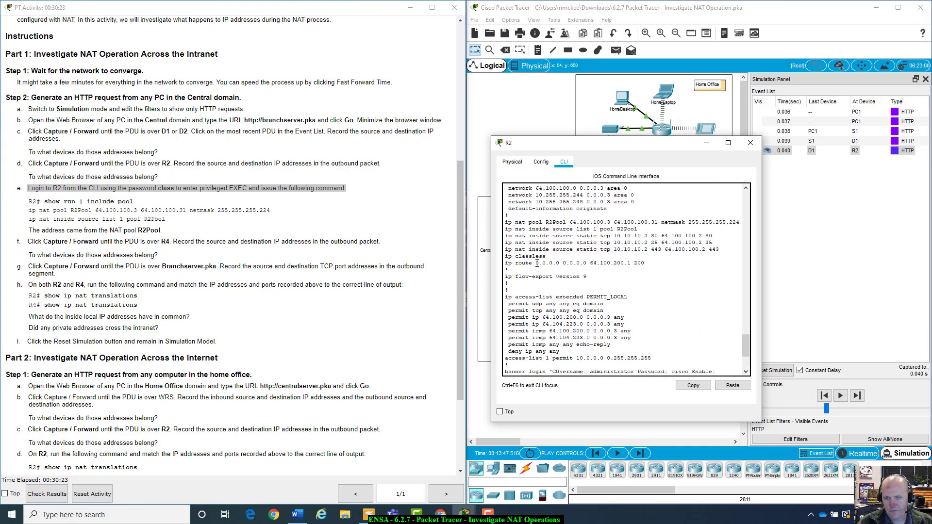
drag(506, 229, 563, 229)
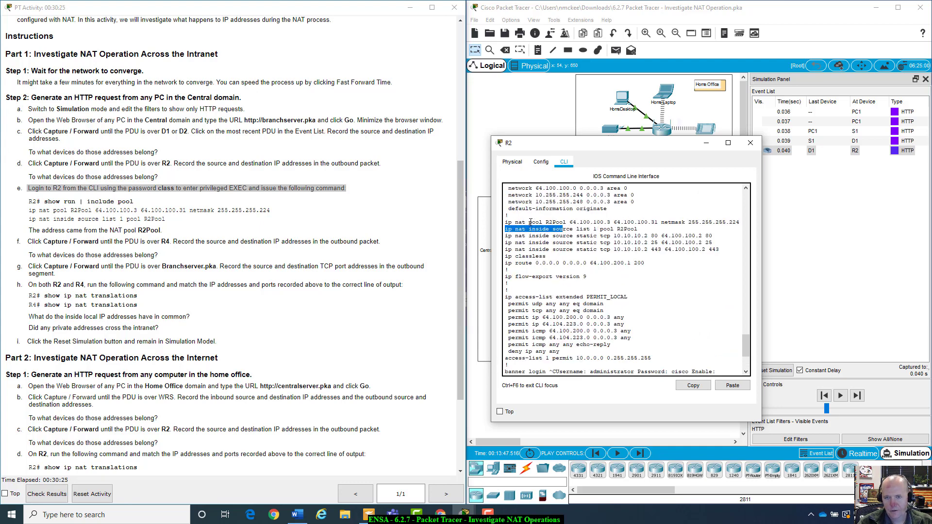
drag(504, 224, 730, 222)
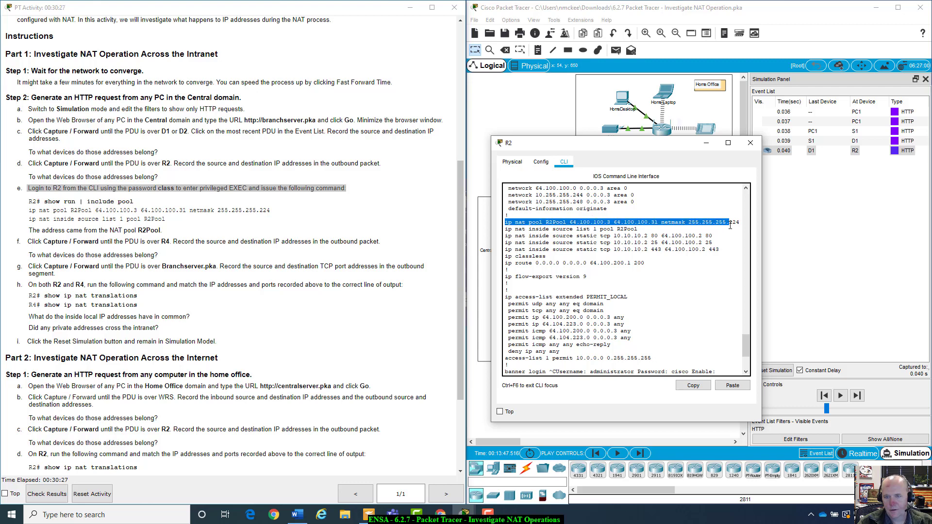
click(704, 305)
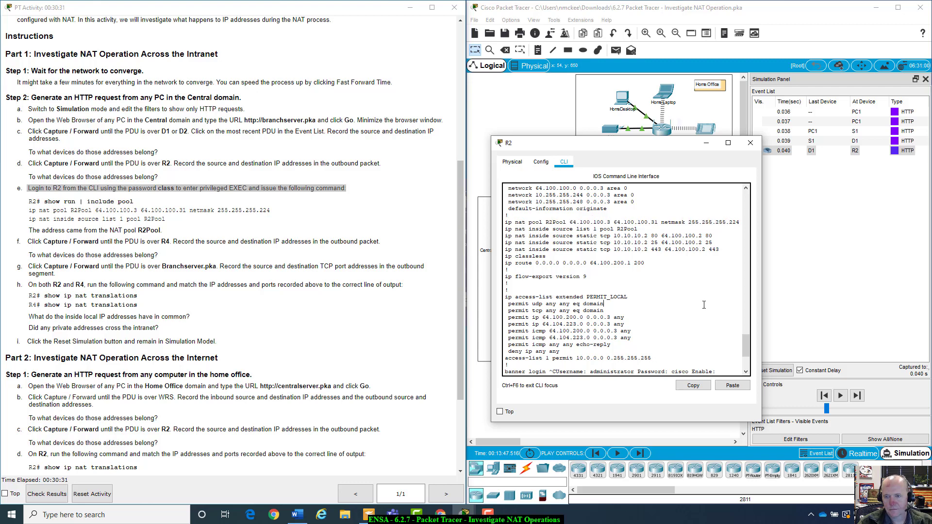
drag(508, 229, 614, 235)
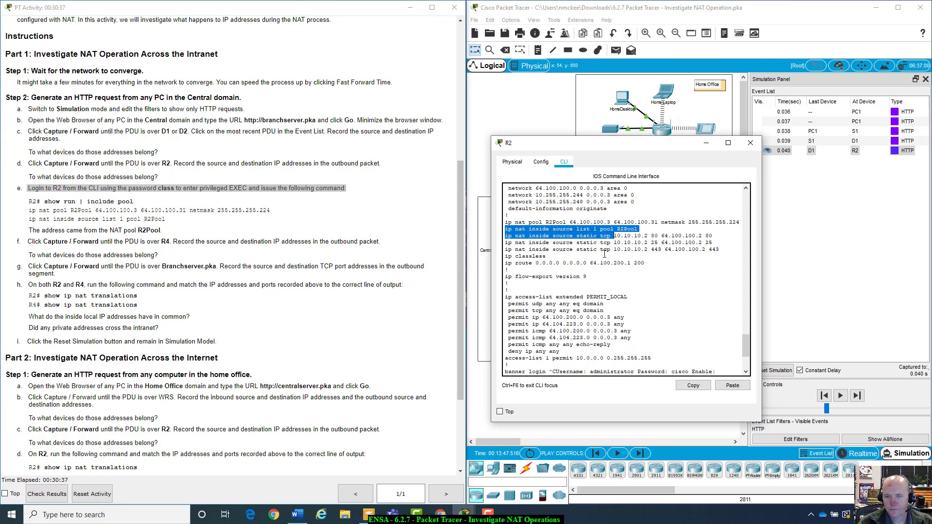
click(604, 253)
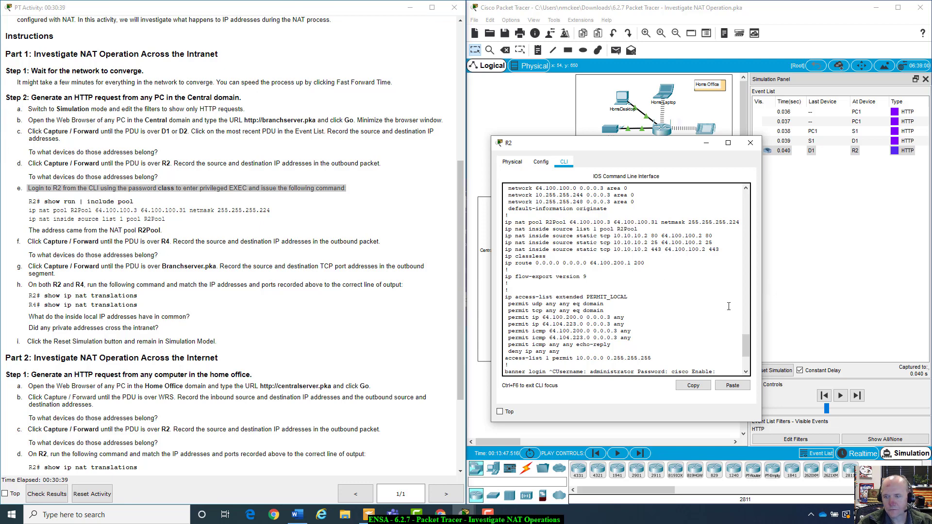
Compare the two ip nat lines with the lab sheet's R2Pool sentence, then close R2's window
scroll(728, 306, down, 4)
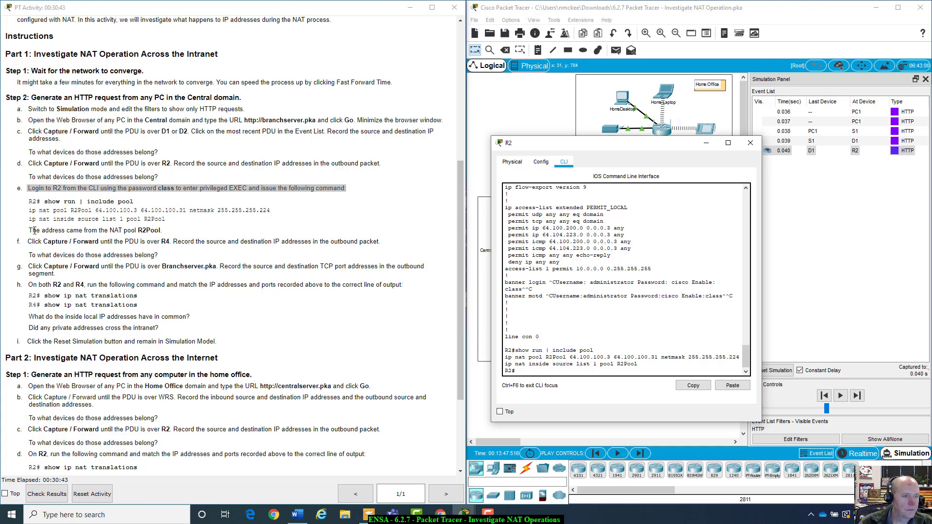
drag(30, 231, 168, 234)
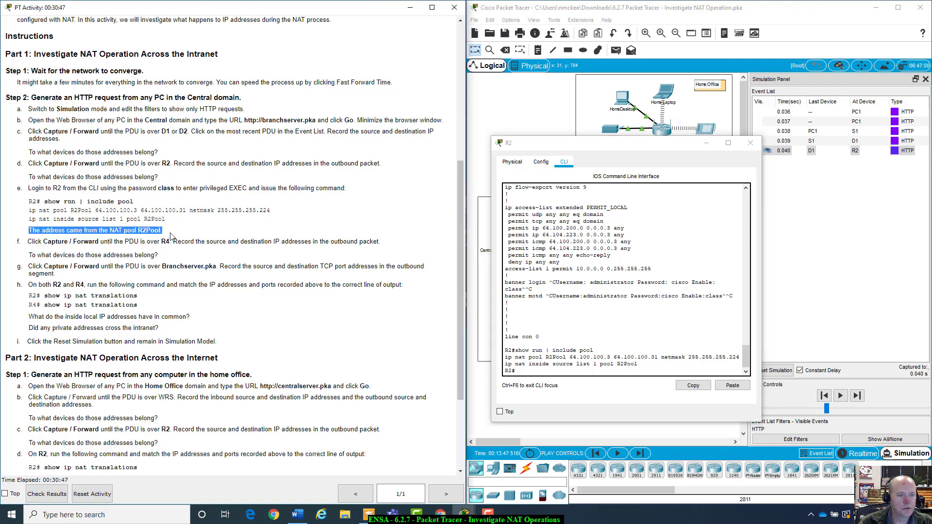
click(167, 234)
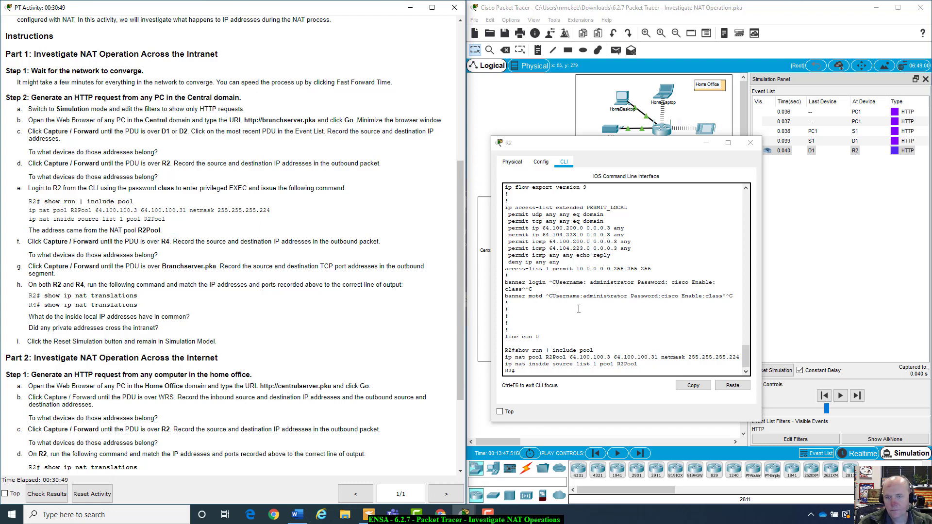
scroll(578, 308, up, 4)
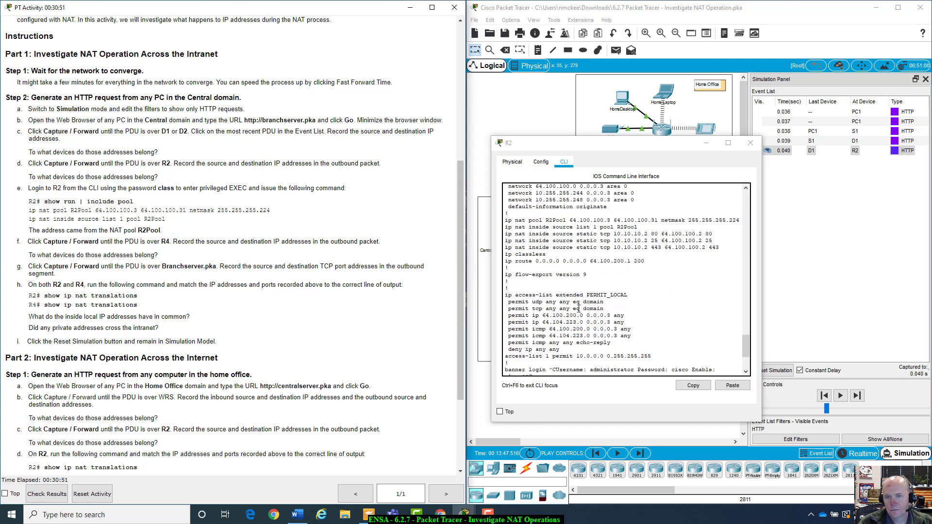
scroll(578, 309, up, 1)
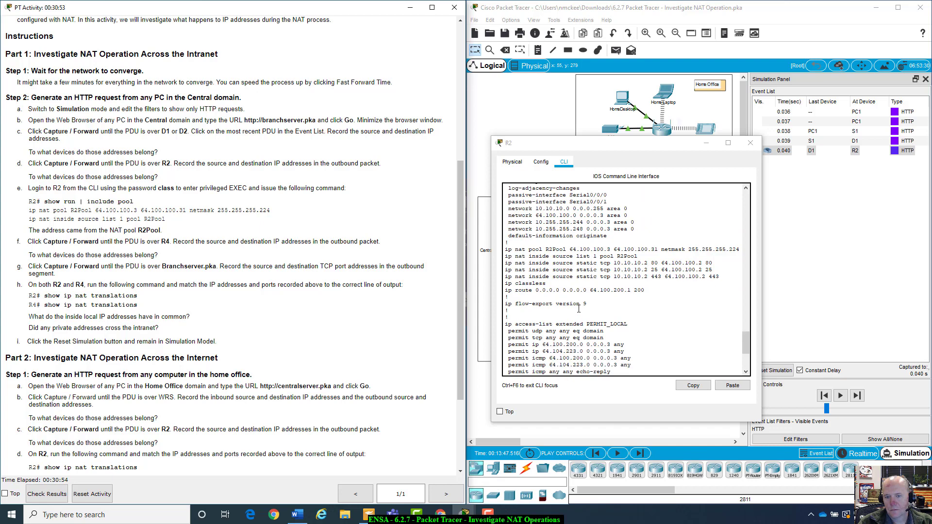
scroll(582, 261, up, 1)
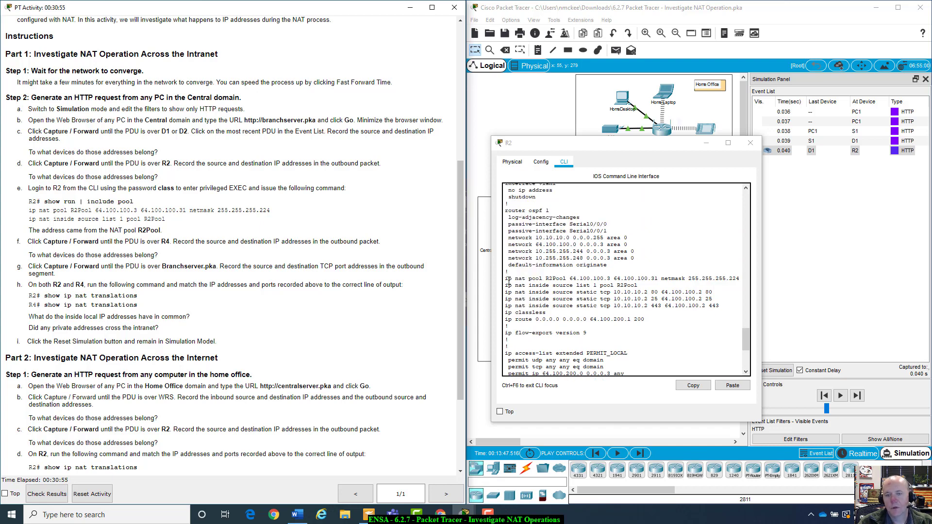
drag(504, 280, 638, 286)
click(687, 354)
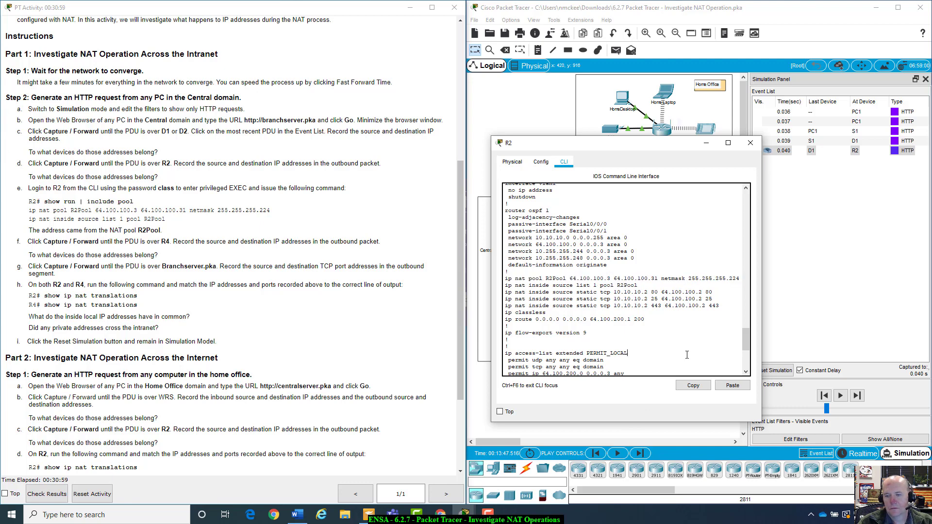
scroll(687, 355, down, 5)
drag(682, 147, 708, 161)
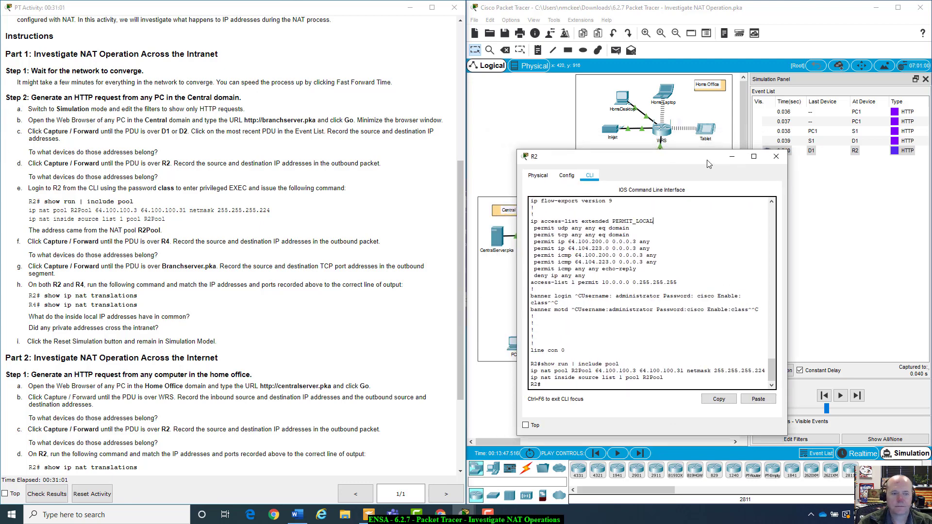
scroll(91, 198, down, 3)
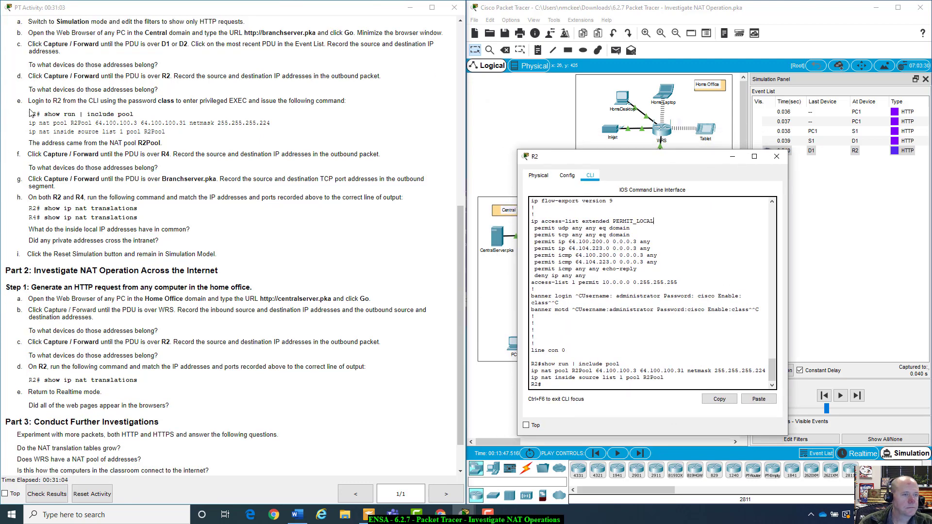
scroll(162, 134, down, 2)
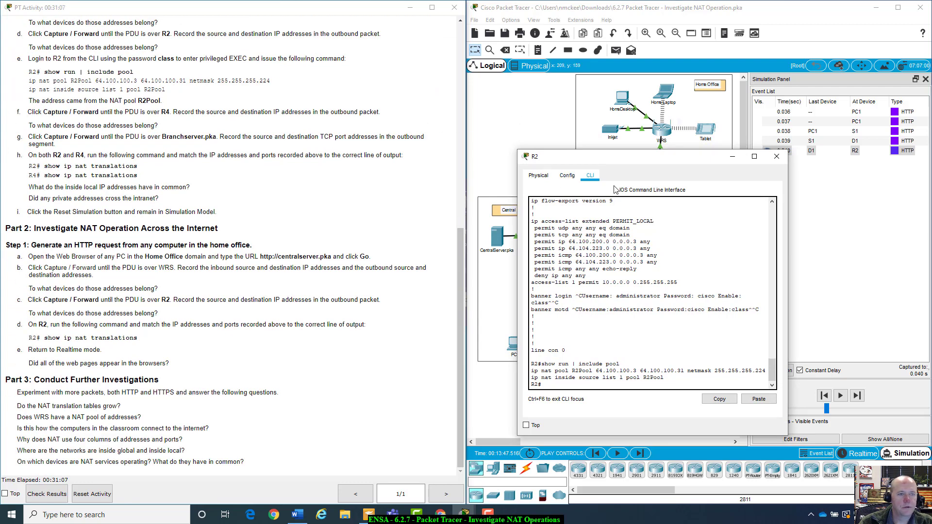
click(776, 156)
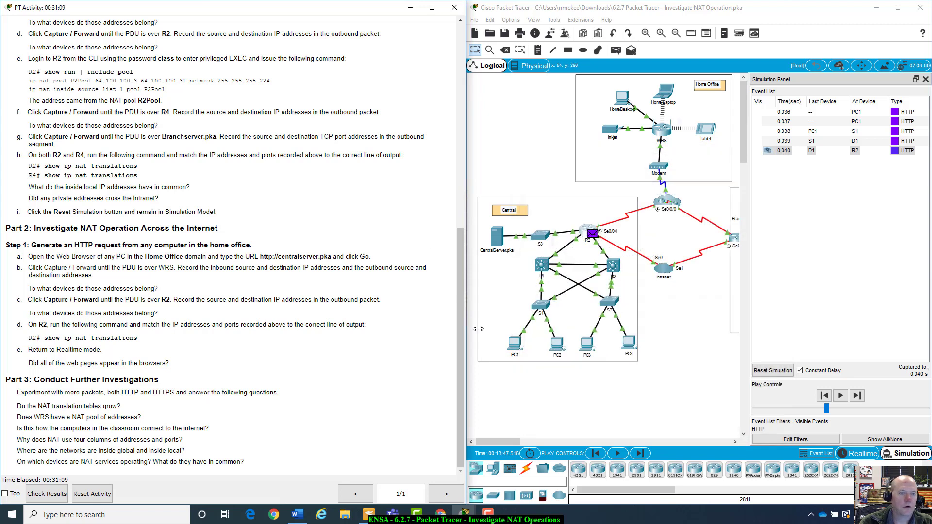
Forward the HTTP PDU twice to R4, widen the workspace, and open its PDU details at R4
click(857, 396)
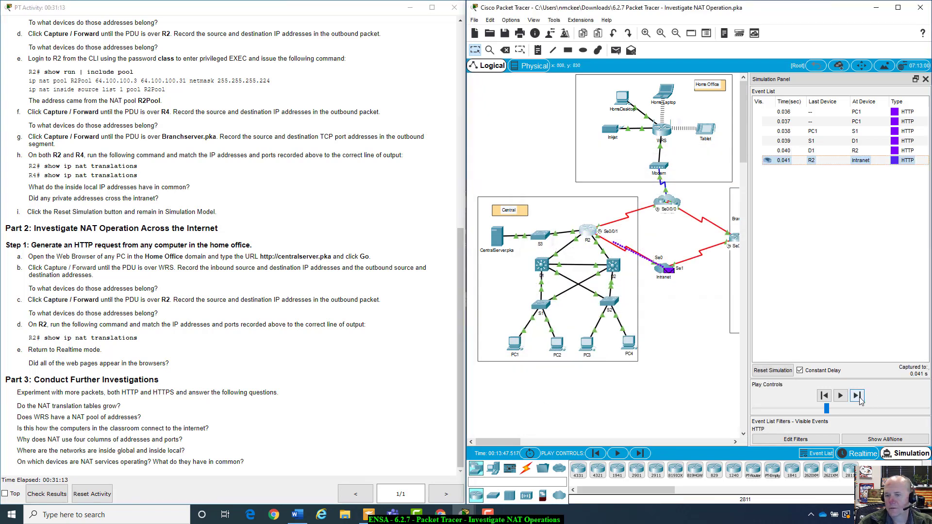
click(858, 397)
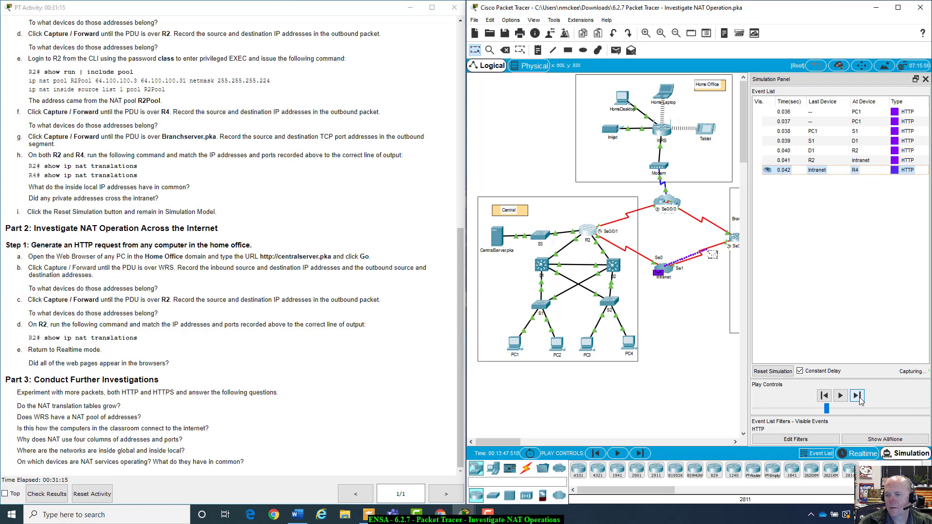
drag(751, 309, 792, 318)
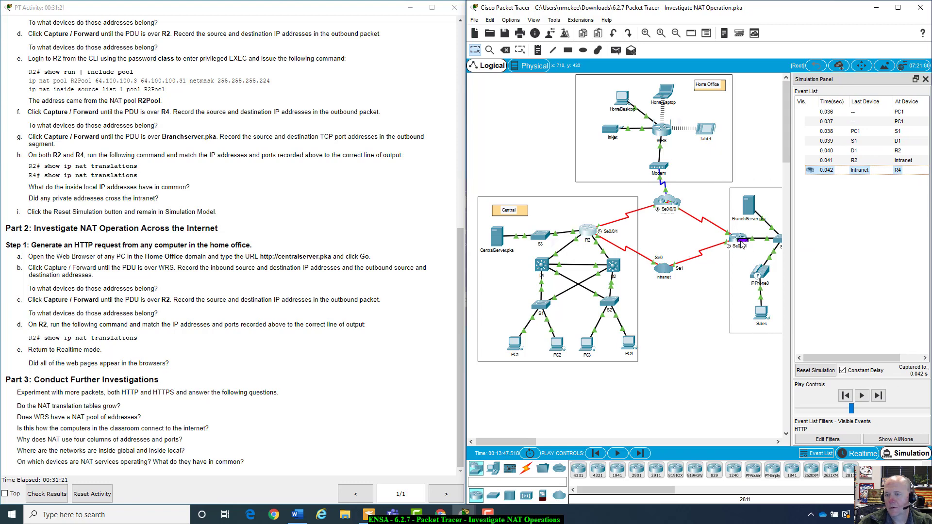
click(842, 170)
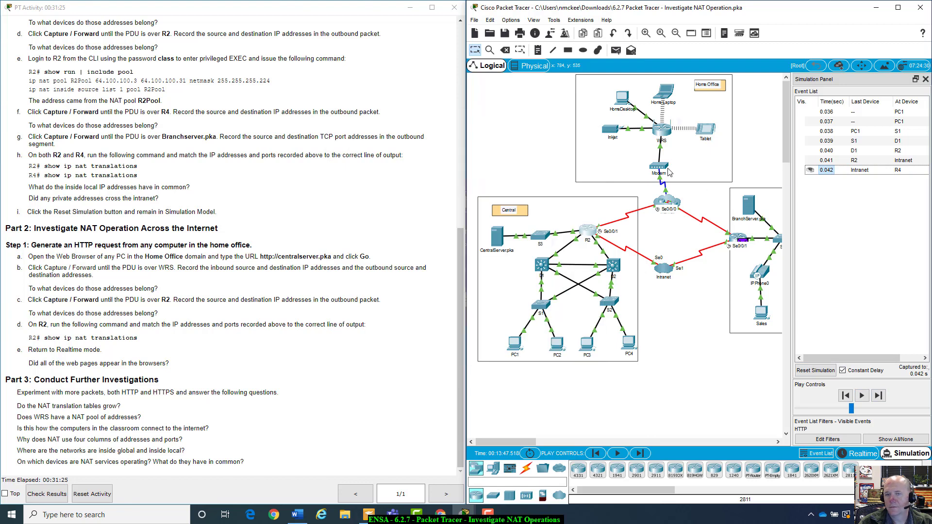
drag(505, 118, 650, 122)
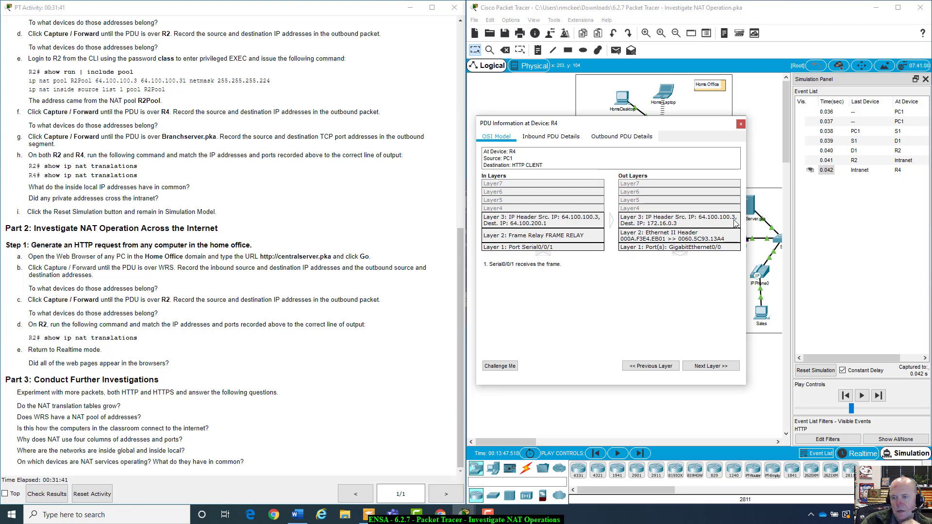
Compare R4's outbound and inbound PDU header fields, then view the OSI Model layer breakdown
click(644, 137)
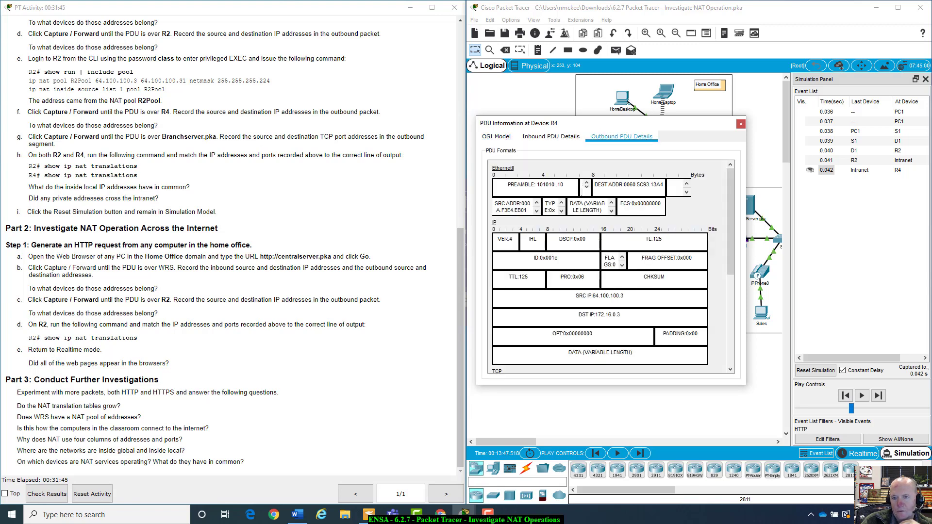
scroll(582, 298, down, 3)
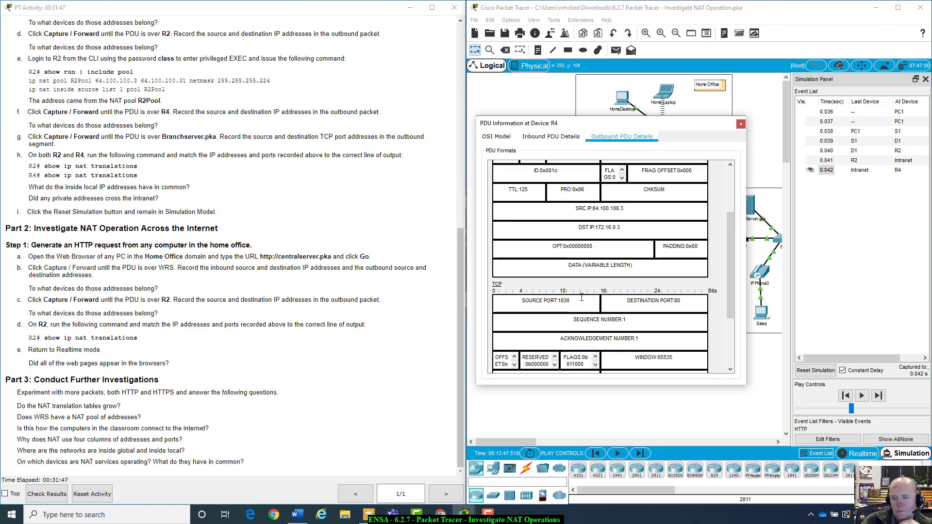
scroll(581, 297, up, 3)
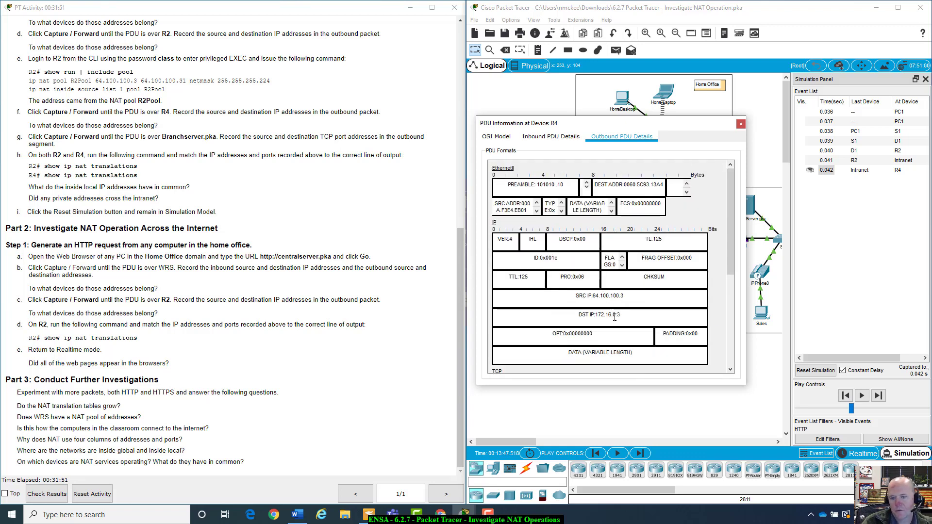
click(574, 142)
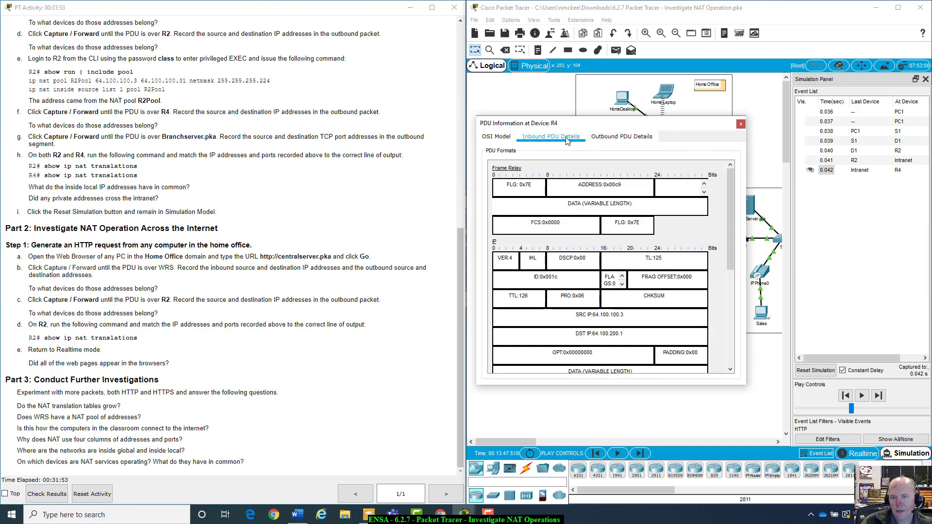
click(627, 140)
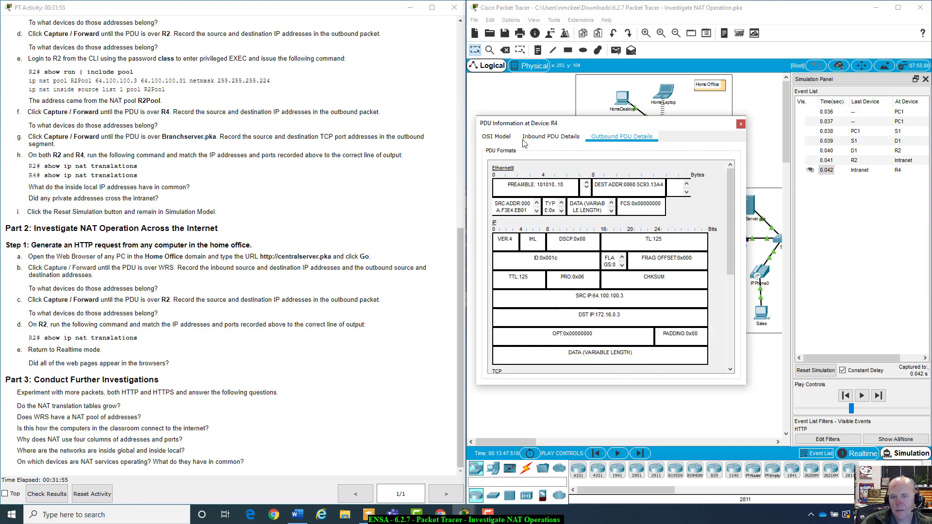
click(496, 138)
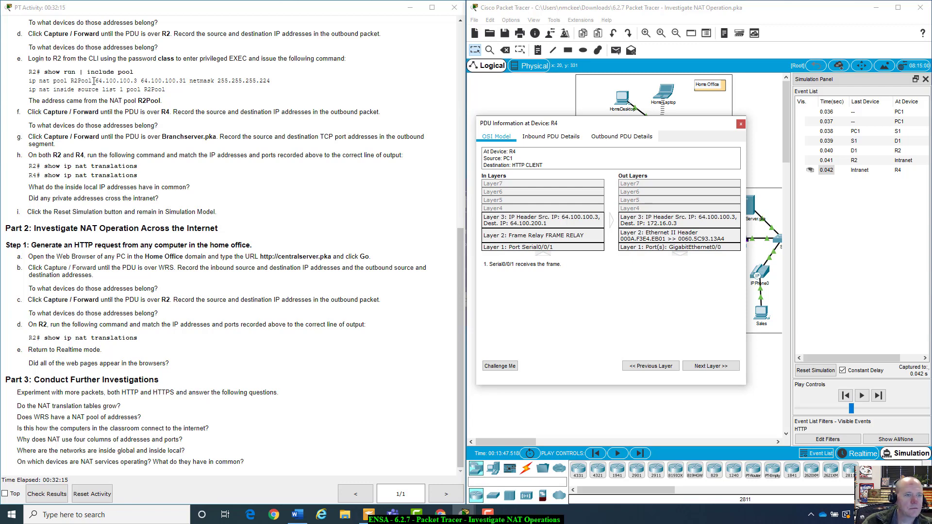
Highlight the pool's starting address and R4's G0/0 address 172.16.0.1/24 in the instructions
drag(100, 79, 132, 82)
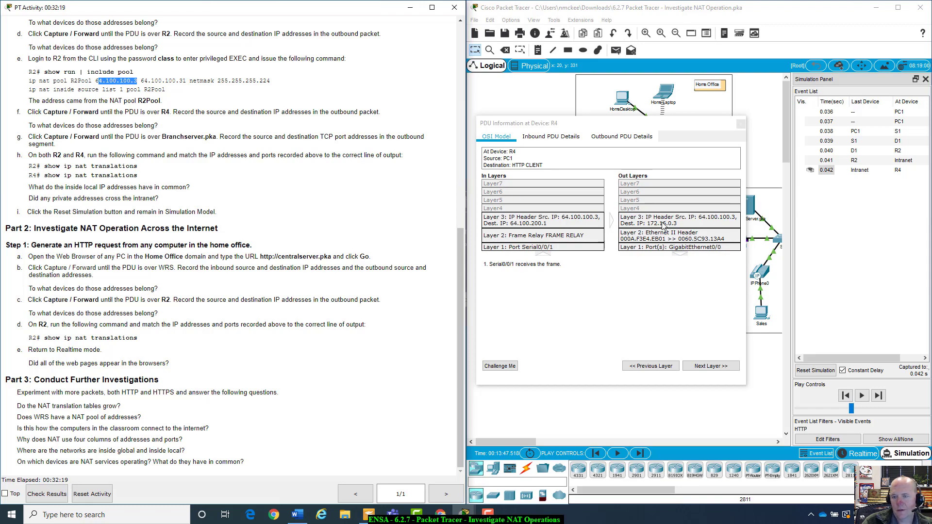
scroll(344, 200, up, 10)
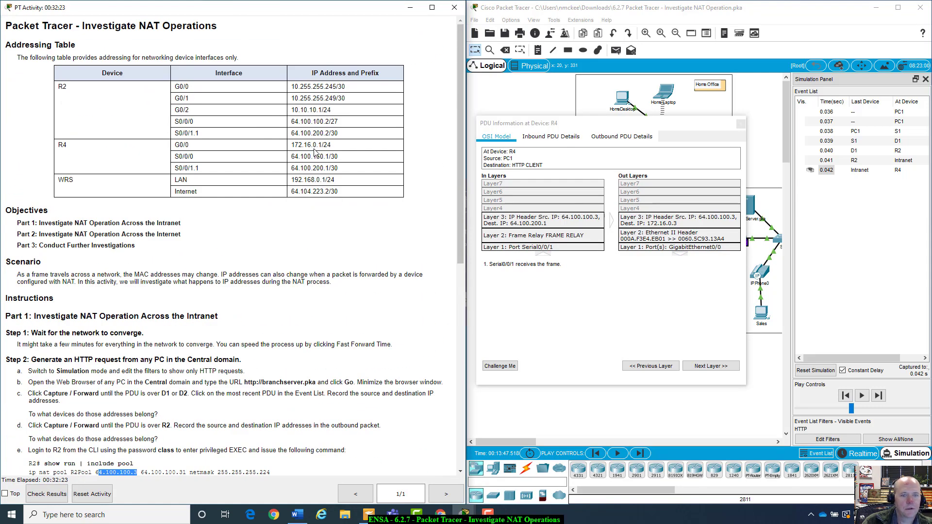
drag(175, 145, 339, 149)
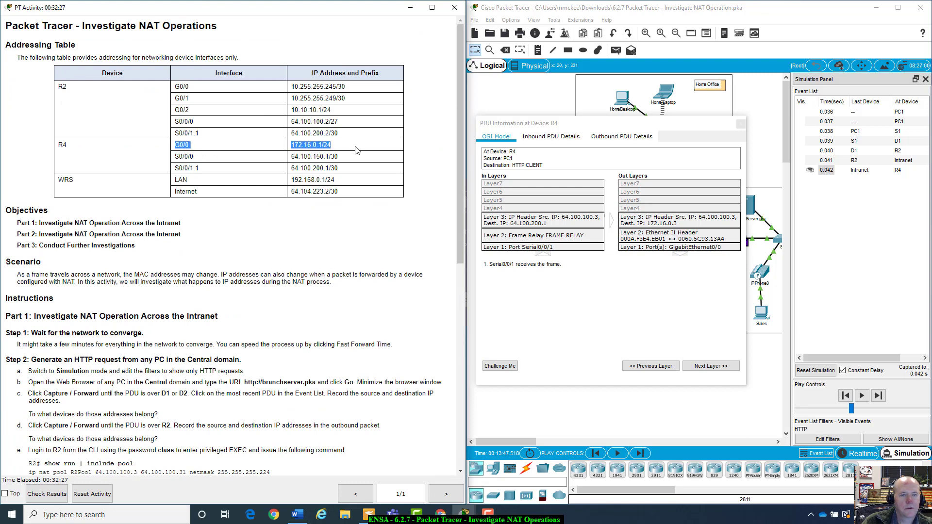
click(357, 150)
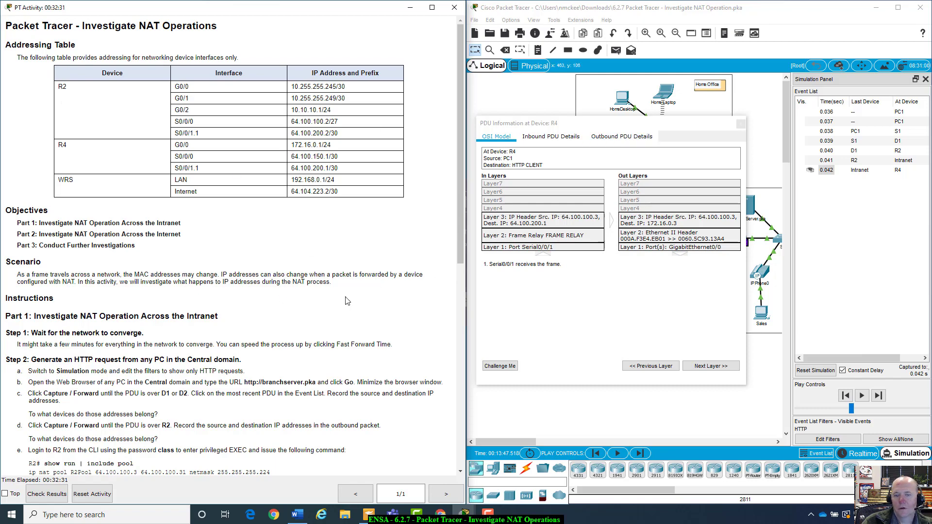
Review step f in the instructions and move R4's PDU Information window to the lower right
scroll(348, 301, down, 5)
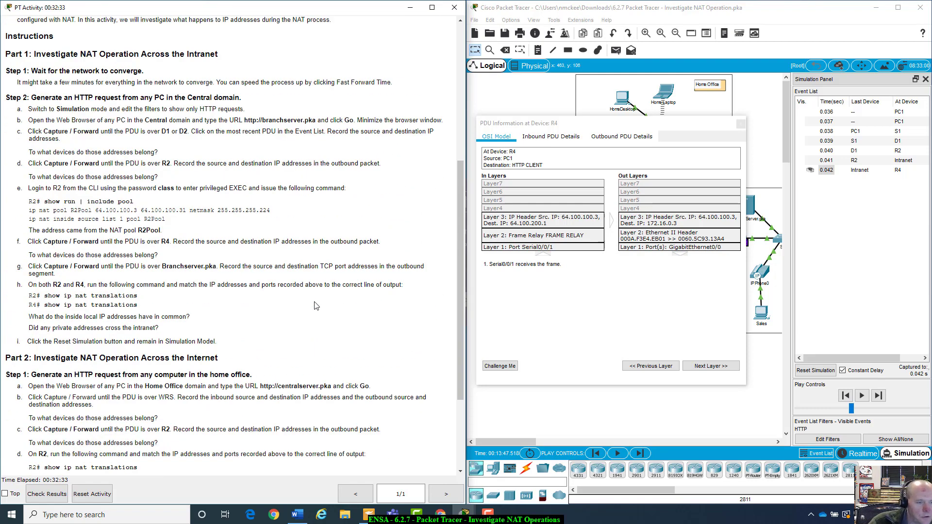
scroll(316, 305, down, 1)
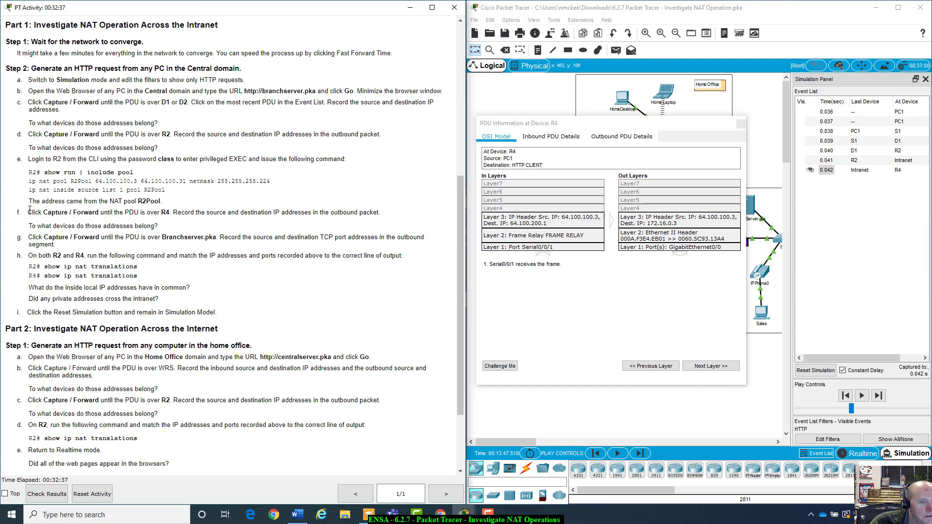
drag(32, 212, 143, 223)
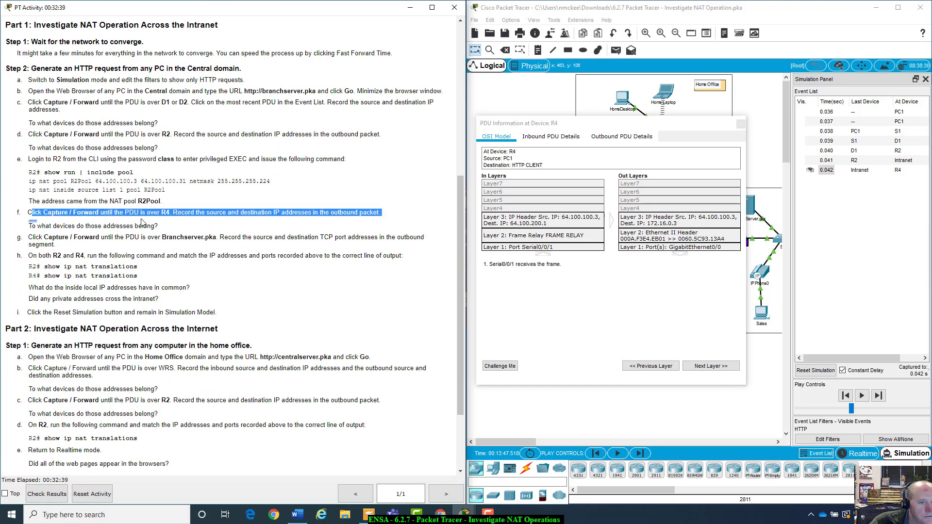
click(234, 228)
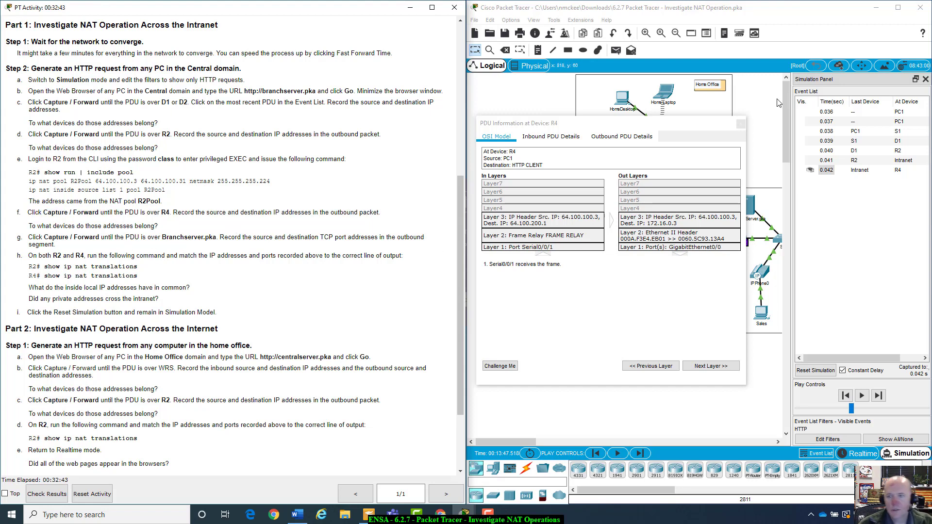
drag(702, 128, 745, 352)
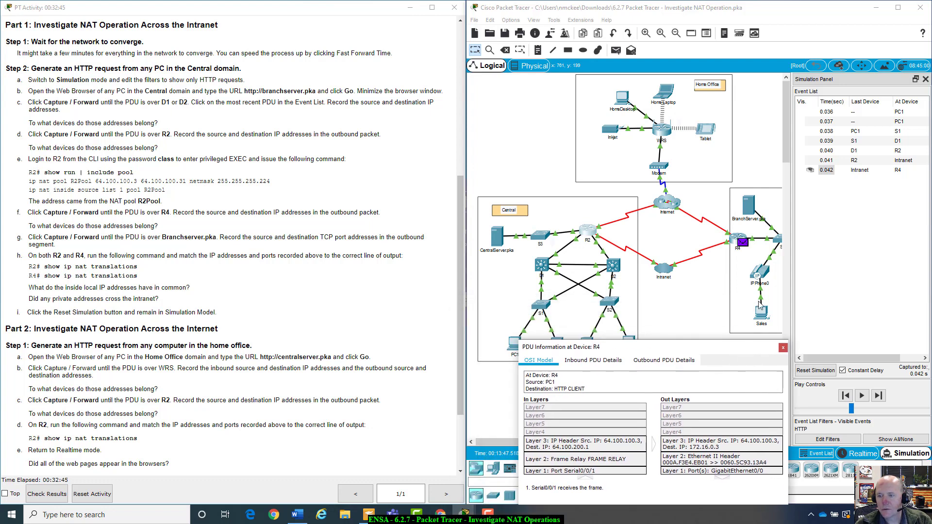
Open R4's CLI, try the Config tab, and dismiss the interface-locked warning
click(735, 239)
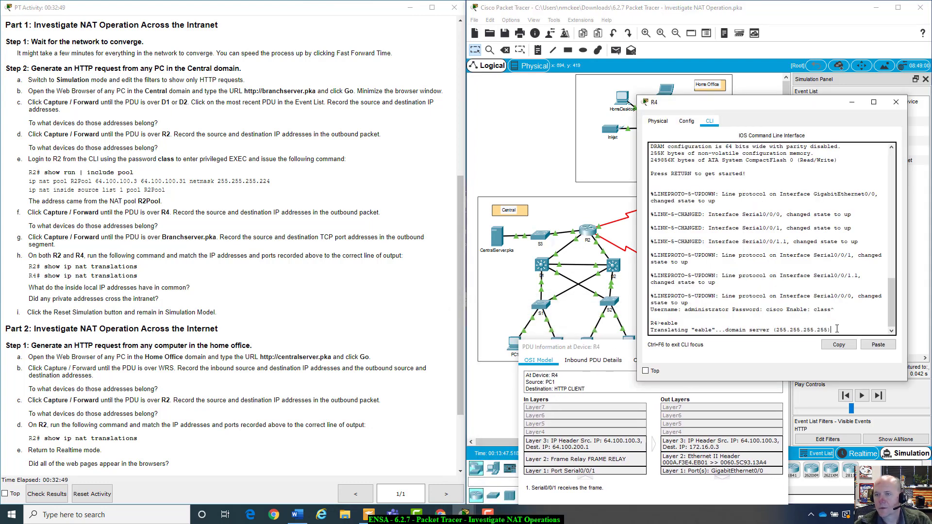
click(896, 103)
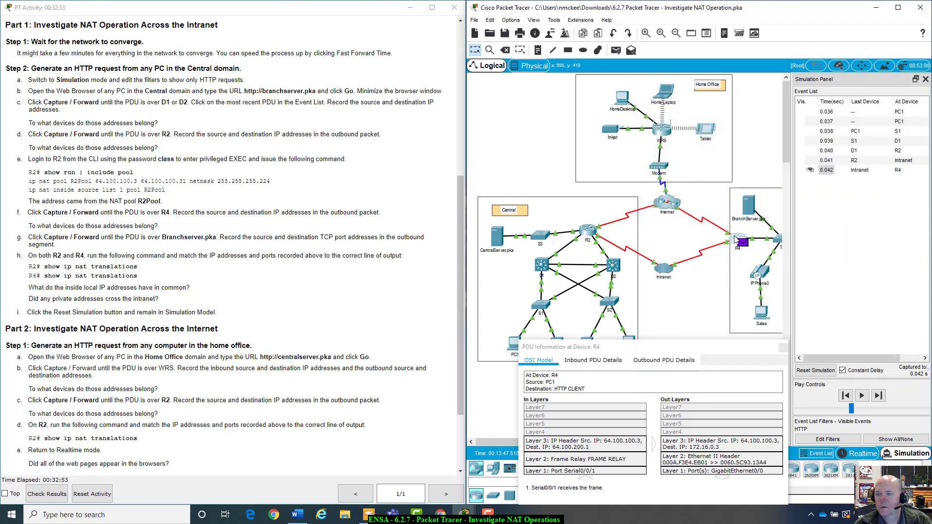
click(734, 251)
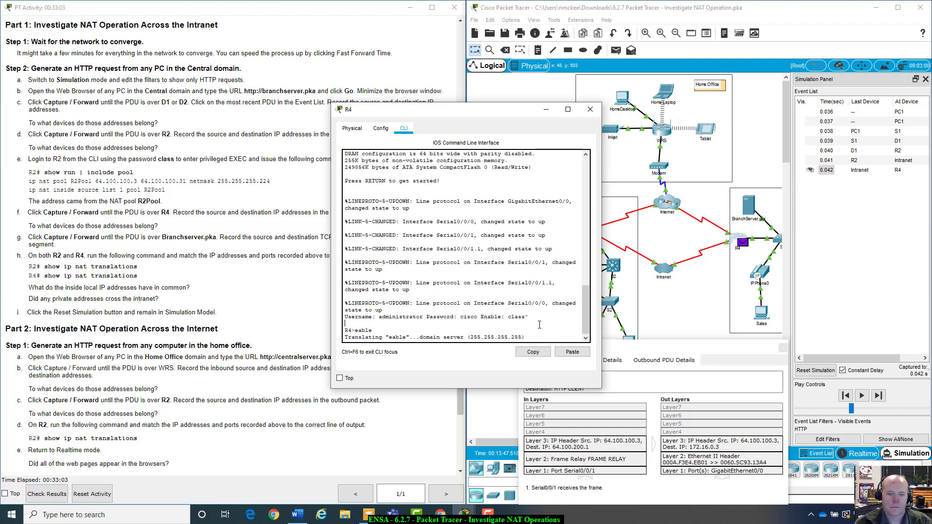
scroll(537, 313, up, 3)
click(381, 128)
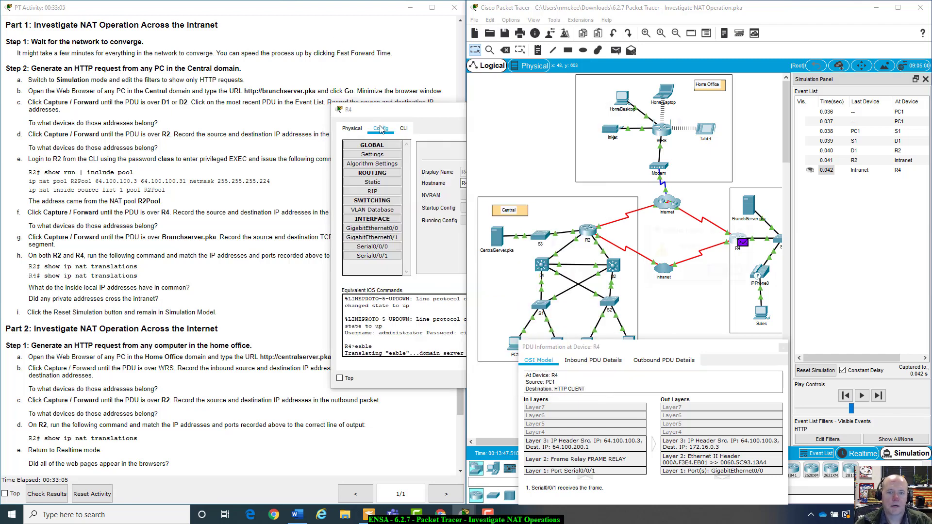
click(715, 276)
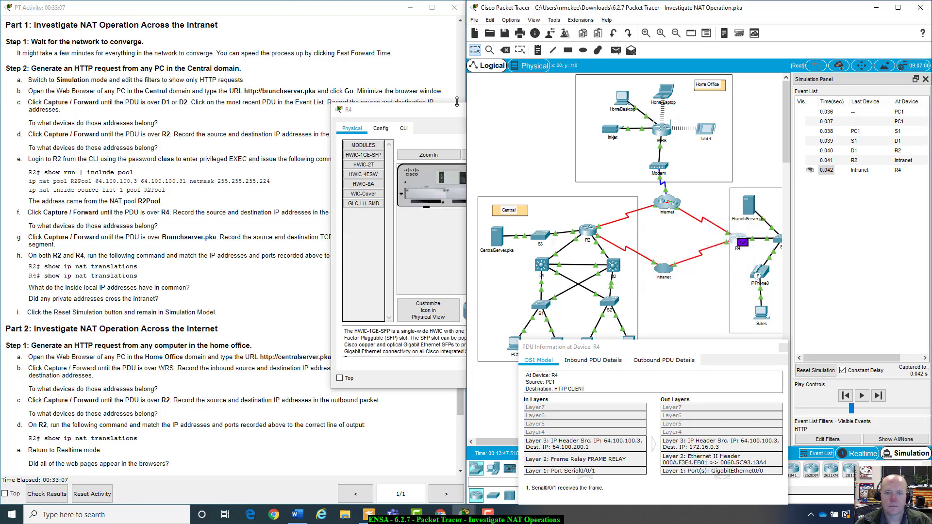
click(402, 130)
scroll(471, 301, down, 3)
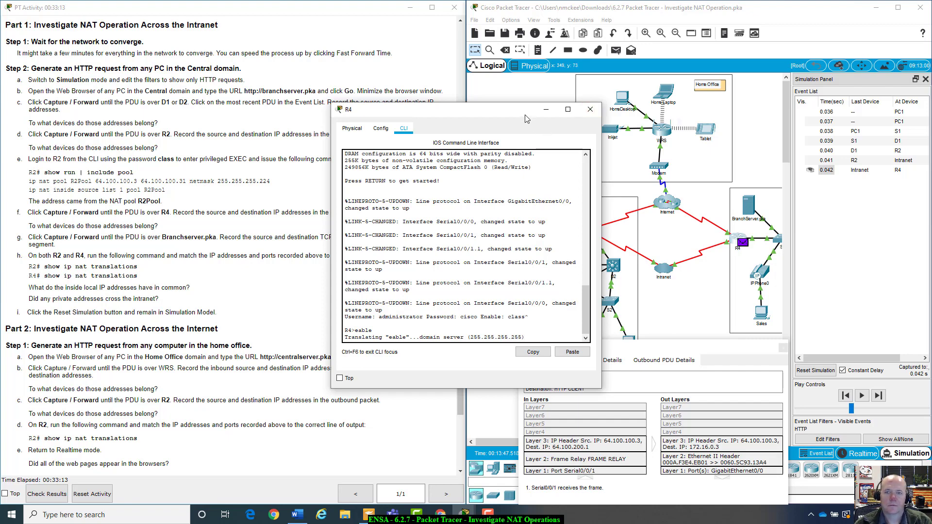
Advance the PDU one step from R4 to S4, adding event 0.043
drag(509, 115, 684, 54)
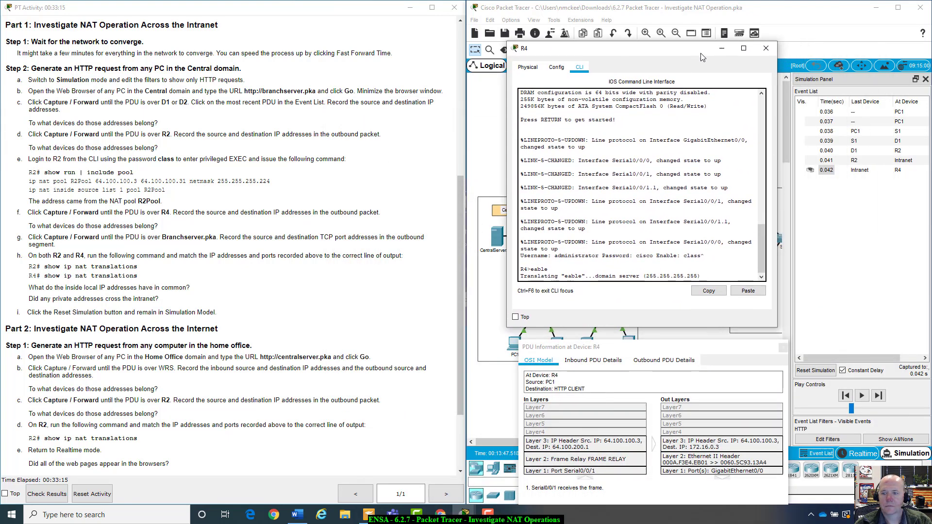
click(879, 396)
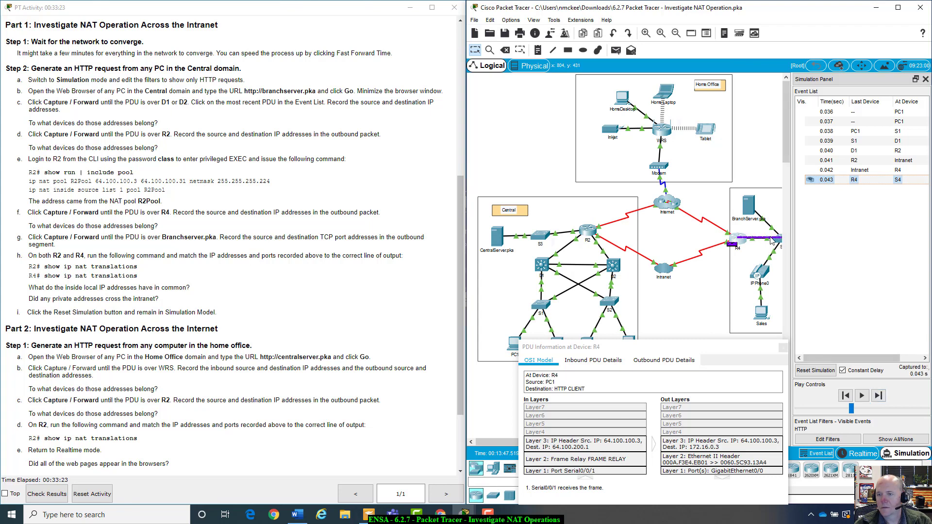
click(736, 238)
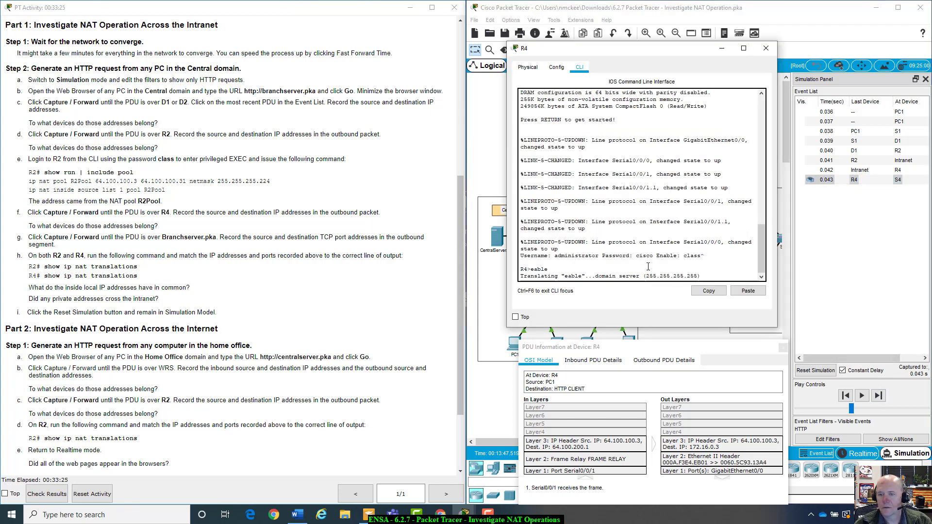
Step the HTTP PDU forward through BranchServer to event 0.048, ISP-Tier3a to R2
click(879, 396)
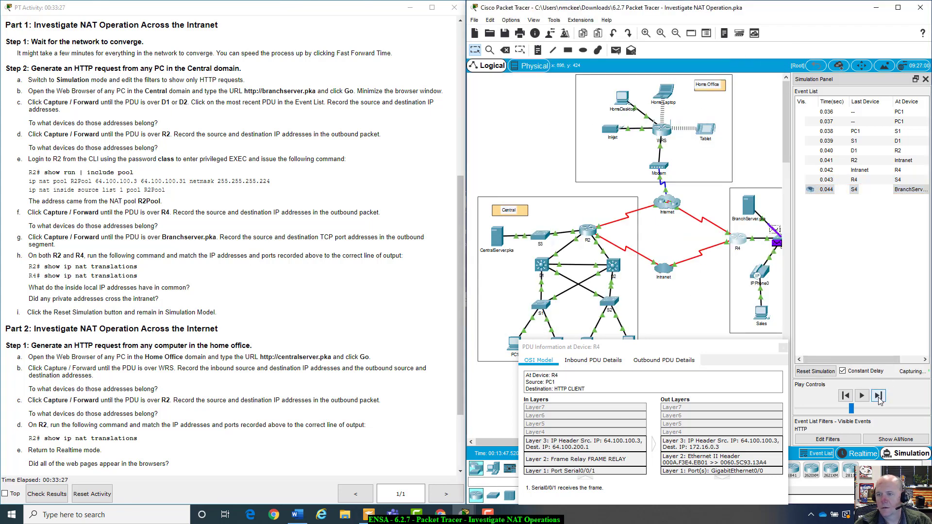
click(879, 396)
click(879, 396)
click(879, 396)
click(878, 396)
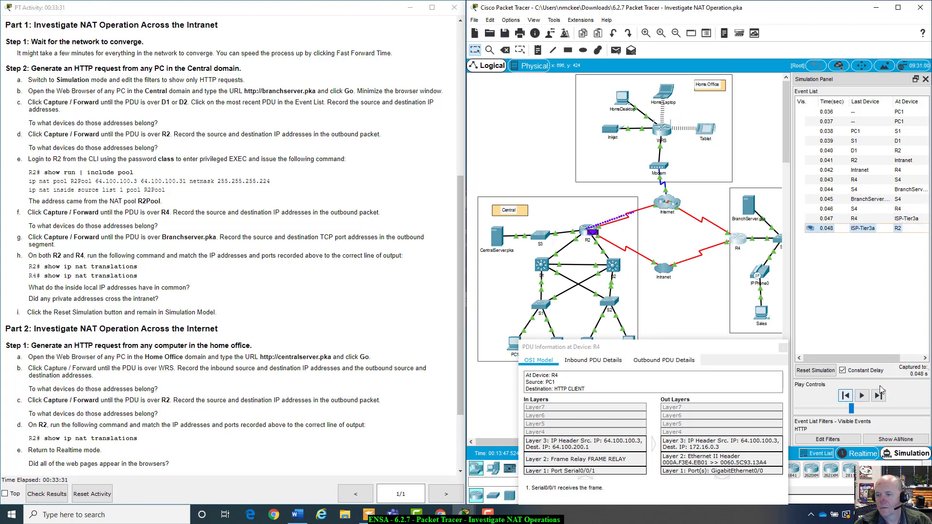
click(733, 240)
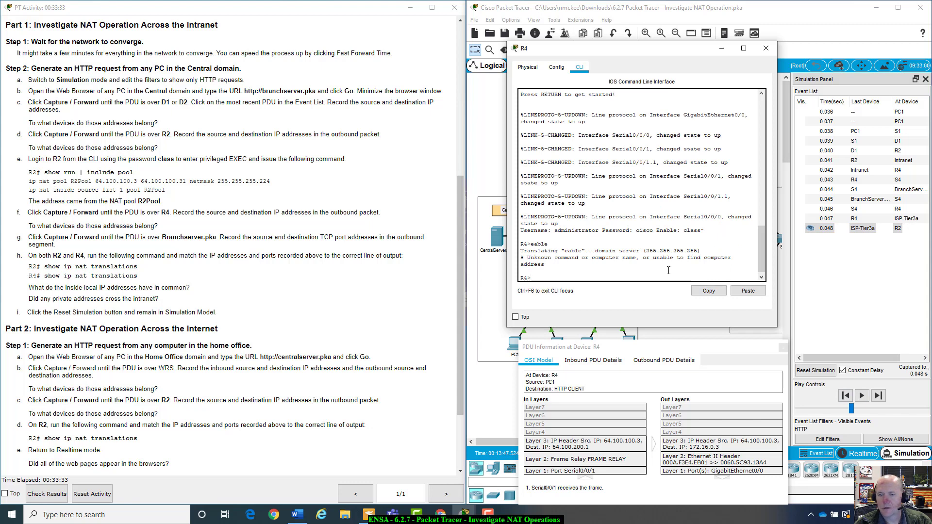
click(875, 314)
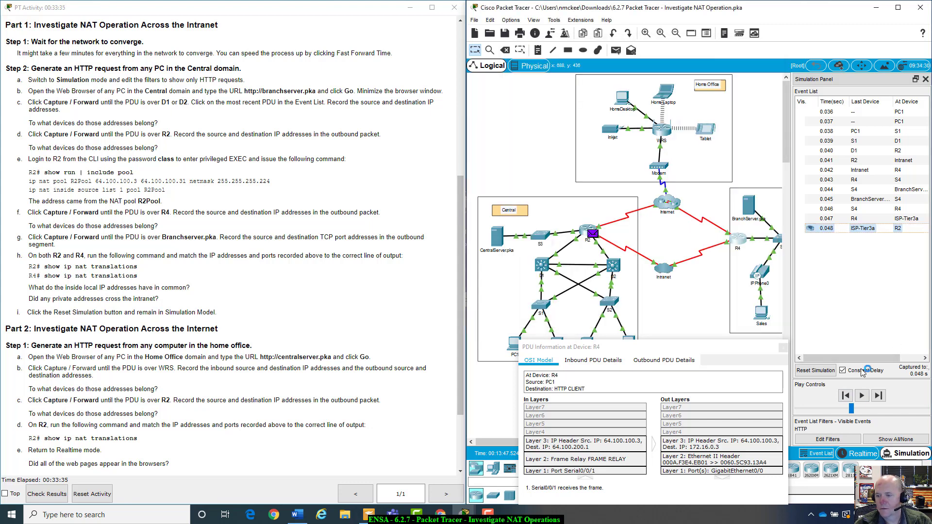
Rewind the simulation so the PDU sits at R4 at event 0.042
click(846, 396)
click(847, 396)
click(847, 396)
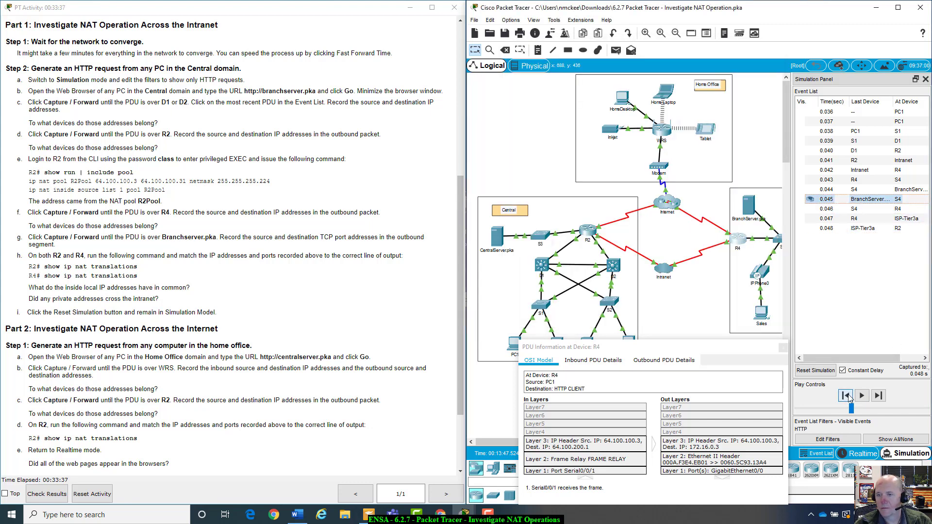
click(847, 396)
click(847, 396)
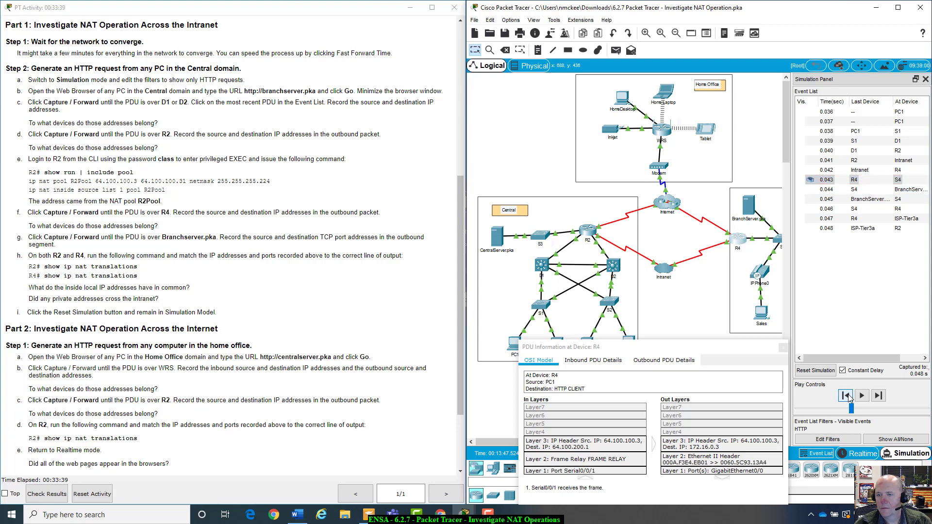
click(847, 396)
click(847, 396)
click(878, 397)
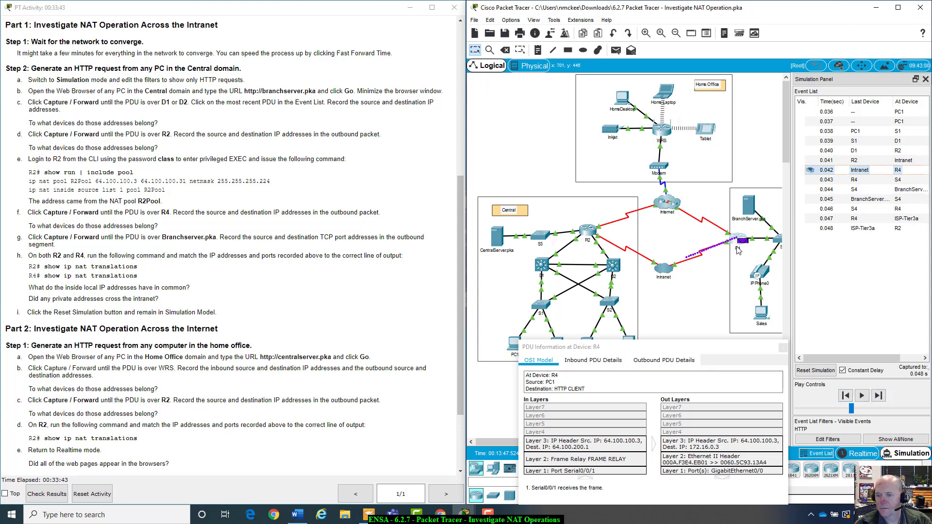
drag(699, 352, 694, 346)
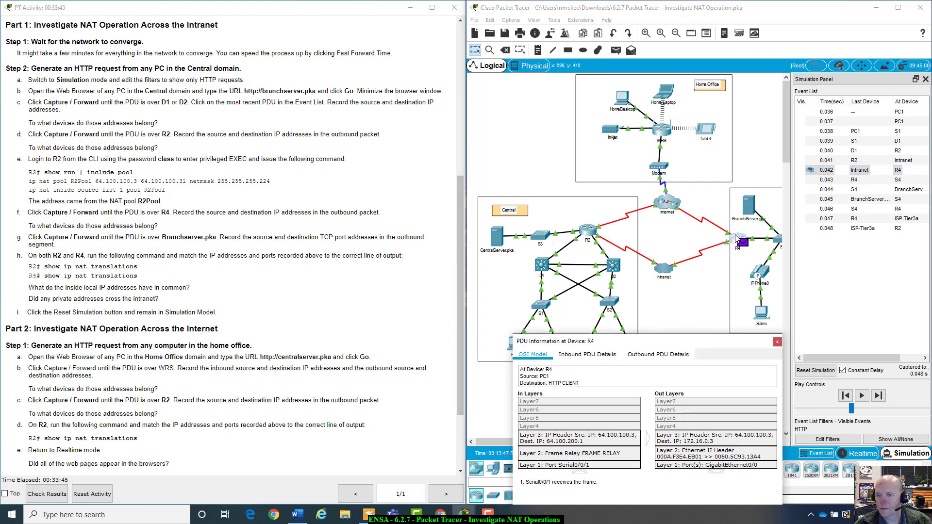
click(737, 238)
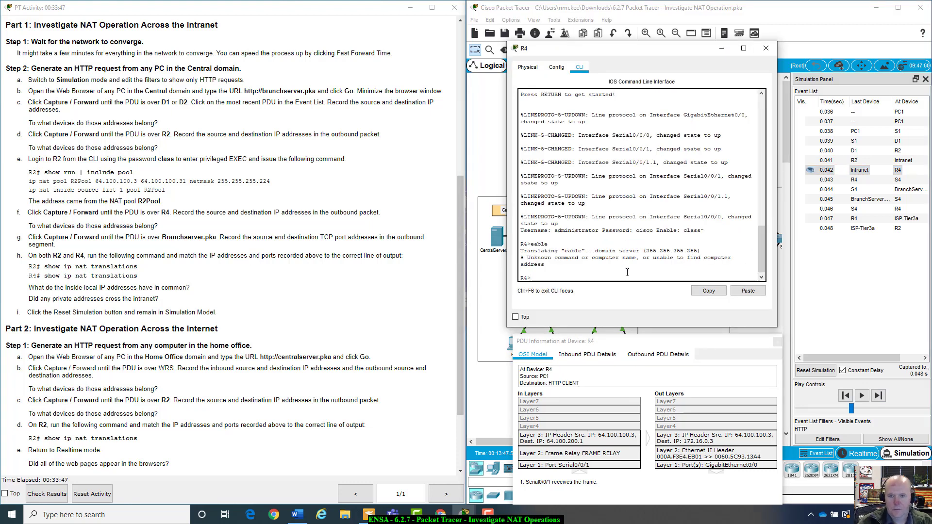
Enter privileged mode on R4 with the enable password and run 'show run | include pool'
text(enab)
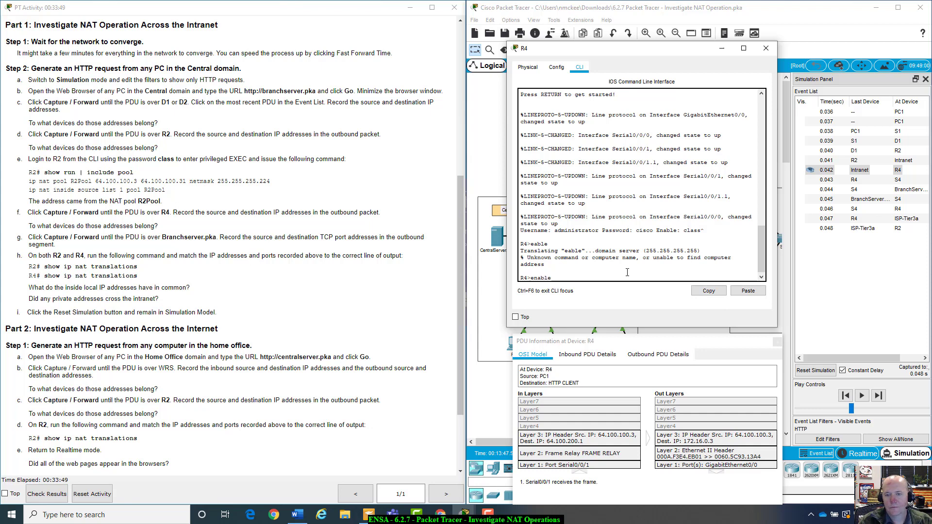
text(le)
key(Return)
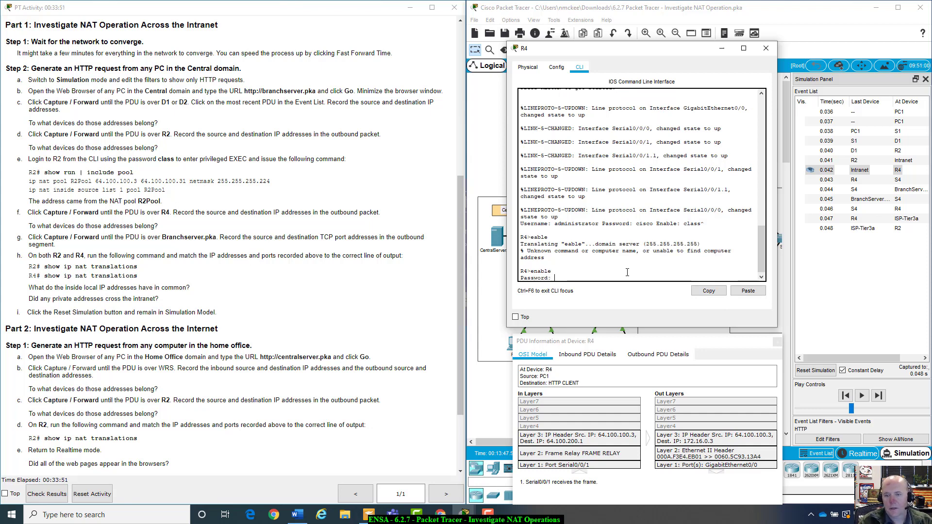
text(class)
key(Return)
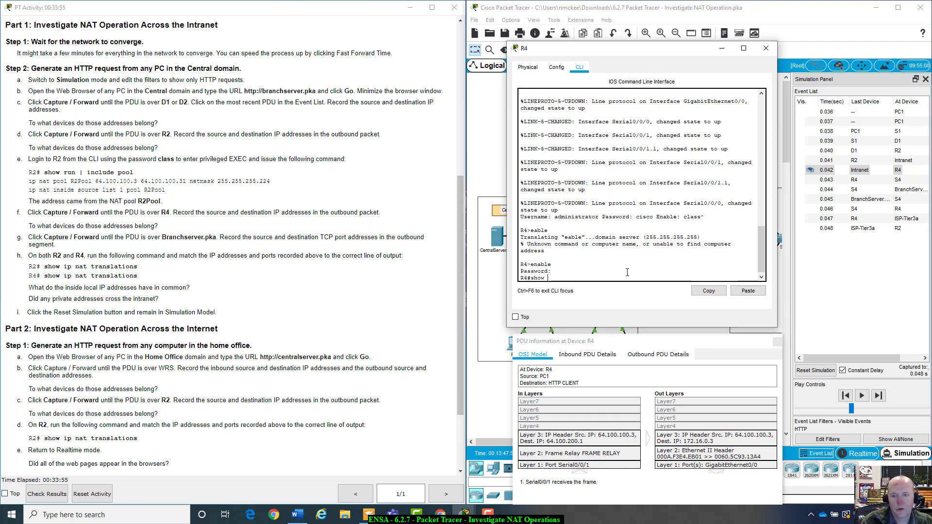
text(show run | include pool)
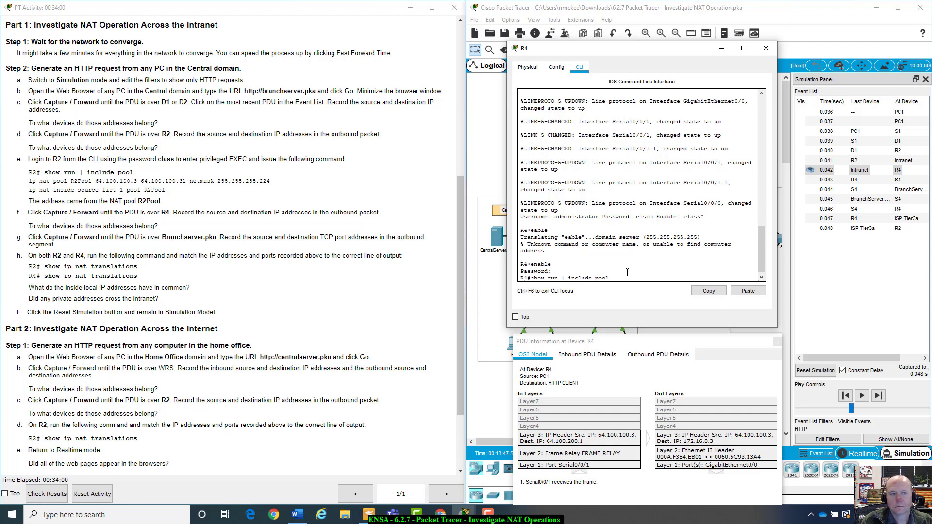
key(Return)
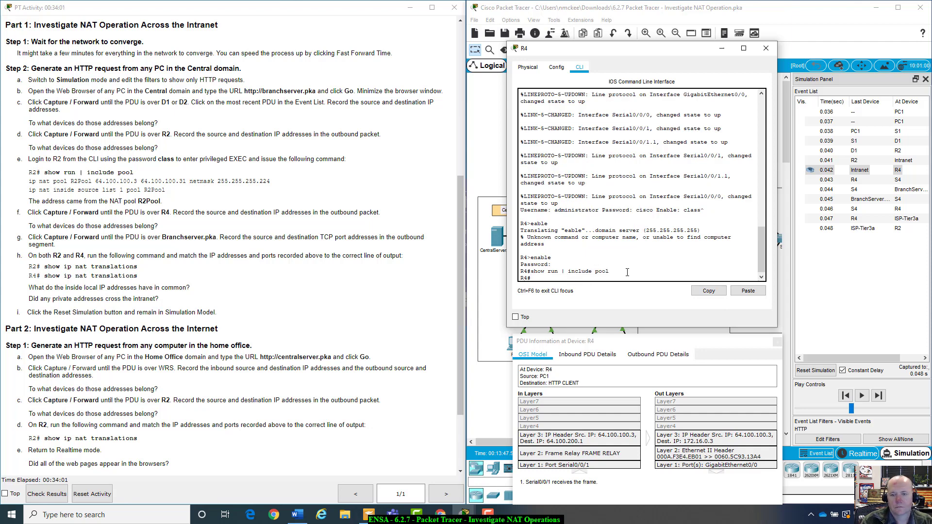
drag(705, 51, 623, 152)
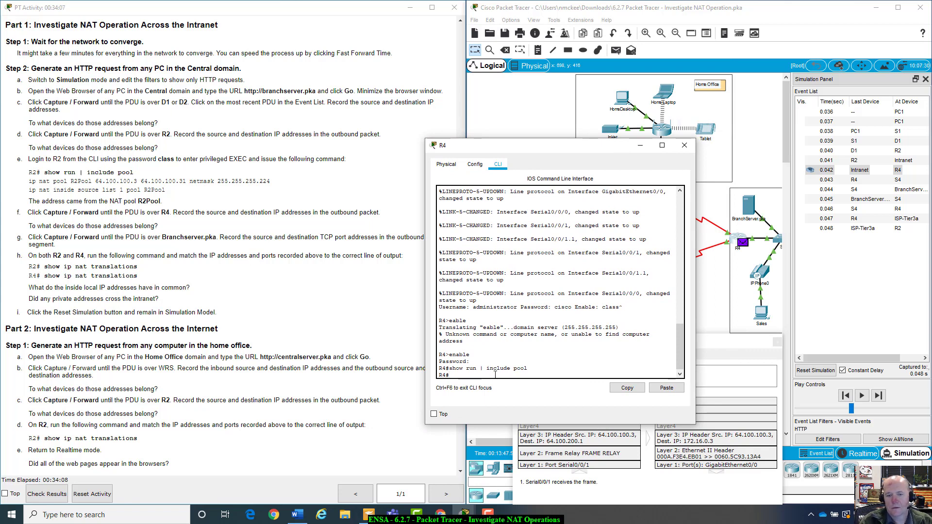
List R4's full running configuration and select the excluded-address 172.16.0.3 line
key(Return)
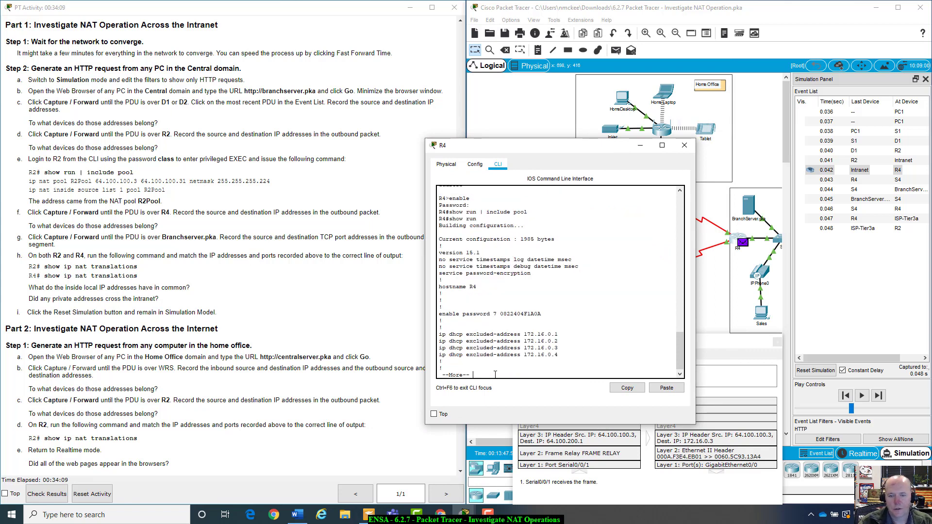
drag(551, 145, 612, 134)
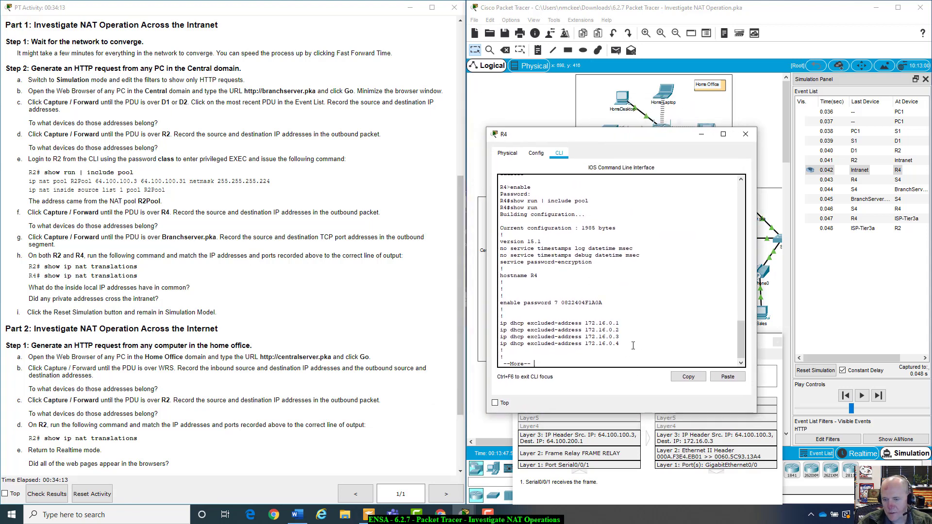
key(space)
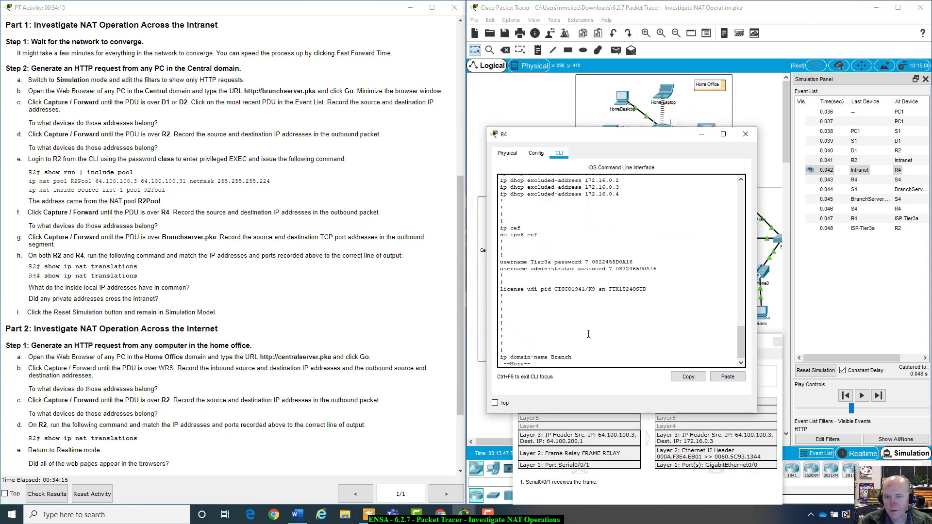
scroll(588, 334, up, 3)
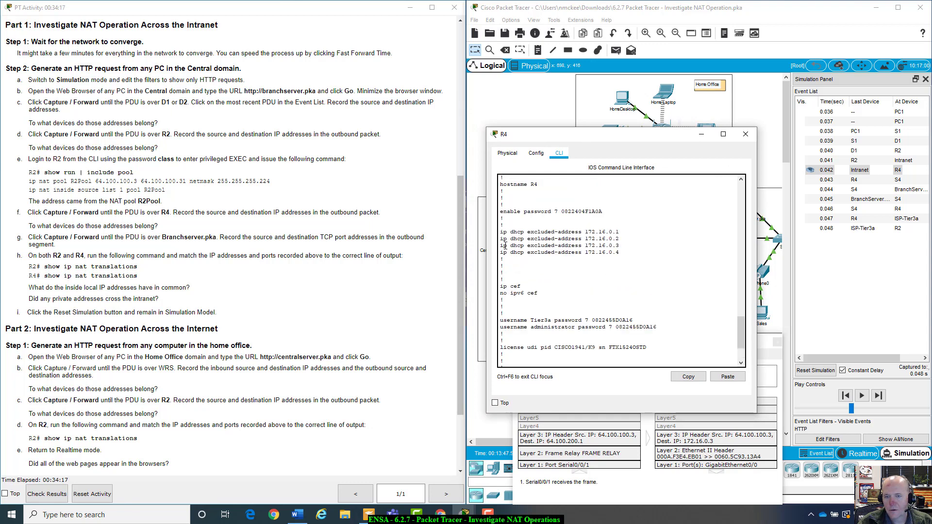
drag(501, 246, 626, 246)
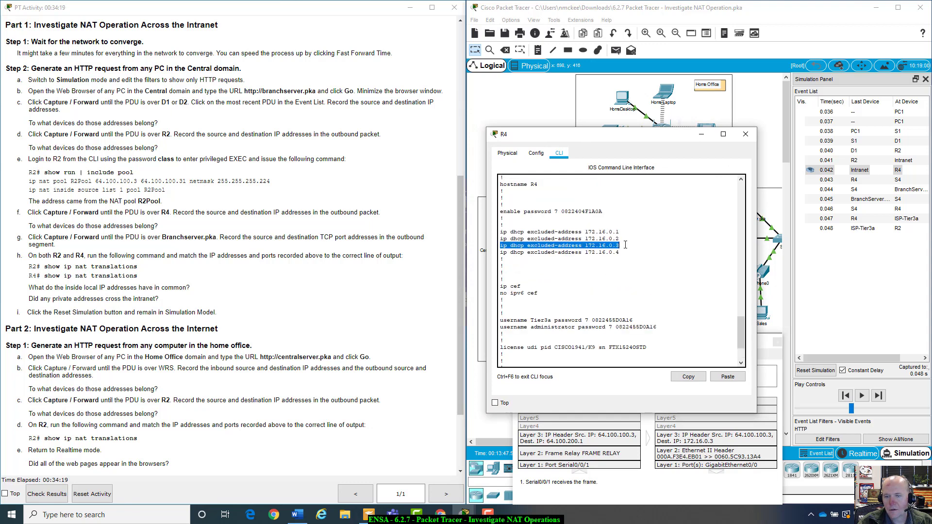
click(503, 246)
drag(504, 247, 641, 248)
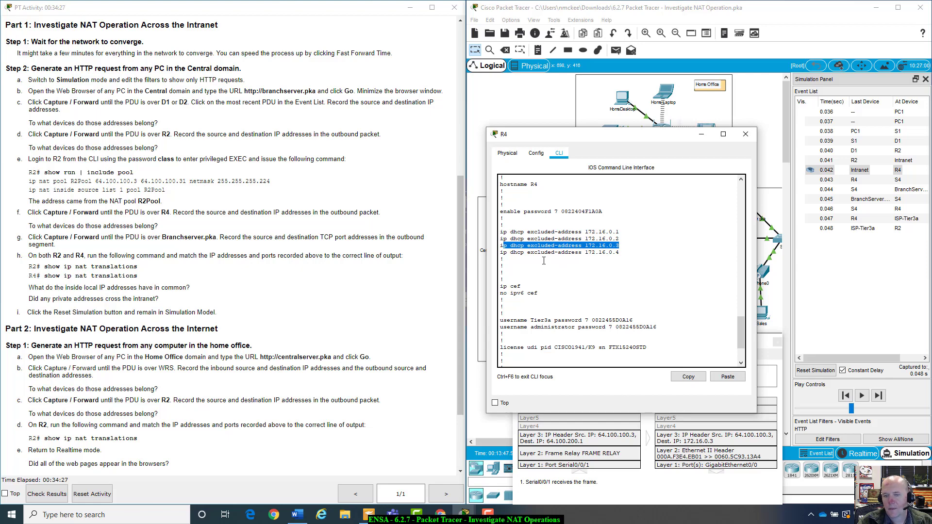
drag(646, 137, 367, 221)
scroll(392, 197, up, 5)
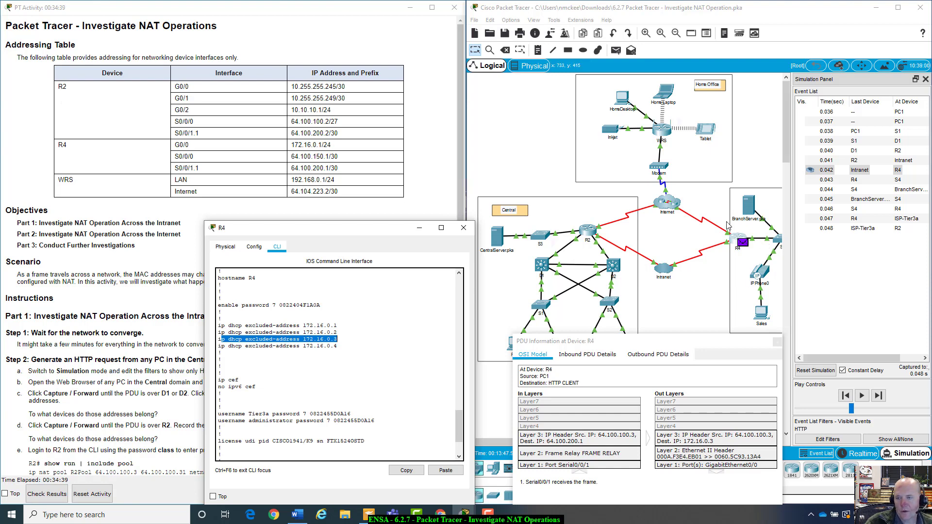
Reposition R4's PDU details window over the topology and close R4's CLI window
click(715, 289)
drag(677, 346, 668, 440)
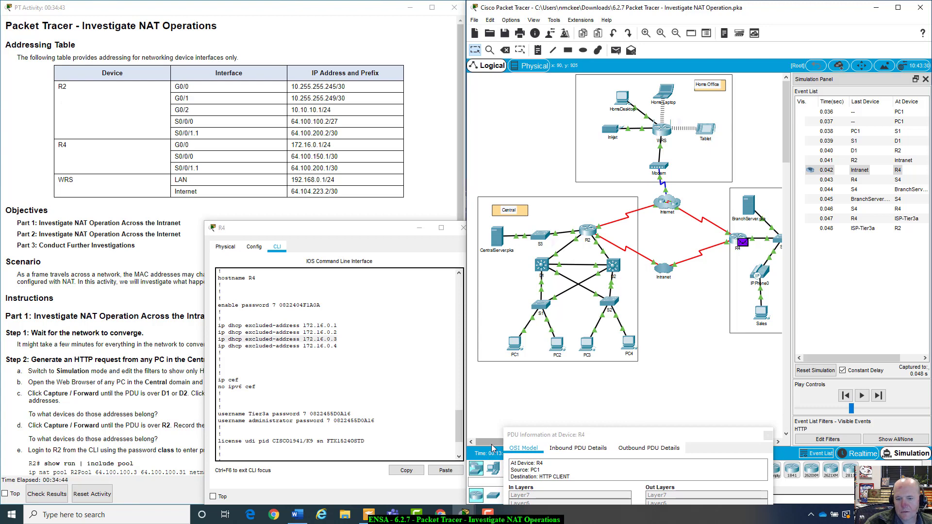
drag(695, 435, 358, 34)
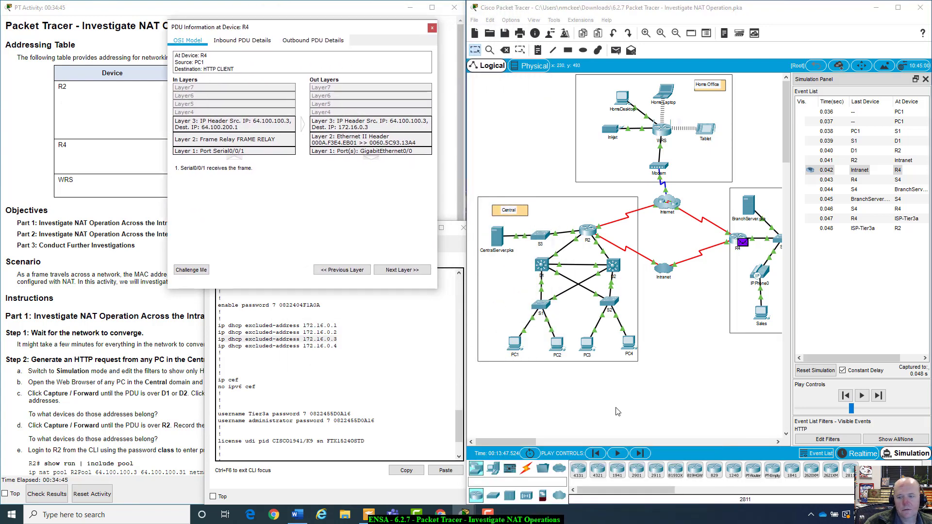
drag(518, 441, 539, 444)
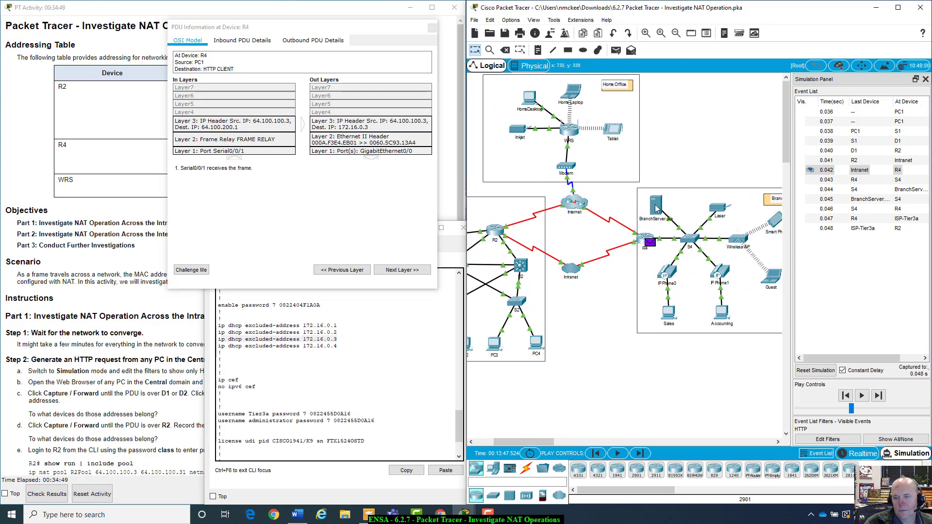
mouse_move(657, 209)
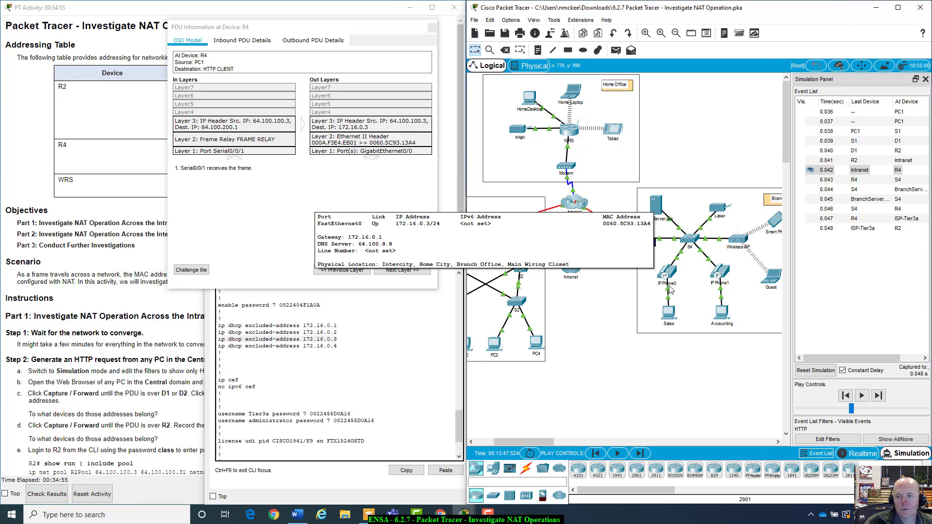
drag(422, 27, 768, 99)
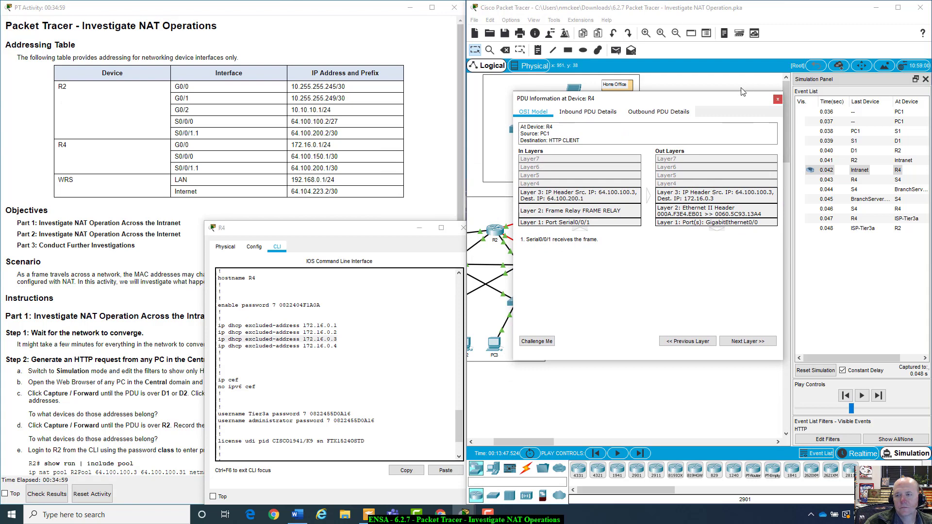
mouse_move(744, 100)
mouse_down()
mouse_move(705, 310)
mouse_move(732, 112)
mouse_up()
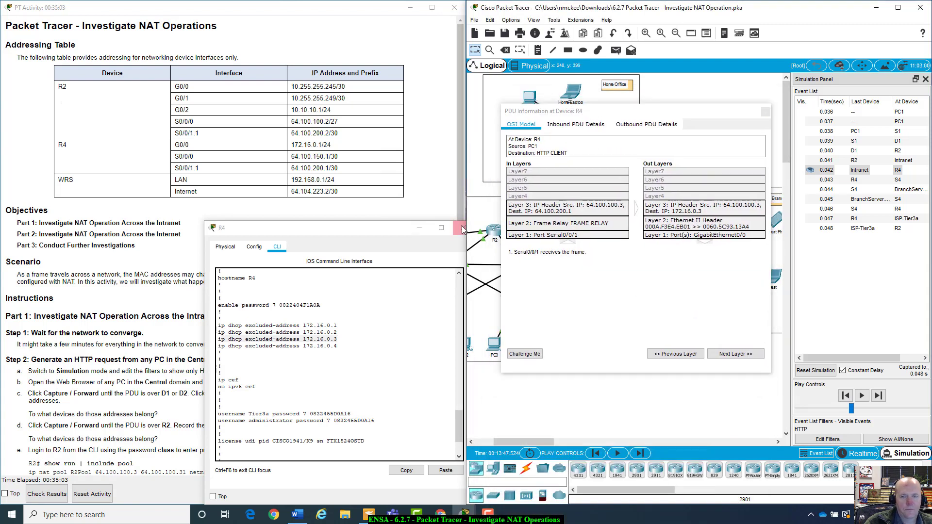
click(460, 228)
scroll(193, 290, down, 7)
scroll(193, 290, up, 1)
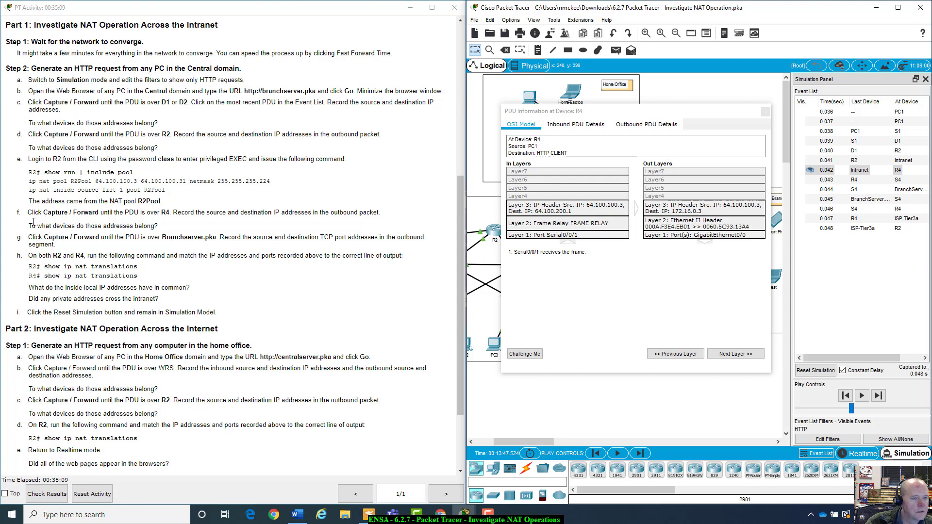
Highlight the step f question about which devices own the addresses
drag(32, 222, 196, 229)
click(109, 215)
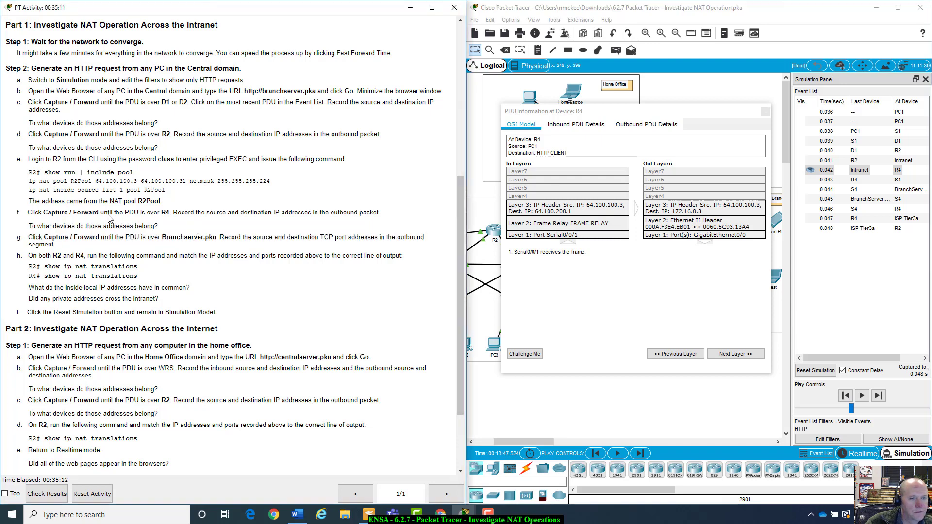
drag(32, 223, 179, 232)
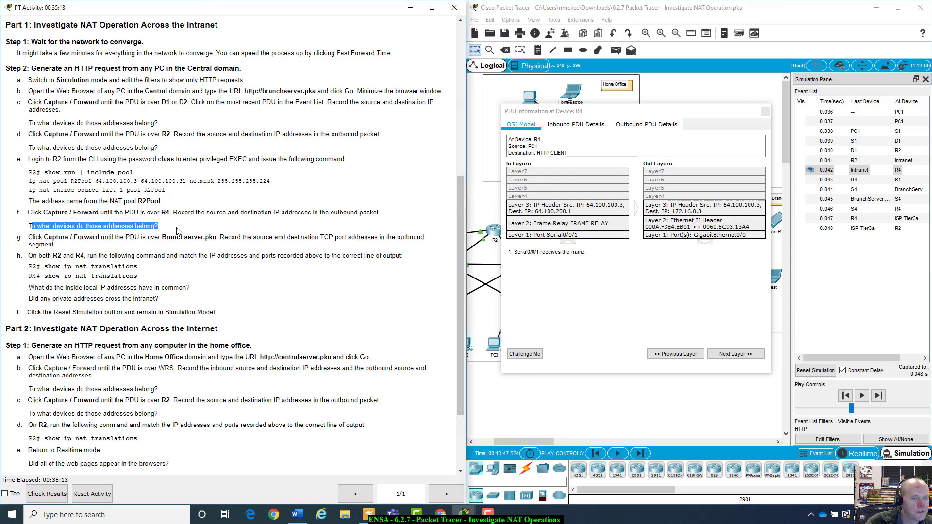
scroll(179, 231, down, 1)
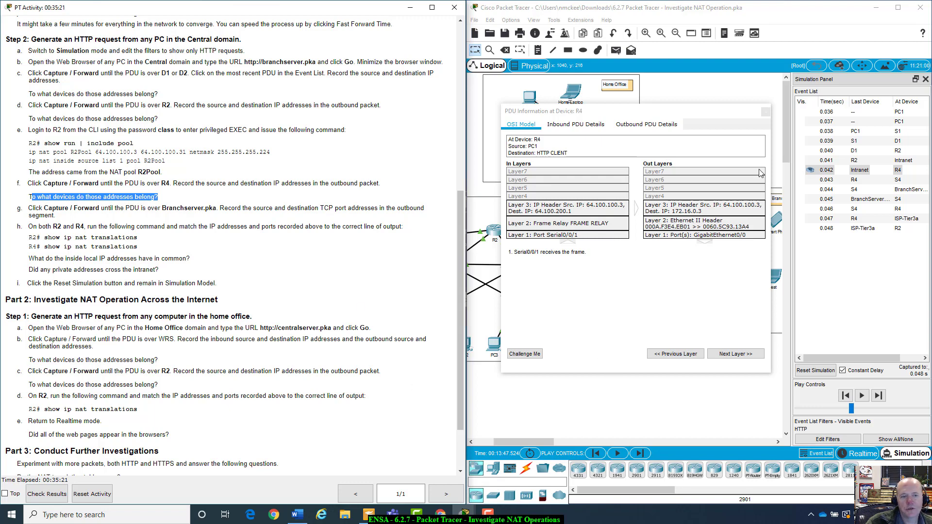
Forward the PDU from R4 to BranchServer and open its PDU details showing ports 1030 and 80
click(766, 112)
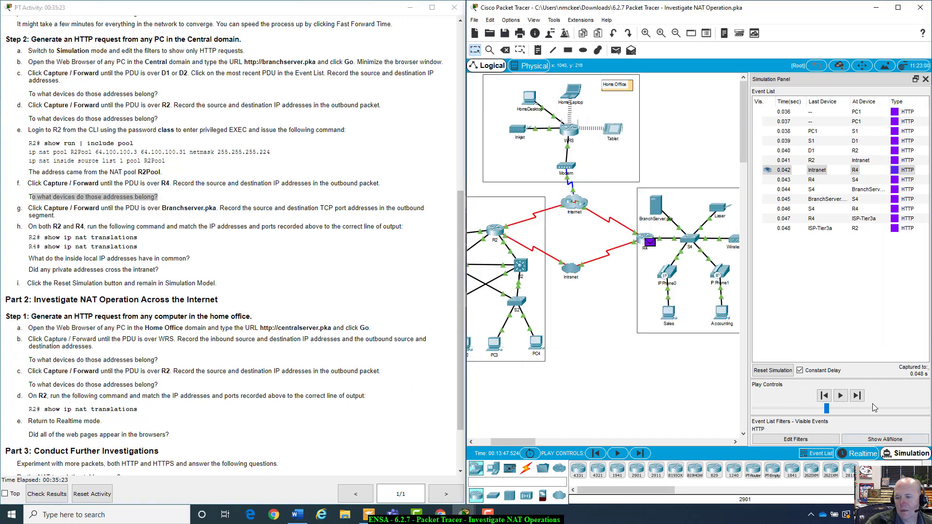
click(857, 396)
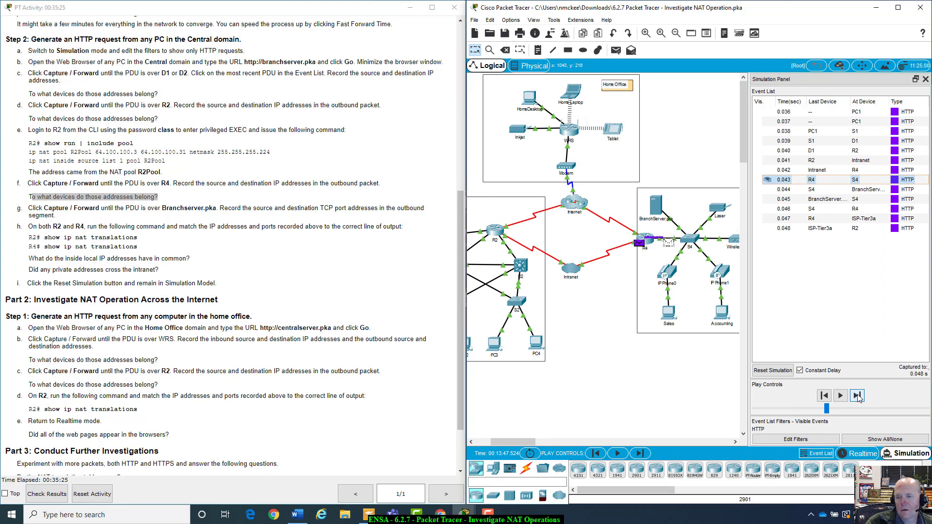
click(858, 396)
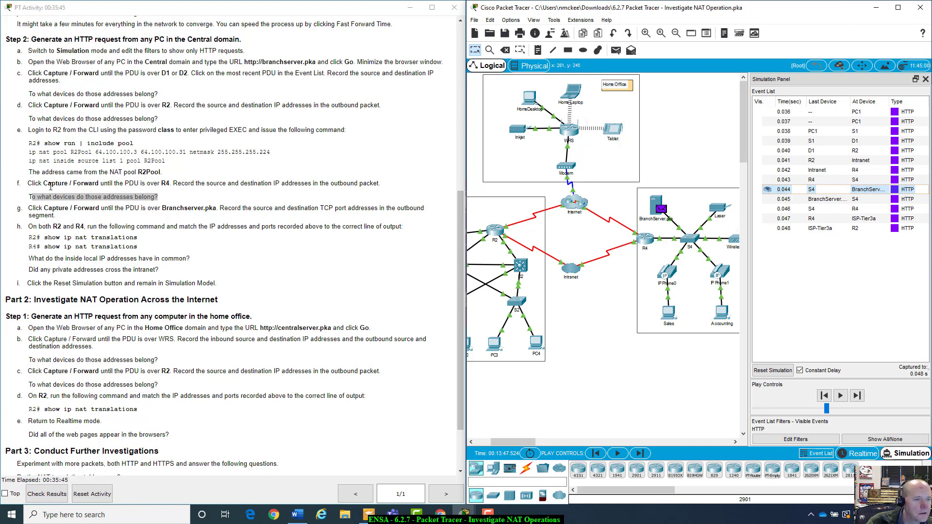
scroll(51, 186, down, 2)
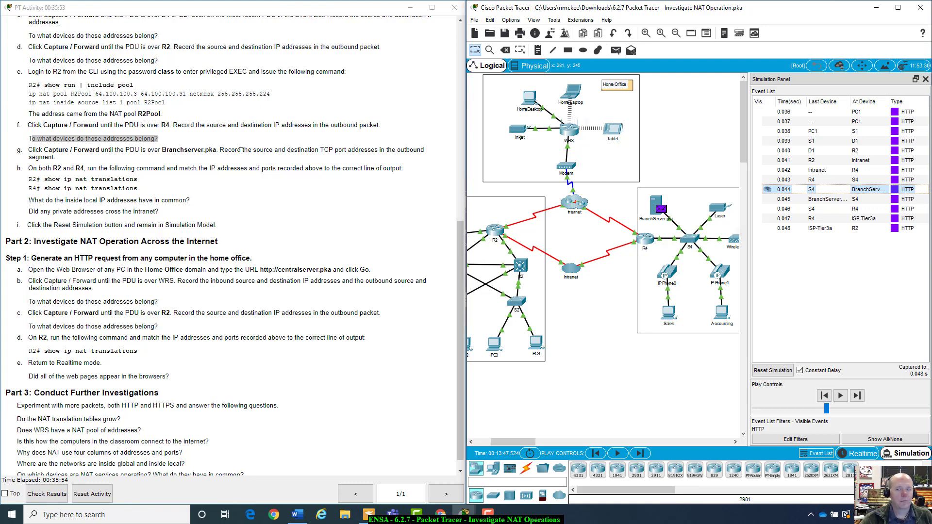
click(662, 210)
drag(536, 137, 688, 174)
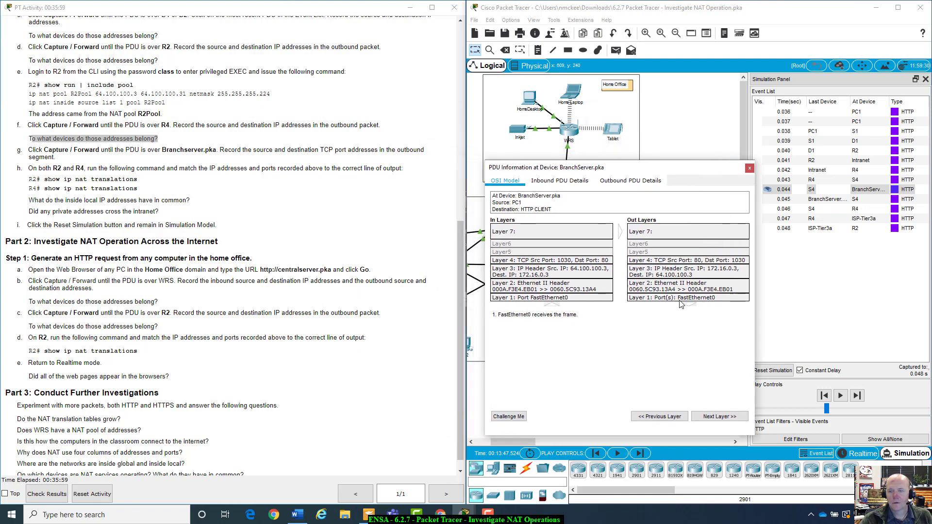
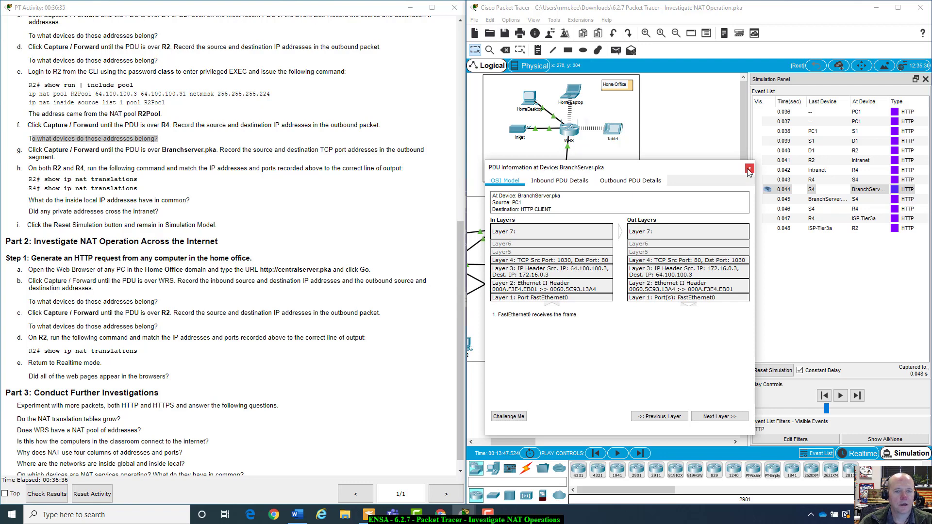
Close BranchServer's PDU details window to bring the topology back into view
click(749, 169)
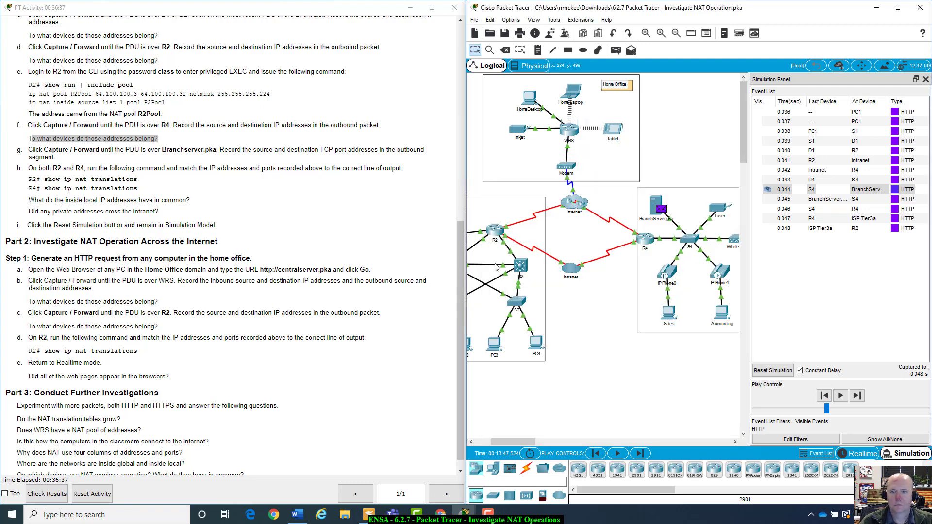
Run 'show ip nat translations' on R2 and move its console aside
click(494, 238)
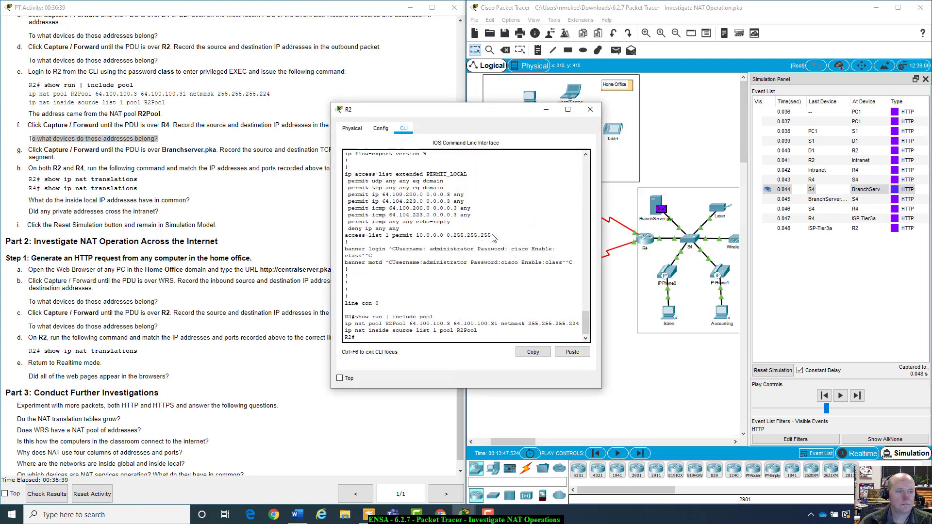
triple_click(440, 336)
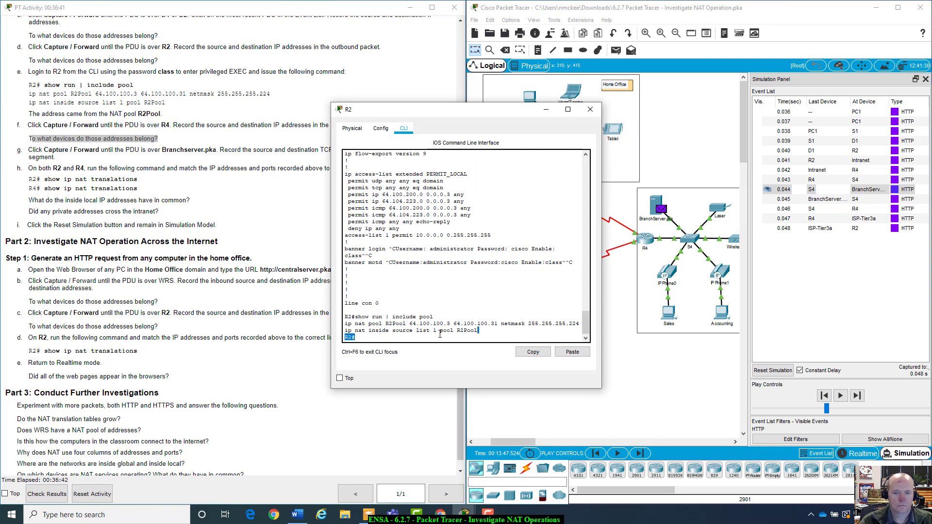
click(440, 334)
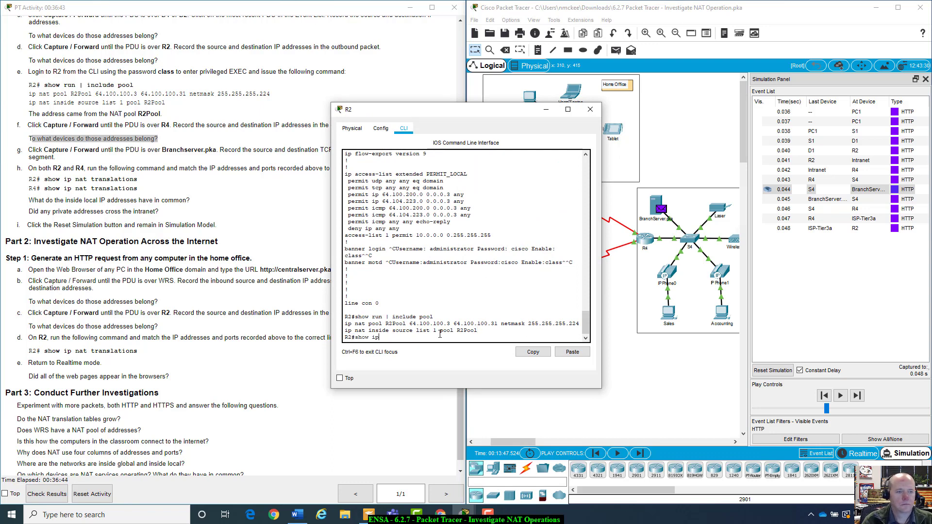
text(show ip nat tra)
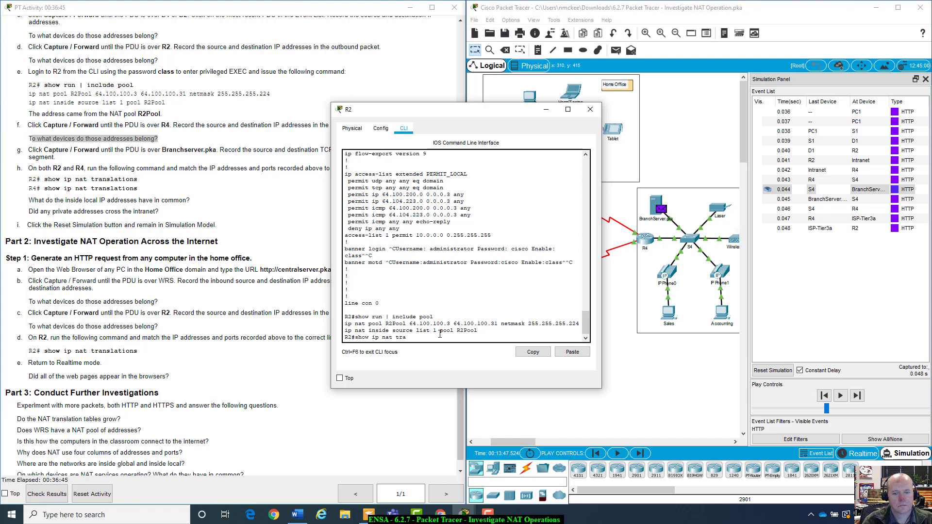
text(nsla)
key(Tab)
key(Return)
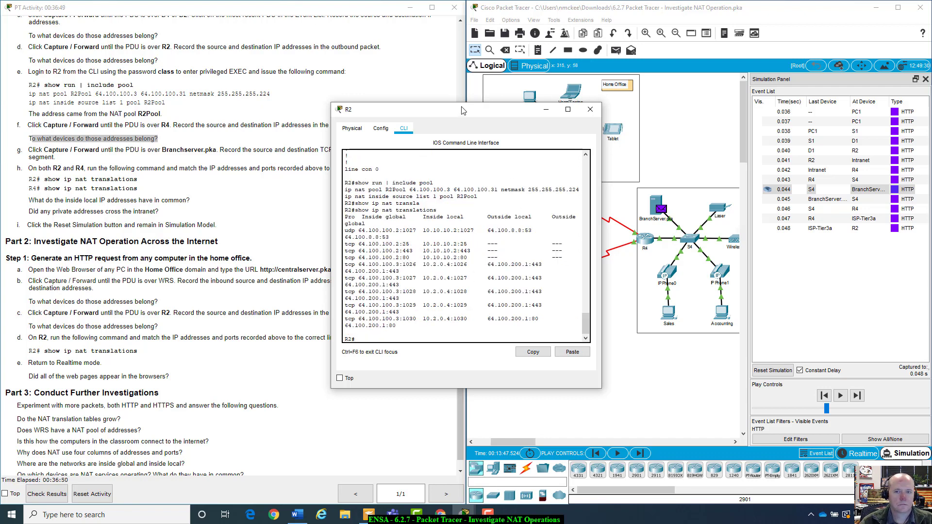
drag(462, 111, 357, 147)
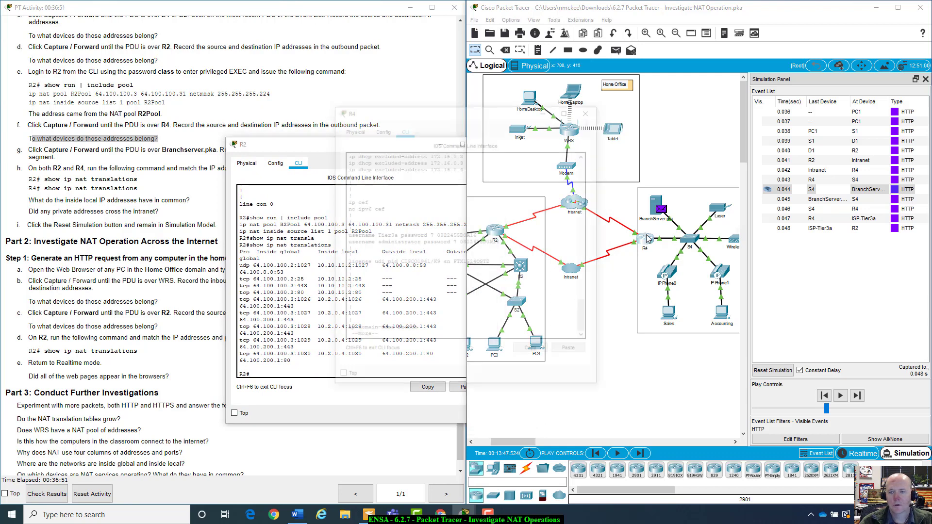
Run 'show ip nat translations' on R4, showing 172.16.0.3 mapped to 64.100.200.1
click(646, 237)
drag(448, 104, 733, 137)
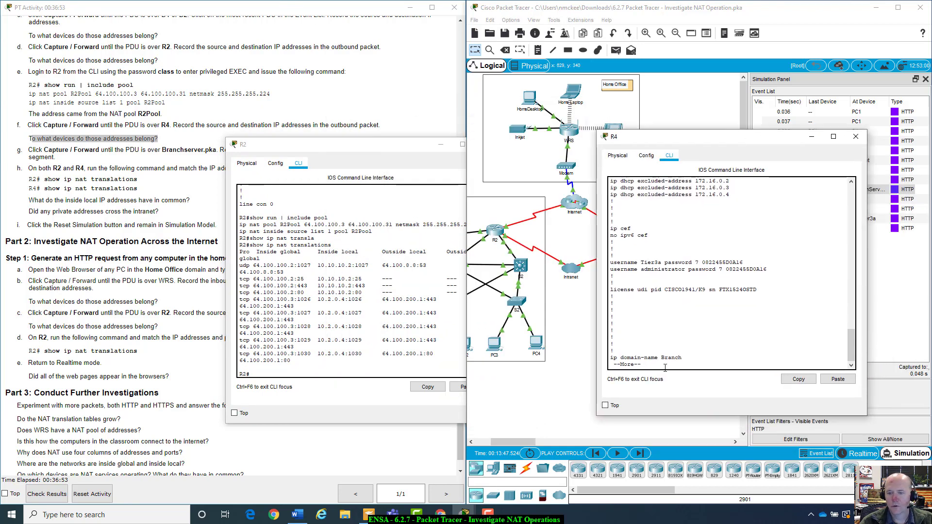
text(q)
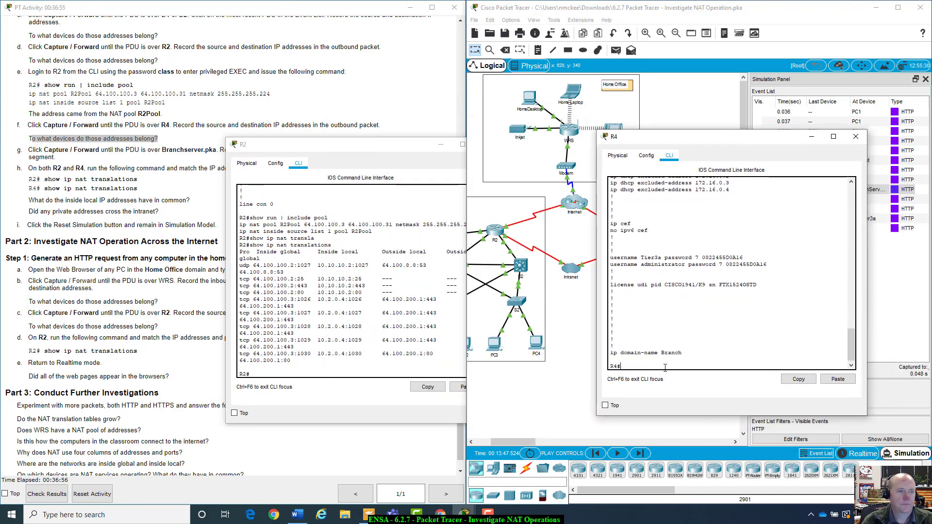
text(show ip nat)
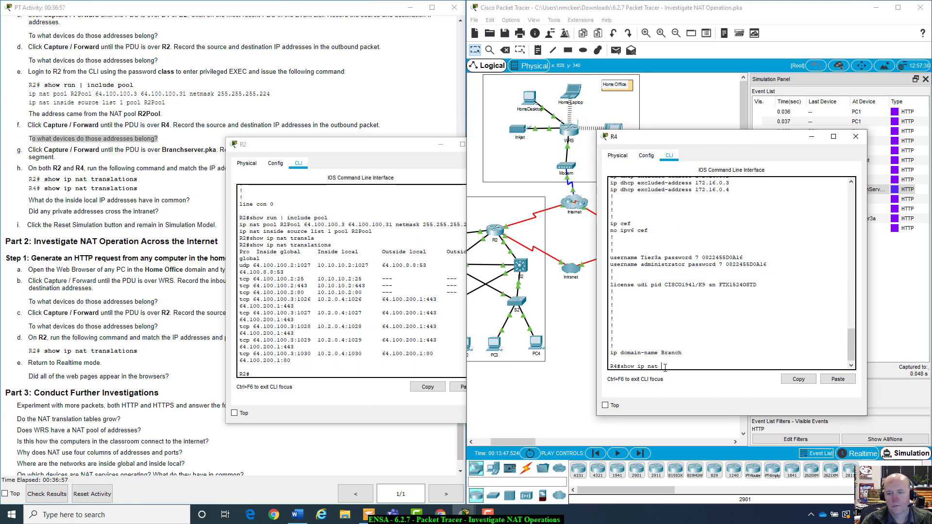
text( translat)
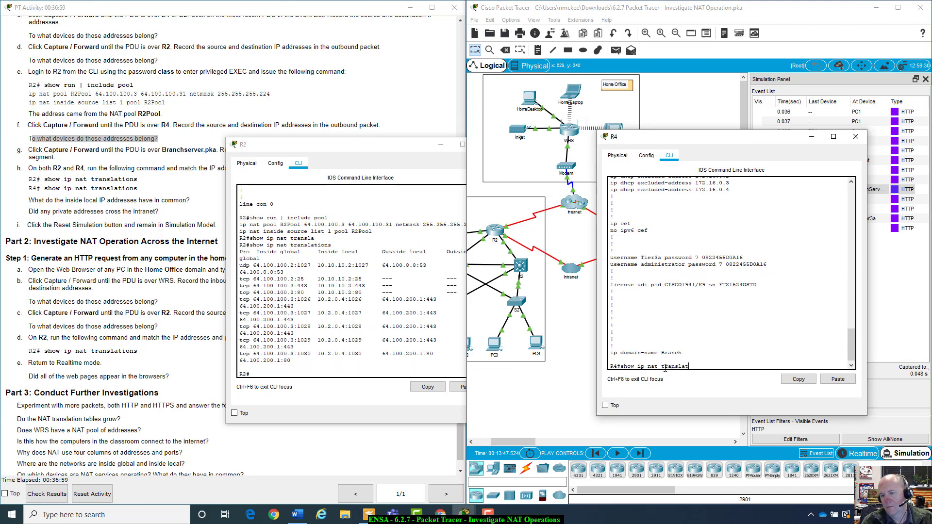
text(ions)
key(Return)
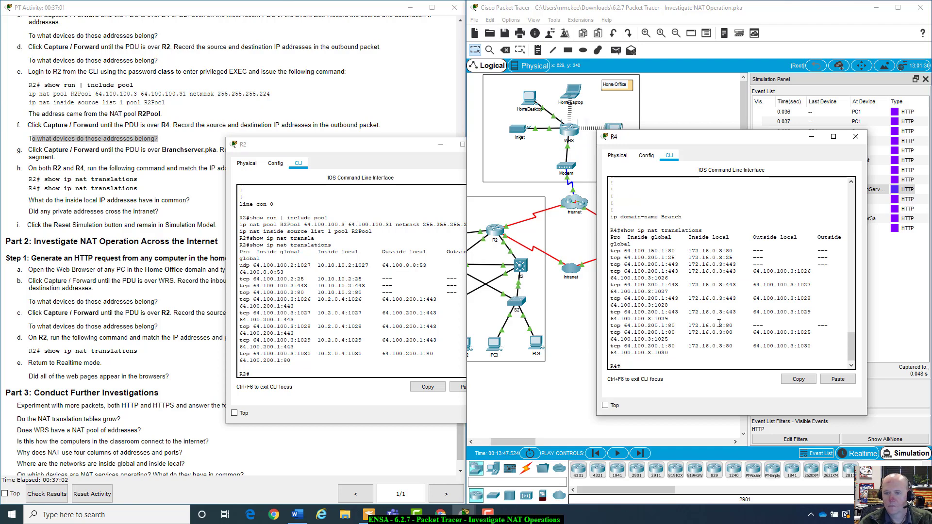
drag(760, 137, 800, 44)
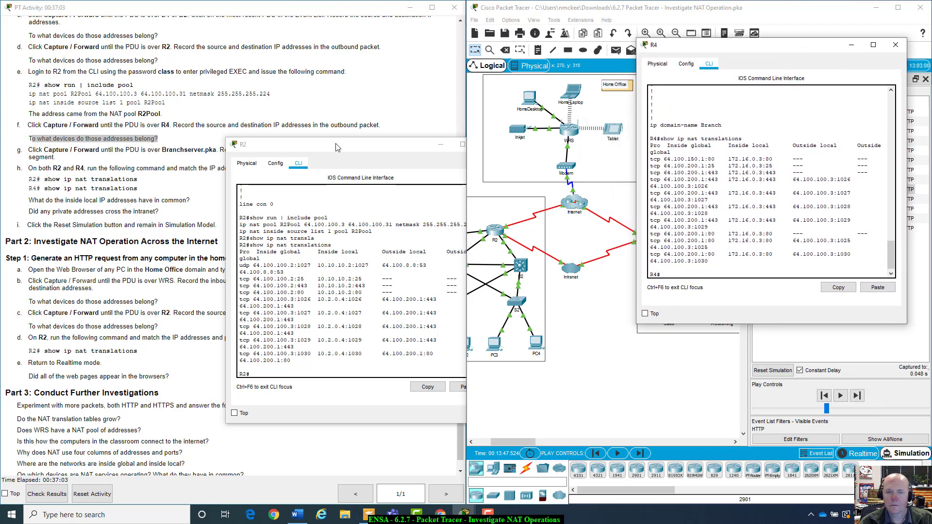
drag(337, 147, 473, 52)
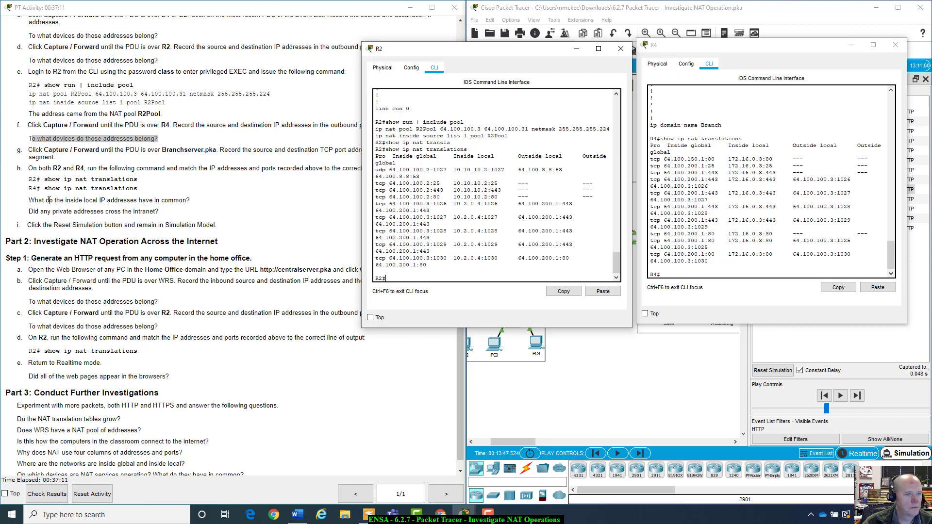
click(197, 203)
scroll(223, 194, down, 1)
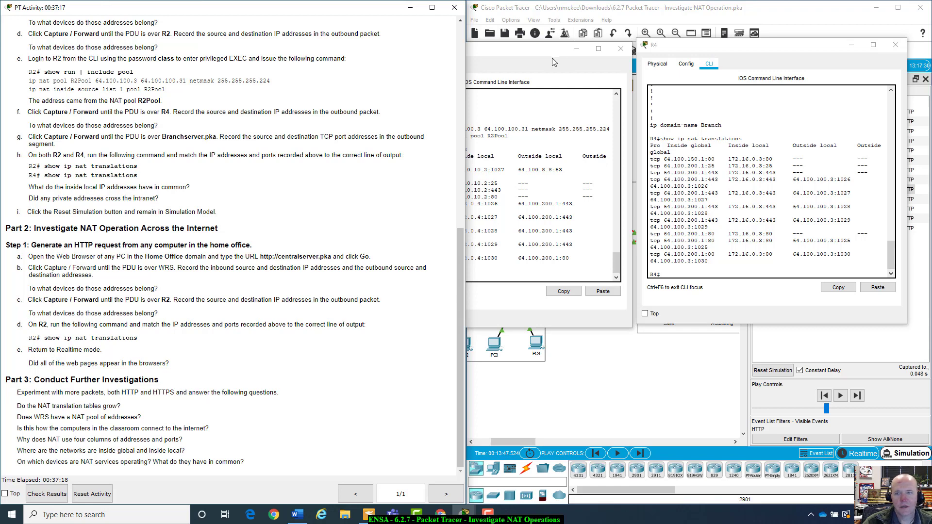
drag(551, 53, 656, 79)
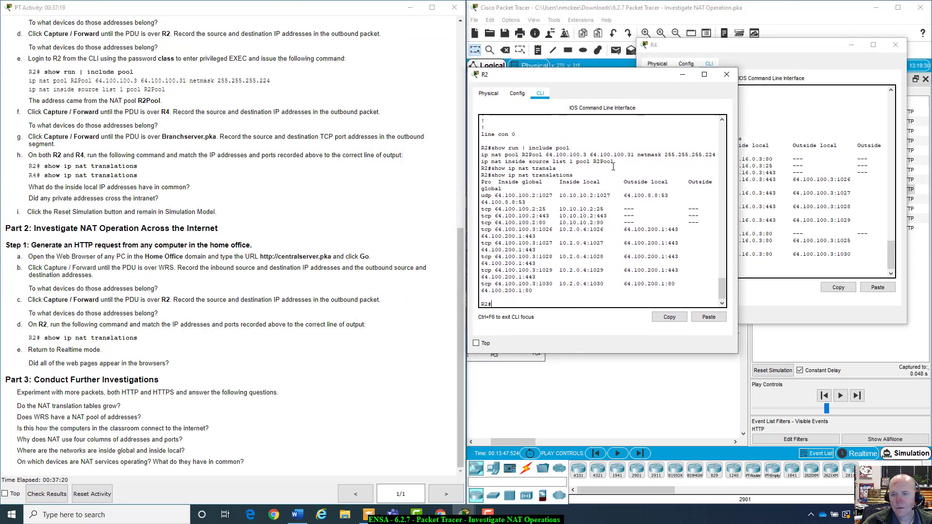
drag(559, 196, 600, 286)
click(596, 218)
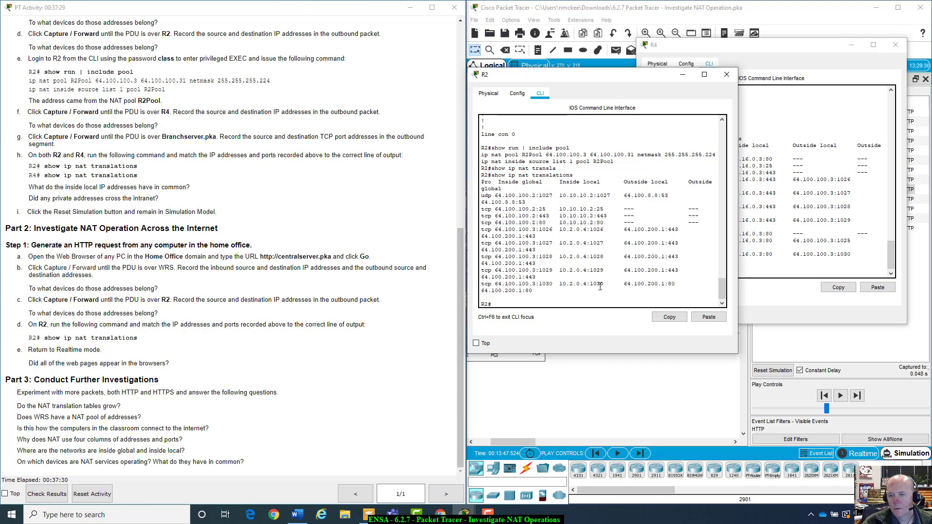
click(581, 280)
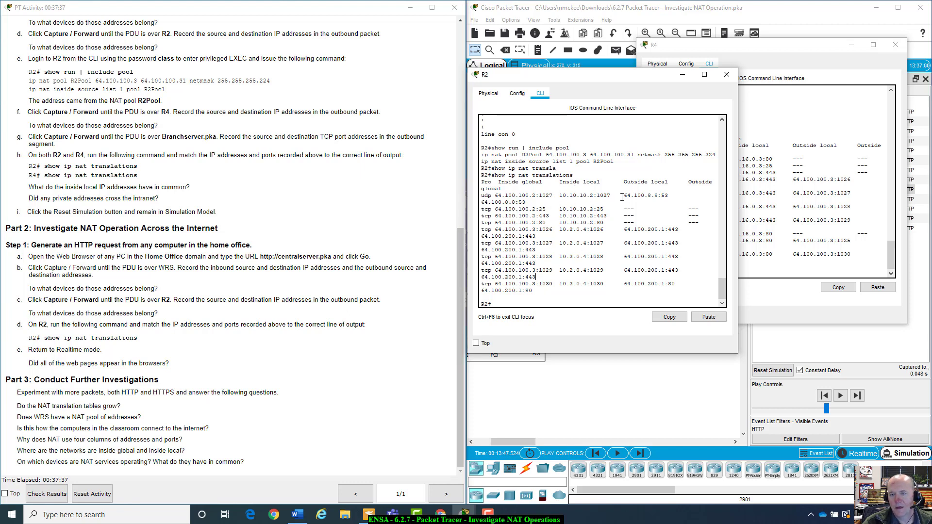
drag(624, 182, 675, 264)
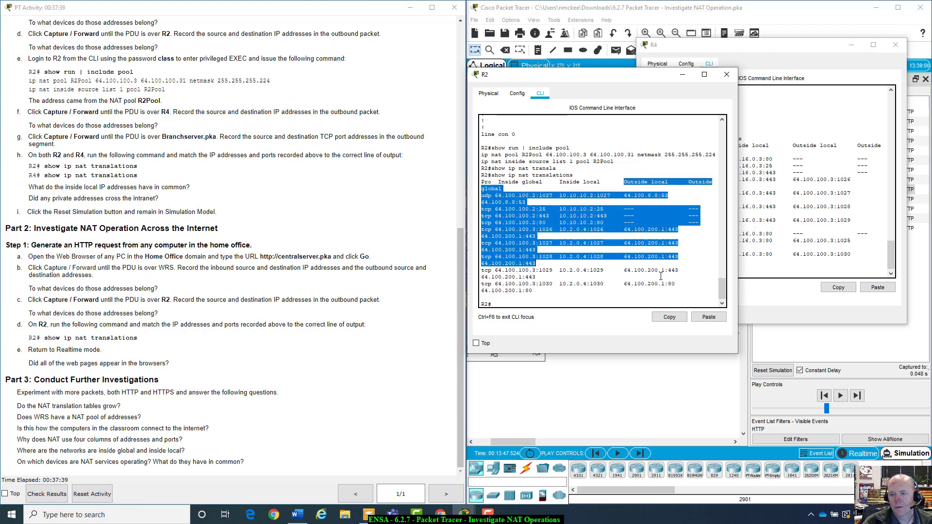
click(616, 249)
drag(622, 195, 671, 195)
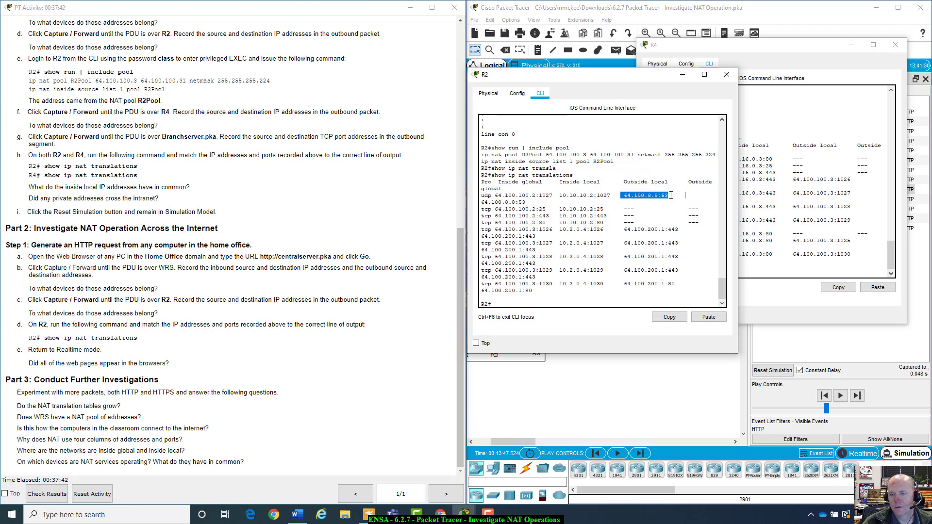
click(625, 229)
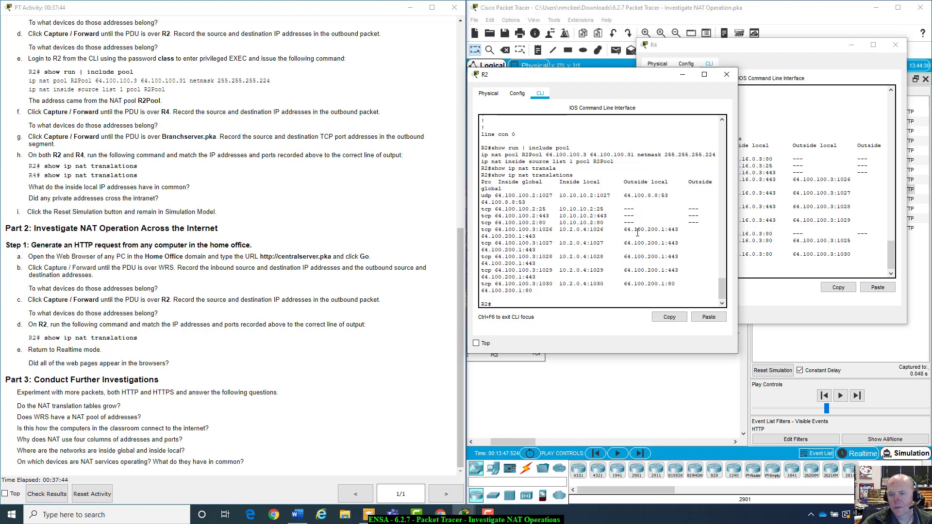
drag(559, 197, 600, 197)
click(562, 210)
drag(651, 75, 380, 150)
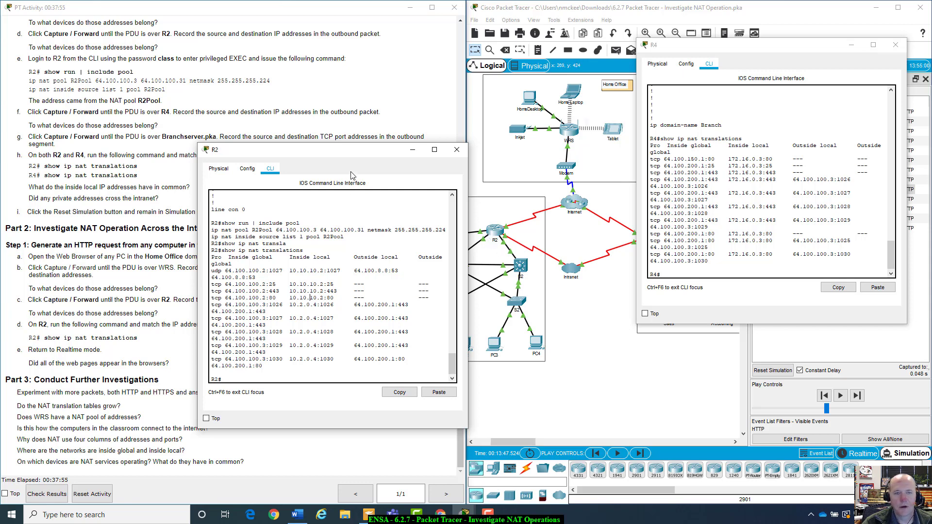
drag(353, 152, 447, 132)
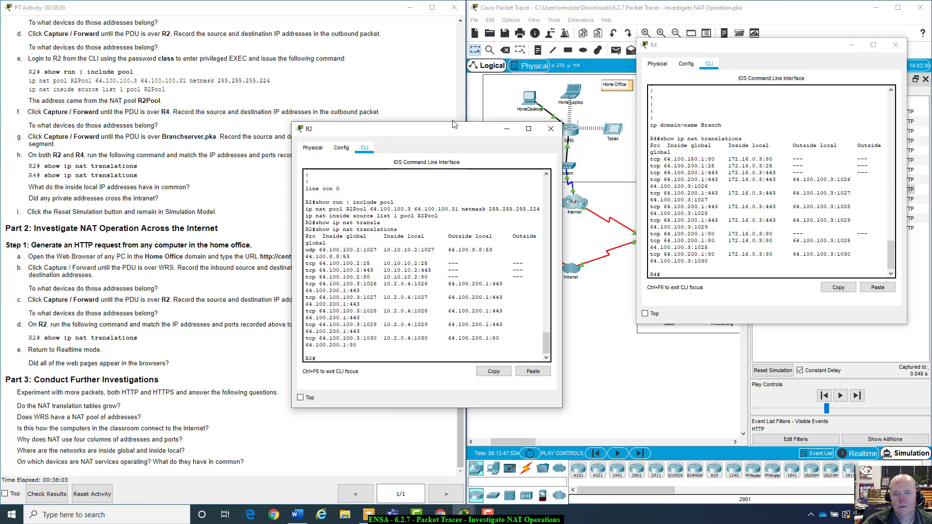
drag(455, 126, 491, 83)
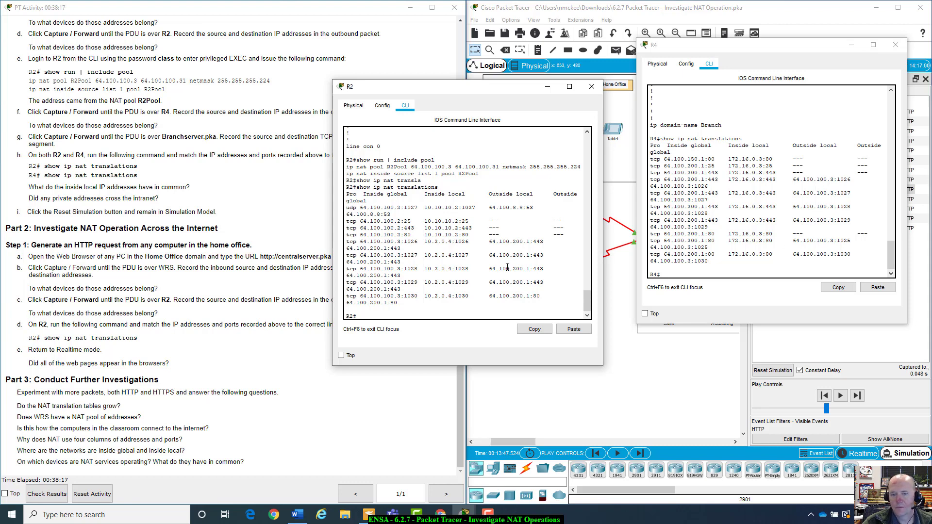
drag(488, 242, 530, 243)
click(522, 263)
click(530, 243)
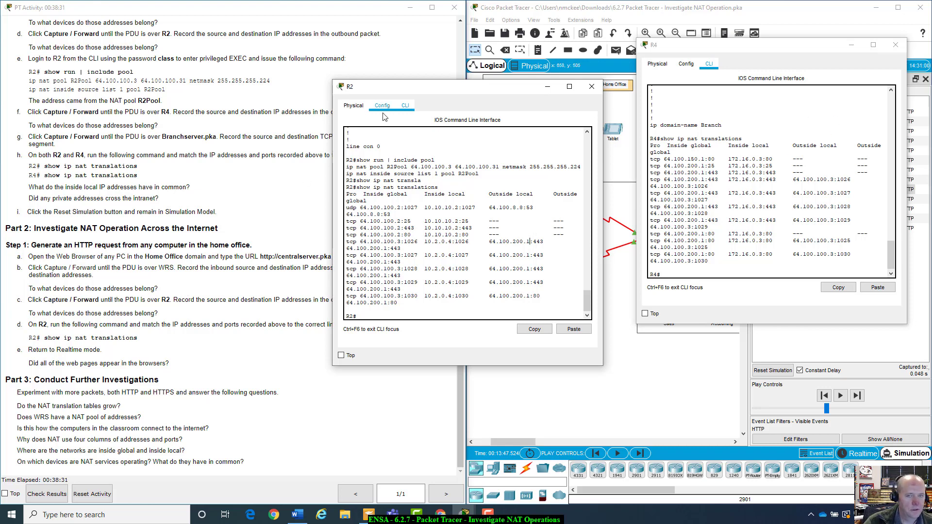
drag(417, 88, 564, 221)
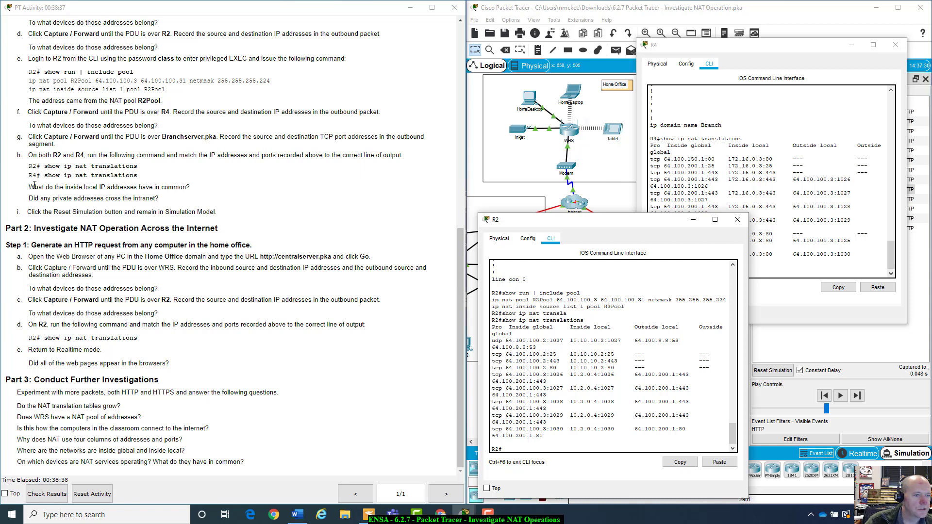
drag(31, 186, 188, 174)
click(191, 182)
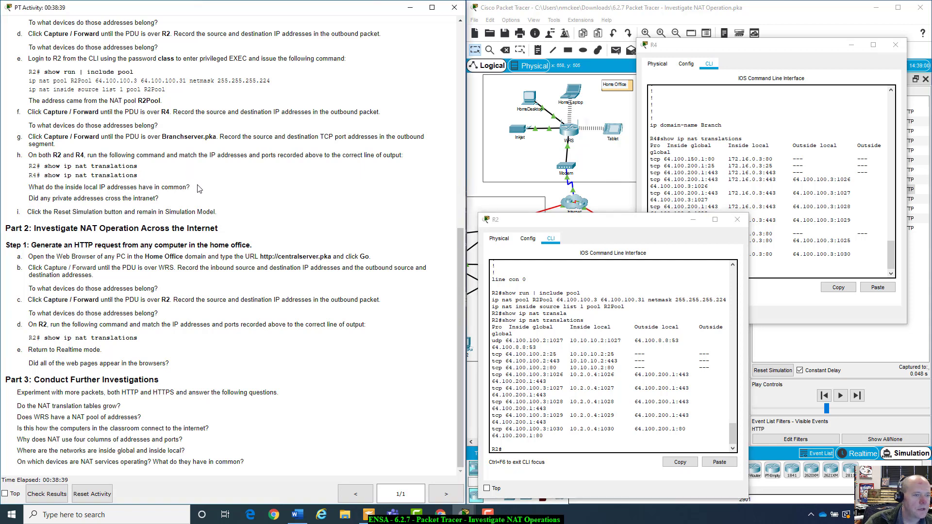
drag(33, 198, 190, 204)
drag(27, 211, 202, 211)
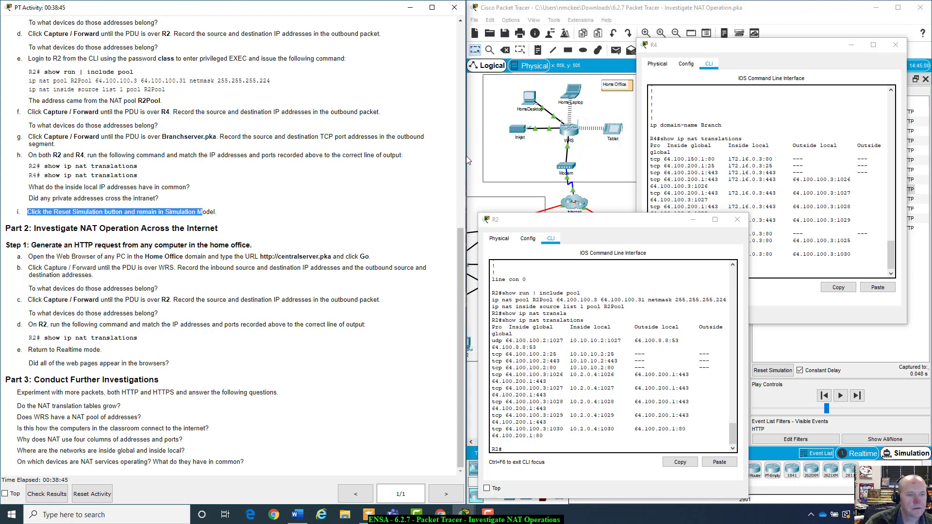
click(896, 45)
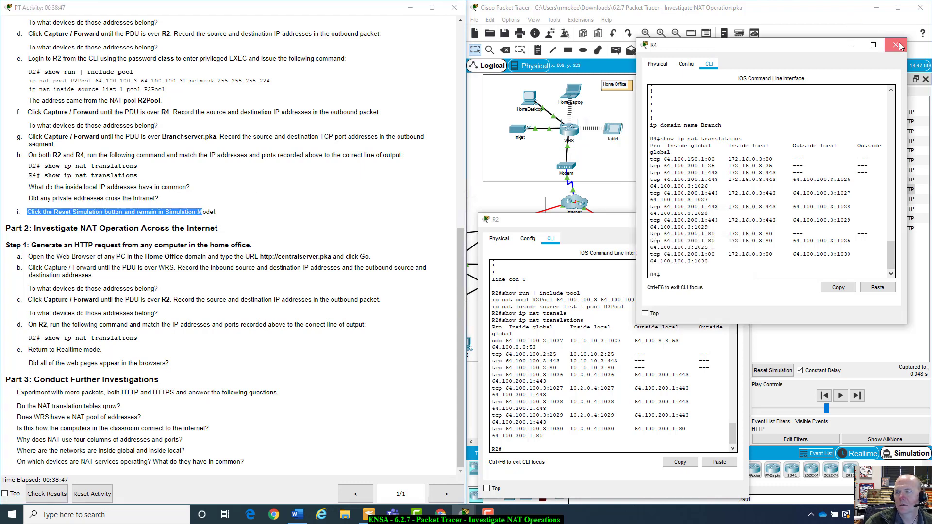
Close R2's console, reset the simulation's captured events, and widen the network diagram
click(737, 220)
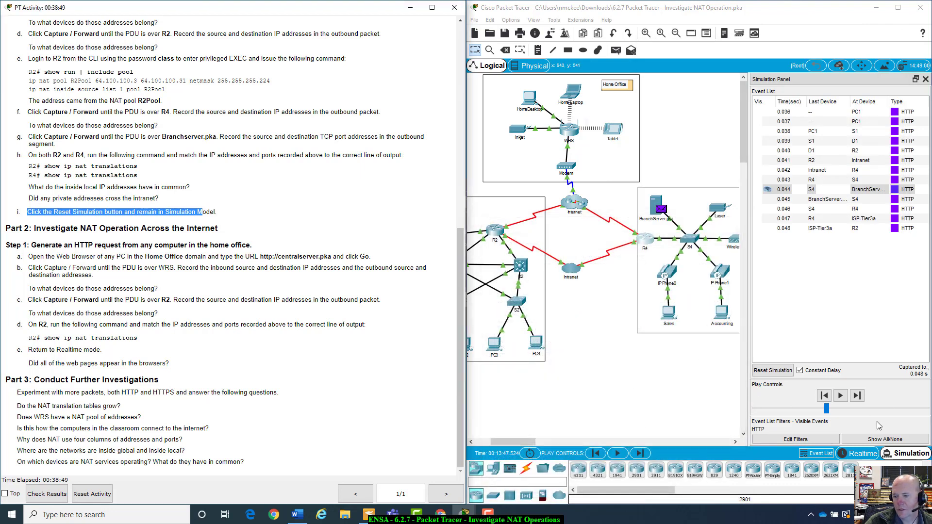
click(782, 371)
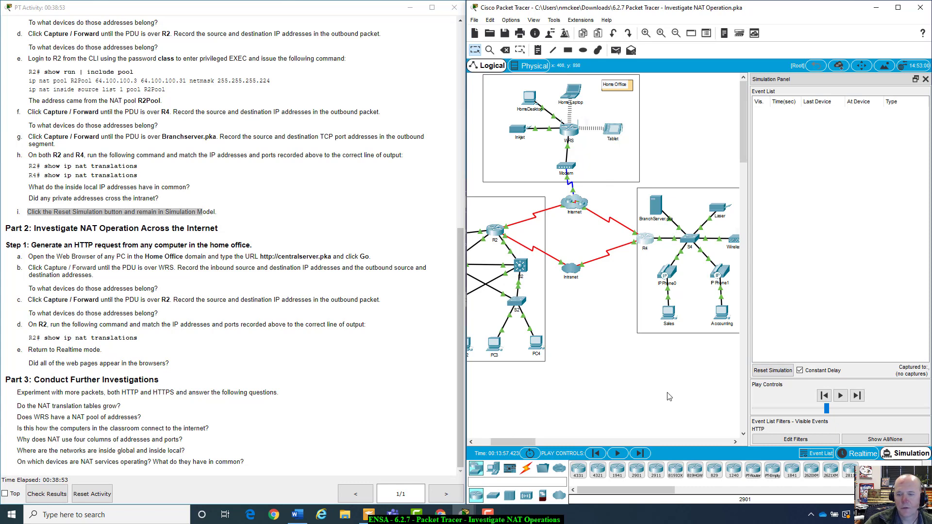
drag(533, 443, 521, 443)
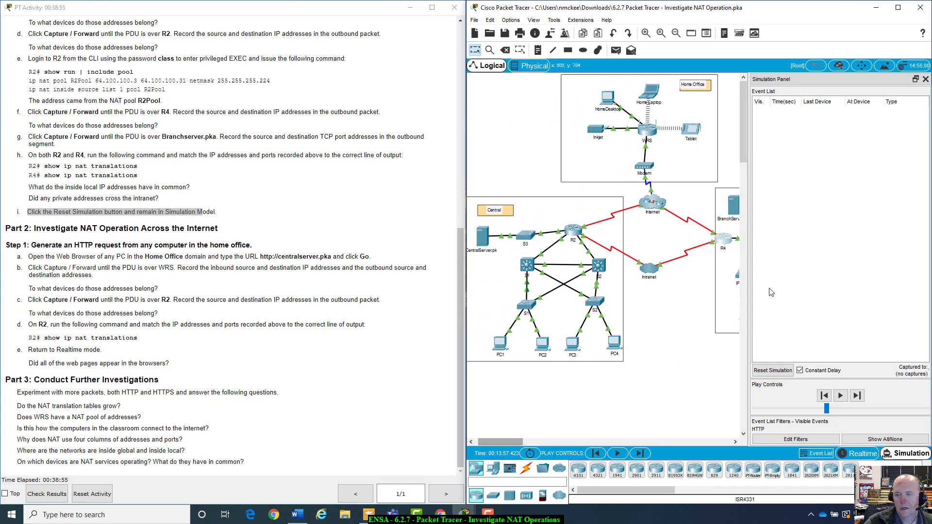
drag(747, 292, 831, 287)
click(257, 190)
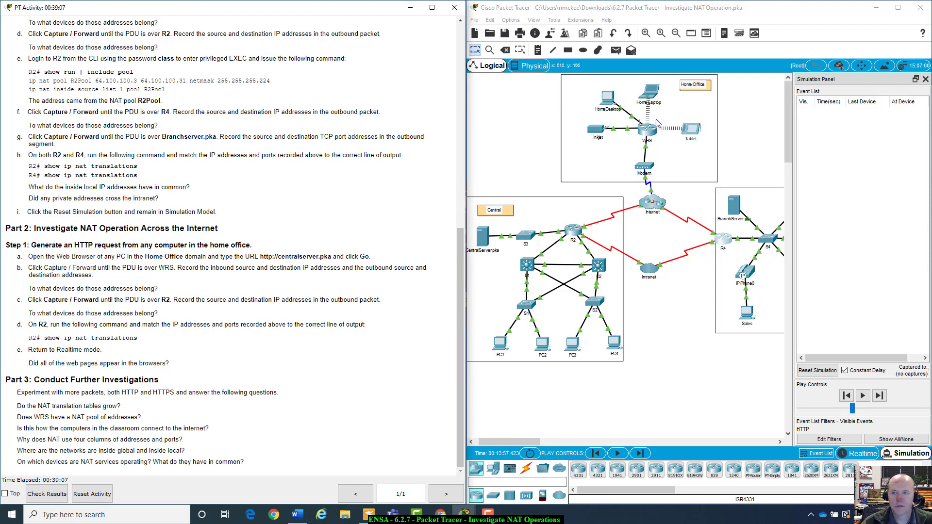
click(608, 99)
drag(472, 109, 579, 124)
click(552, 147)
click(531, 141)
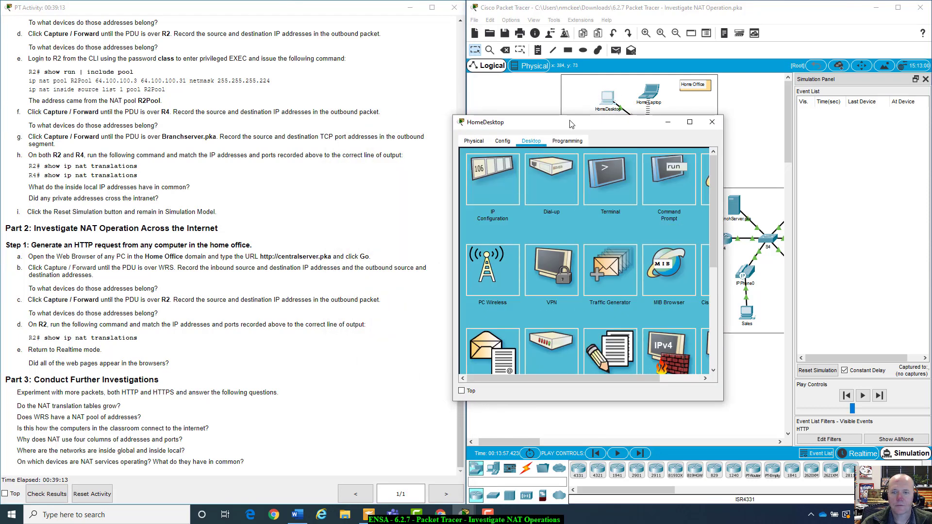
click(706, 178)
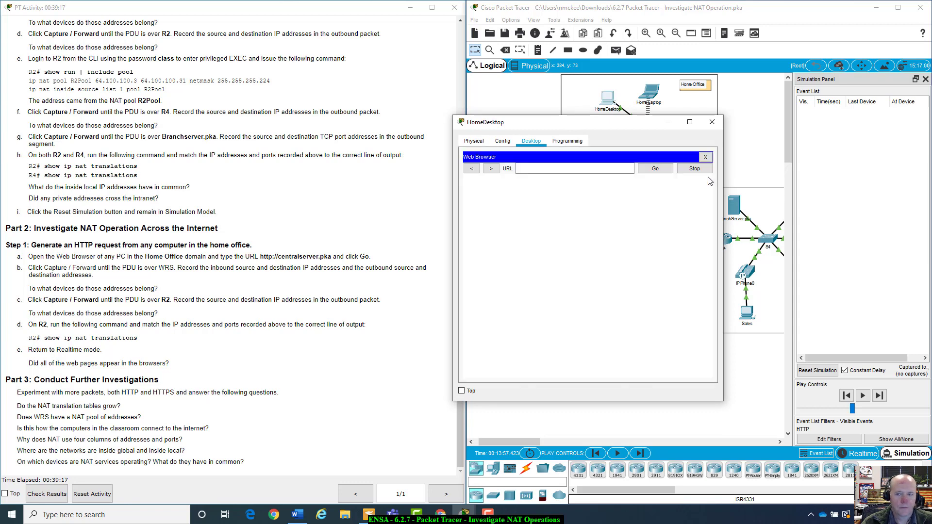
click(597, 168)
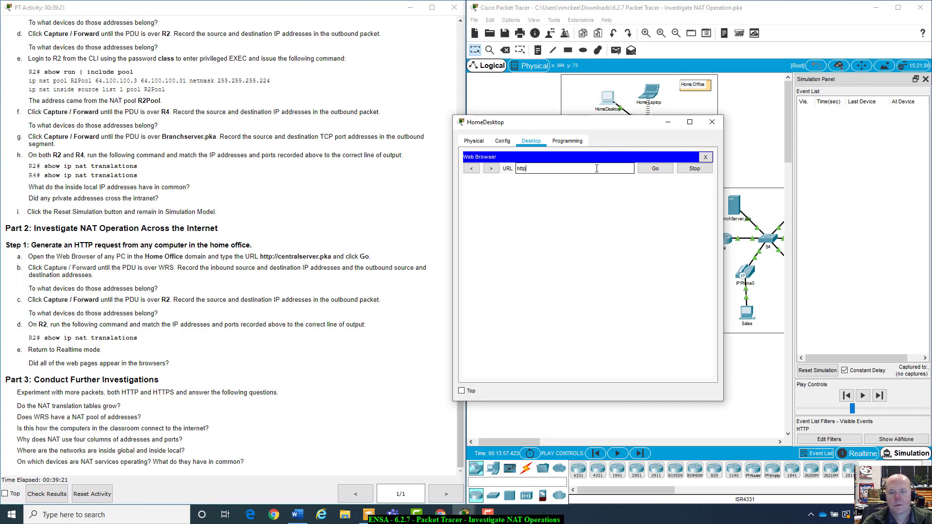
text(centrqa)
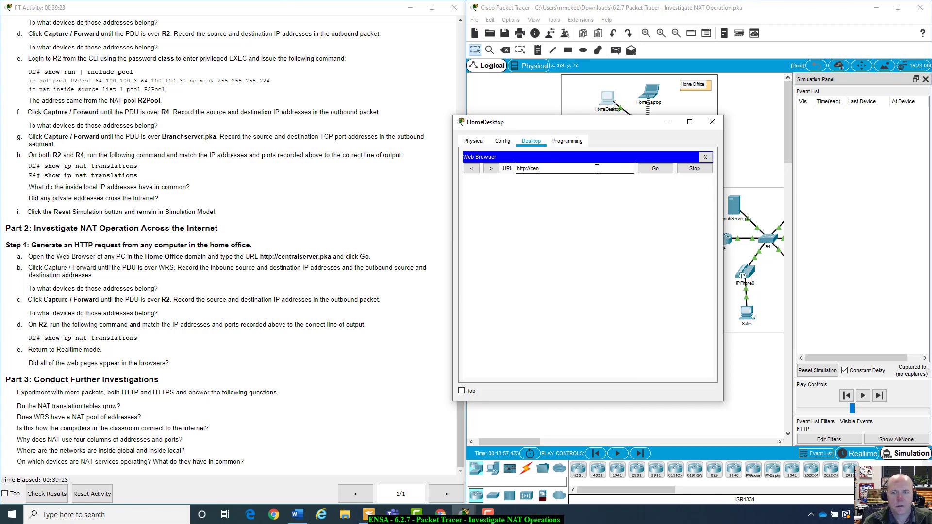
key(BackSpace)
key(BackSpace)
text(alserver)
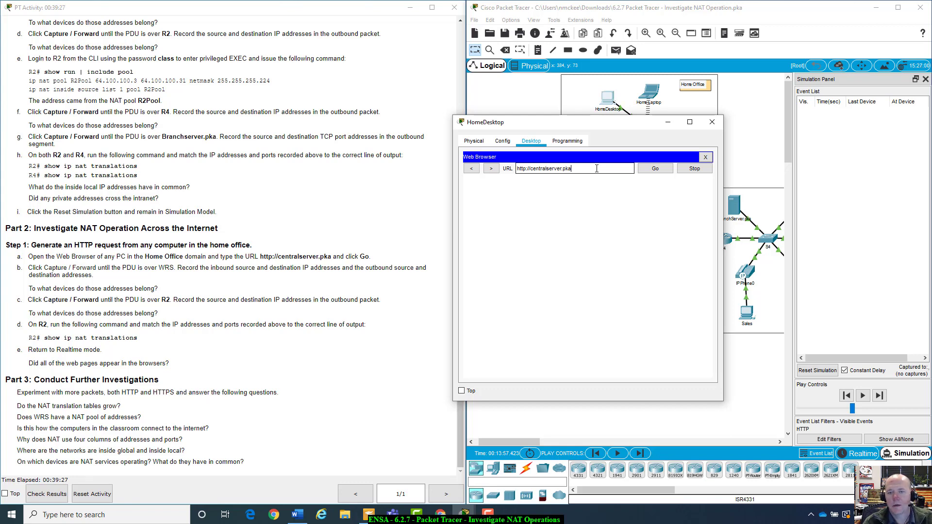
text(.pka)
click(656, 169)
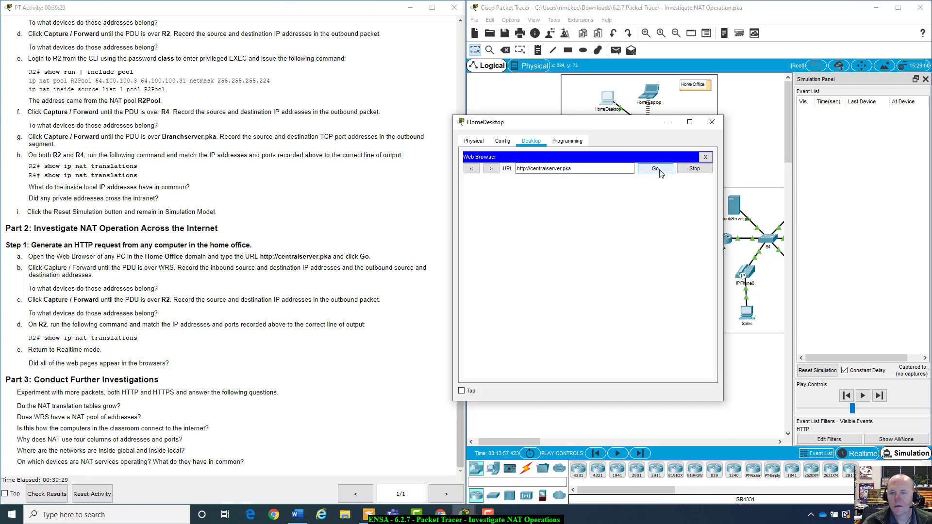
Hide HomeDesktop and step the HTTP packet forward until it reaches WRS
drag(655, 125, 682, 150)
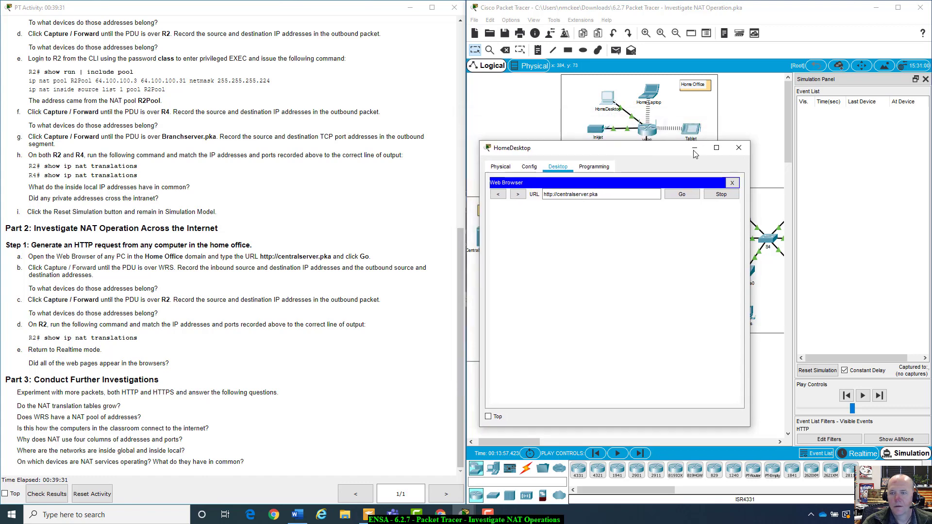
click(694, 148)
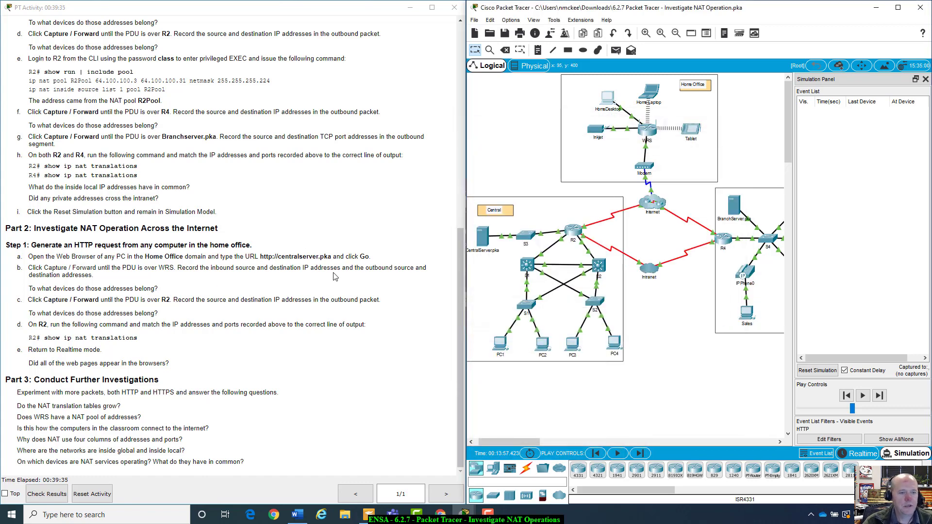
click(878, 397)
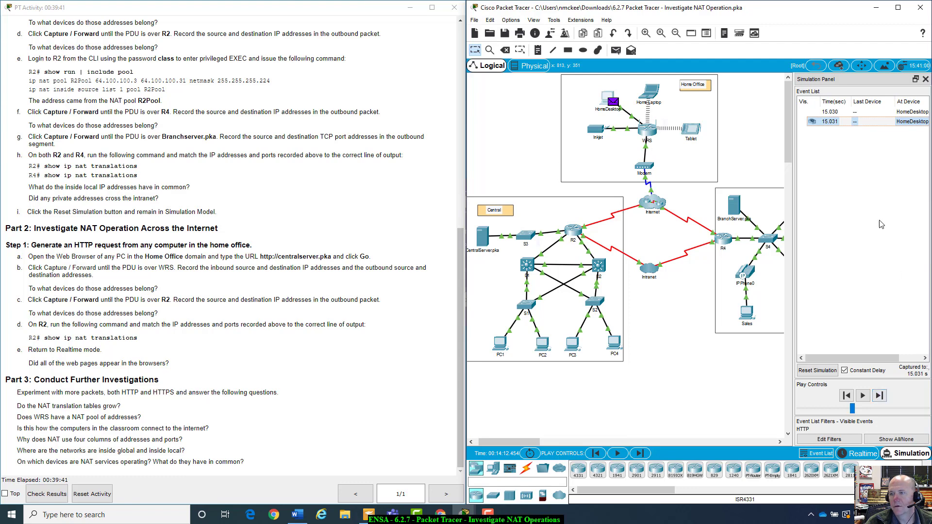
click(879, 396)
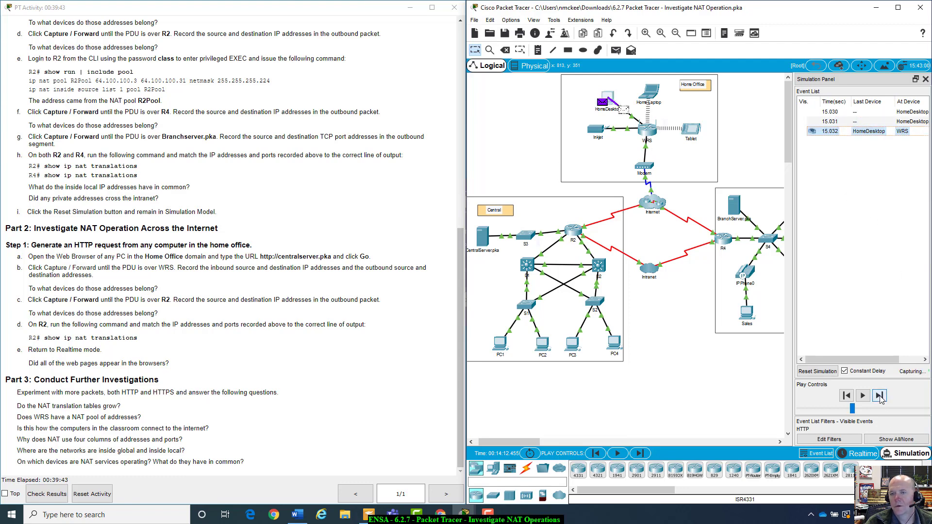
click(864, 132)
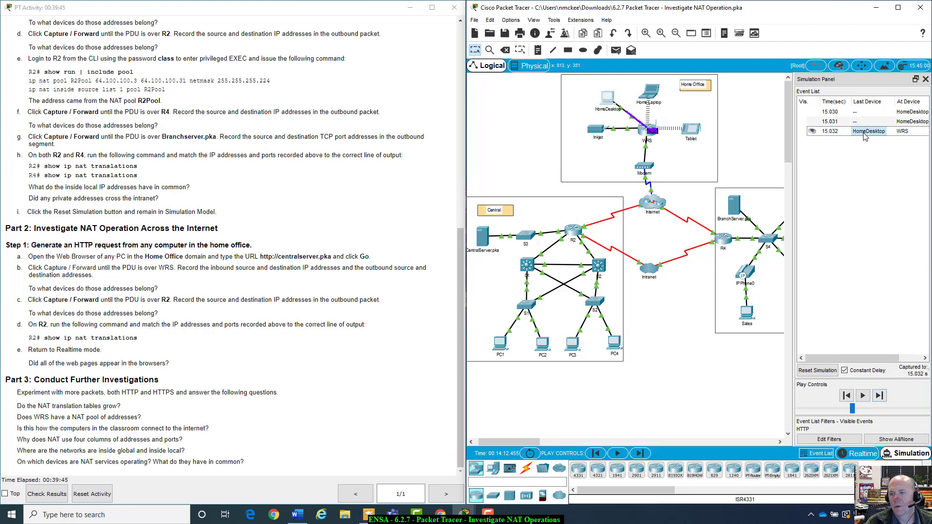
drag(475, 120, 652, 144)
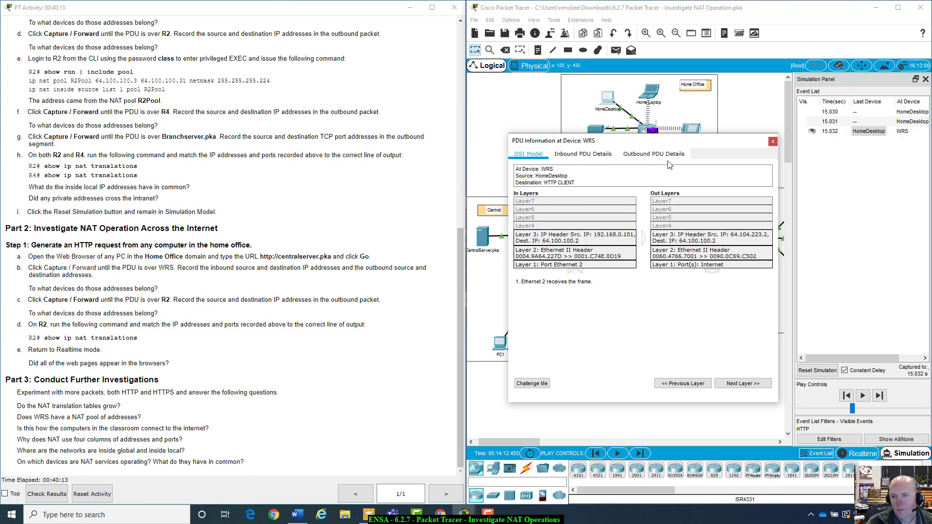
drag(696, 138, 675, 187)
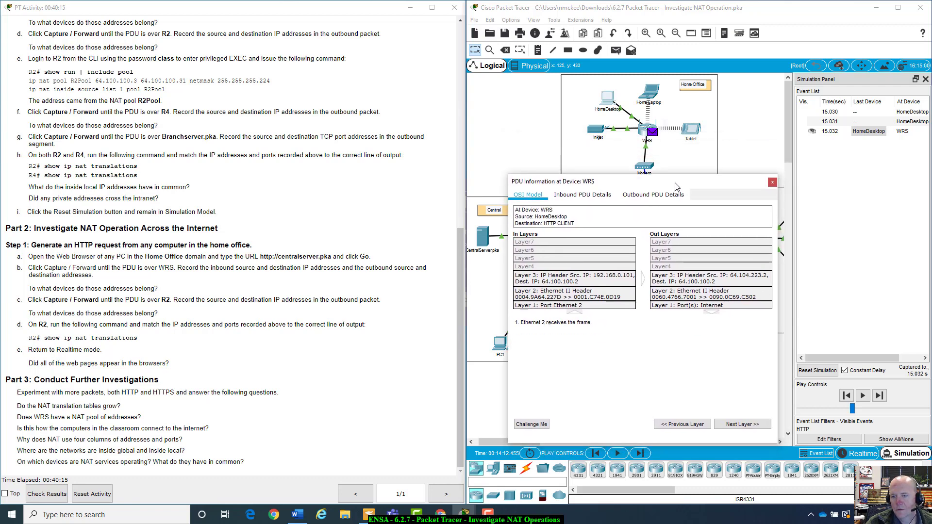
click(582, 196)
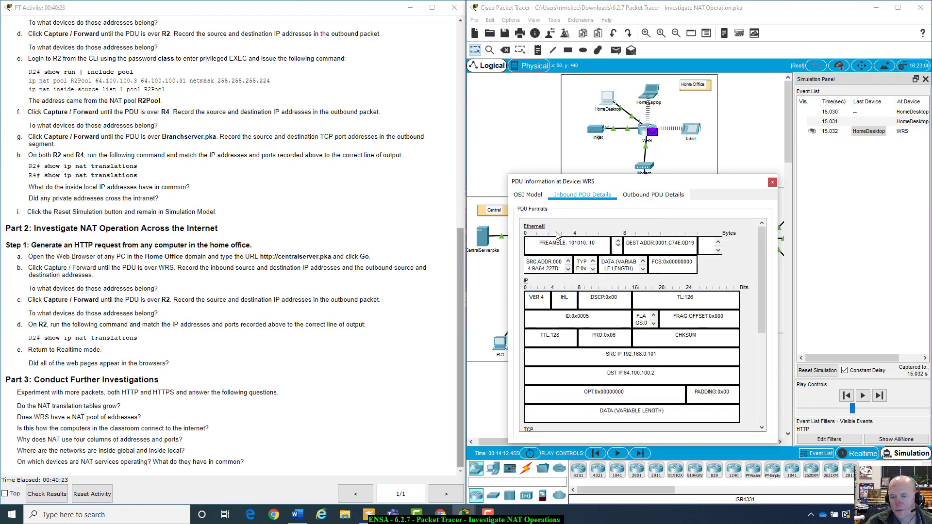
drag(709, 182, 842, 274)
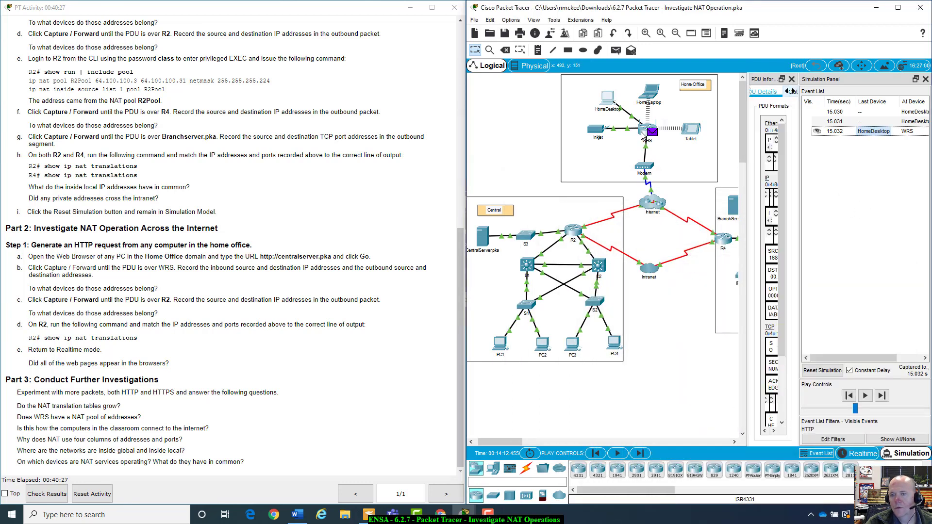
mouse_move(646, 135)
click(792, 79)
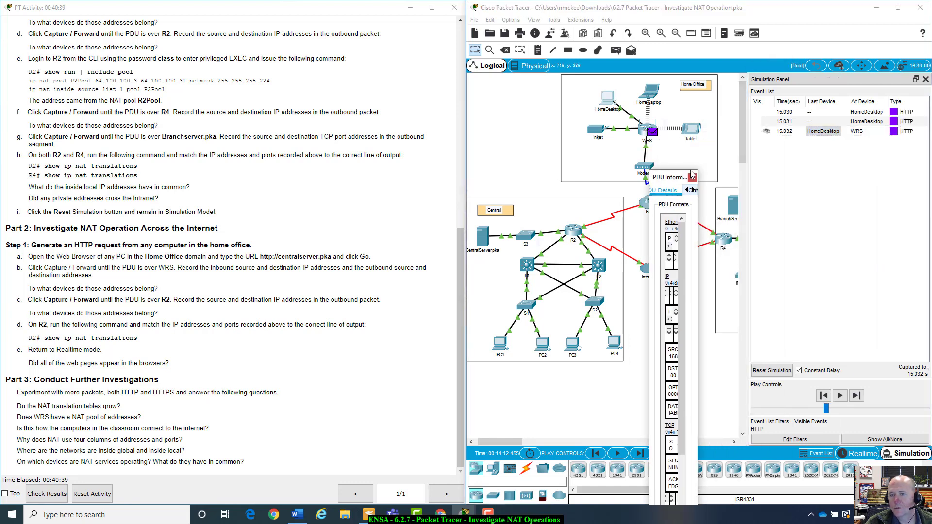
Open WRS's packet details, try docking them, and widen the diagram to show R4 and BranchServer
click(824, 132)
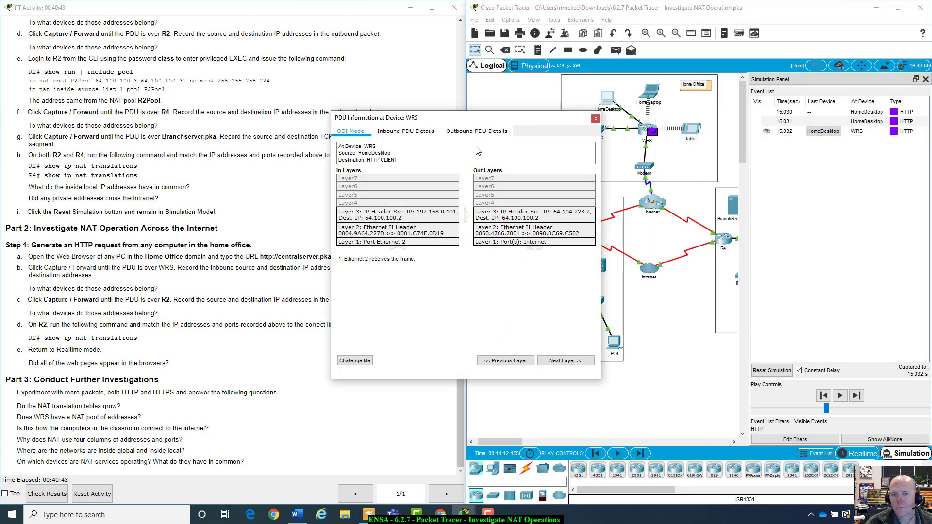
drag(487, 122, 737, 183)
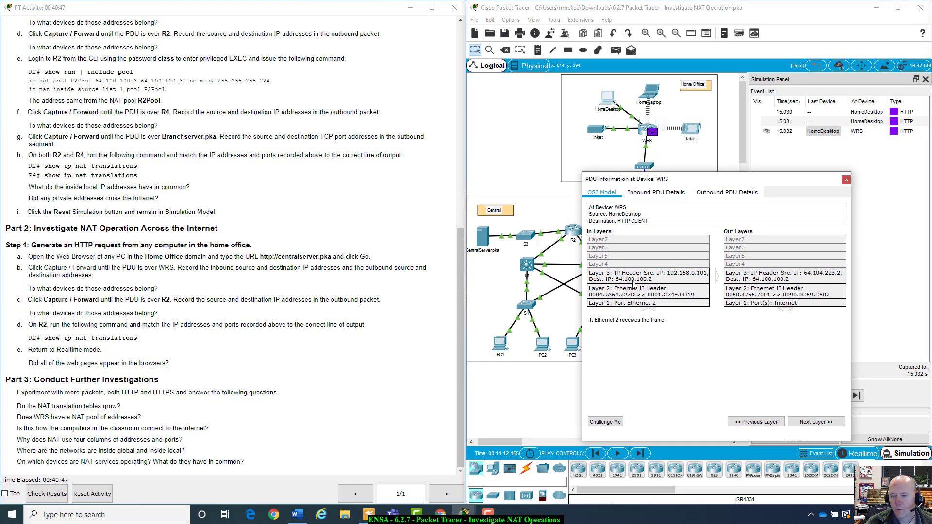
double_click(695, 165)
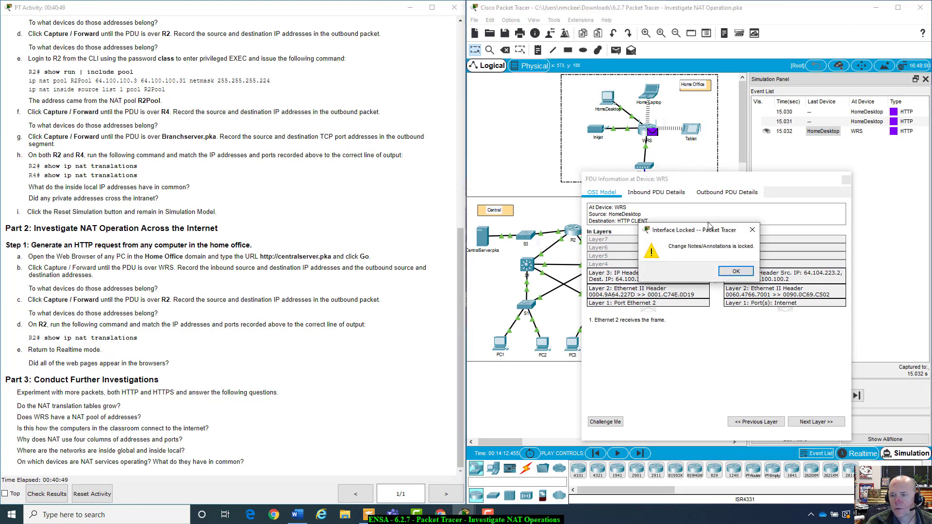
click(735, 271)
drag(793, 209, 796, 210)
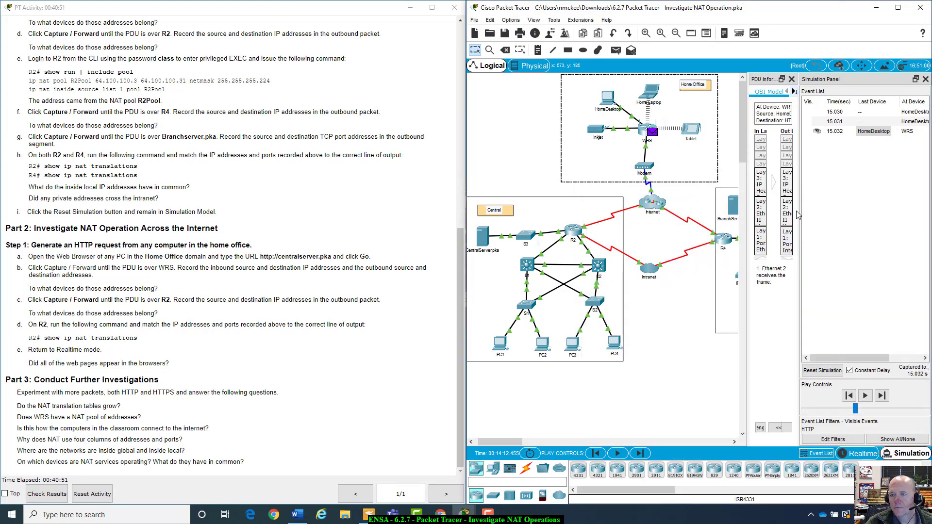
click(791, 80)
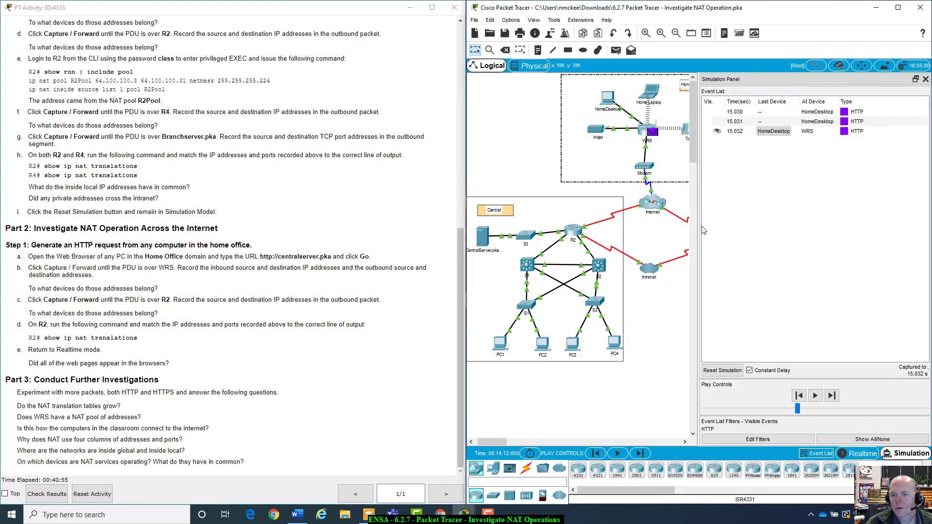
drag(699, 228, 761, 221)
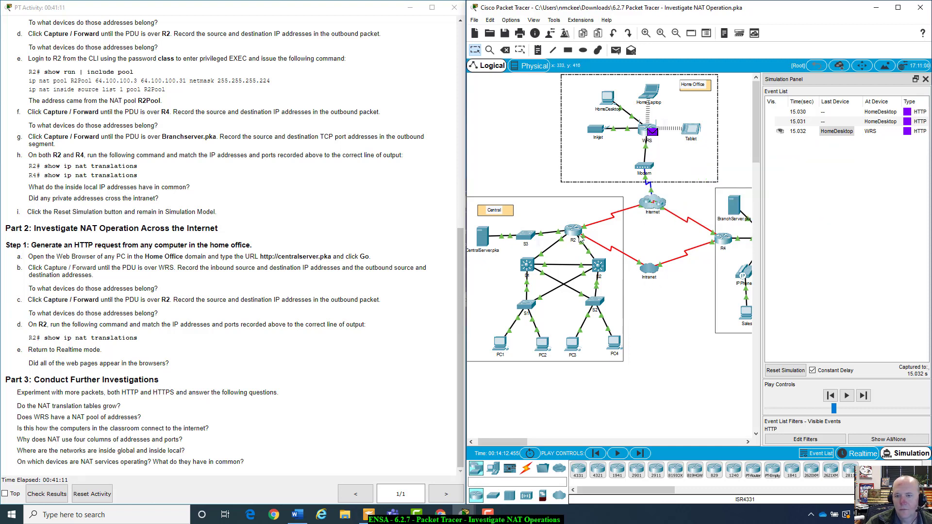
mouse_move(574, 235)
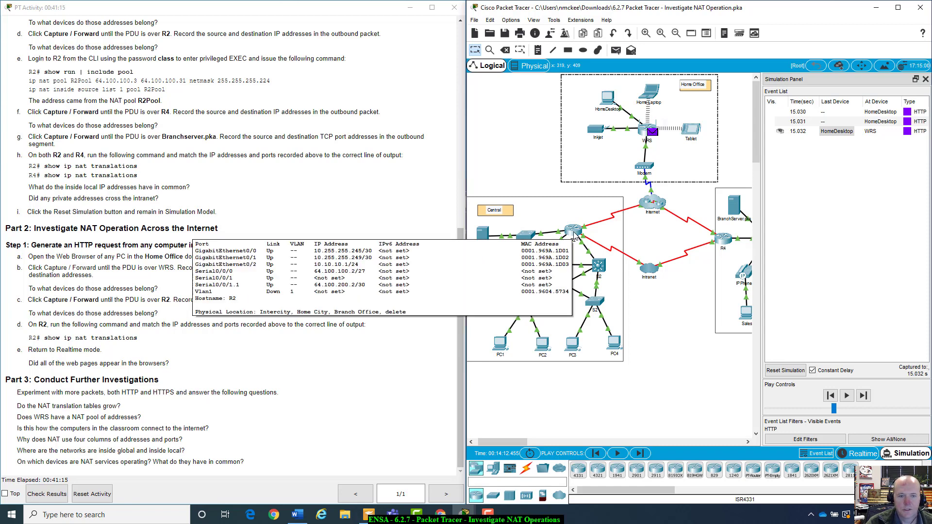
Reopen WRS's packet details (192.168.0.101 translated to 64.104.223.2) and place them lower right
click(653, 132)
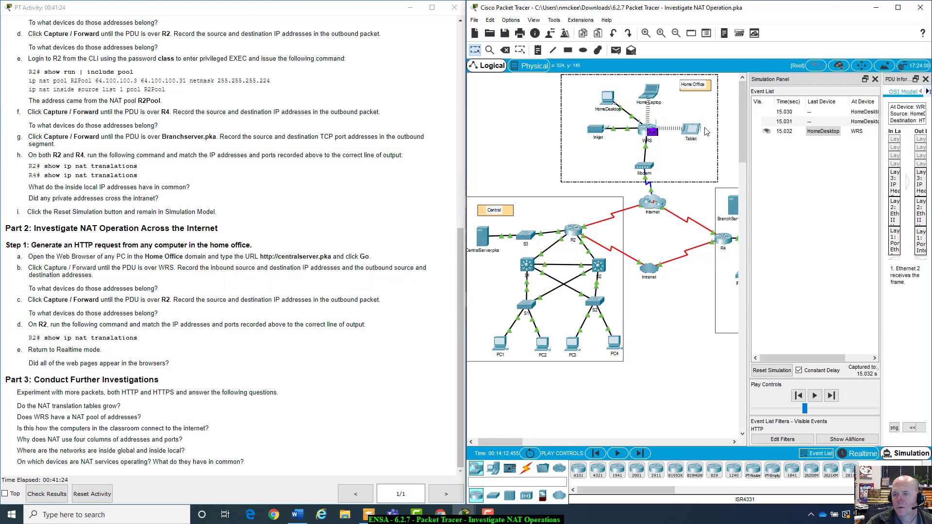
click(925, 79)
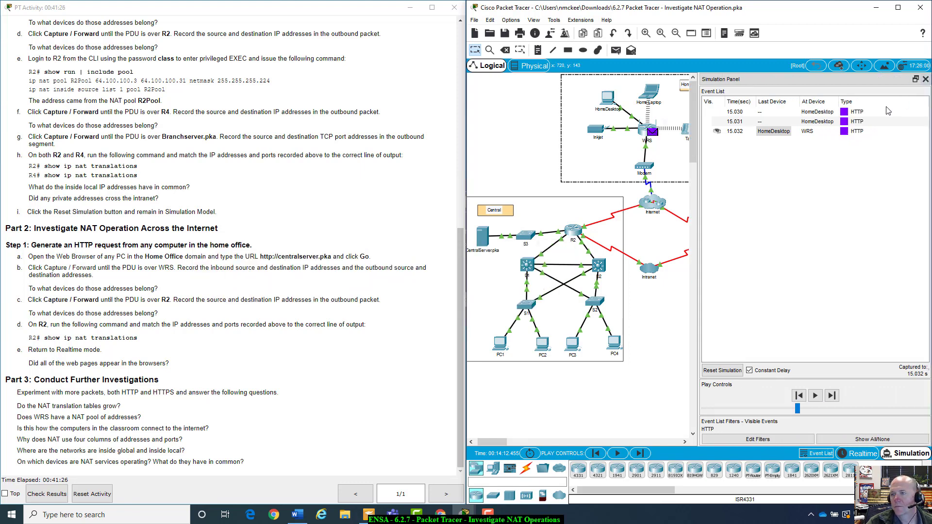
click(786, 134)
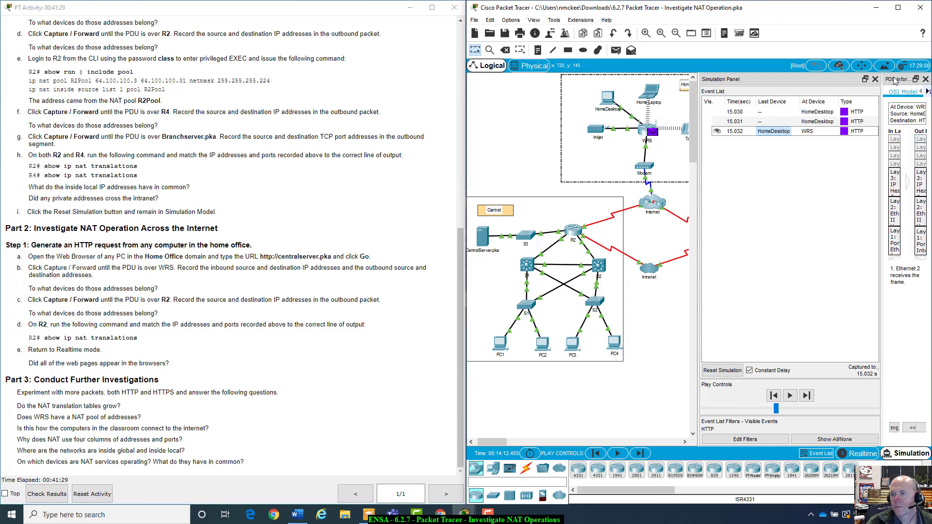
click(786, 132)
drag(736, 137, 732, 130)
click(744, 79)
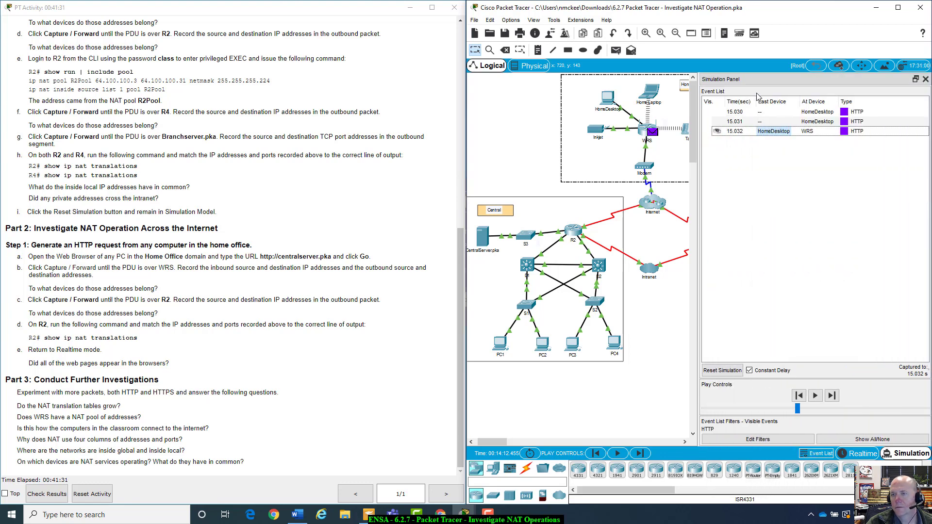
click(771, 133)
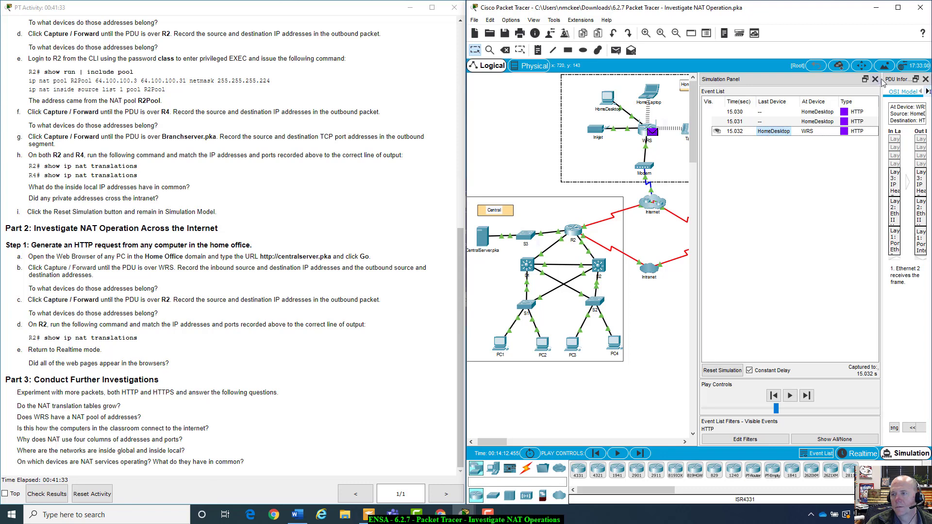
click(916, 80)
drag(910, 68, 770, 133)
drag(725, 80, 596, 111)
click(615, 109)
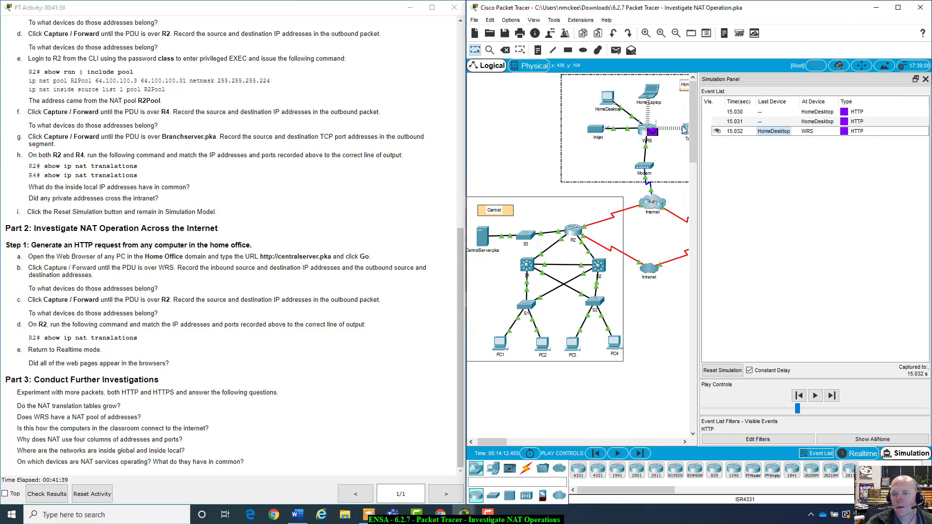
click(786, 130)
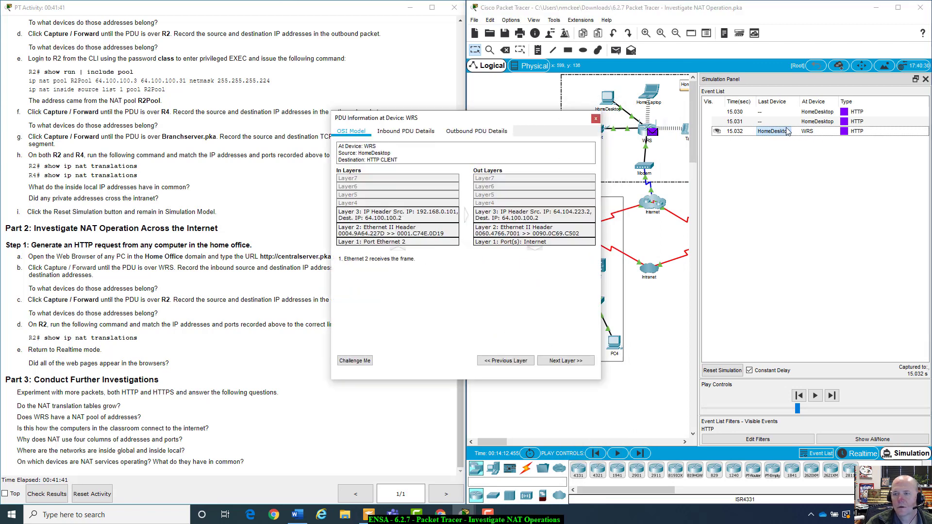
drag(535, 124, 688, 221)
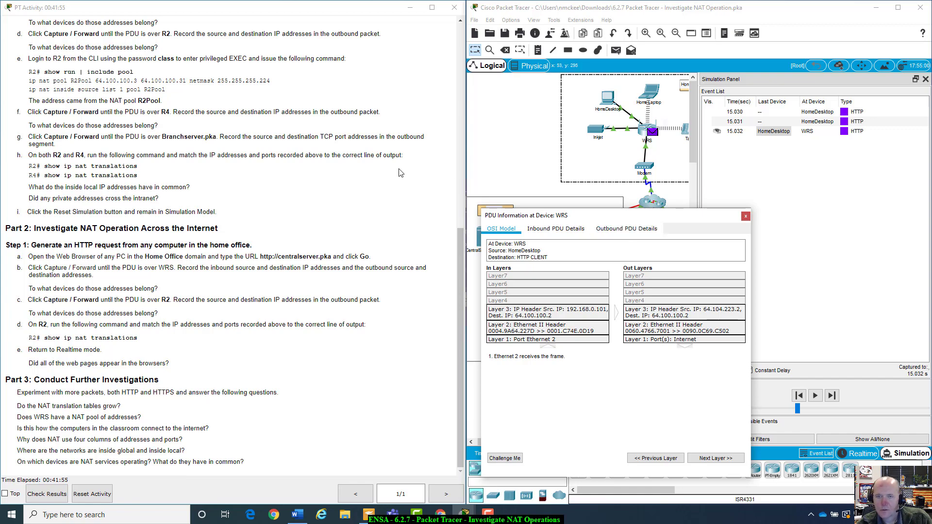
scroll(399, 173, up, 10)
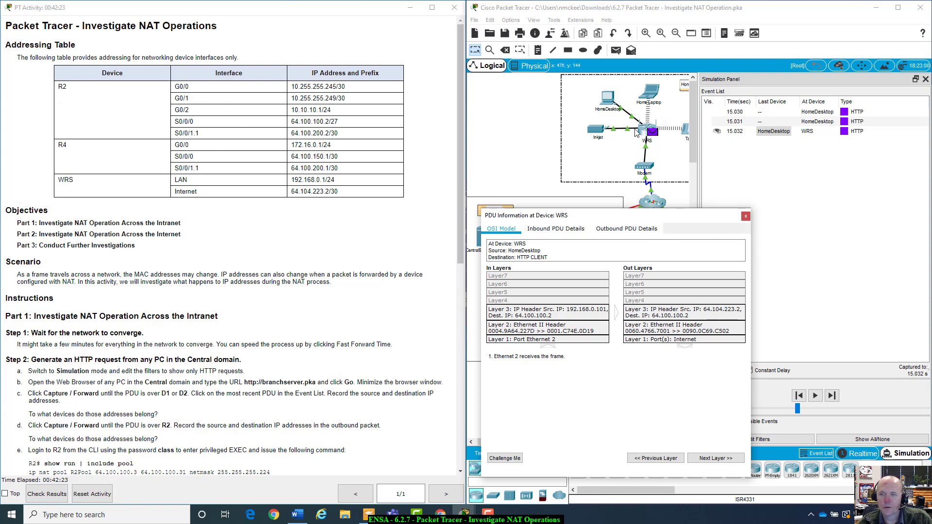
drag(656, 215, 645, 266)
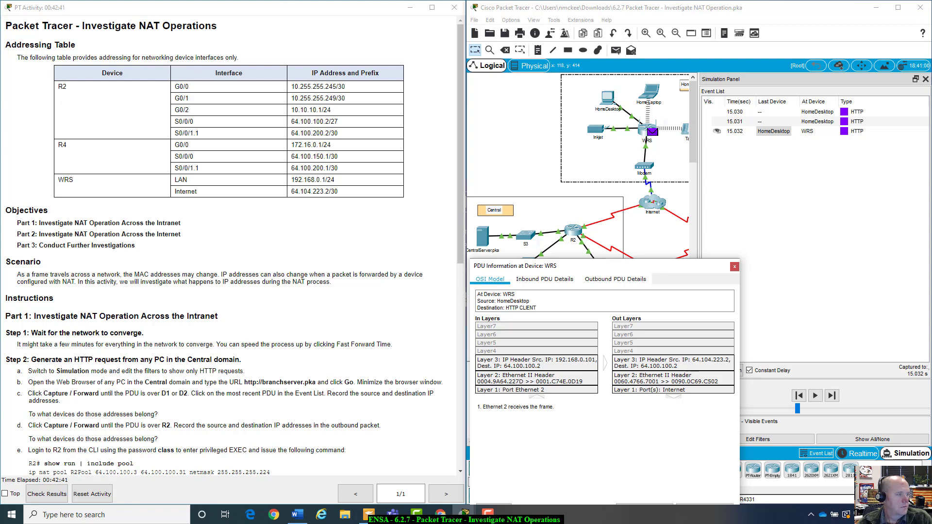
scroll(115, 311, down, 9)
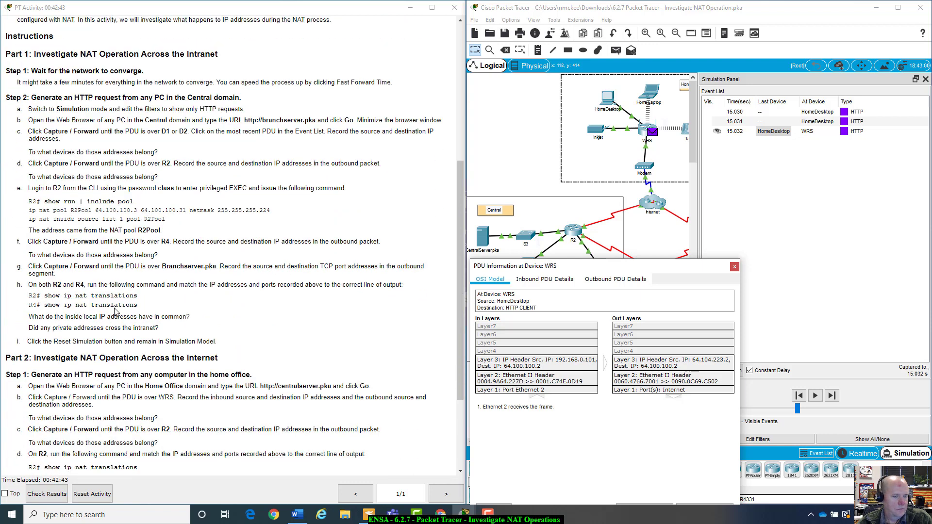
scroll(116, 311, down, 5)
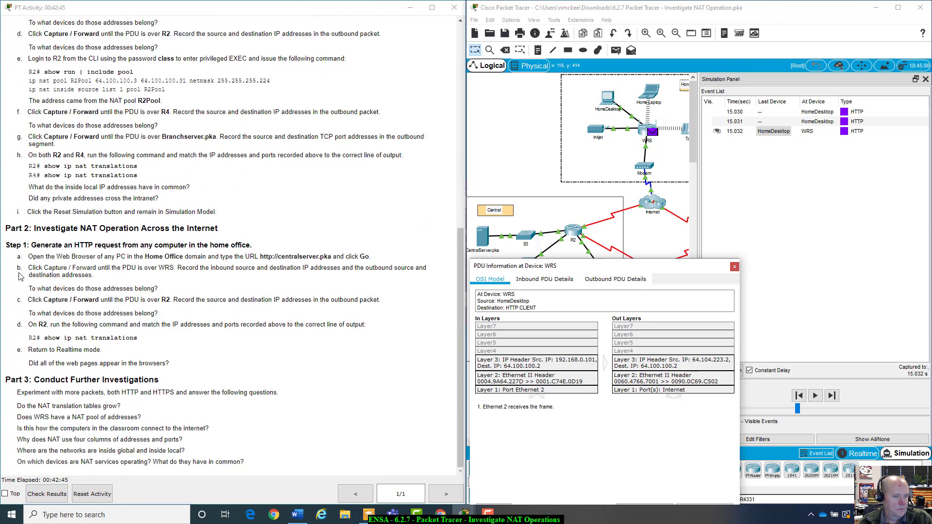
drag(25, 268, 414, 280)
click(167, 298)
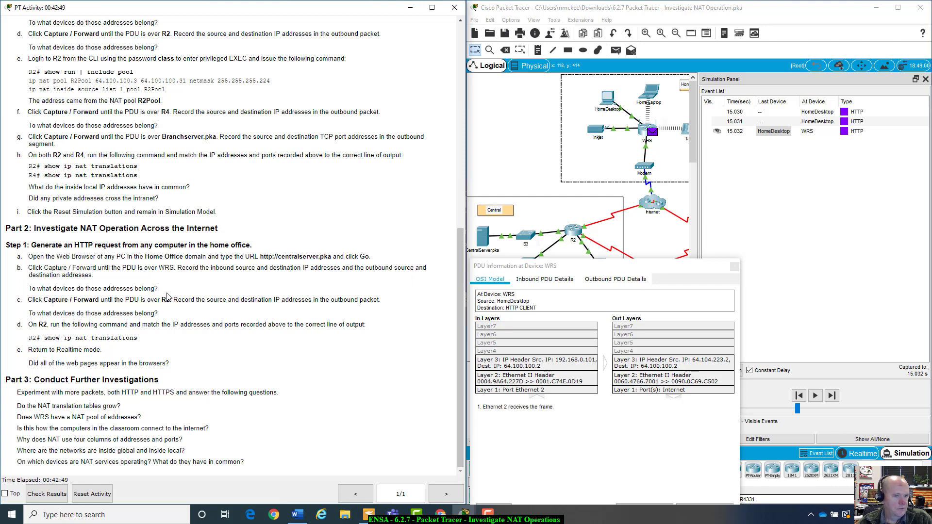
drag(36, 289, 164, 294)
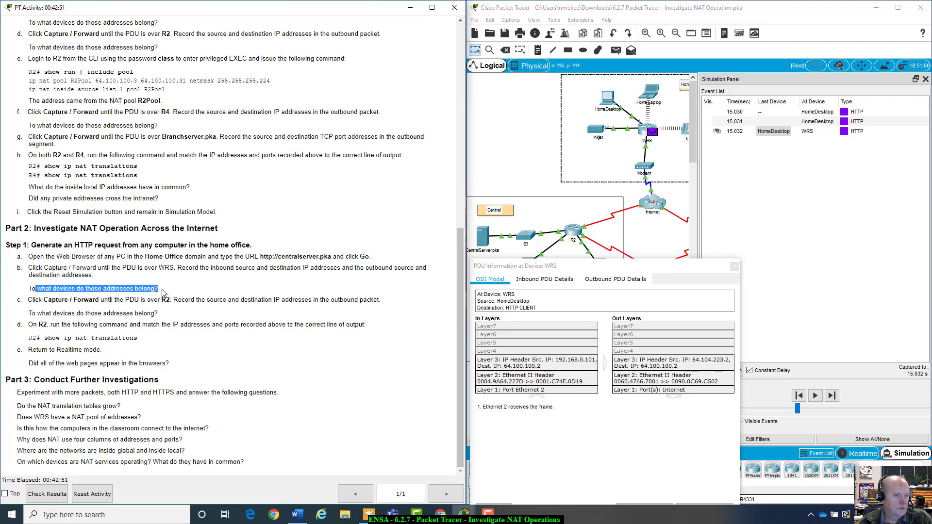
click(164, 294)
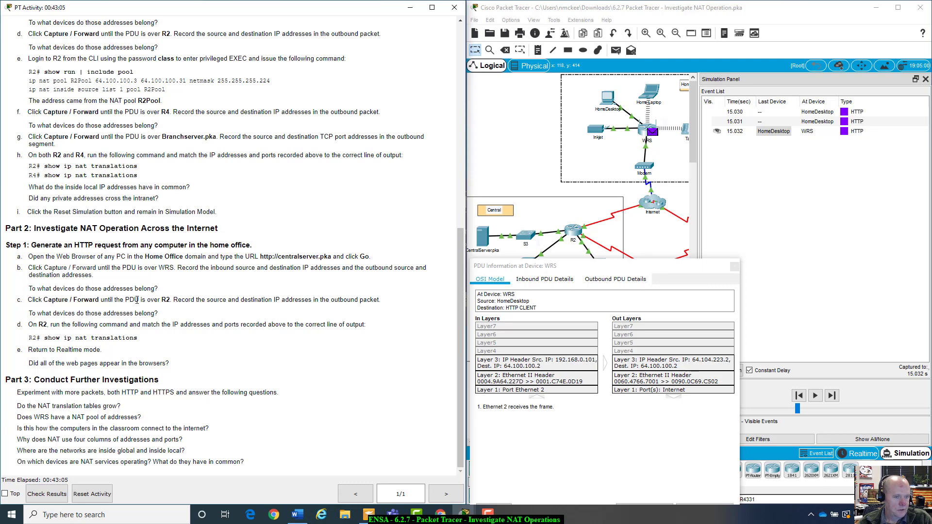
Close WRS's details and forward the HTTP packet through the Modem and ISP to R2
click(861, 254)
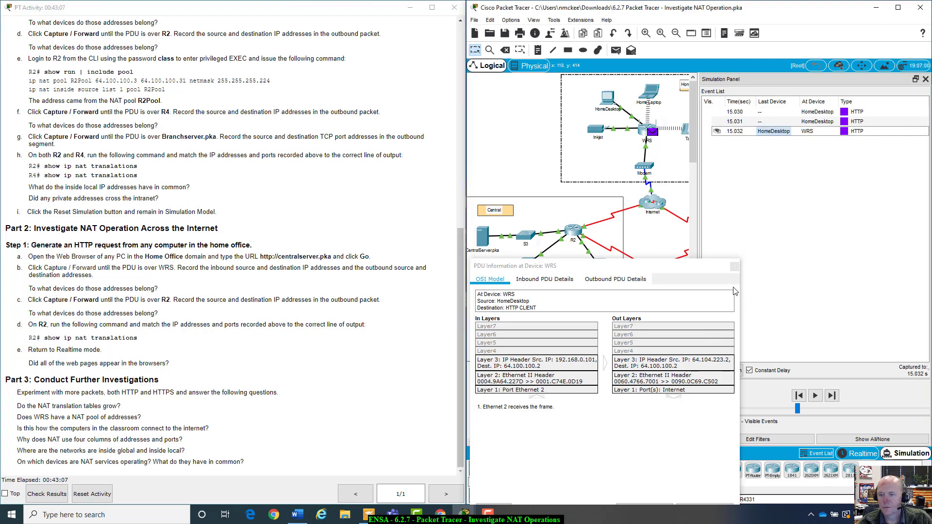
click(734, 266)
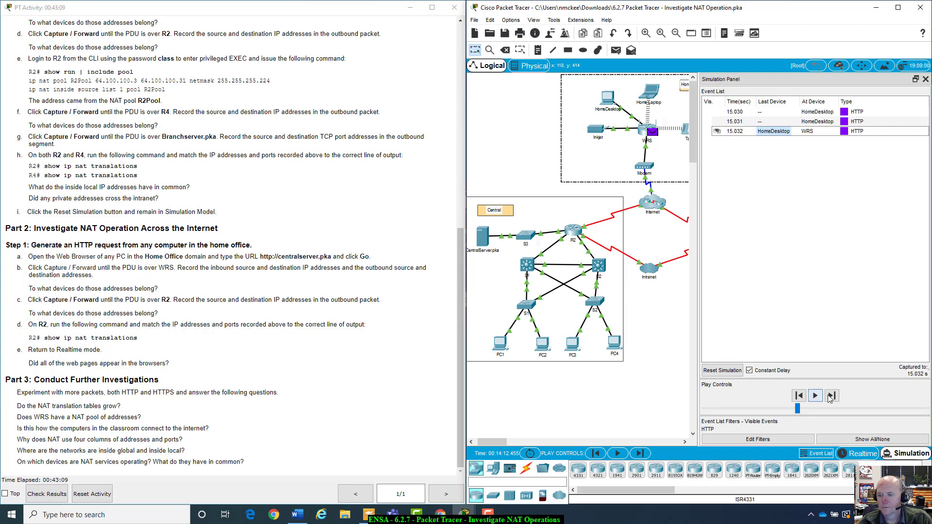
click(832, 397)
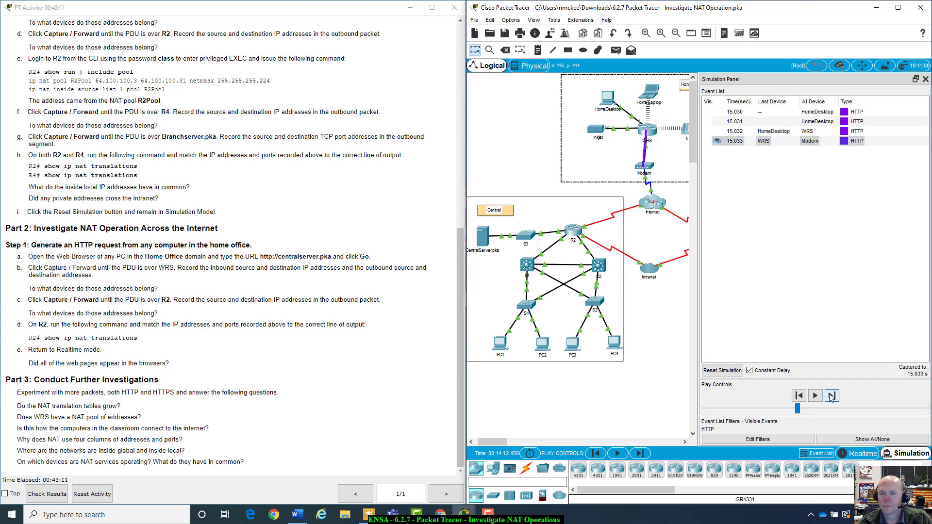
click(832, 396)
click(831, 396)
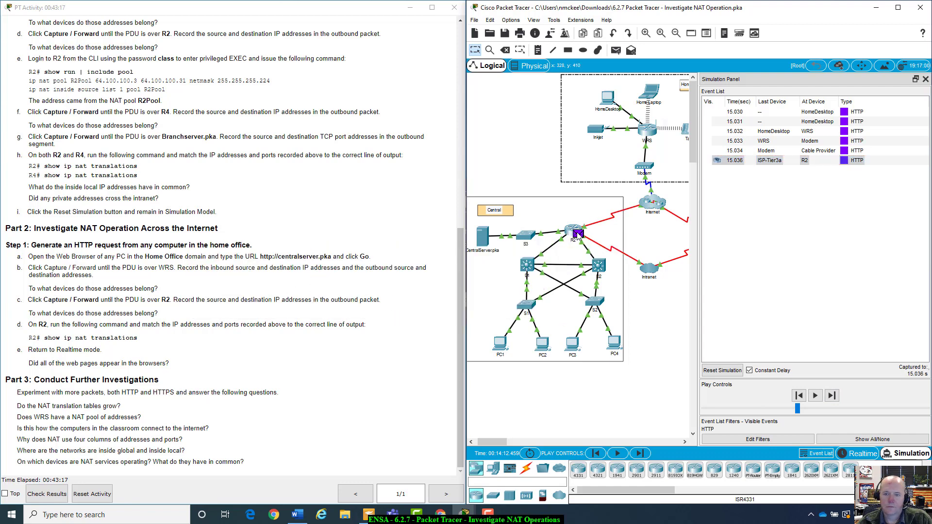
Glance at R2's packet details and highlight step c's instruction text
click(577, 235)
click(596, 119)
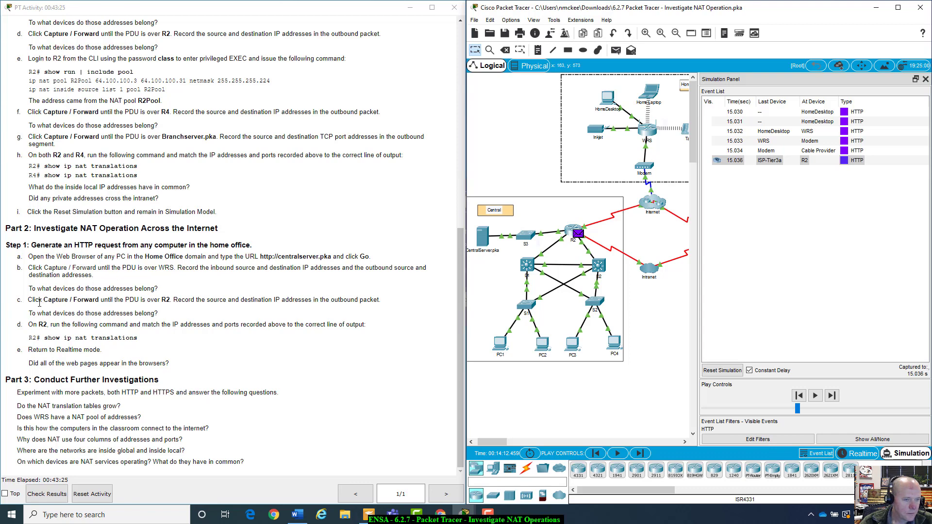
drag(34, 300, 374, 307)
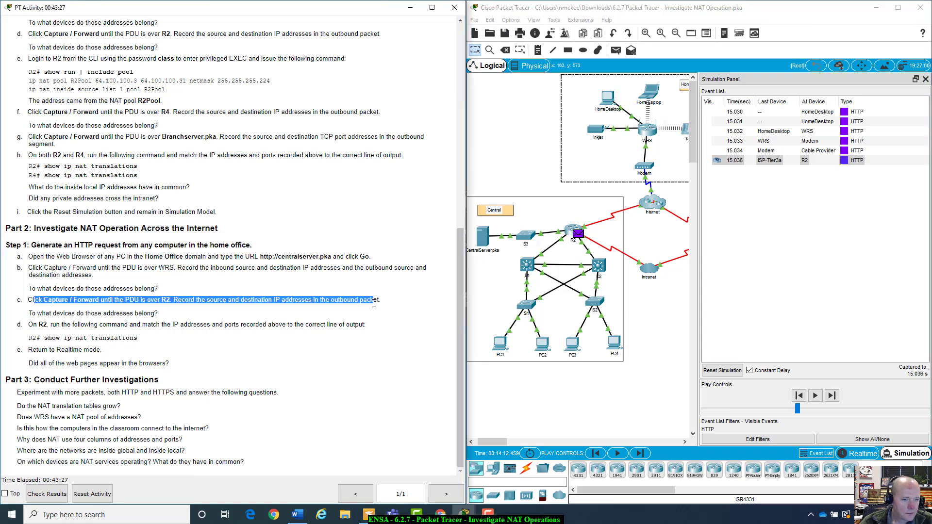
click(374, 307)
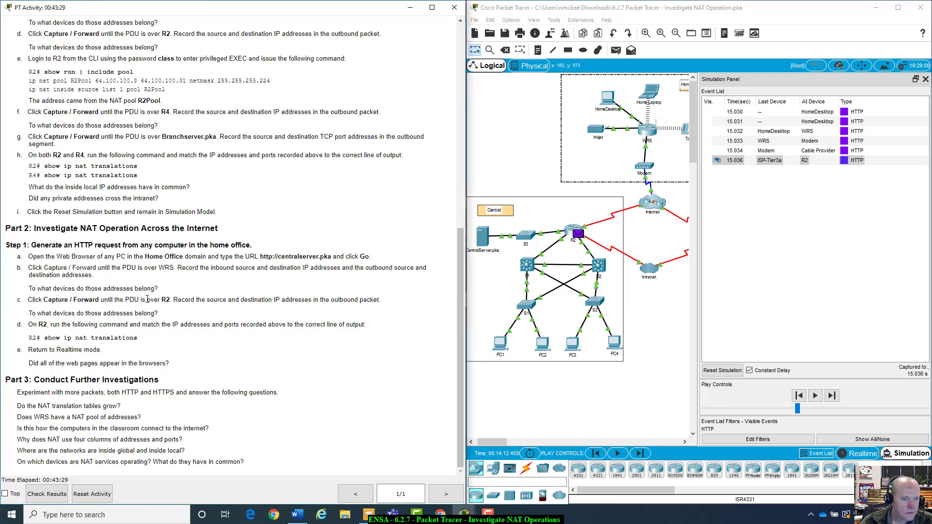
Open R2's 15.036 packet details showing destination 10.10.10.2 and move them lower right
click(791, 162)
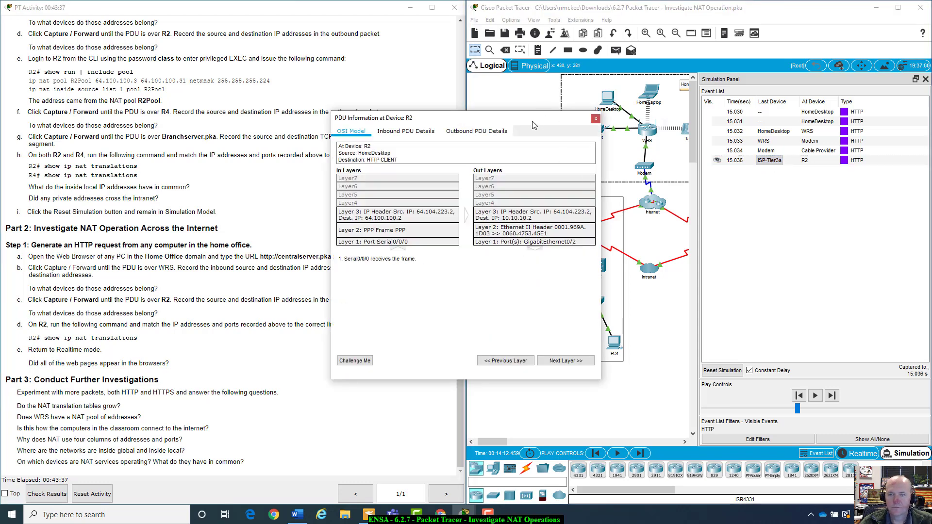
drag(534, 125, 682, 183)
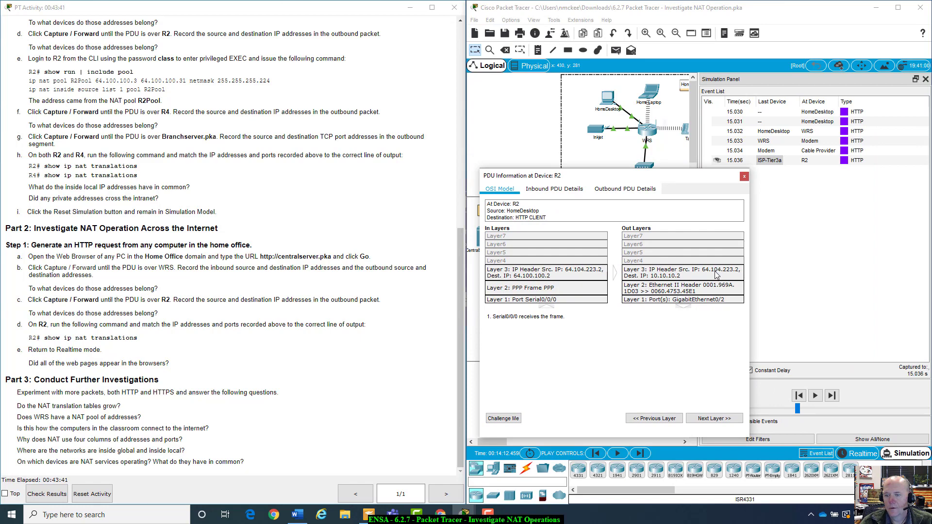
scroll(323, 205, up, 7)
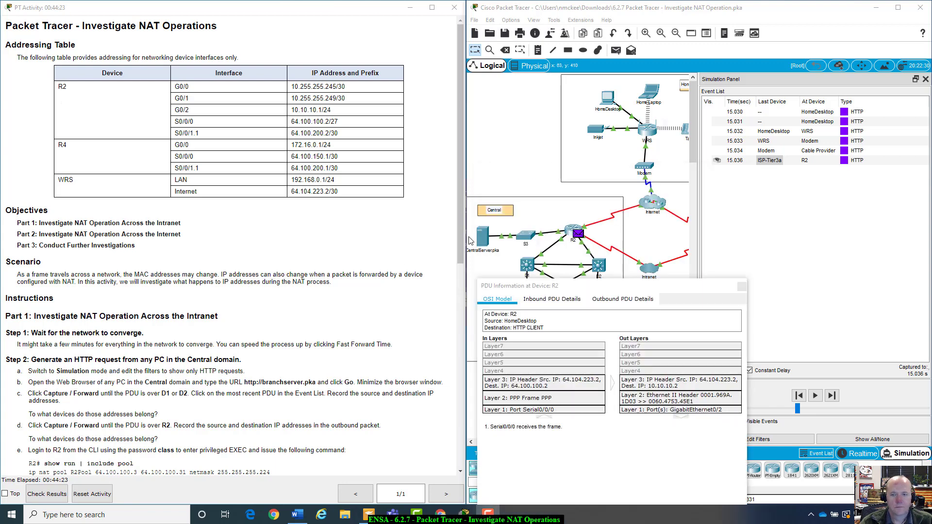
click(527, 164)
drag(576, 287, 612, 297)
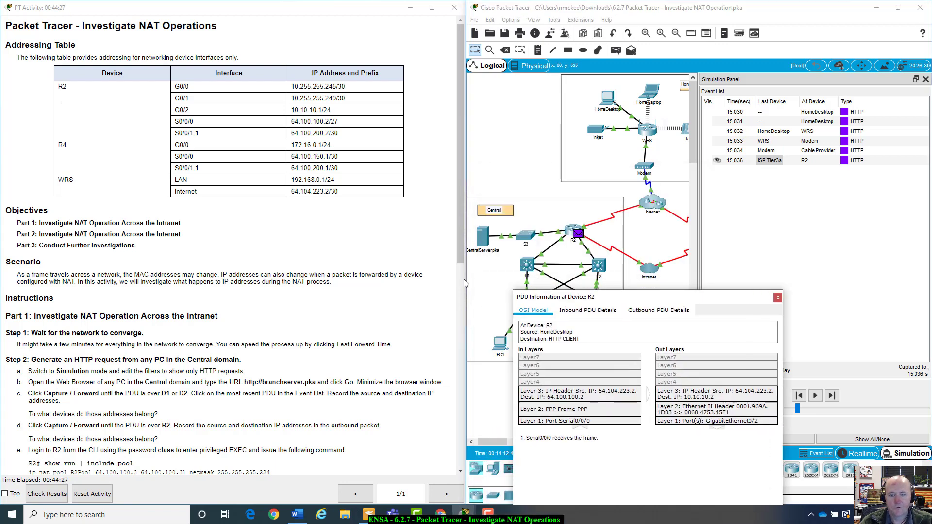
Confirm CentralServer's IP configuration shows 10.10.10.2
click(483, 245)
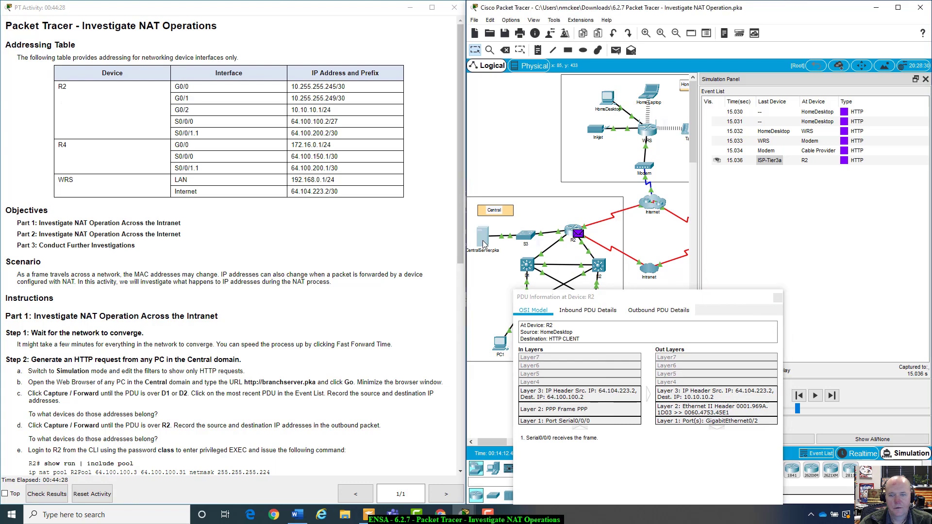
click(442, 128)
click(381, 152)
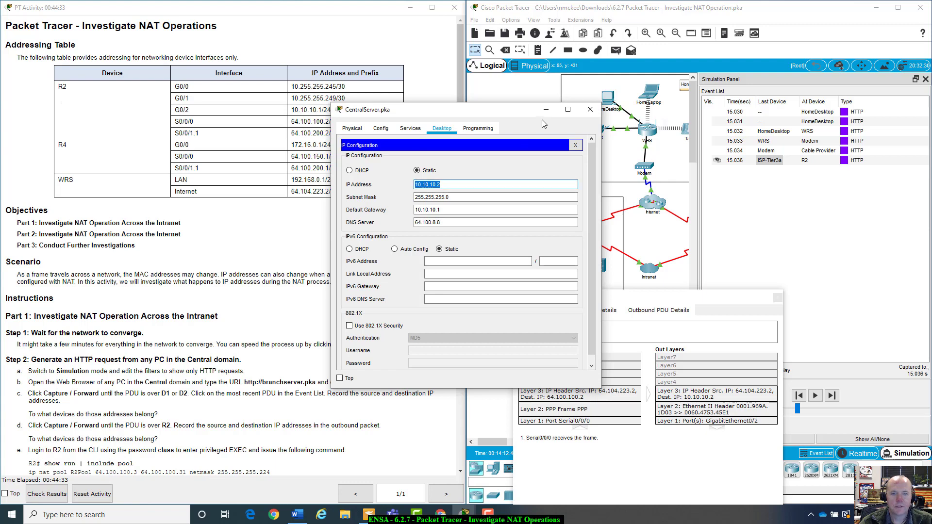
click(591, 109)
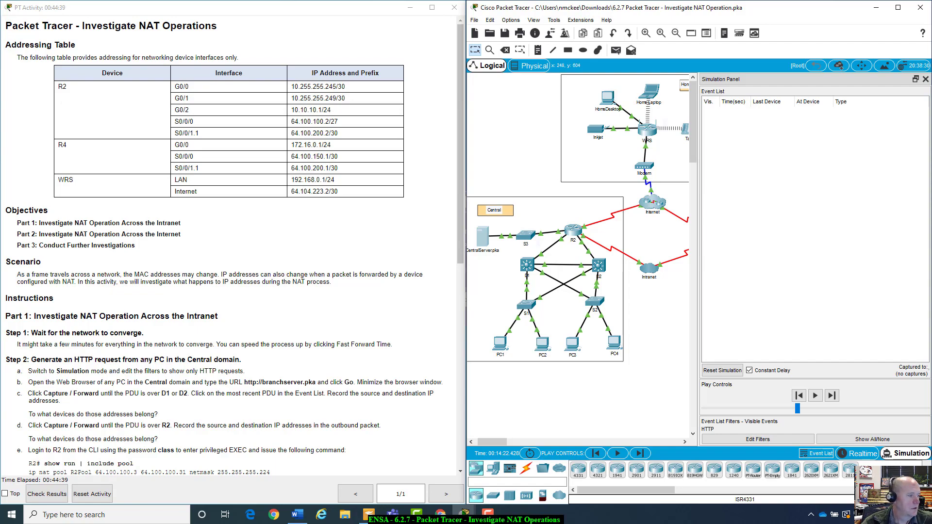
Step the simulation, toggle Realtime and back, and widen the topology beside the event list
scroll(22, 334, down, 9)
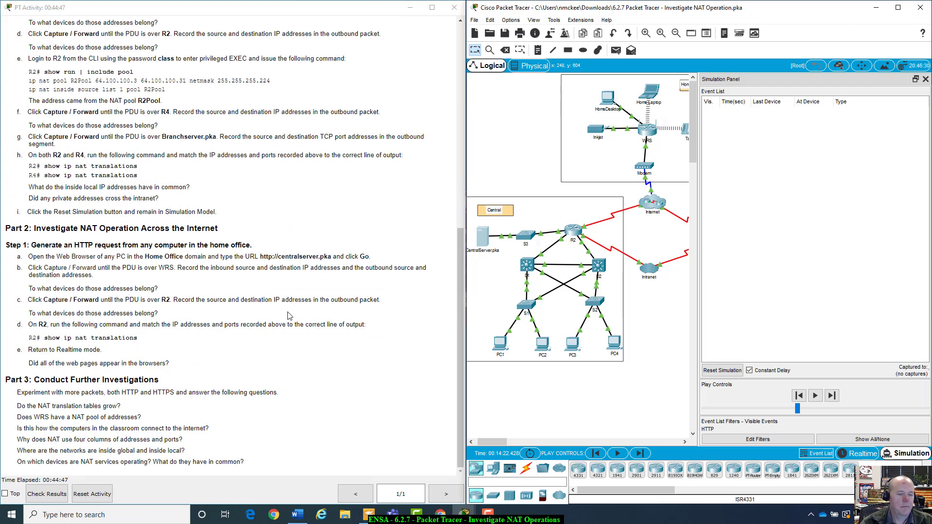
click(831, 397)
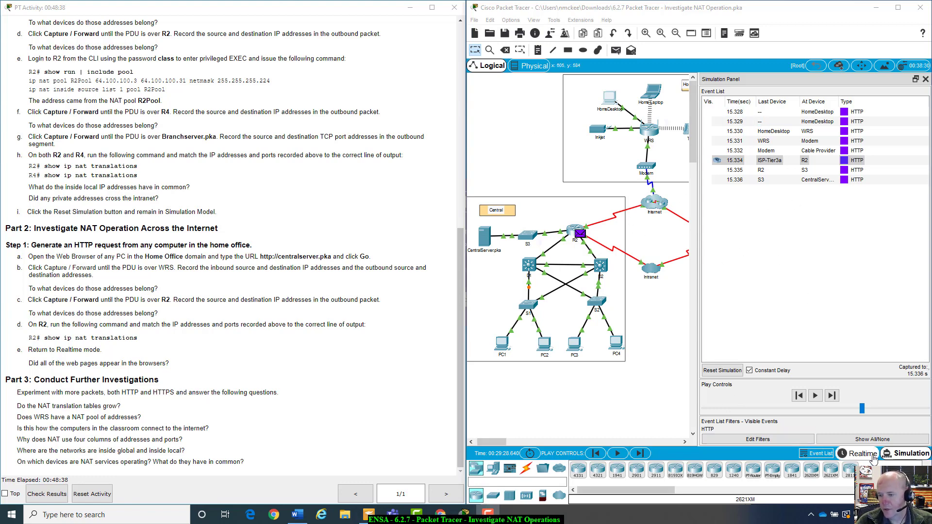
click(858, 458)
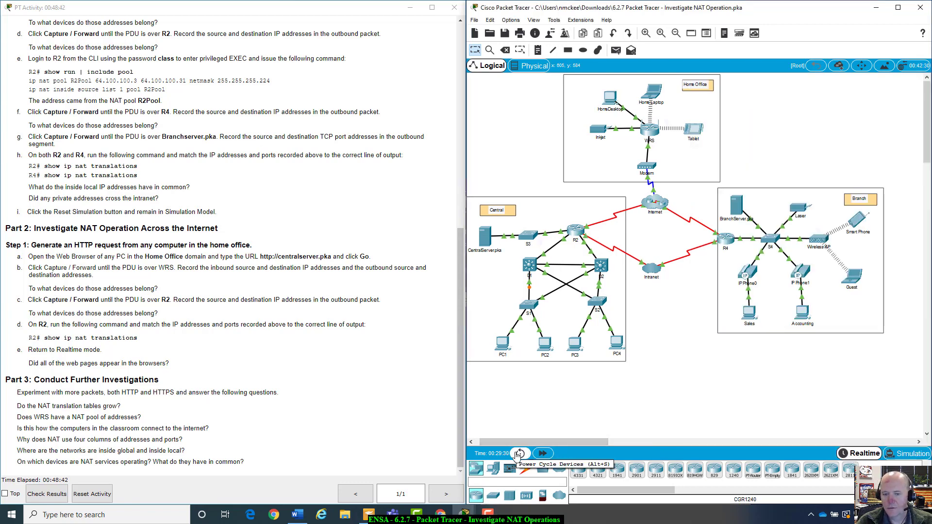
click(899, 456)
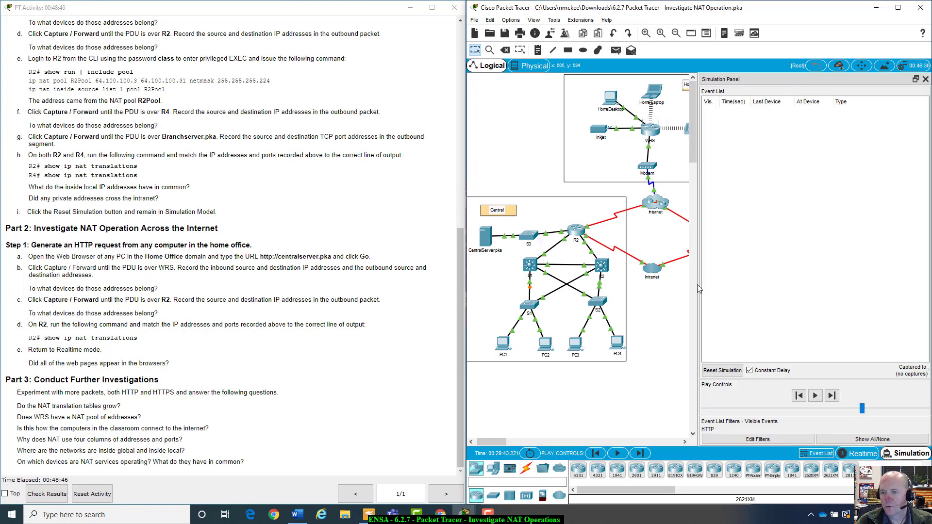
drag(699, 293, 756, 337)
click(864, 396)
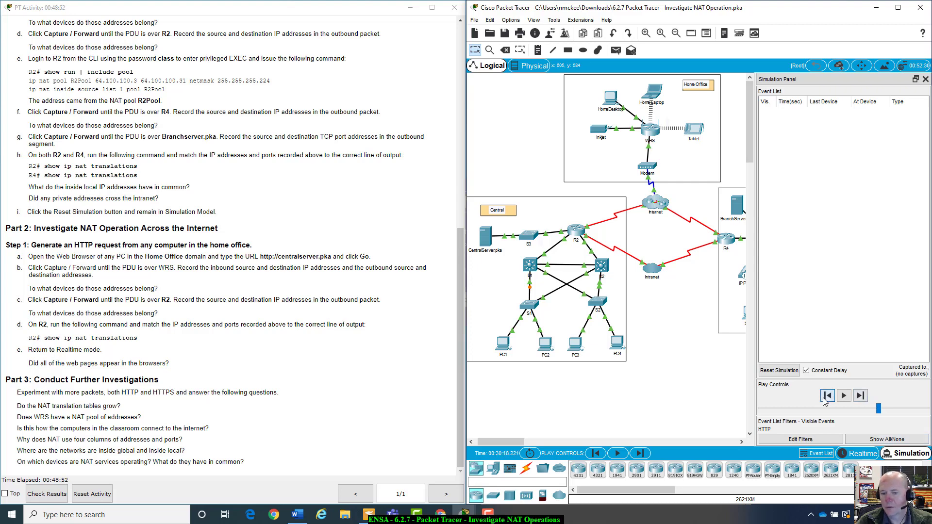
Set playback speed to slowest, hide the event list, and return to Realtime mode
click(926, 79)
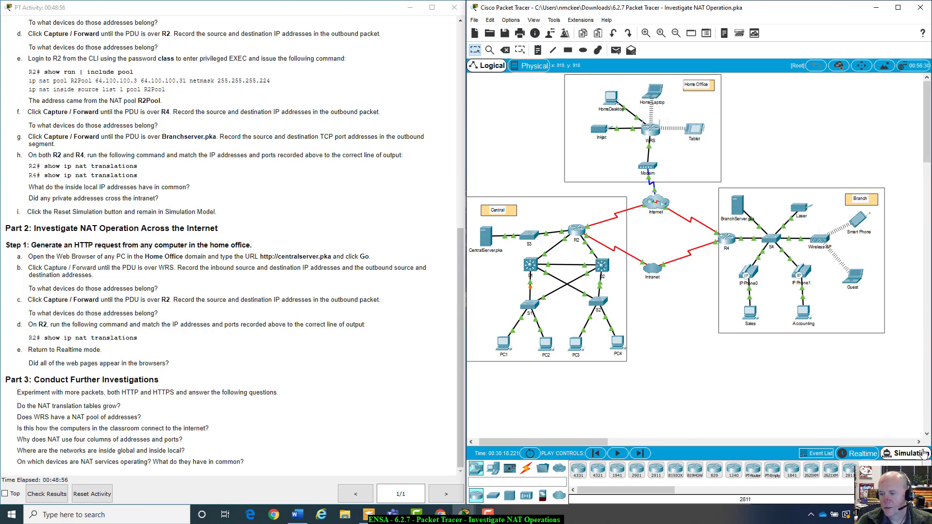
click(906, 453)
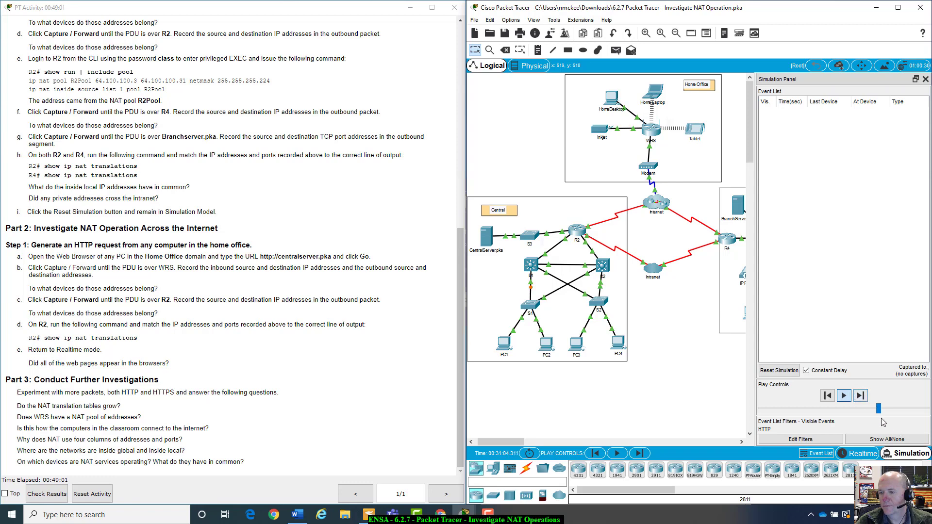
drag(879, 410, 761, 410)
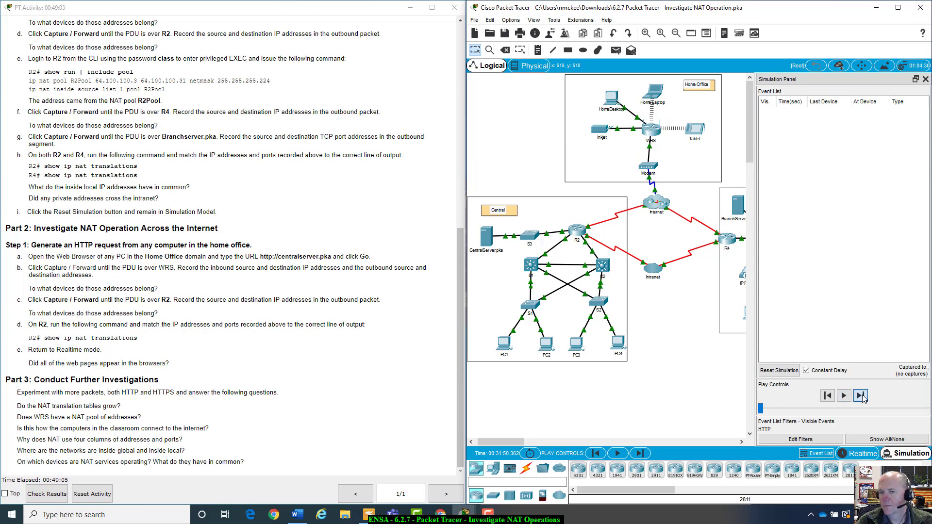
click(926, 78)
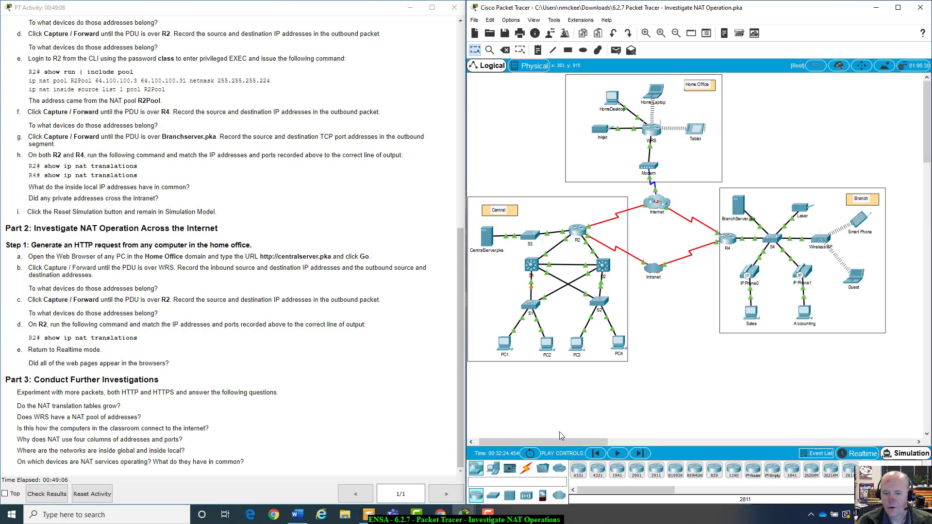
click(860, 453)
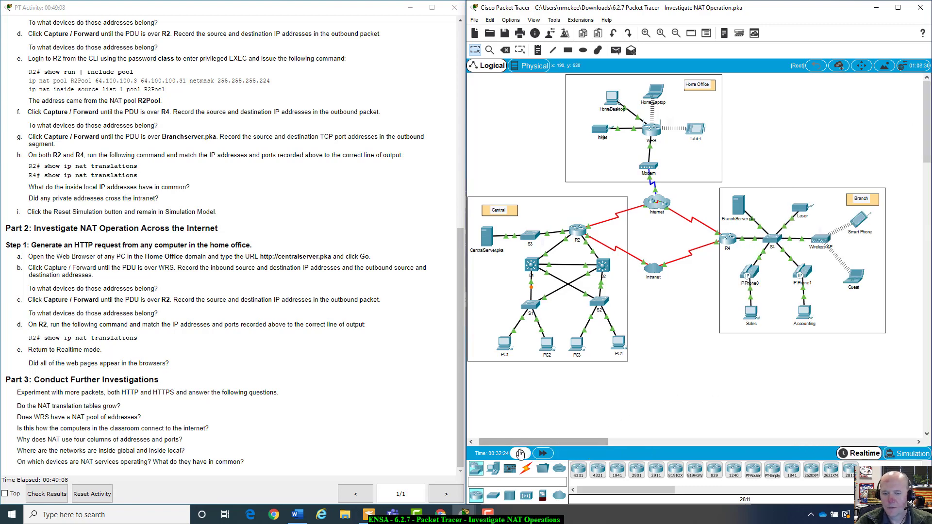
Power-cycle and reset all devices, then fast-forward time to 00:38:13 until links are green
click(521, 453)
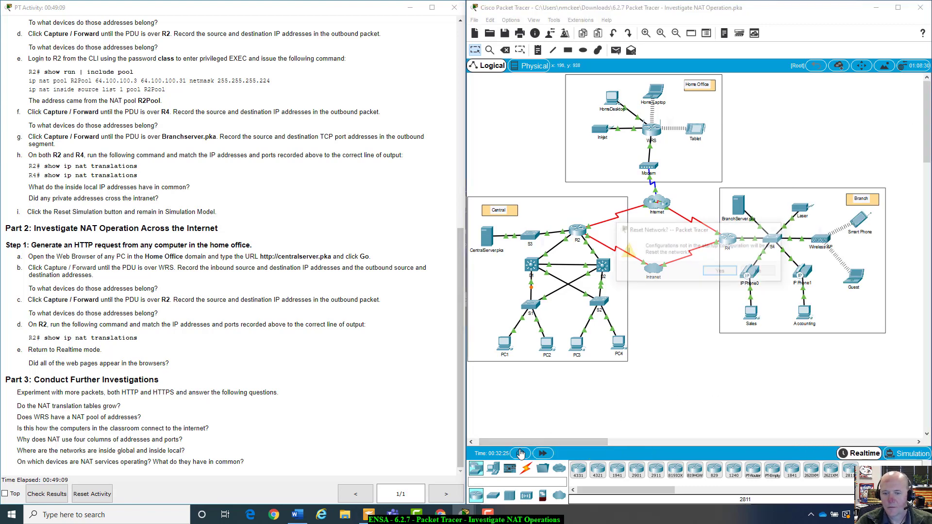
click(719, 273)
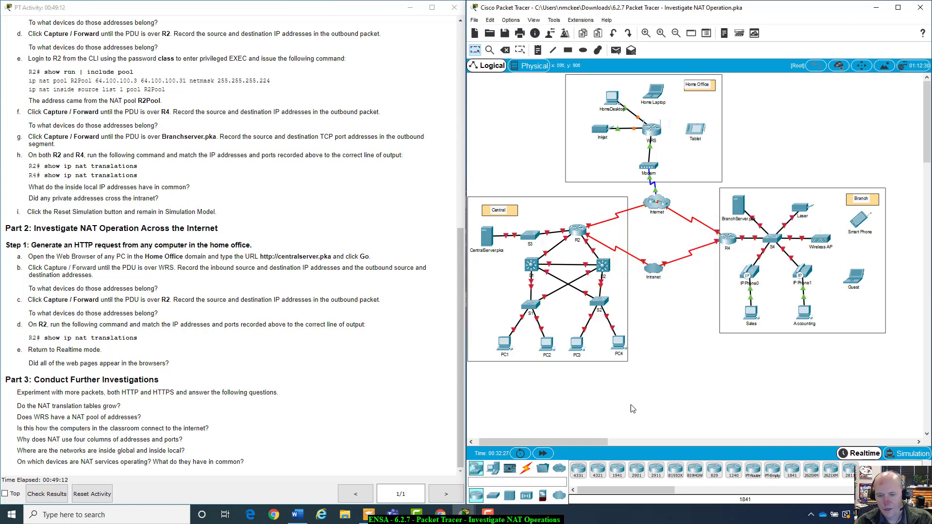
click(541, 454)
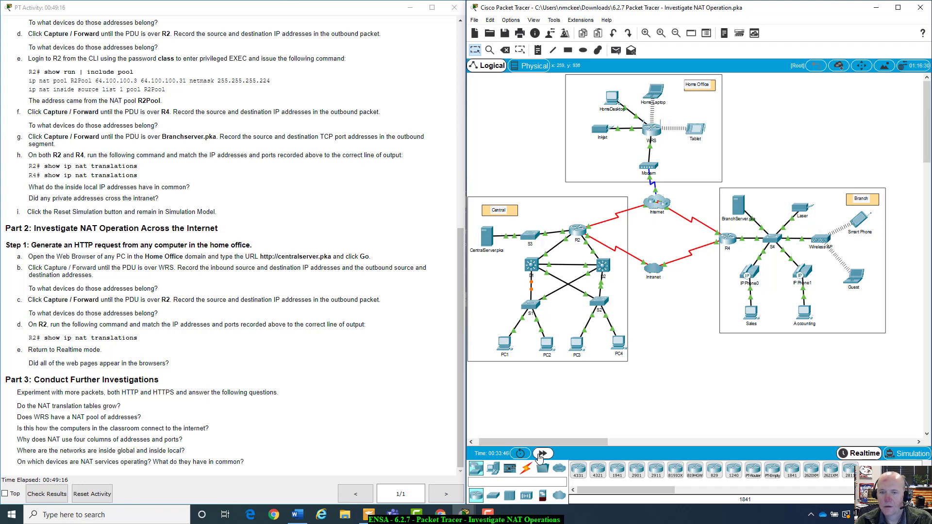
click(541, 455)
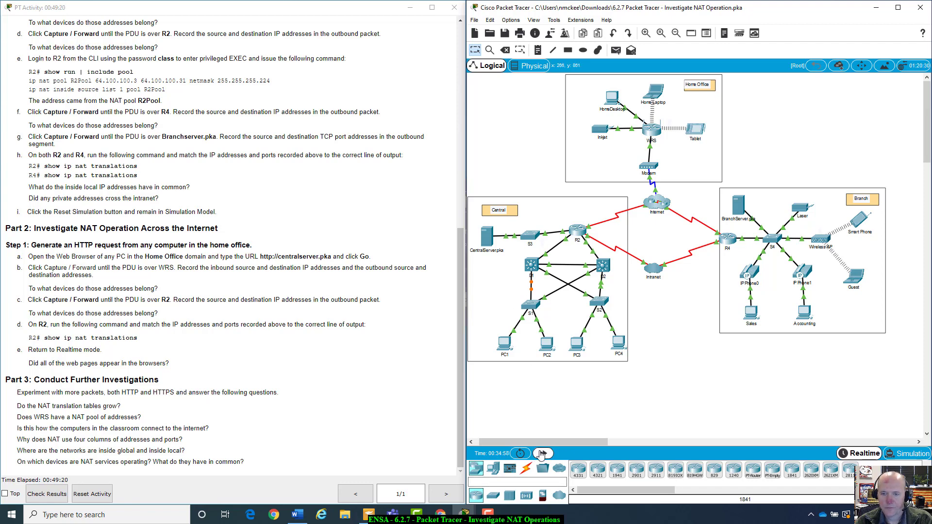
click(541, 454)
click(542, 454)
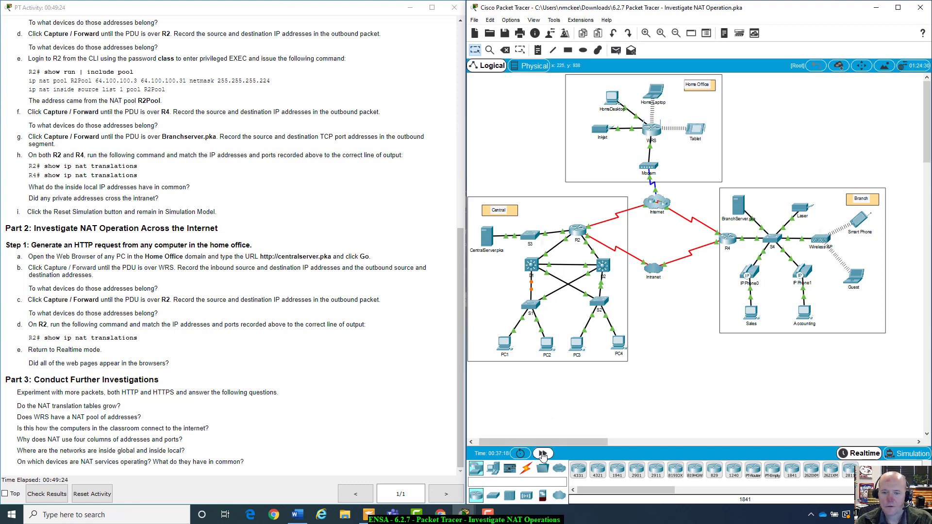
click(542, 454)
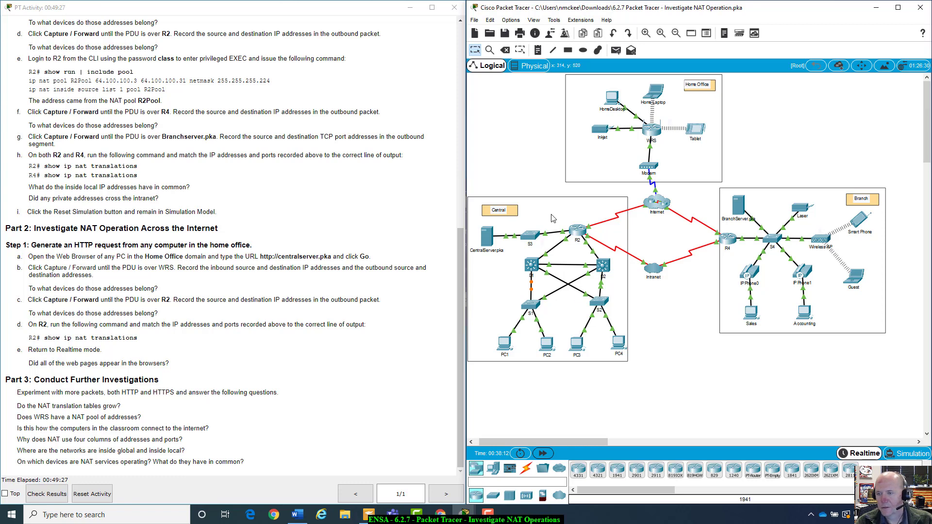
Switch to Simulation mode with the event filter capturing only HTTP
click(901, 455)
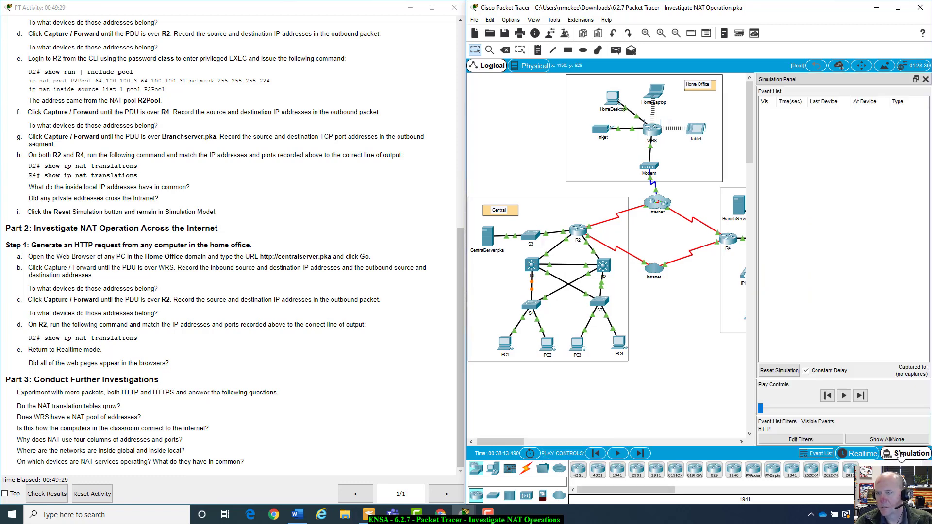
click(818, 439)
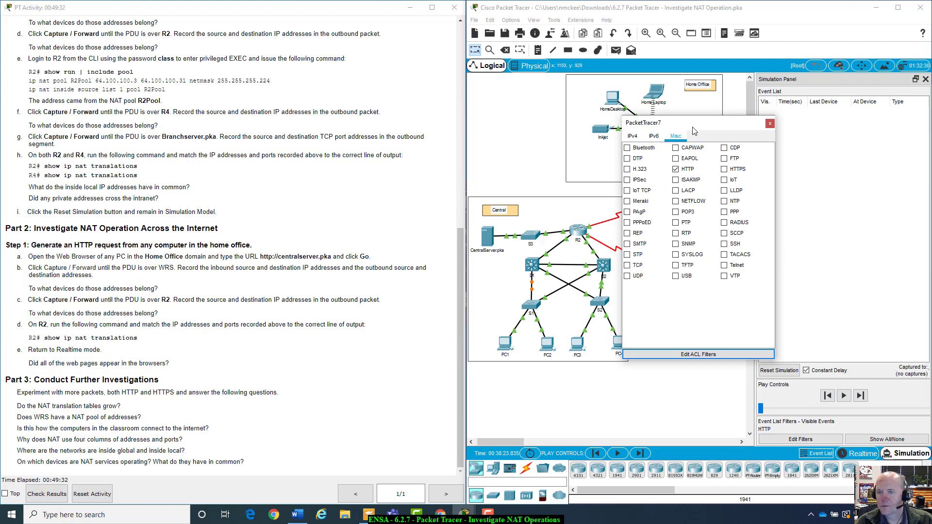
click(770, 124)
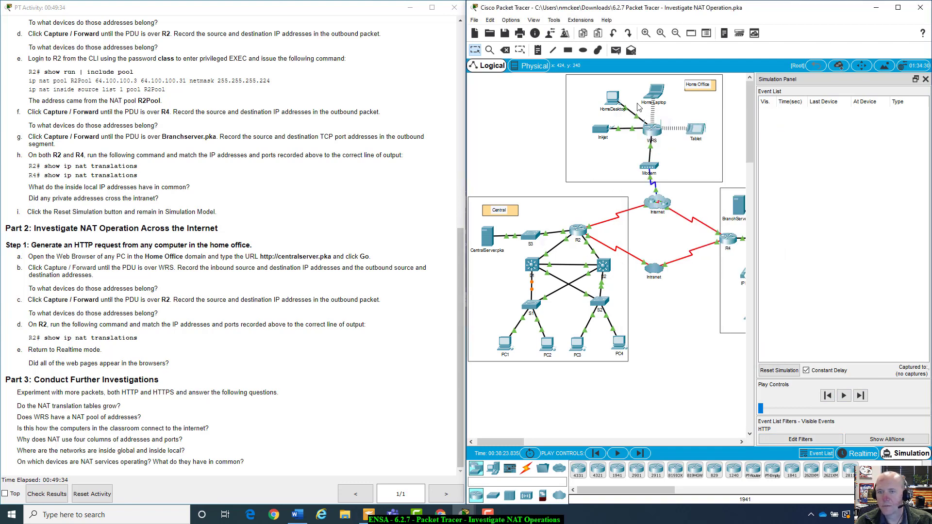
click(611, 100)
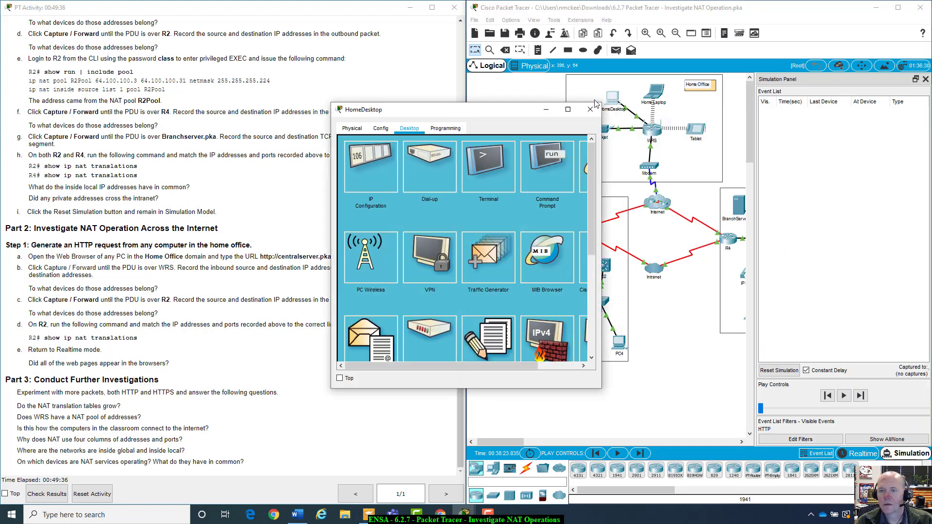
drag(516, 105, 752, 200)
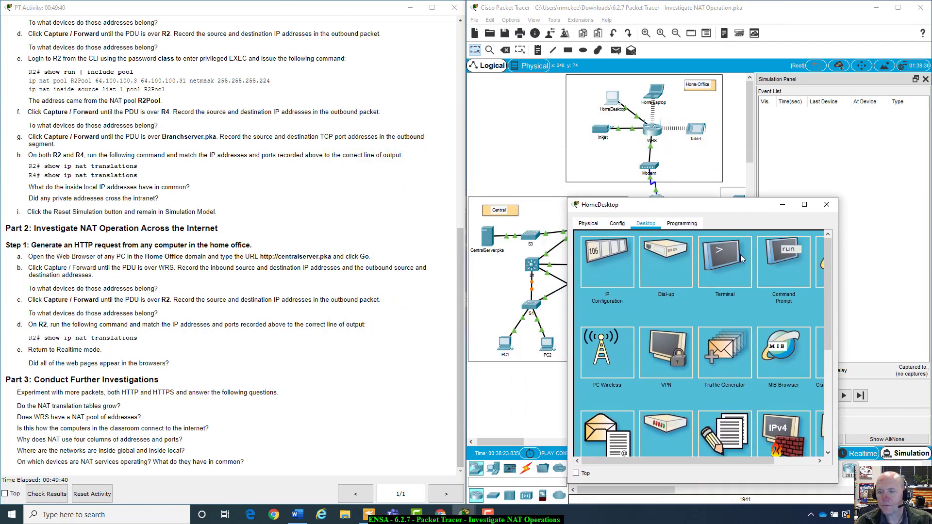
click(822, 265)
click(653, 252)
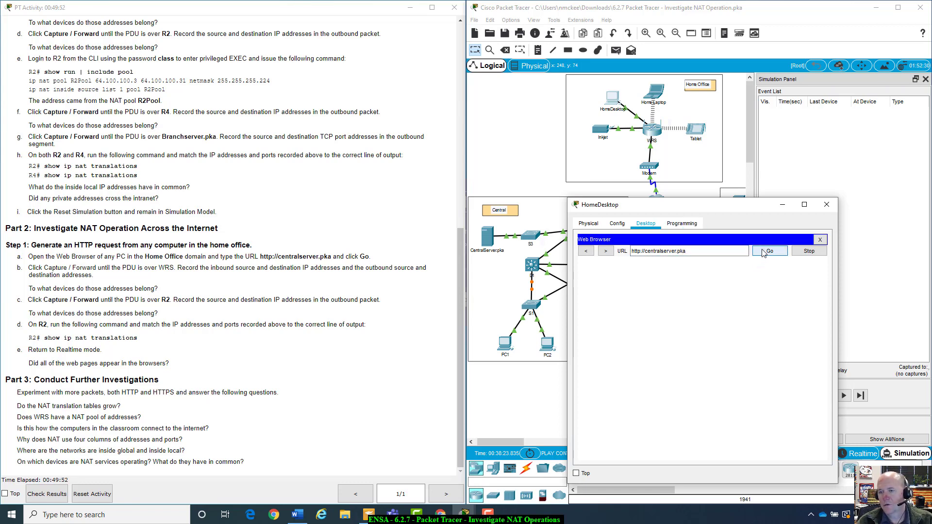
click(826, 205)
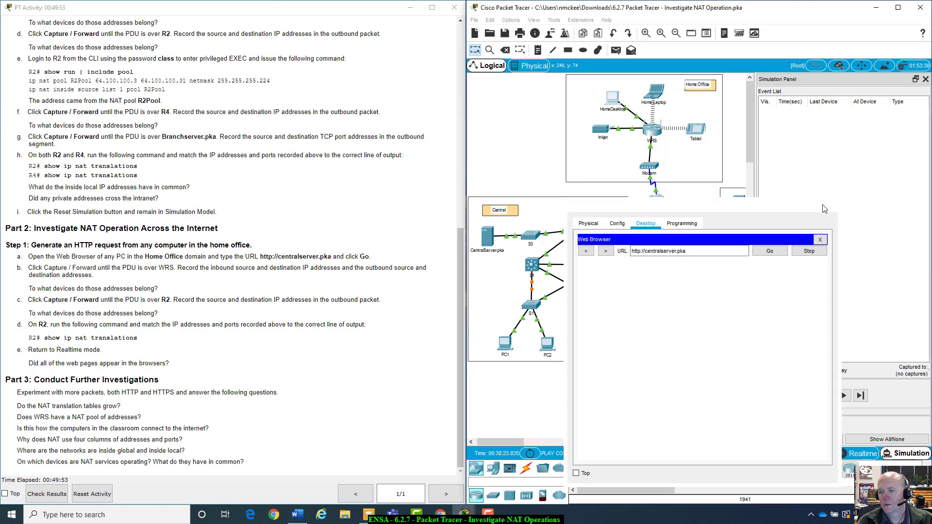
Step the simulation forward four times, then hide the event list to show the Branch network
click(861, 397)
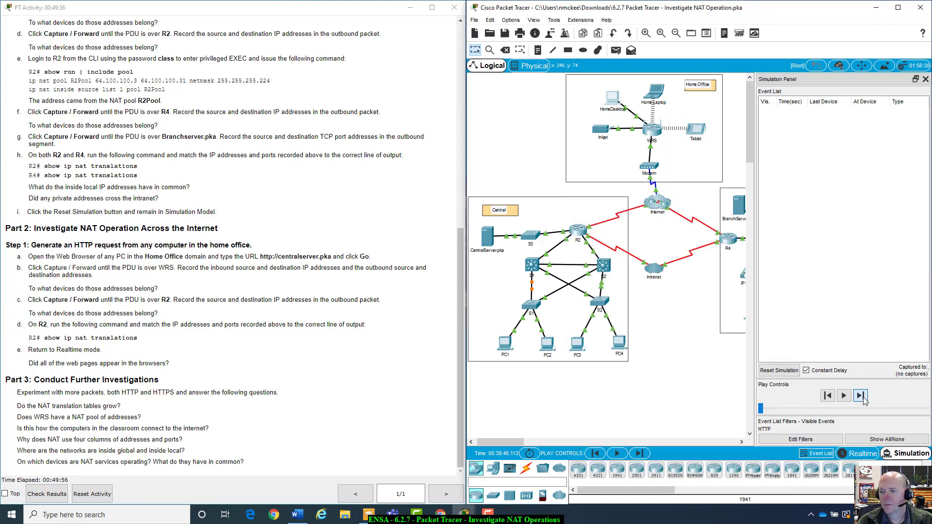
click(862, 397)
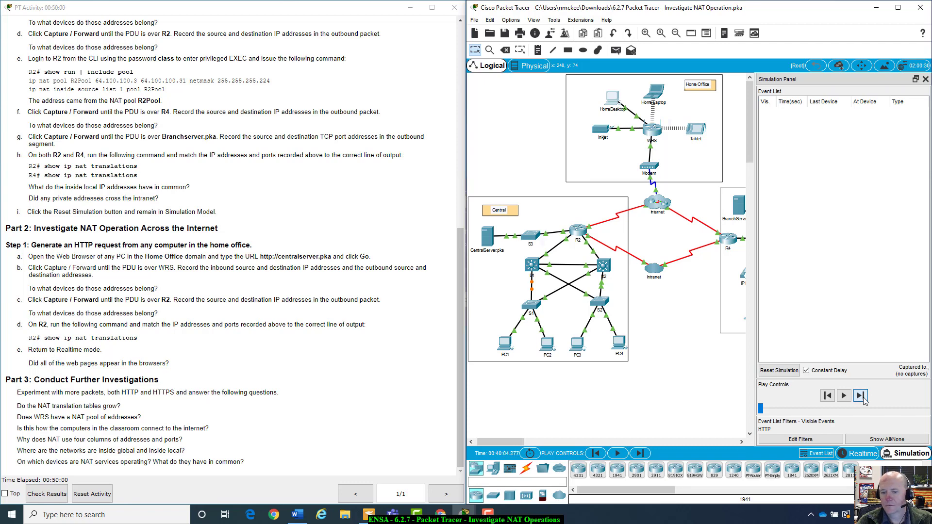
click(858, 396)
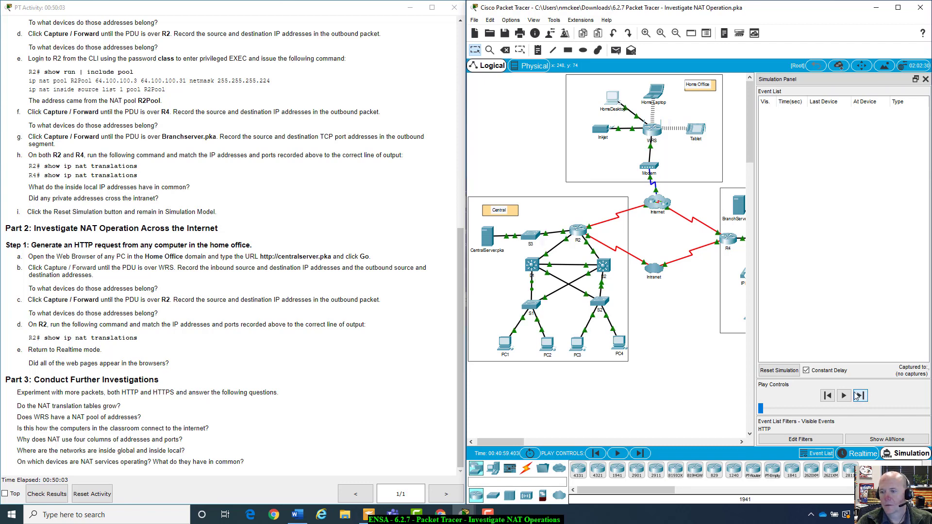
click(857, 396)
click(926, 78)
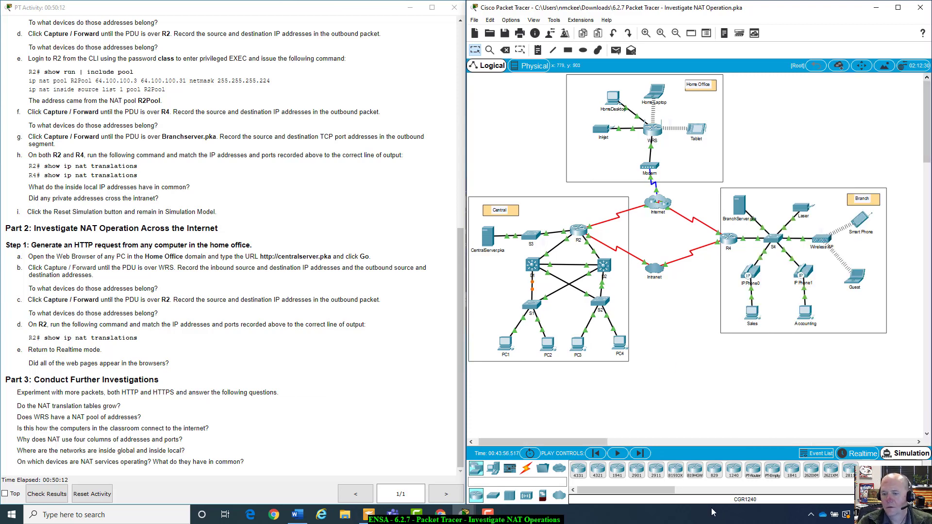
Reset the whole network, return to Simulation mode and close the simulation panel
click(534, 456)
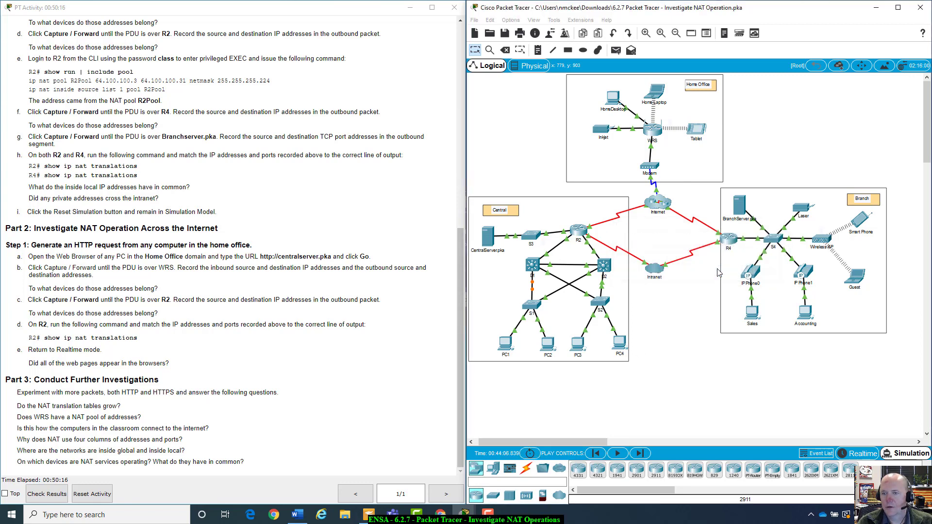
click(721, 273)
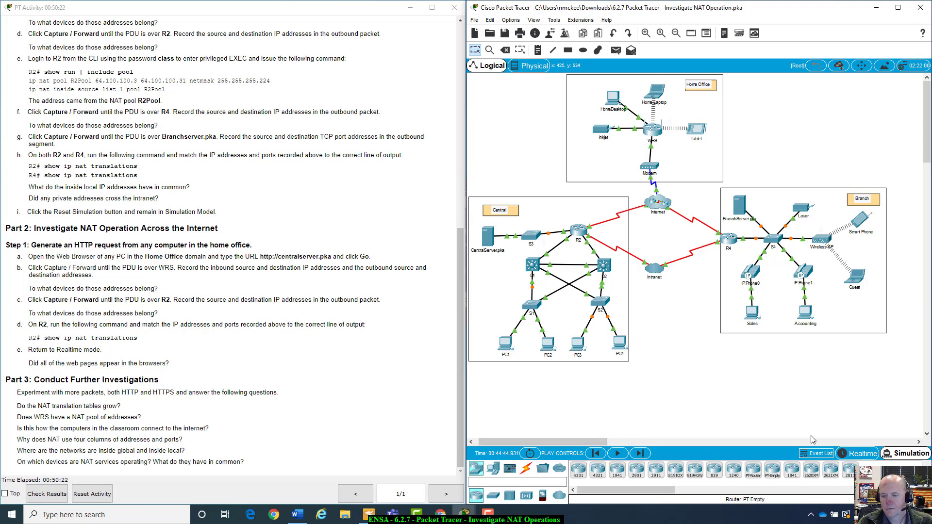
click(897, 455)
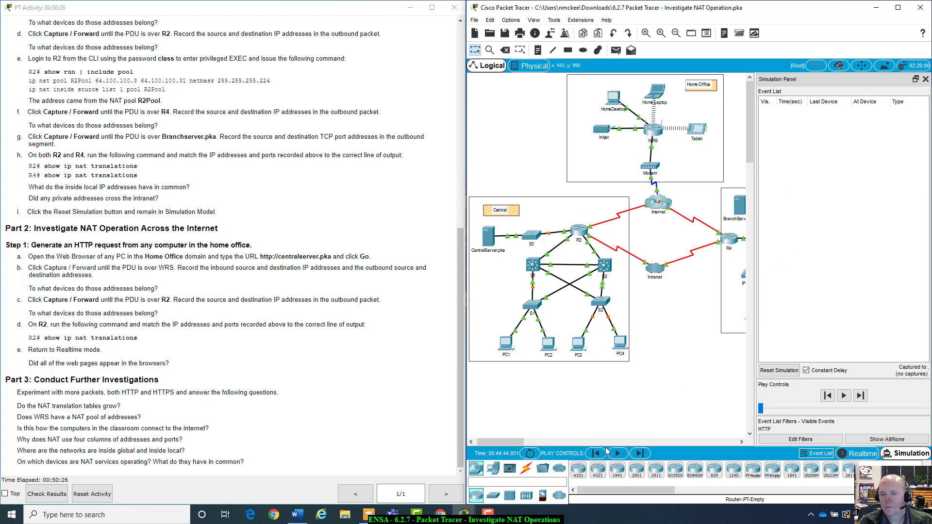
click(926, 79)
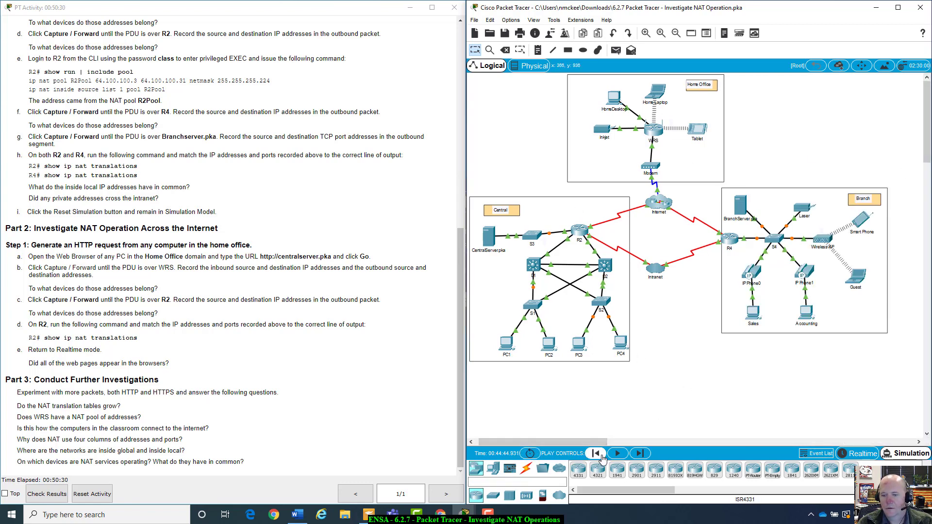
Fast-forward network time twice in Realtime, then return to Simulation and reset the simulation
click(872, 457)
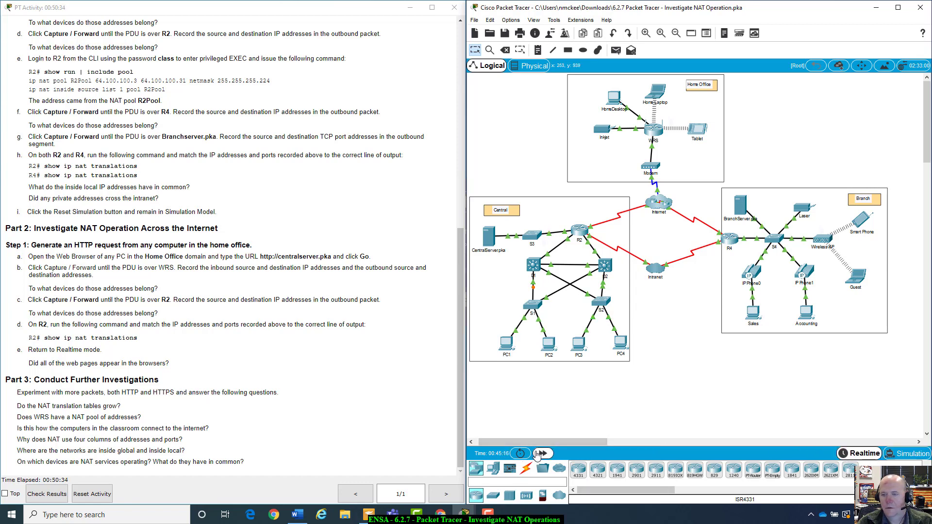
click(540, 454)
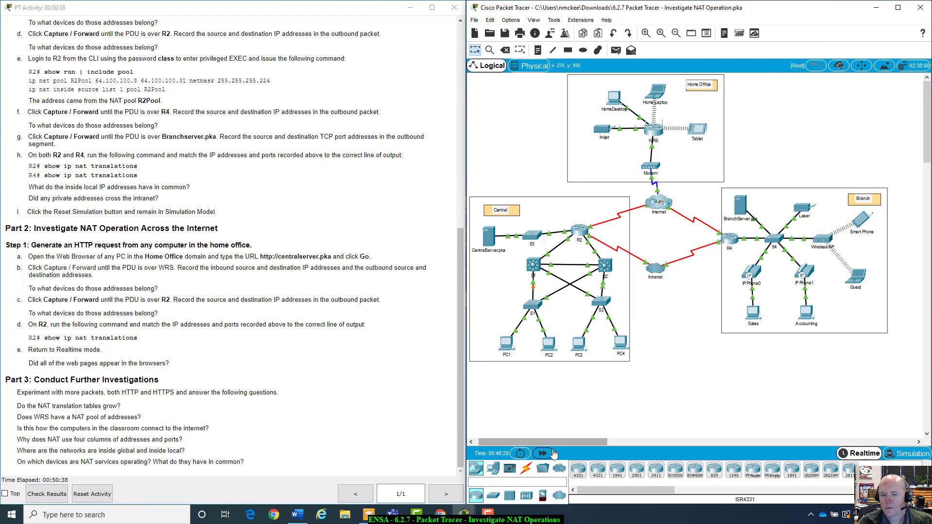
click(543, 453)
click(907, 454)
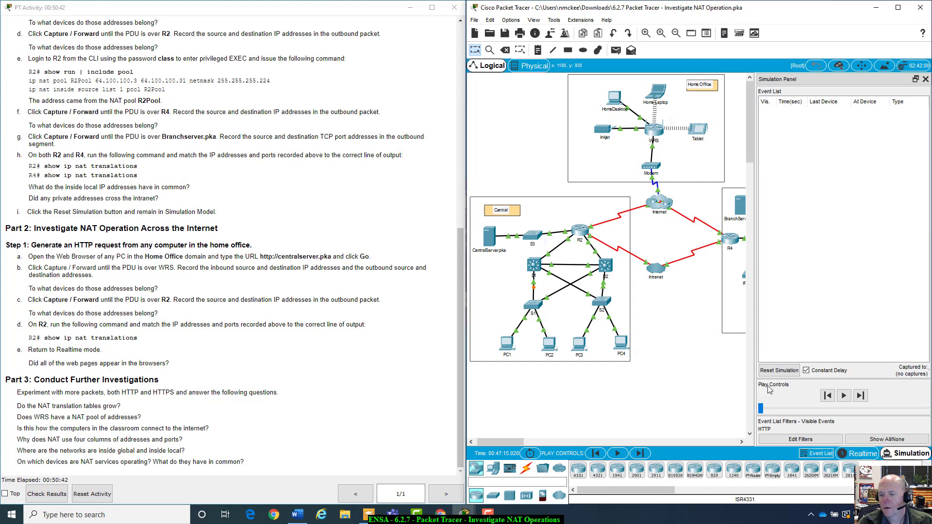
click(780, 371)
click(615, 100)
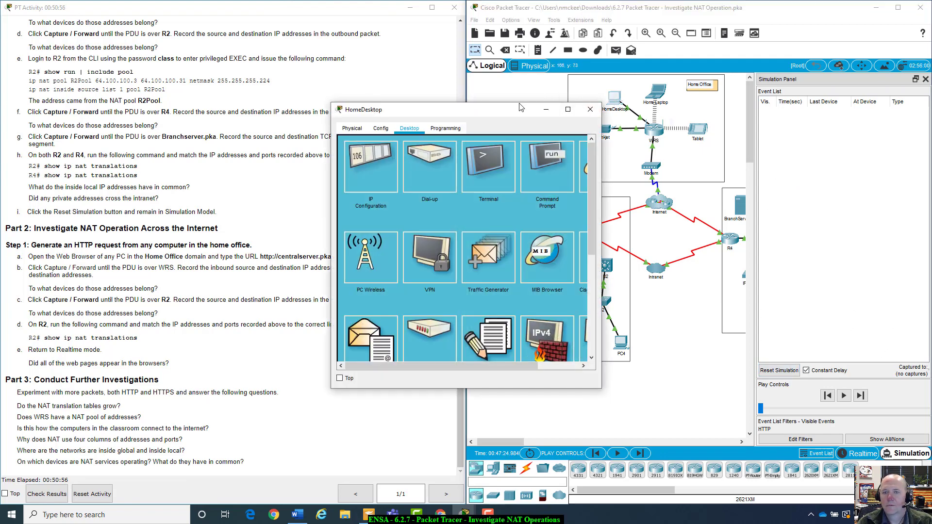
drag(518, 108, 660, 168)
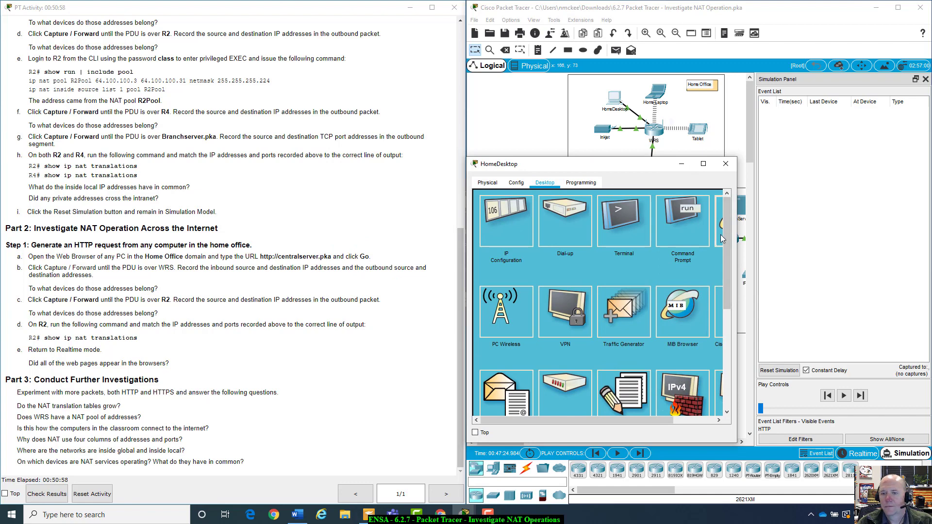
click(721, 238)
click(595, 210)
text(http)
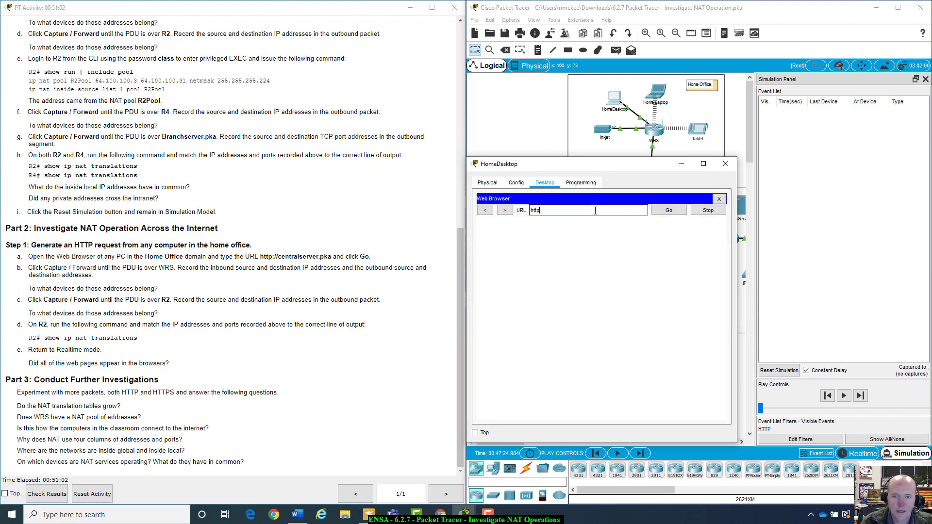
text(:)
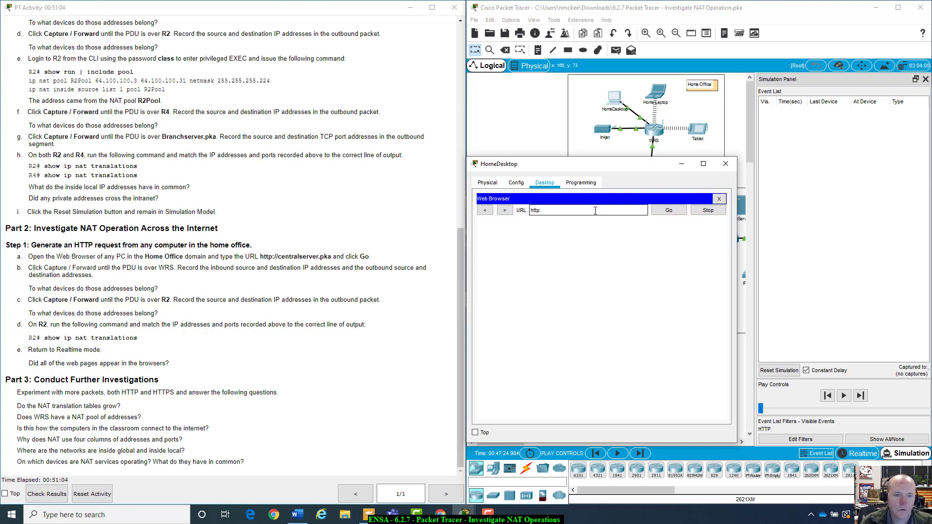
text(//ce)
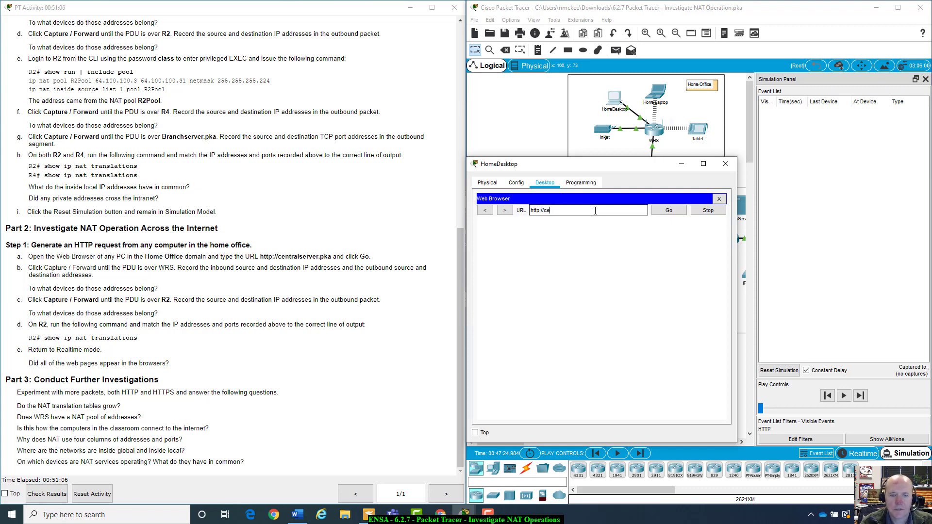
text(ntralserver.pka)
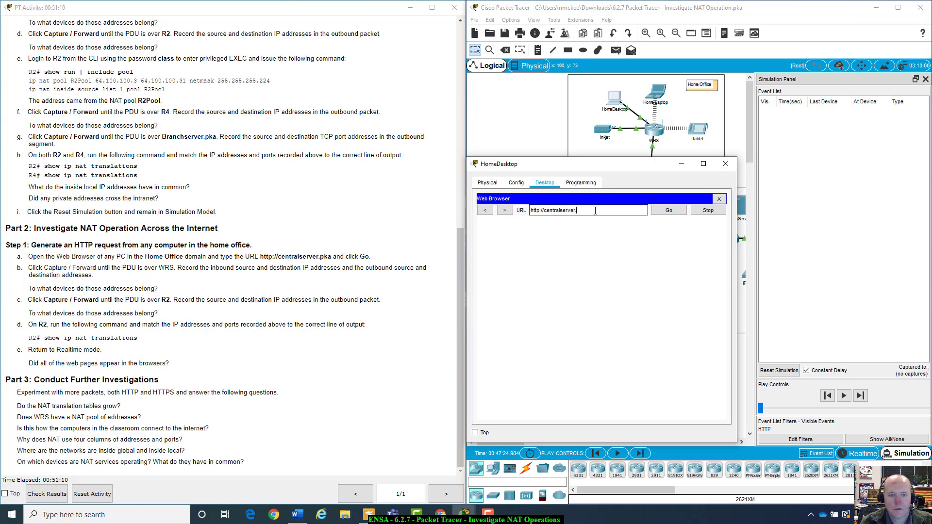
click(678, 213)
drag(655, 163, 661, 189)
click(730, 190)
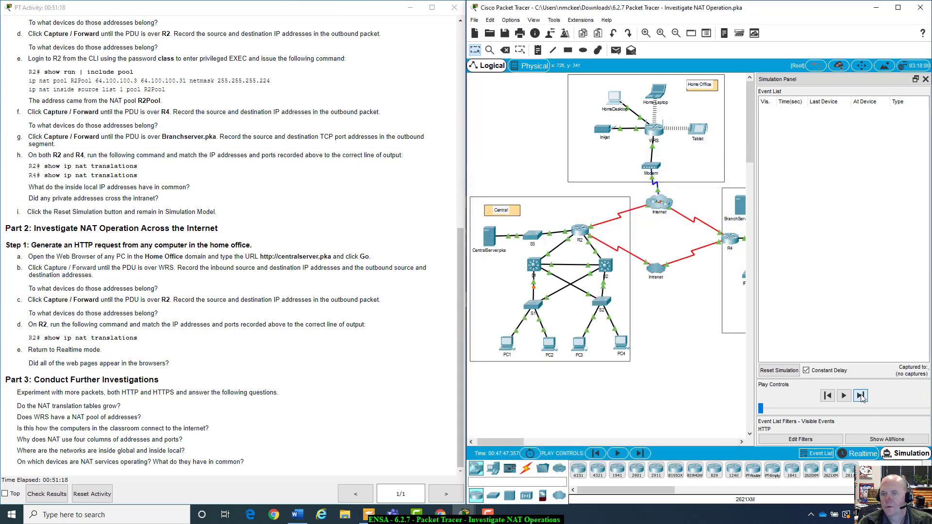
click(861, 396)
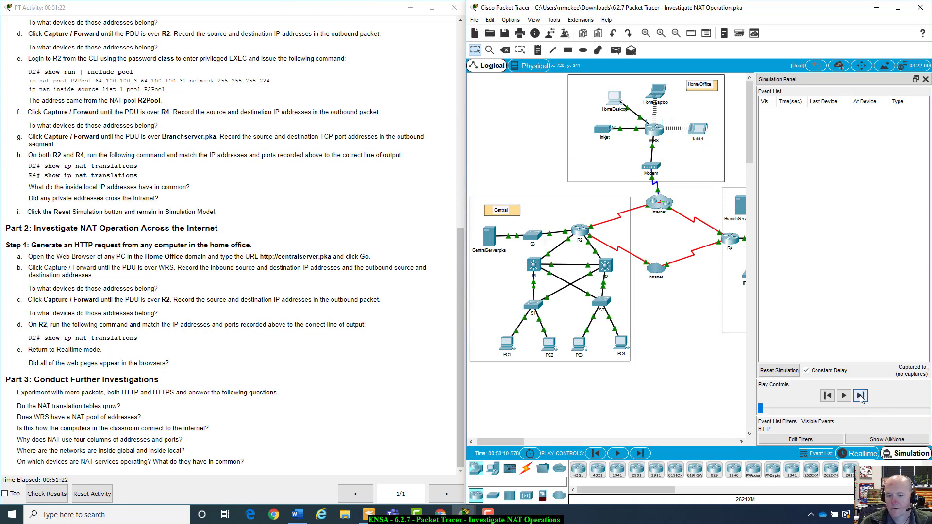
click(845, 396)
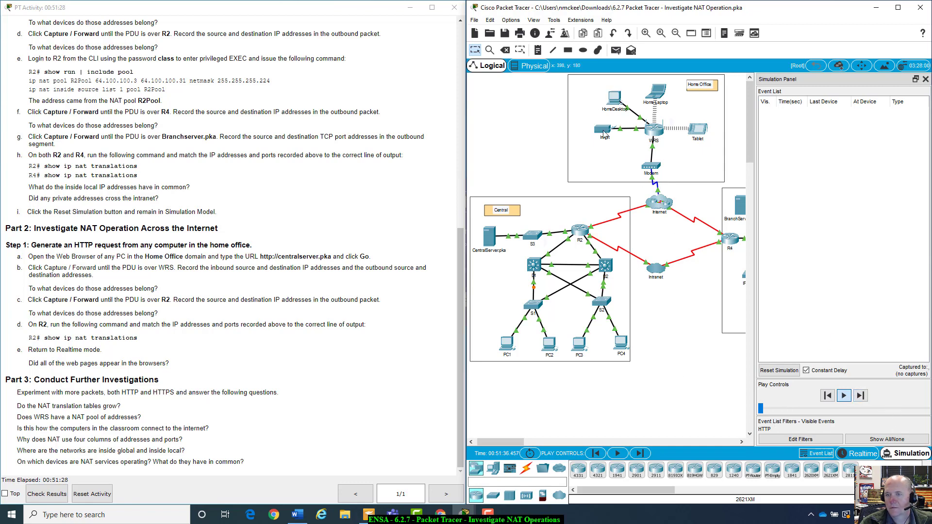
click(619, 104)
drag(526, 113, 639, 147)
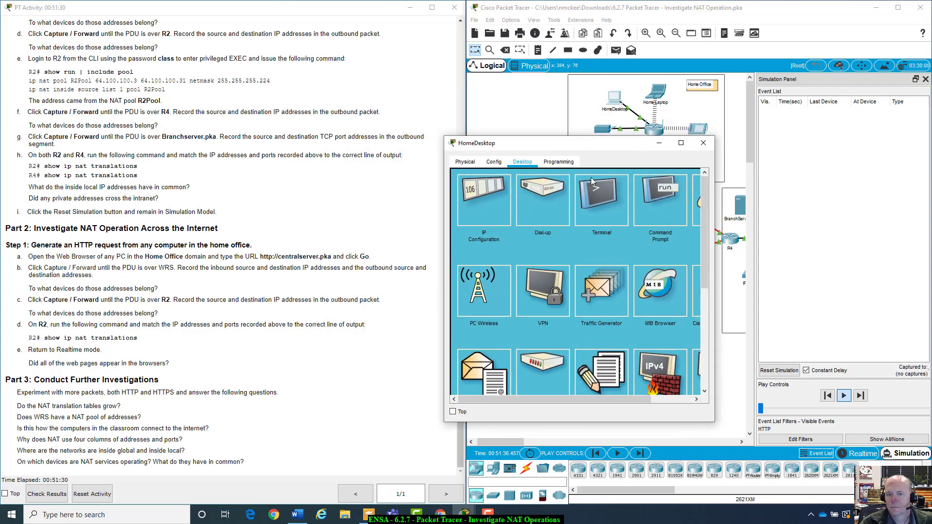
click(699, 206)
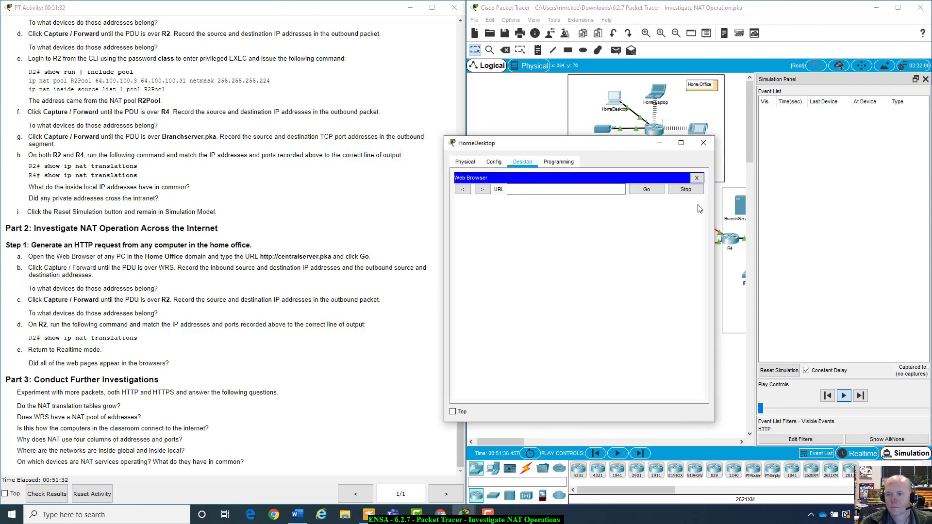
click(615, 188)
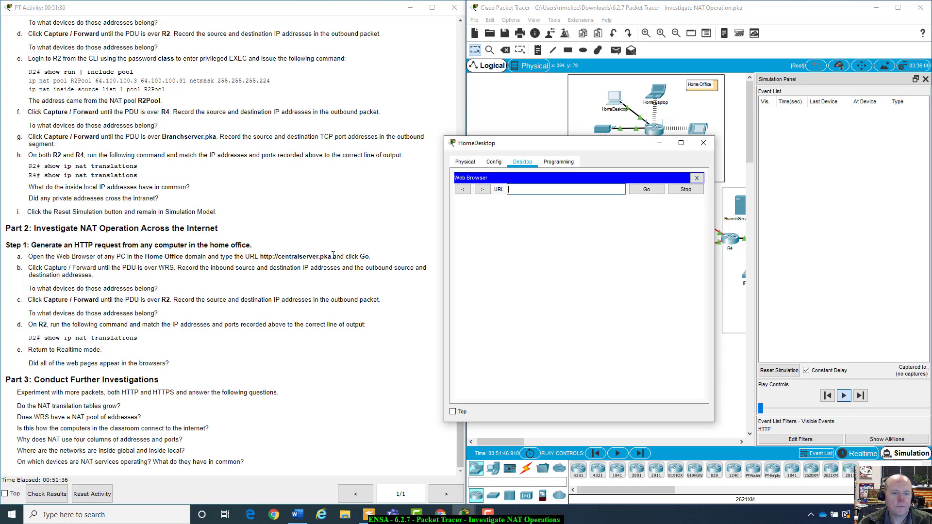
drag(333, 256, 258, 259)
key(ctrl+c)
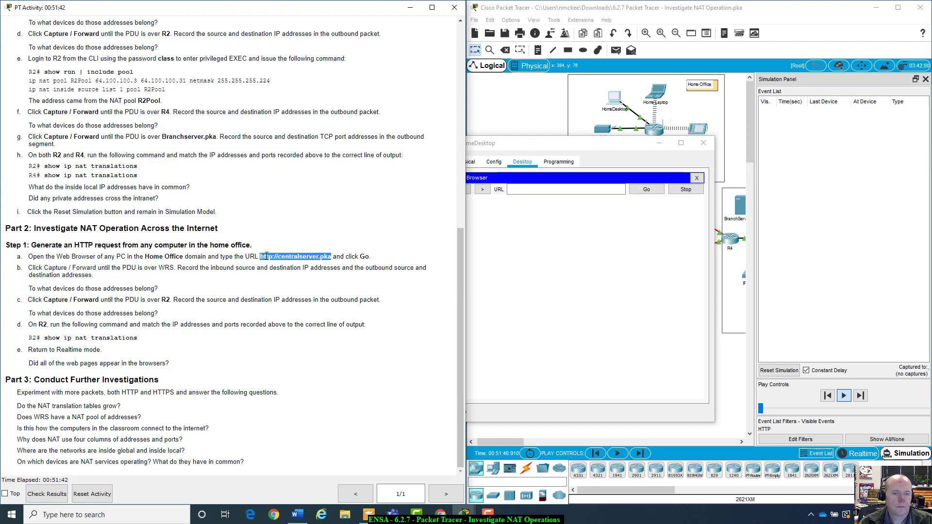
click(575, 189)
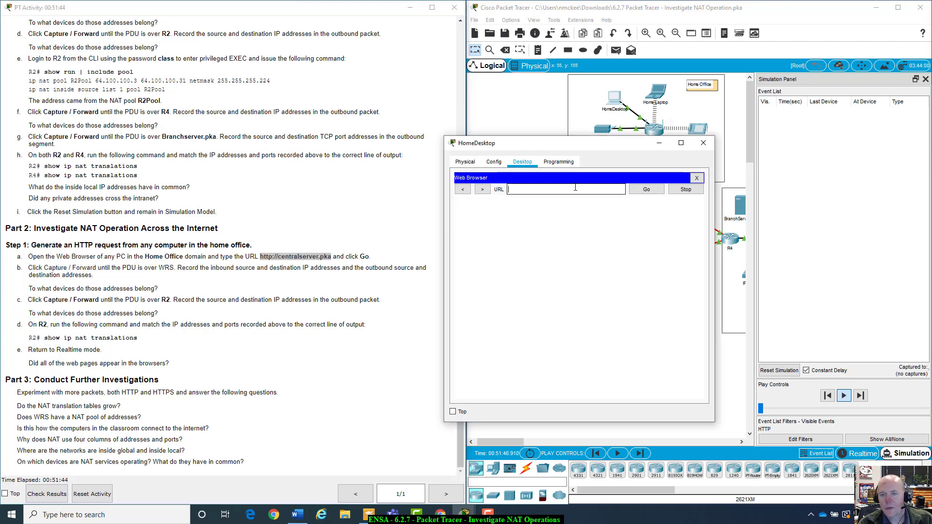
key(ctrl+v)
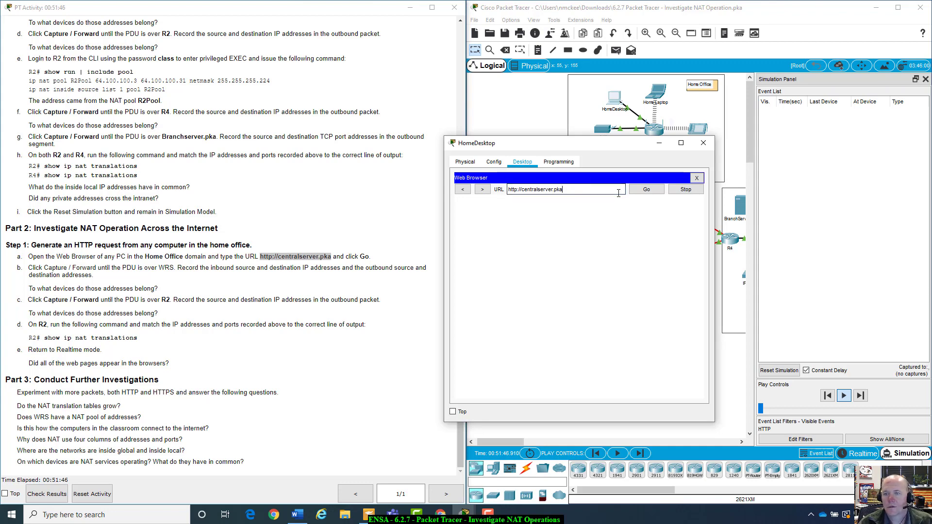
click(647, 188)
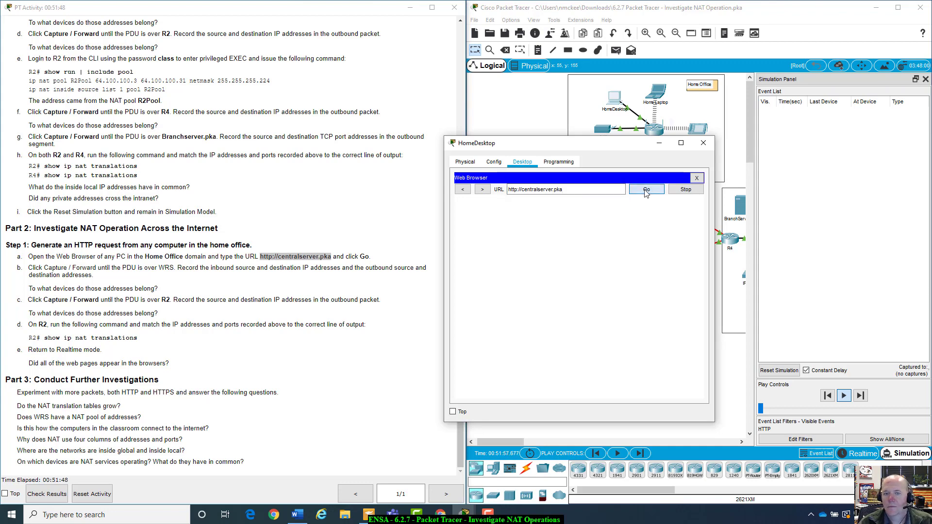
drag(631, 143, 659, 177)
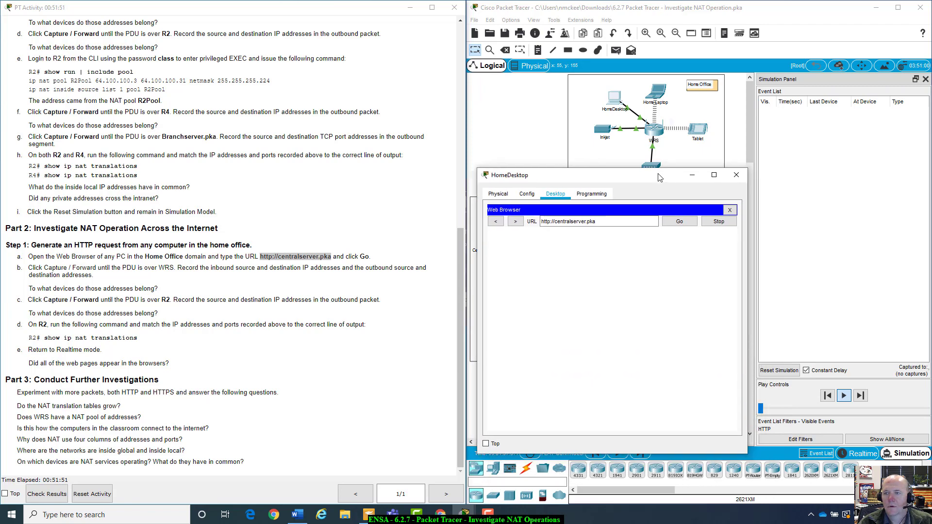
click(735, 177)
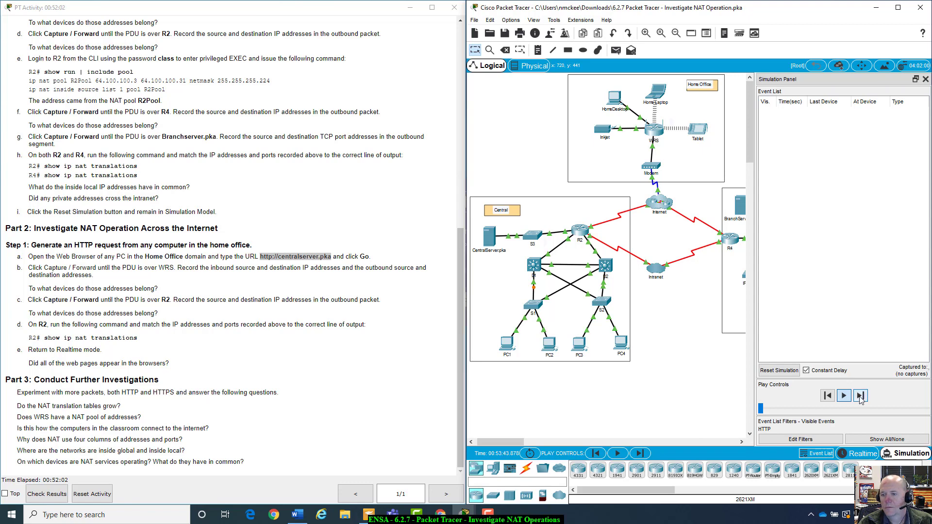
Stop playback, step forward once, and reset the simulation to an empty event list
click(788, 376)
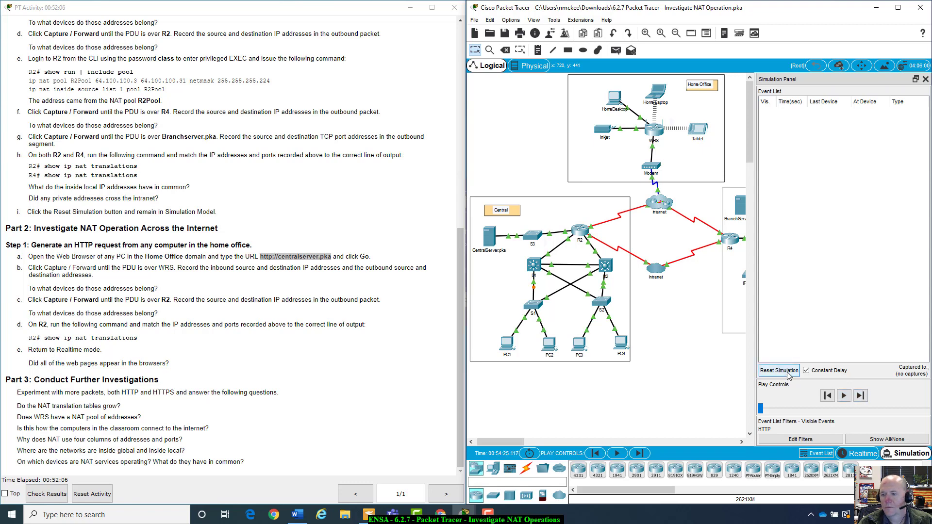
click(642, 455)
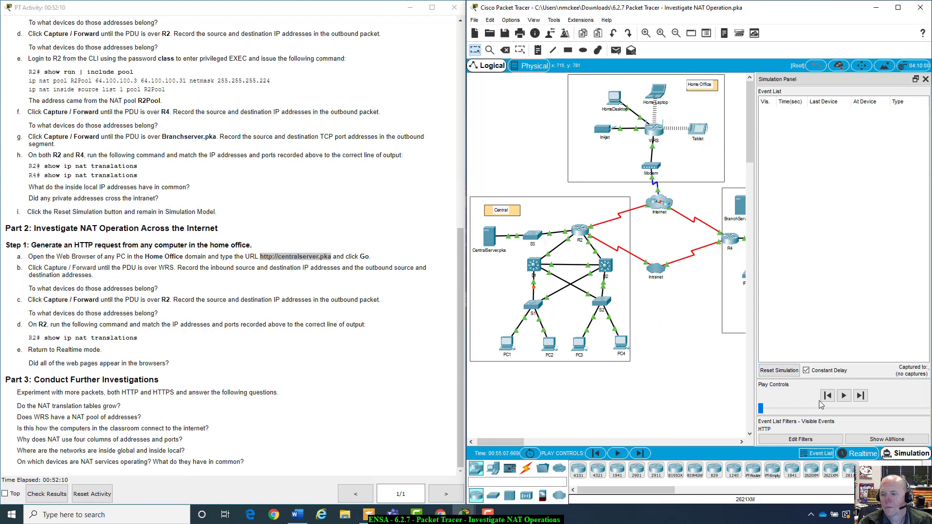
click(787, 371)
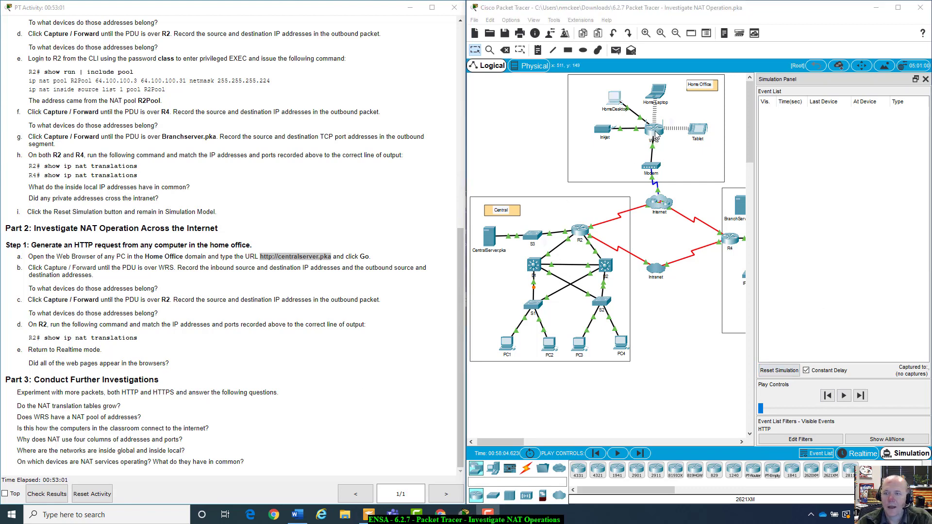
Switch HomeDesktop's IP configuration from Static back to DHCP
click(614, 96)
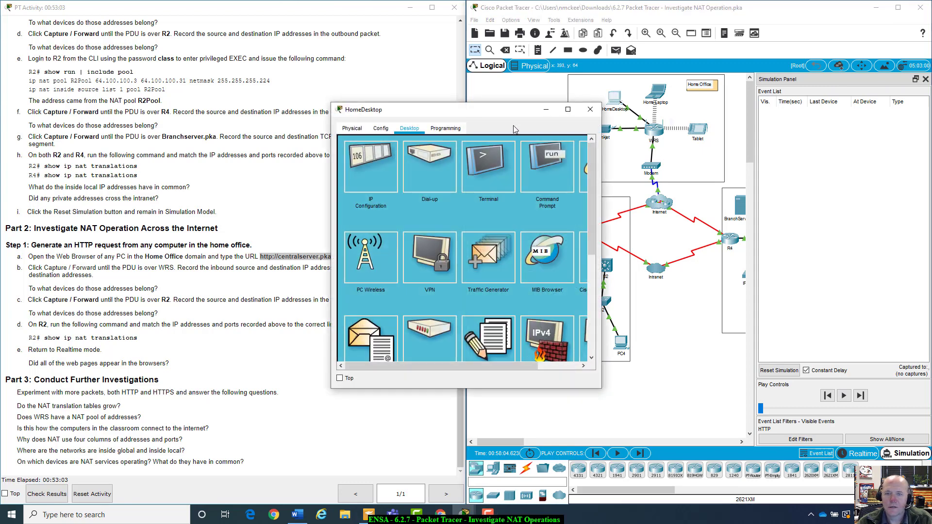
drag(512, 111, 690, 193)
click(546, 244)
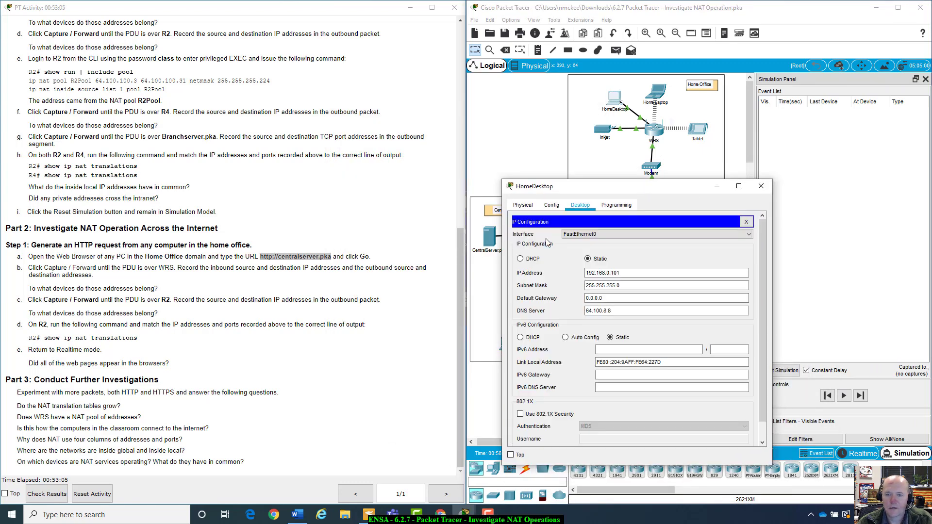
click(588, 299)
drag(587, 300, 612, 301)
click(614, 302)
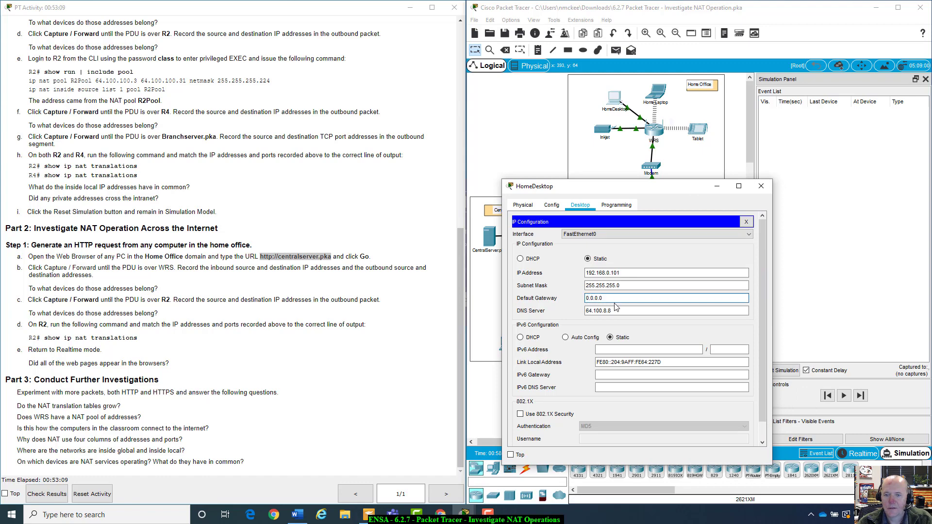
click(520, 259)
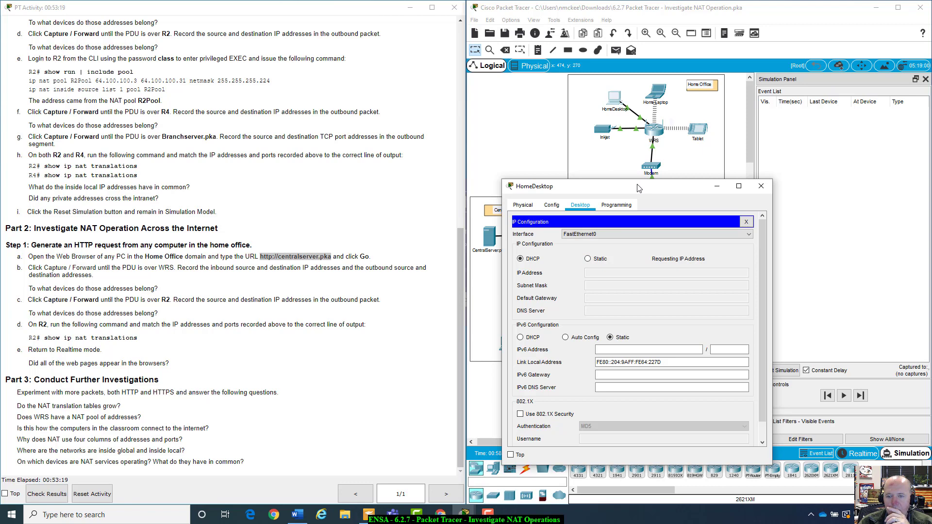
click(588, 259)
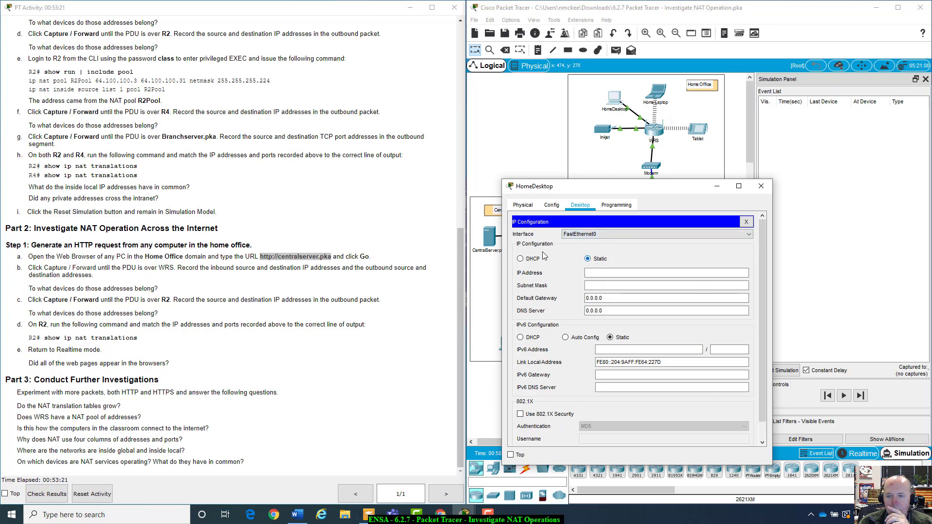
click(537, 260)
drag(640, 194, 732, 108)
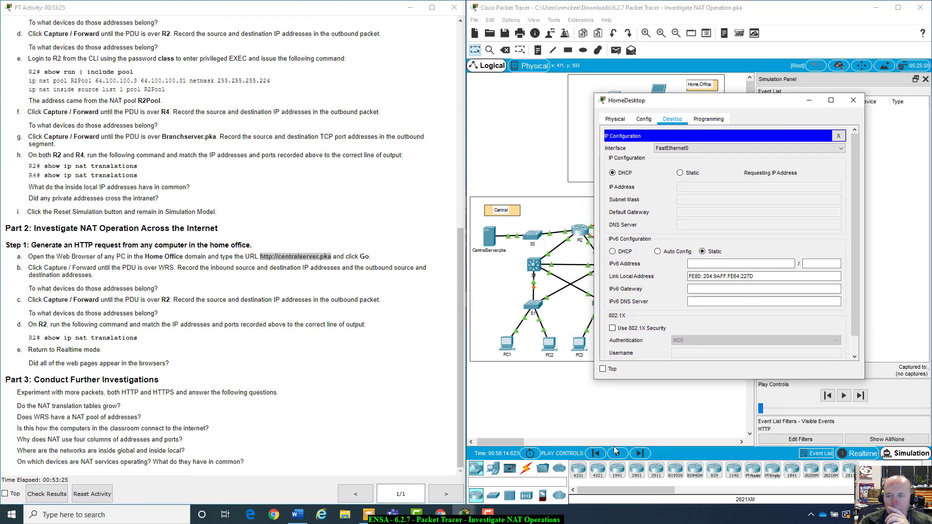
Fast-forward time twice in Realtime, confirm HomeDesktop got 192.168.0.101, then return to Simulation
click(854, 453)
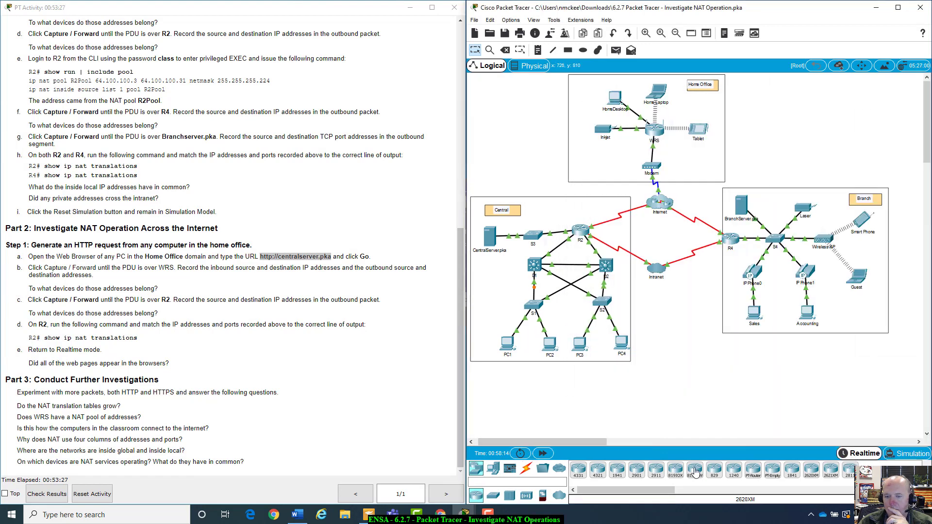
click(546, 456)
click(543, 454)
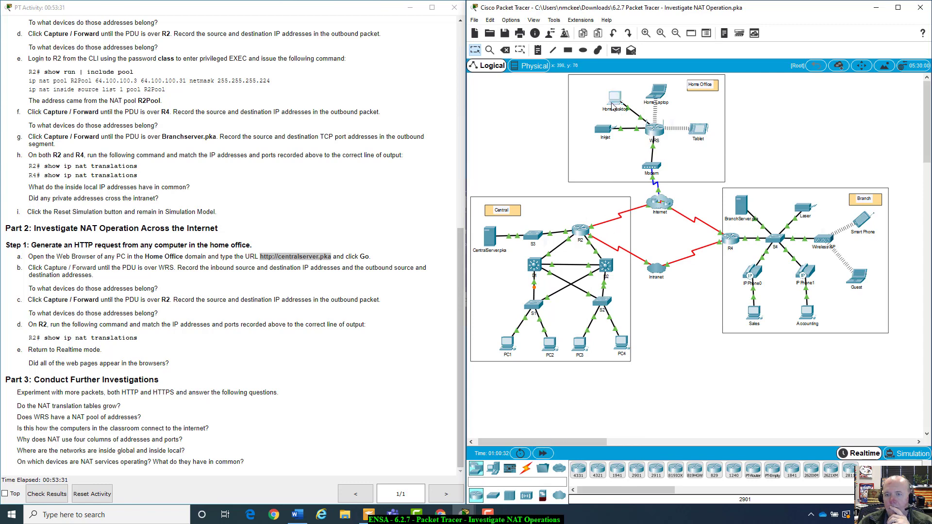
click(614, 100)
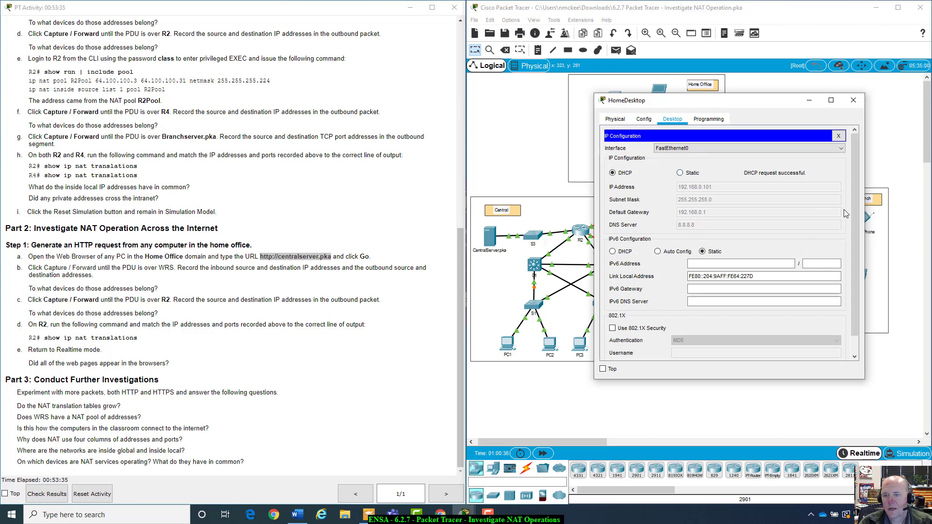
click(854, 100)
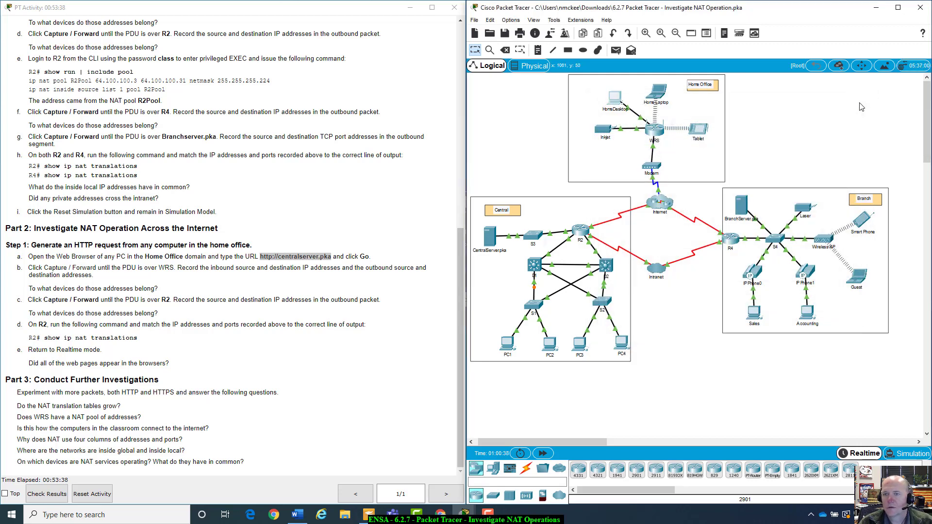
click(907, 453)
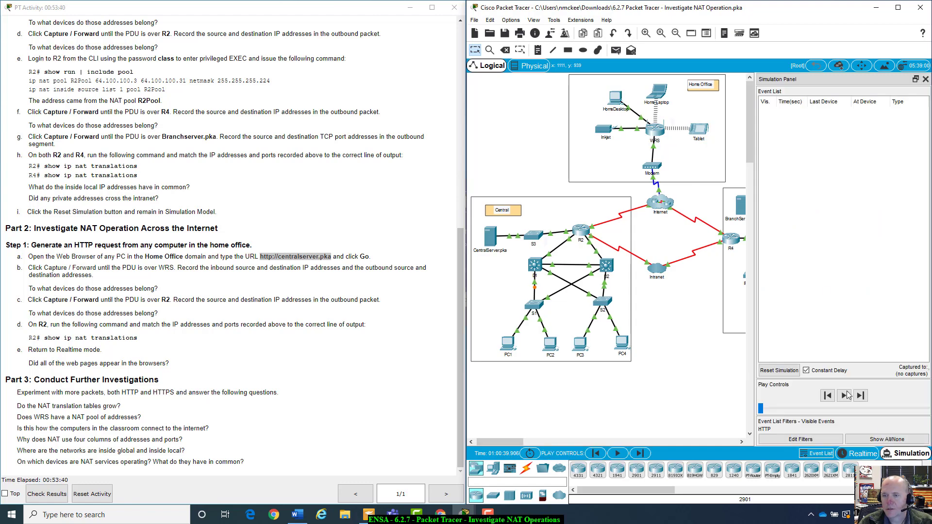
click(615, 97)
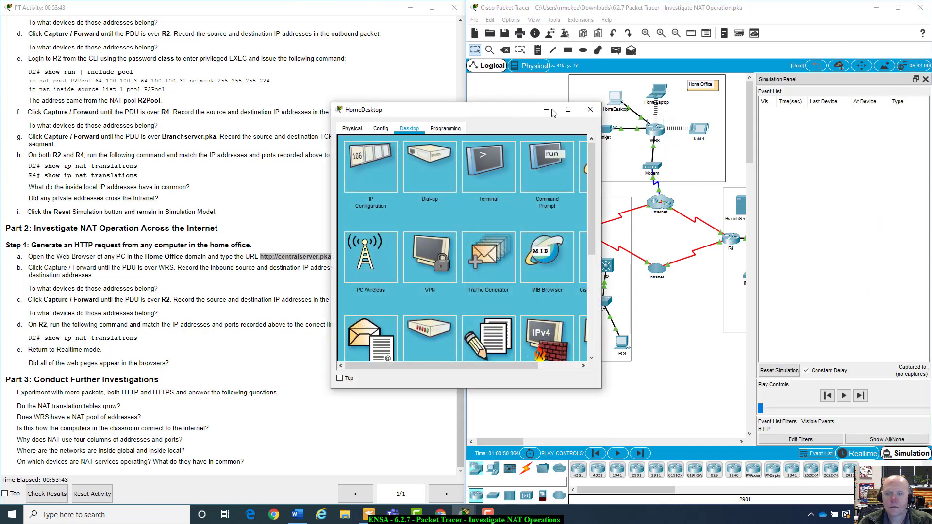
drag(515, 109, 655, 131)
click(726, 189)
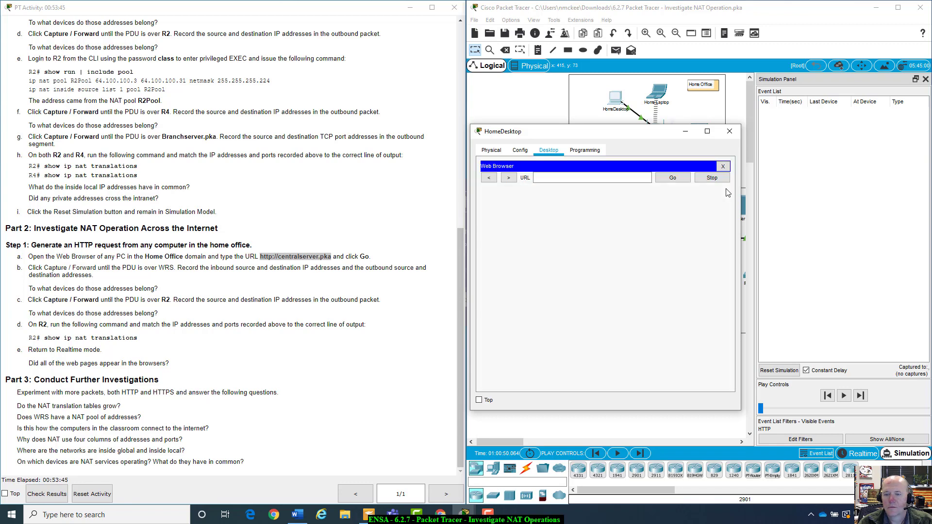
click(582, 178)
text(http://)
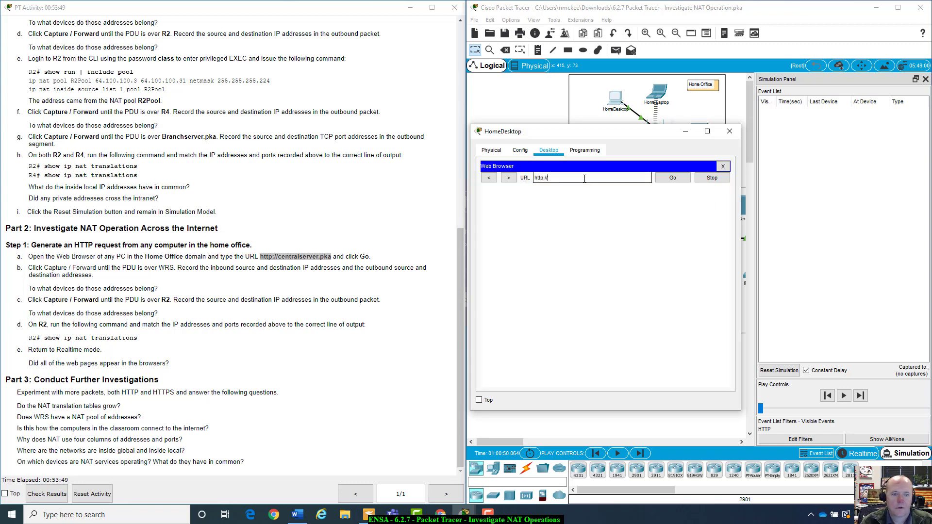
text(centerserver.pka)
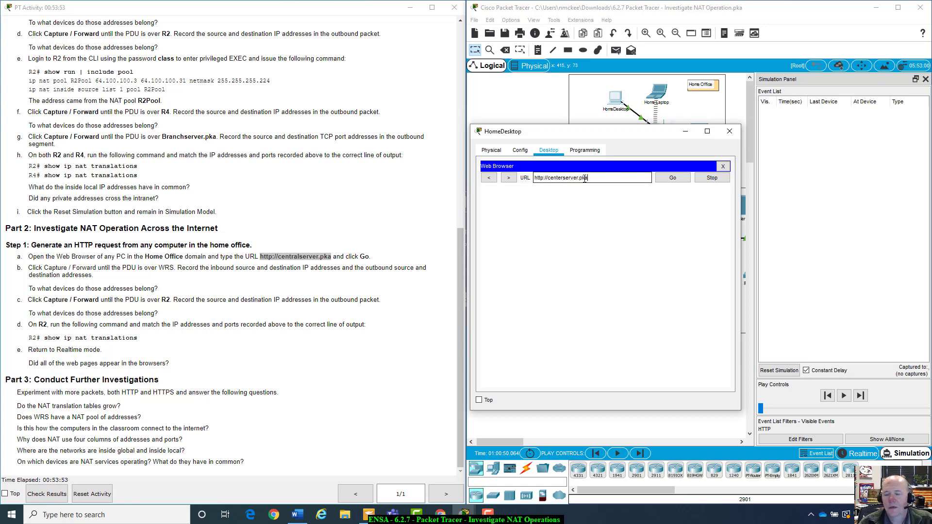
click(674, 182)
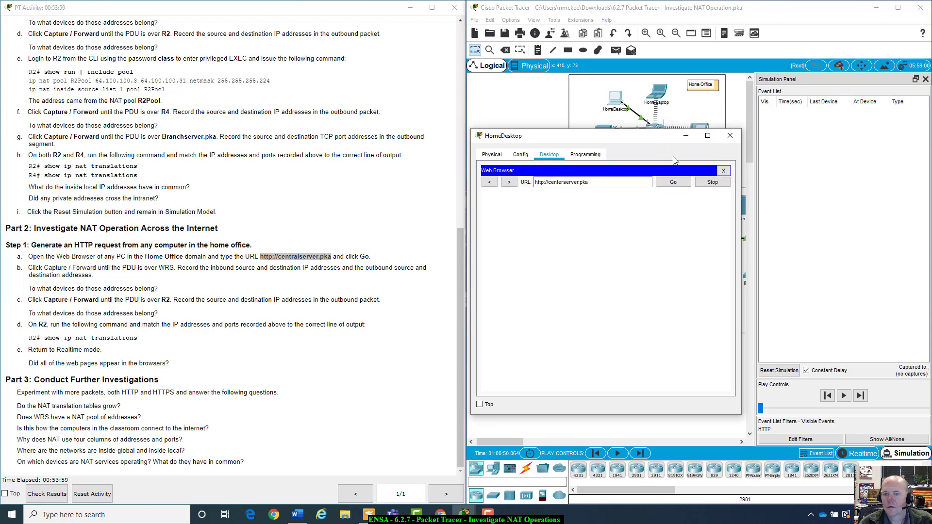
drag(688, 134, 730, 220)
click(730, 220)
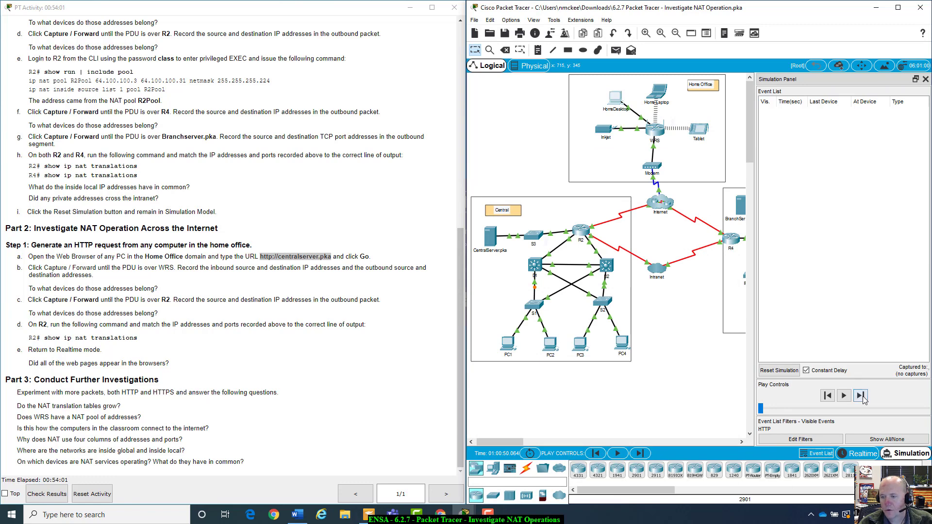
click(862, 399)
Step the HTTP packet through WRS and the ISP to R2, then step back once to the R2 event
click(862, 400)
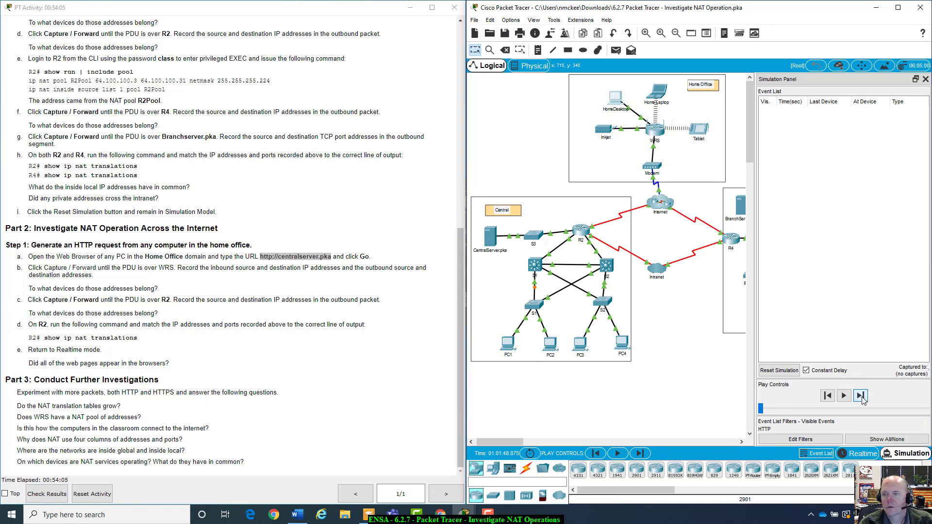
click(862, 398)
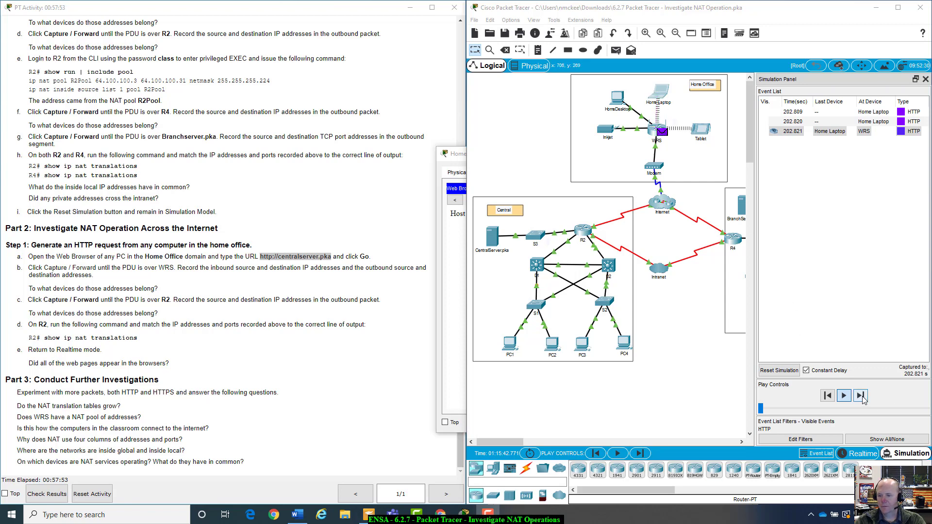
click(861, 396)
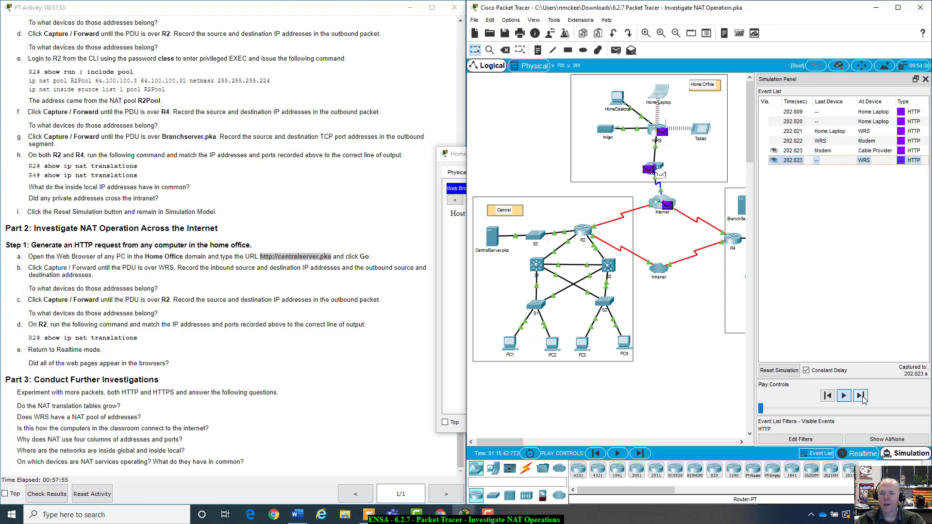
click(863, 398)
click(863, 398)
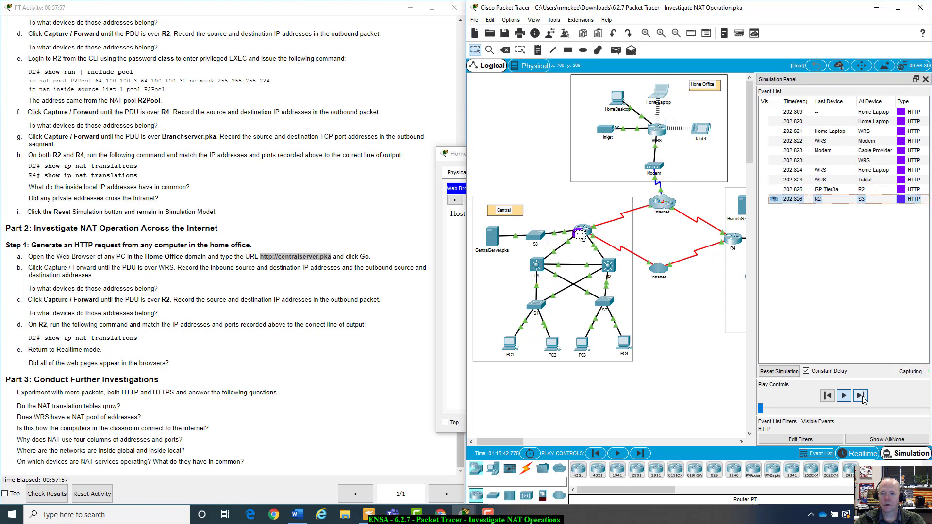
click(828, 396)
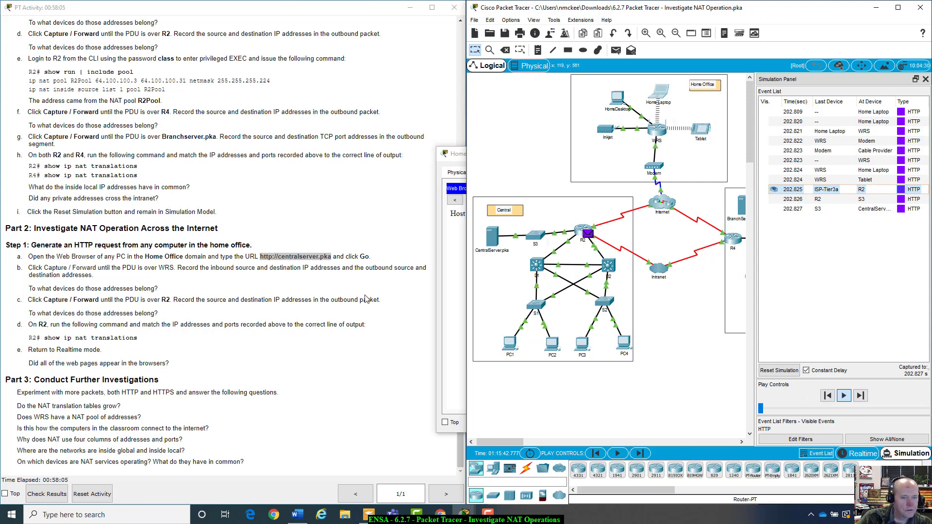
drag(29, 313, 163, 319)
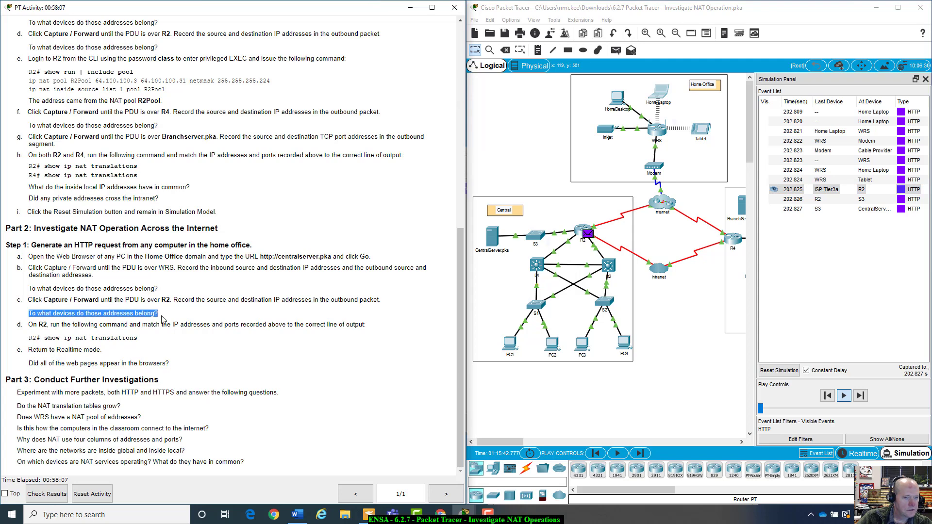
click(165, 321)
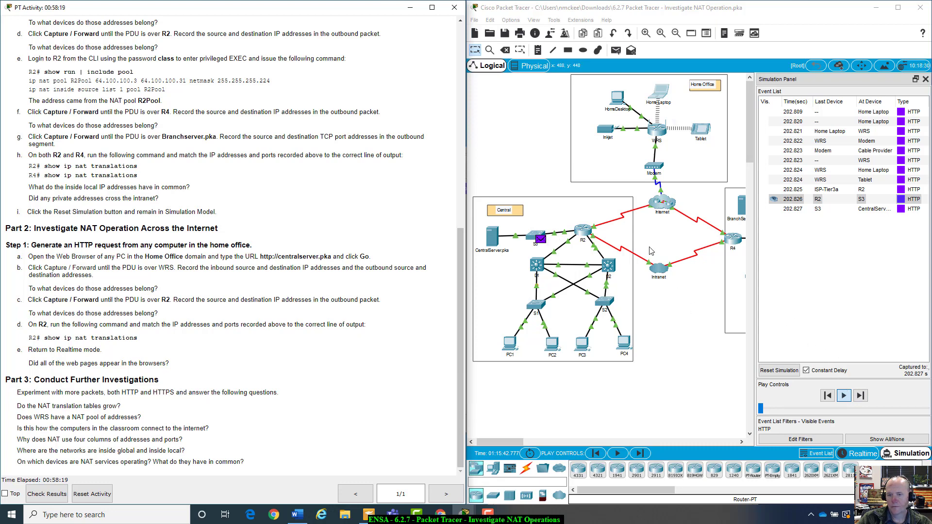
In R2's CLI, run enable with the enable password, then show ip nat translations
click(584, 234)
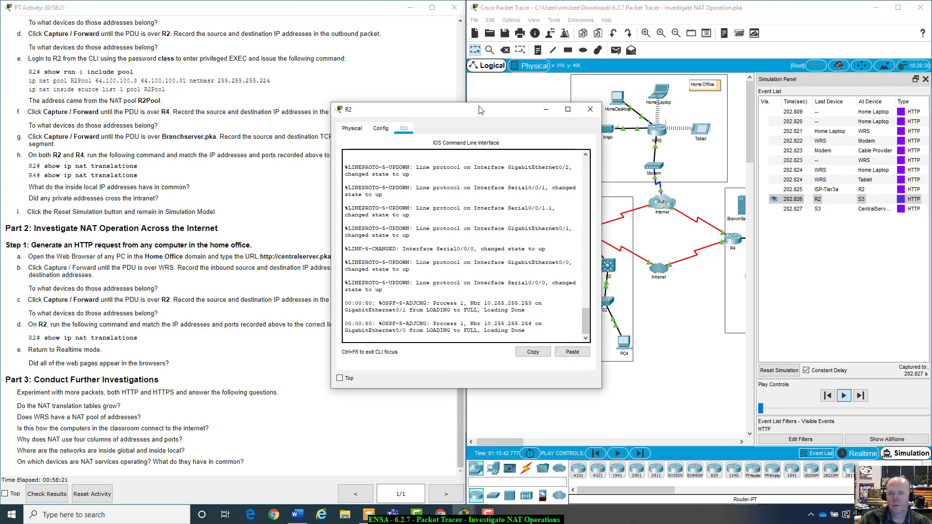
drag(437, 109, 558, 122)
drag(466, 310, 611, 315)
key(Return)
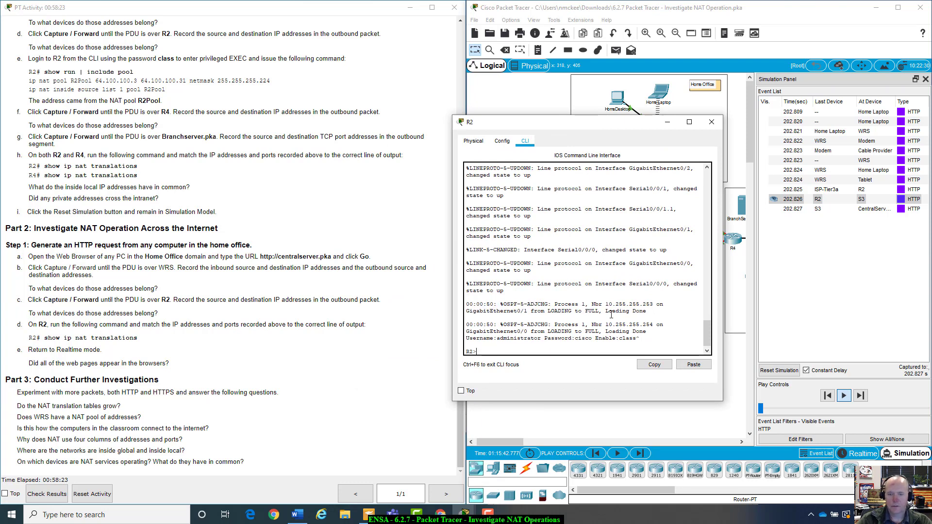
text(enable)
key(Return)
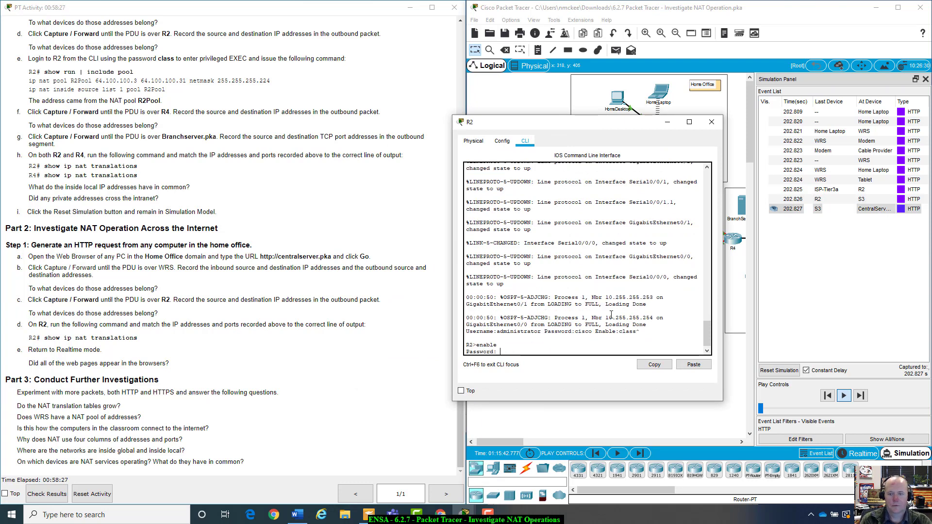
text(class)
key(Return)
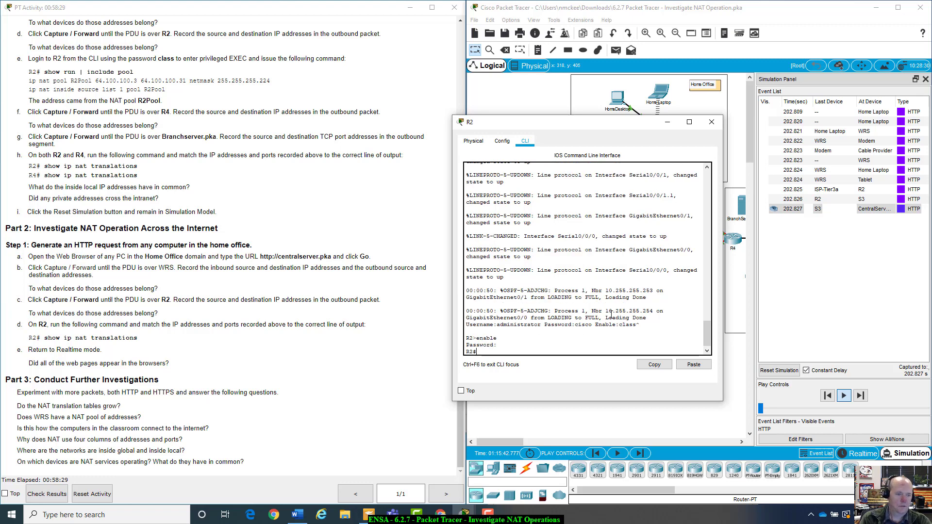
text(show ip nat)
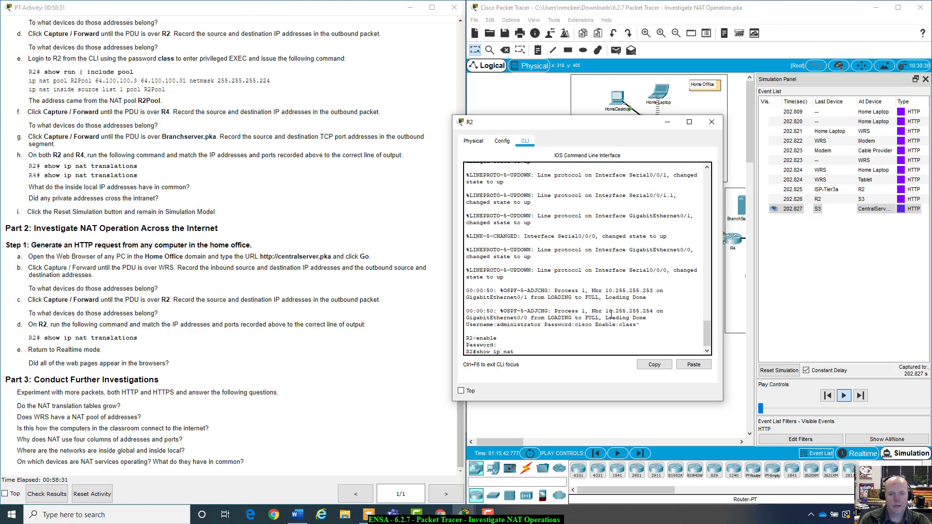
text( trans)
key(Tab)
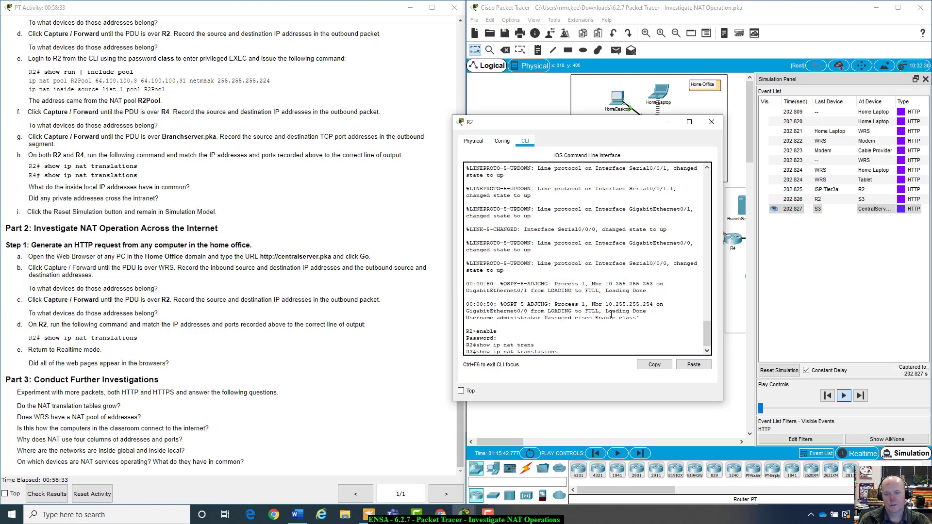
key(Return)
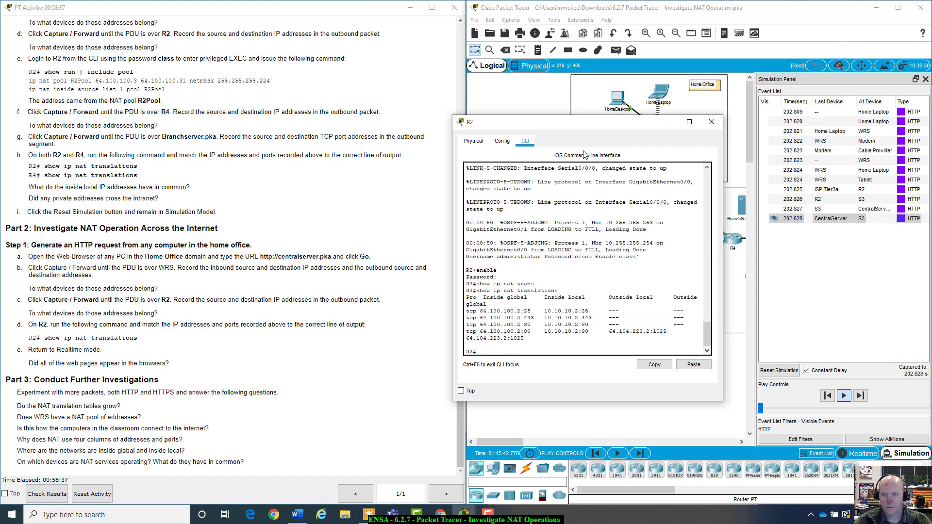
drag(596, 128, 661, 165)
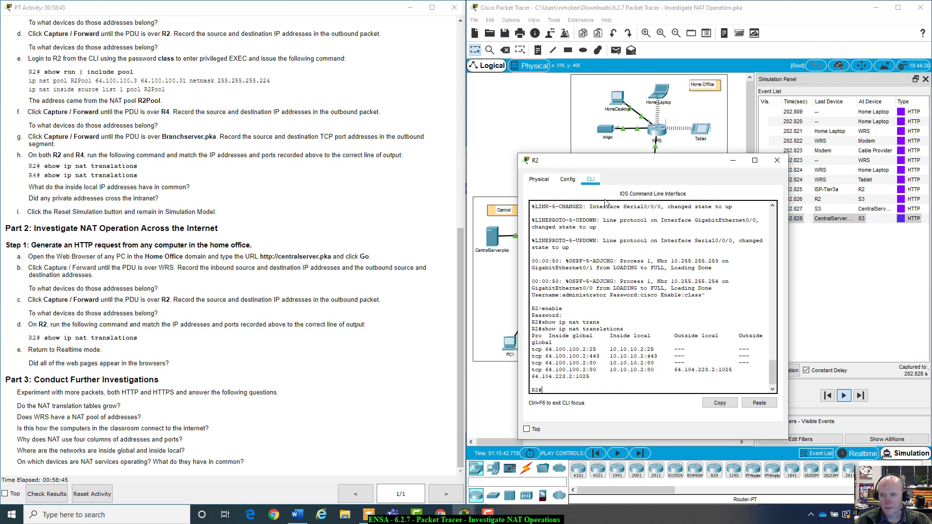
drag(628, 160, 637, 163)
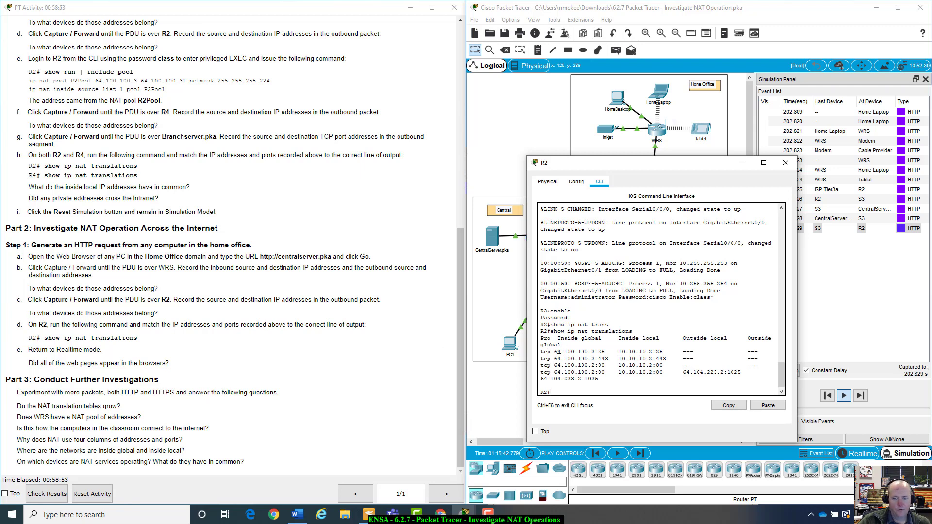
drag(660, 164, 708, 167)
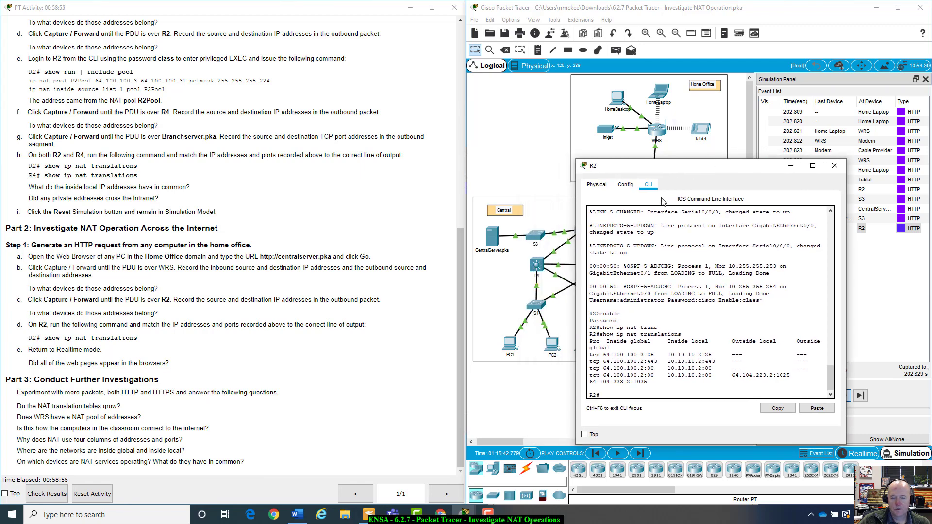
scroll(352, 316, up, 5)
scroll(352, 316, up, 3)
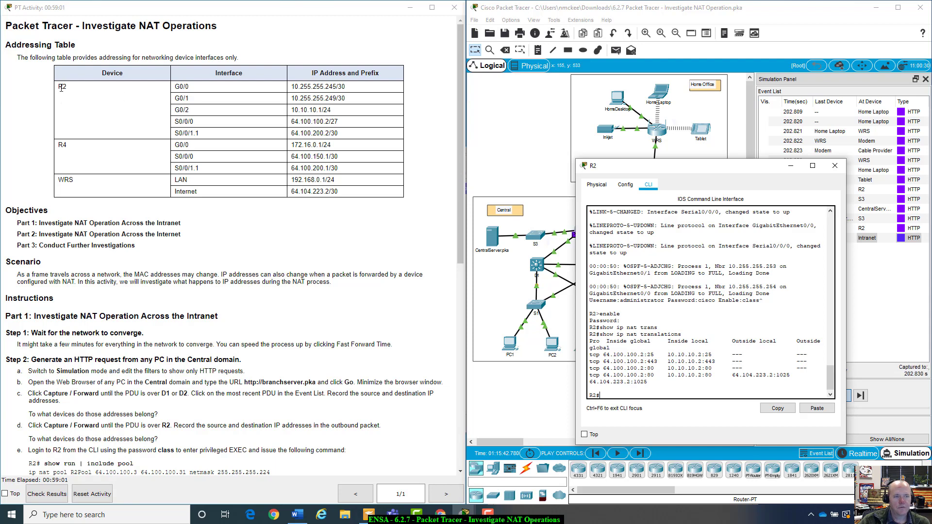
drag(759, 171, 792, 148)
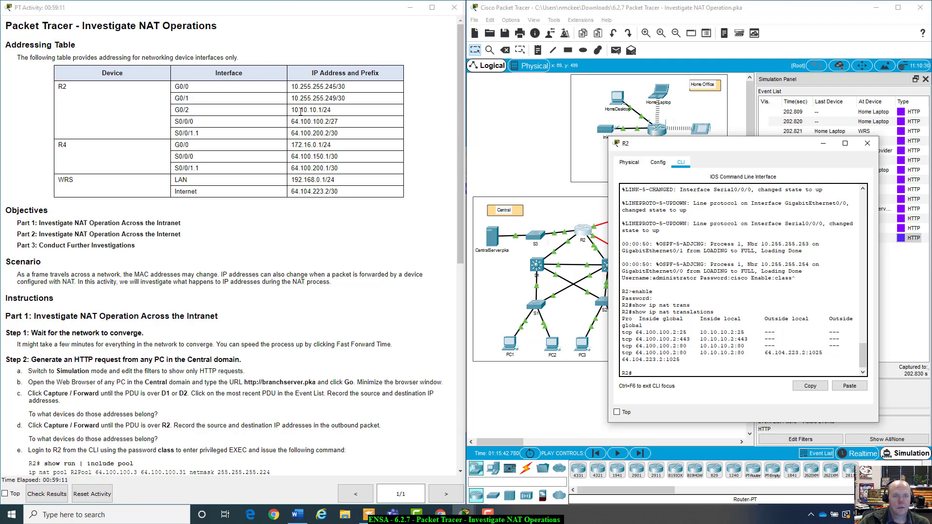
drag(789, 144, 782, 146)
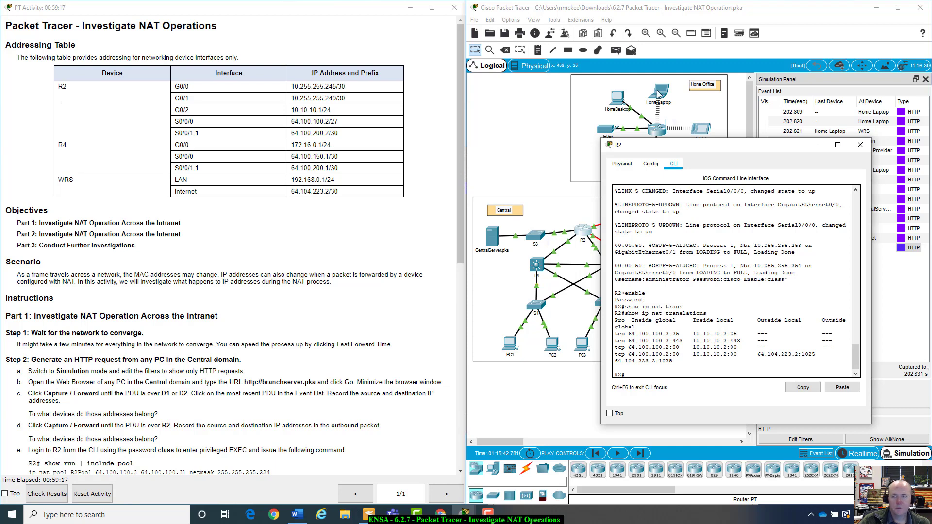
drag(725, 149, 731, 185)
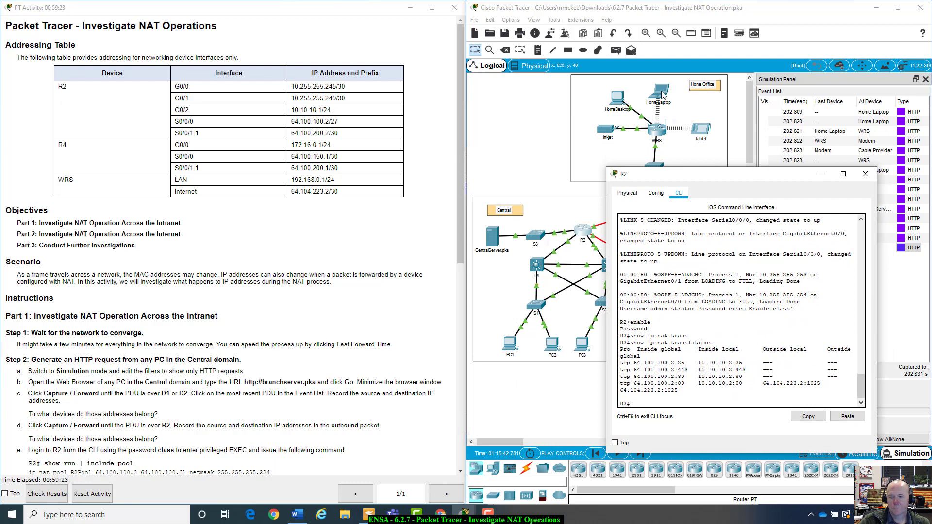
click(662, 95)
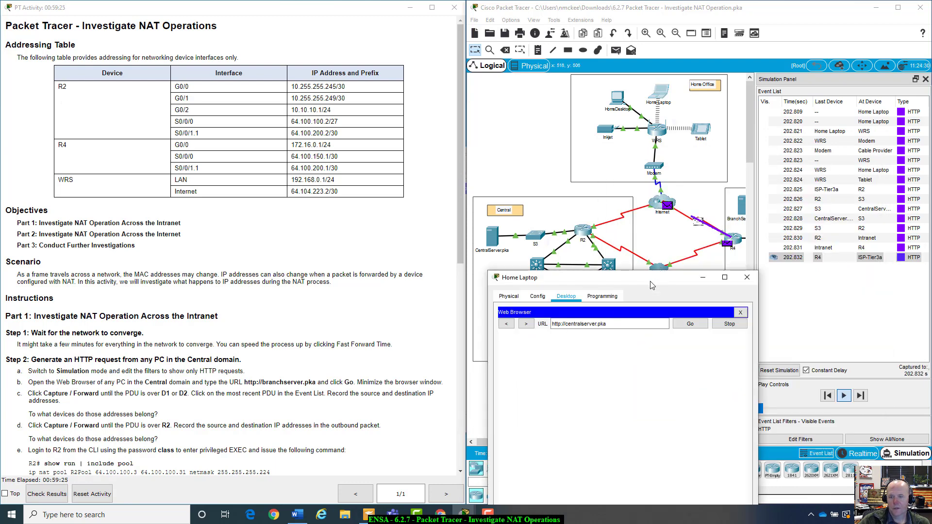
Close the Home Laptop's web browser and IP configuration, then close its device window
drag(652, 285, 668, 169)
click(634, 181)
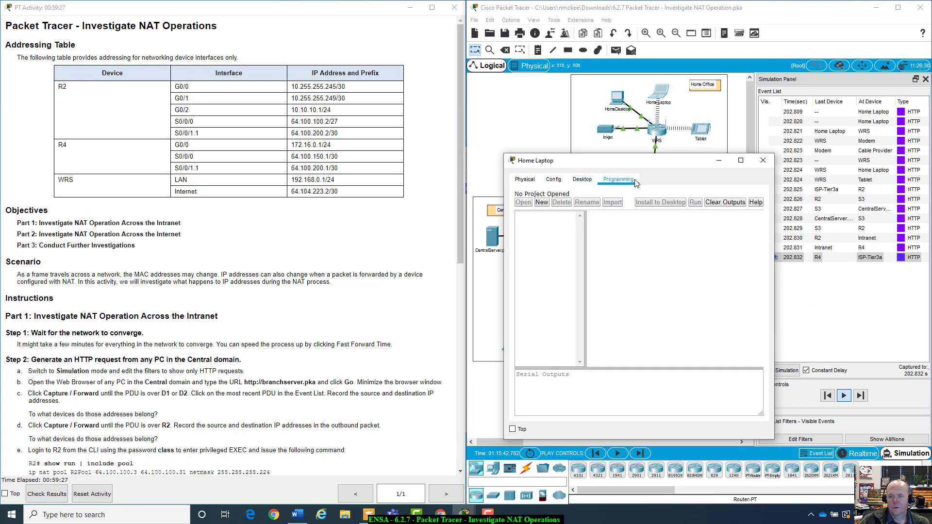
click(582, 179)
click(758, 195)
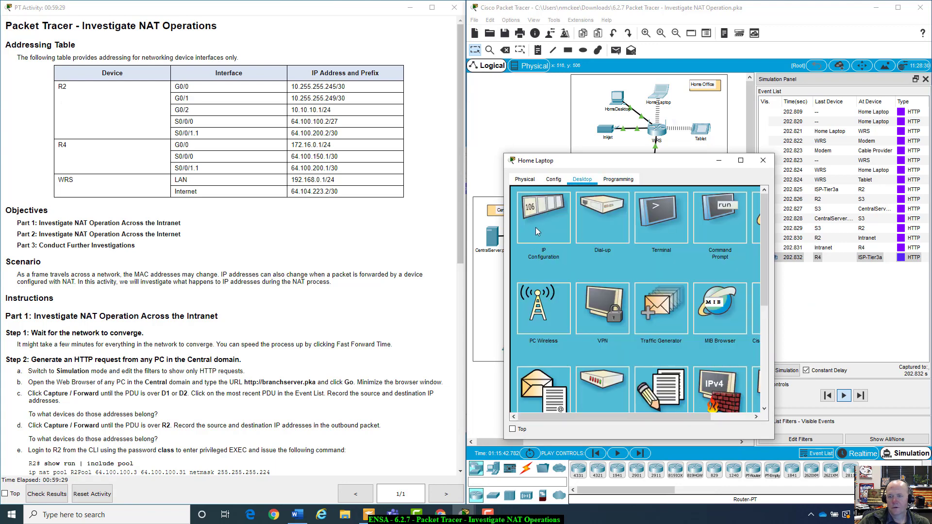
click(537, 230)
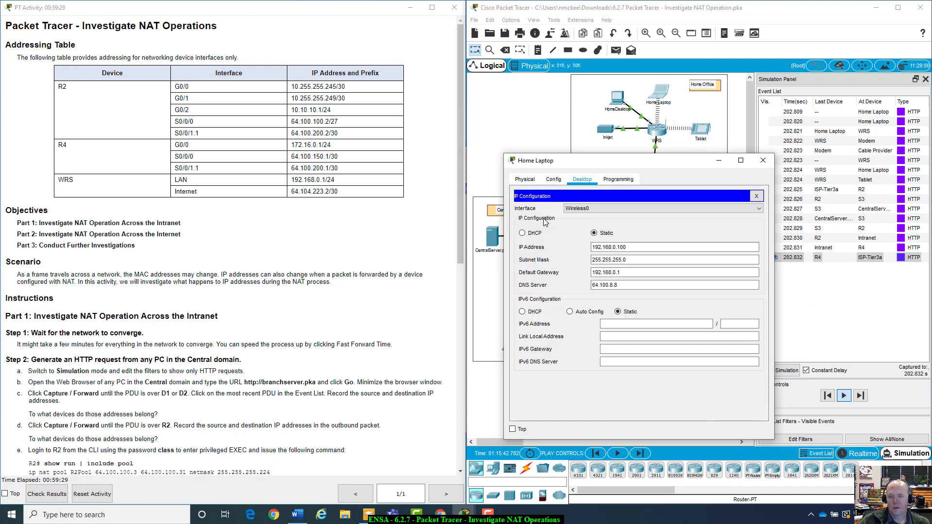
click(758, 196)
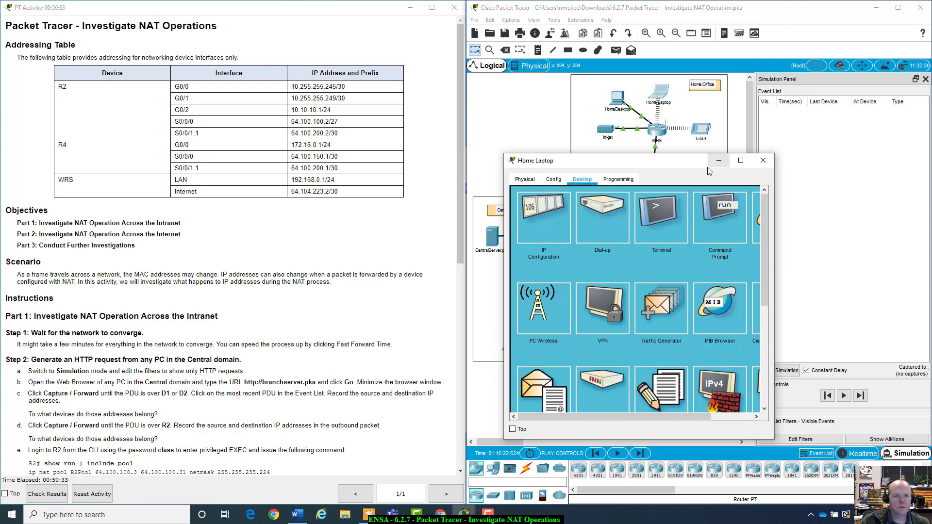
drag(660, 167, 669, 248)
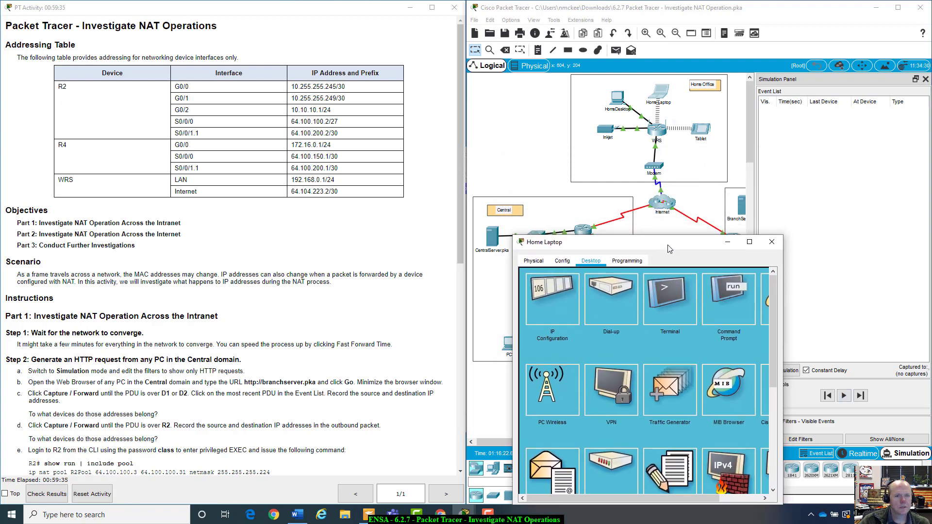
click(772, 241)
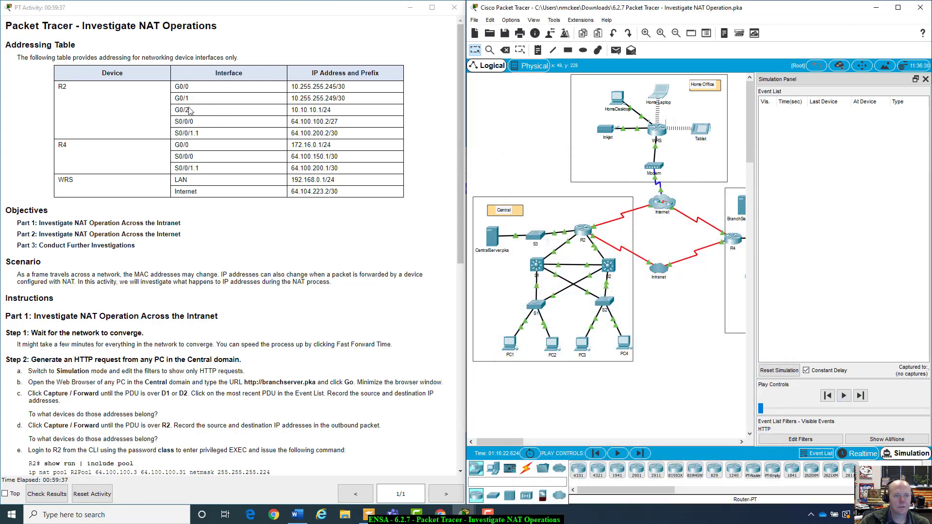
click(493, 236)
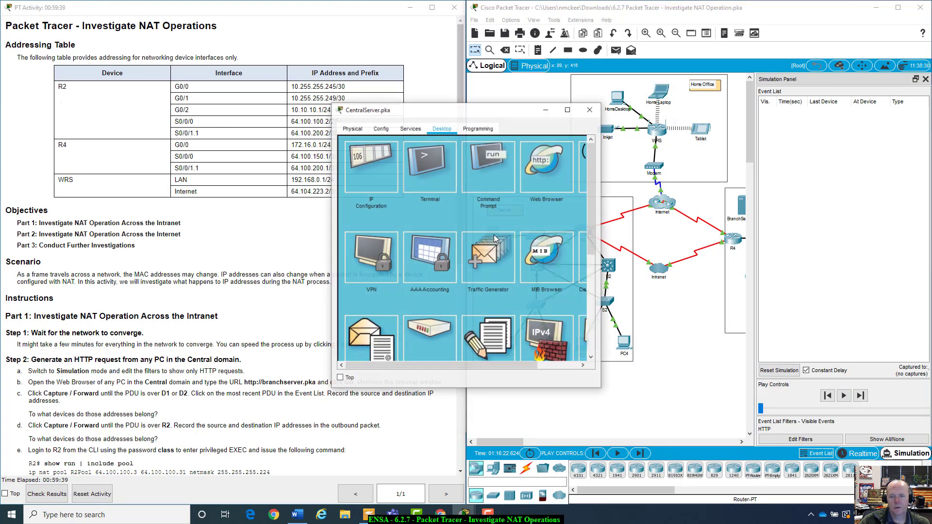
click(383, 168)
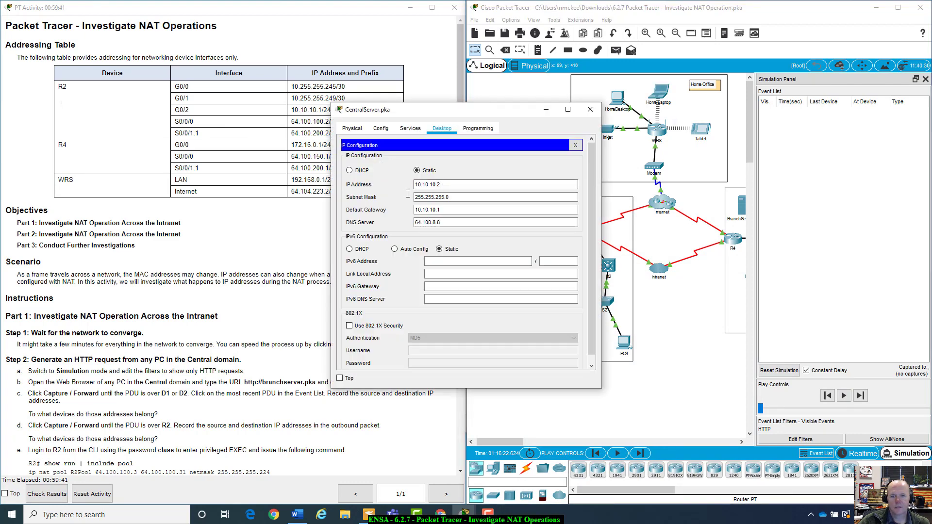
drag(443, 184, 408, 187)
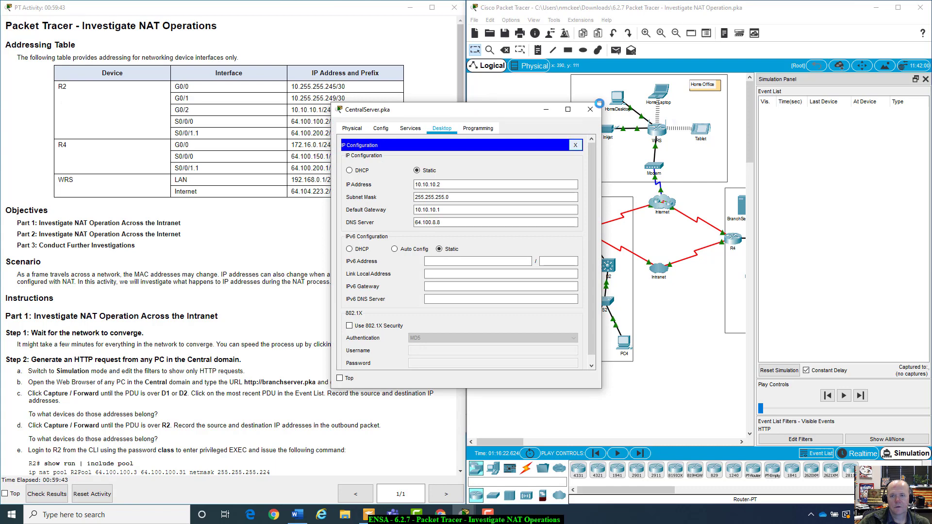
click(588, 111)
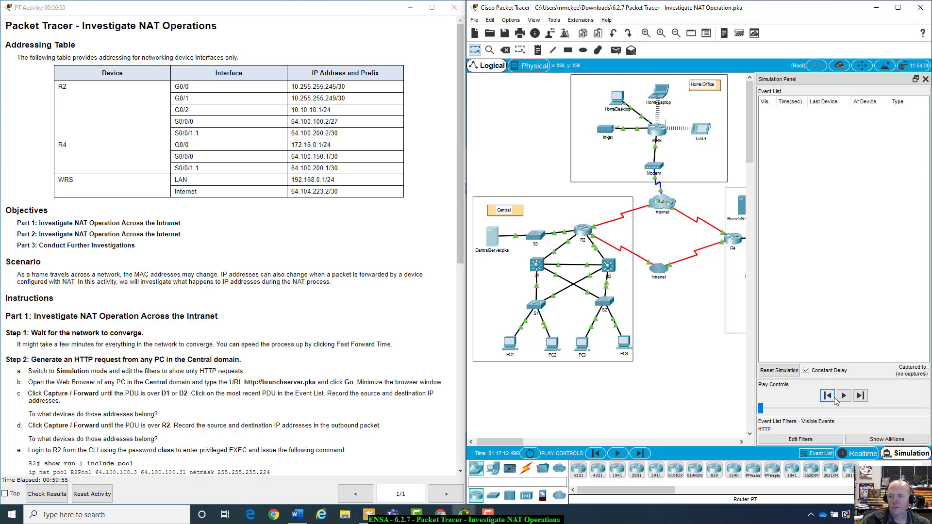
click(862, 397)
mouse_move(835, 80)
mouse_down()
mouse_move(798, 297)
mouse_move(843, 110)
mouse_move(839, 84)
mouse_move(823, 92)
mouse_up()
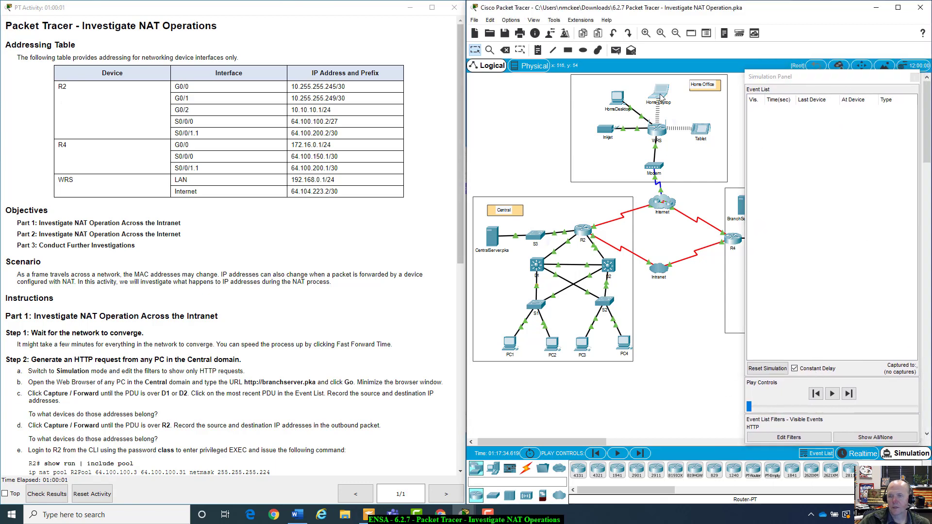
click(661, 97)
drag(505, 113, 608, 110)
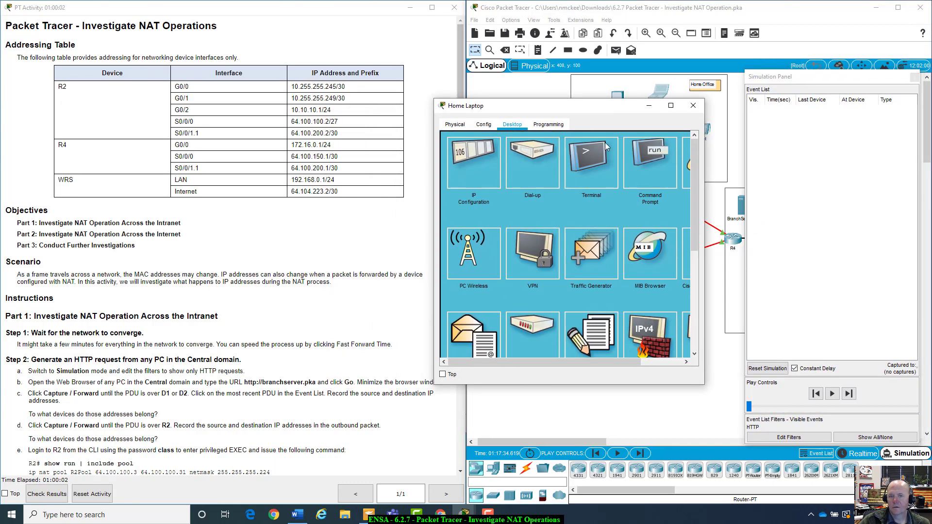
click(689, 173)
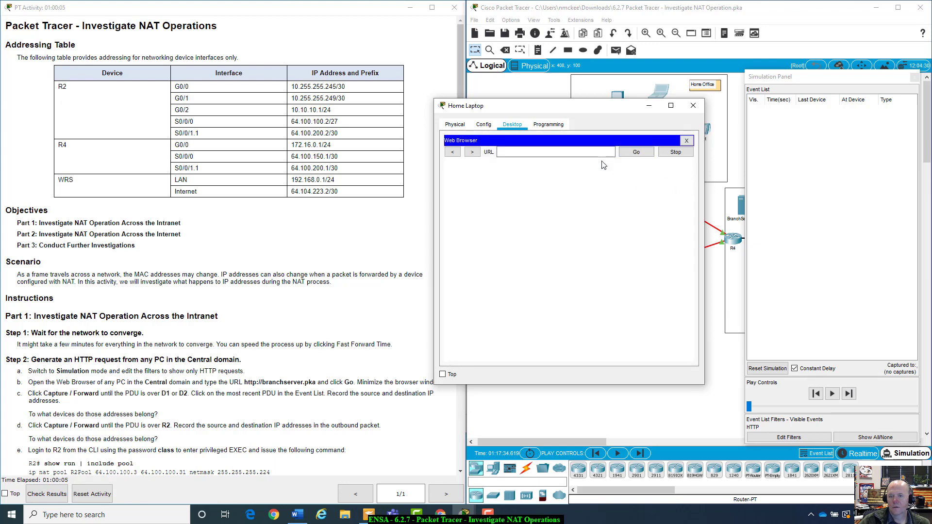
click(605, 154)
text(http://centralserver.pka)
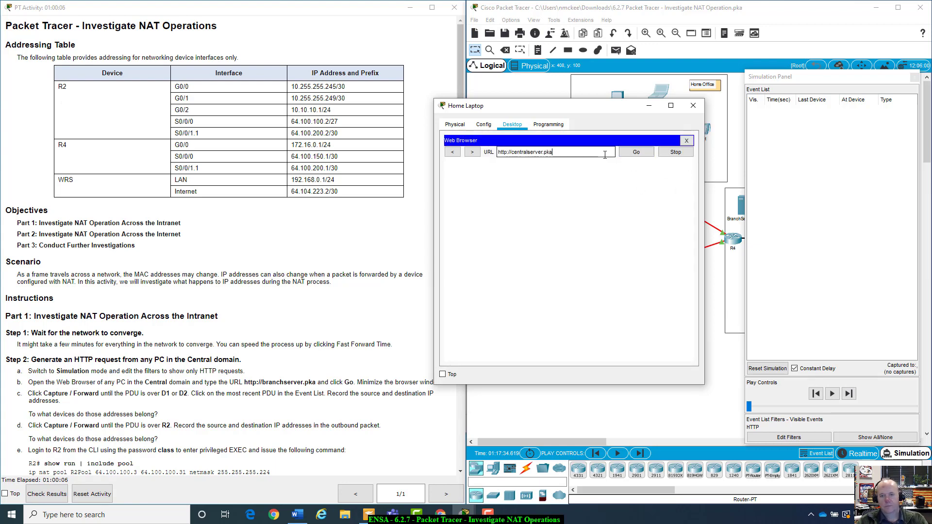
click(645, 155)
click(693, 106)
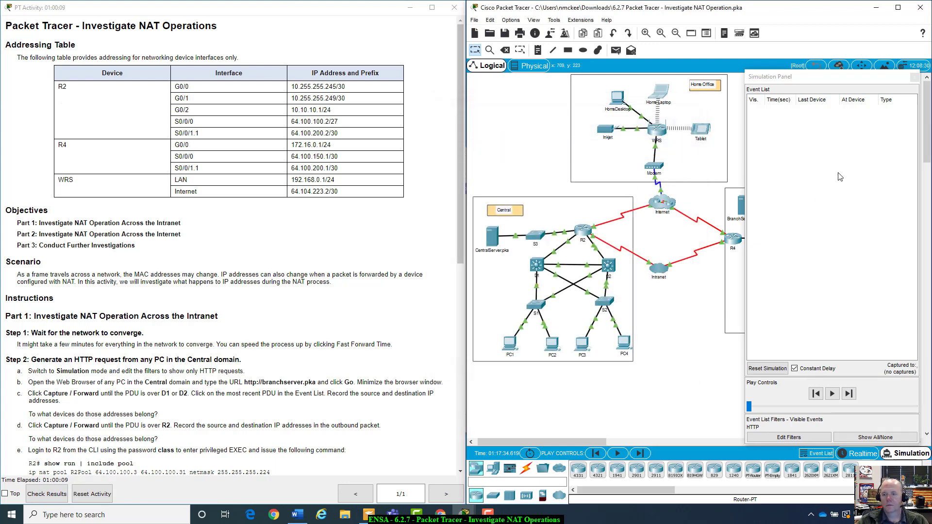
Step the simulation forward once and start continuous playback
click(848, 394)
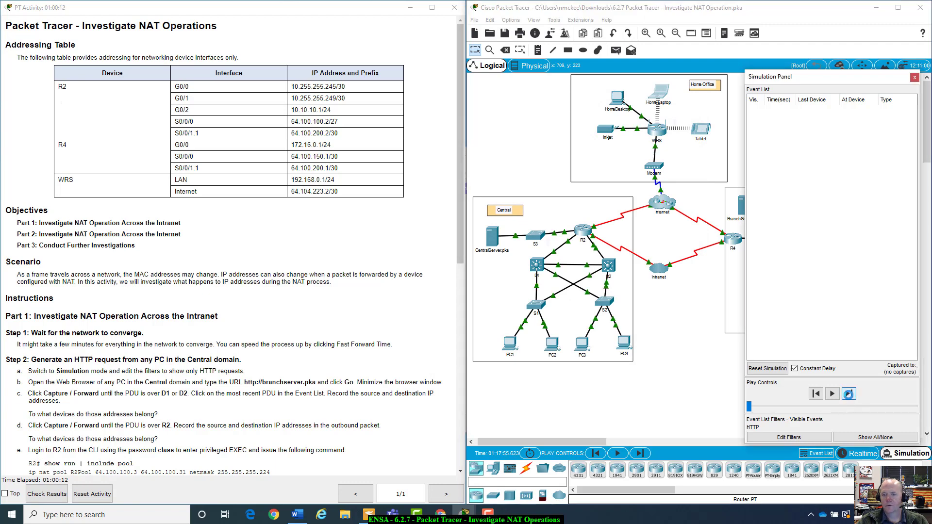
click(847, 394)
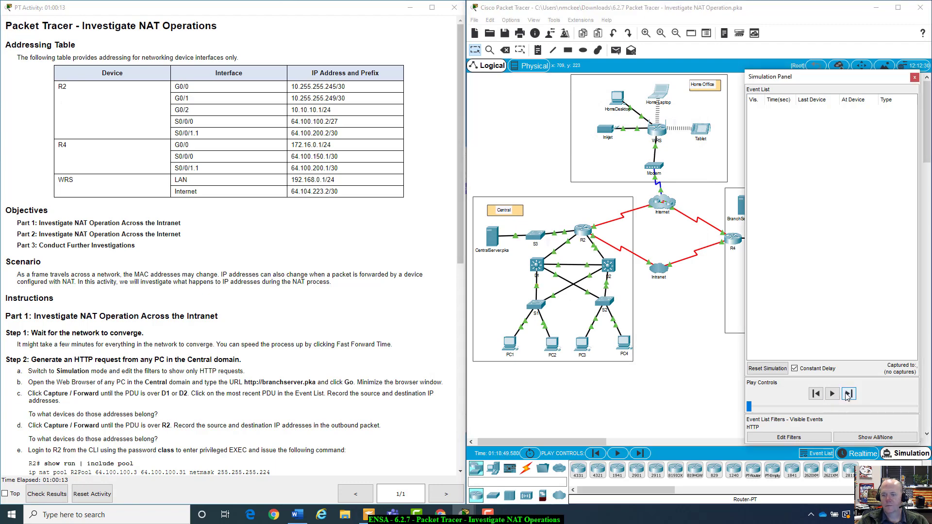
click(836, 395)
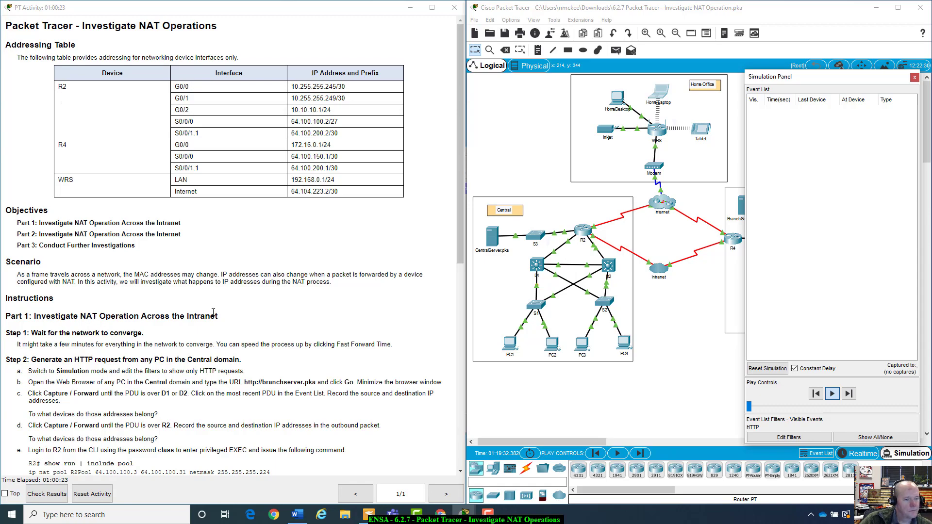
scroll(213, 314, down, 8)
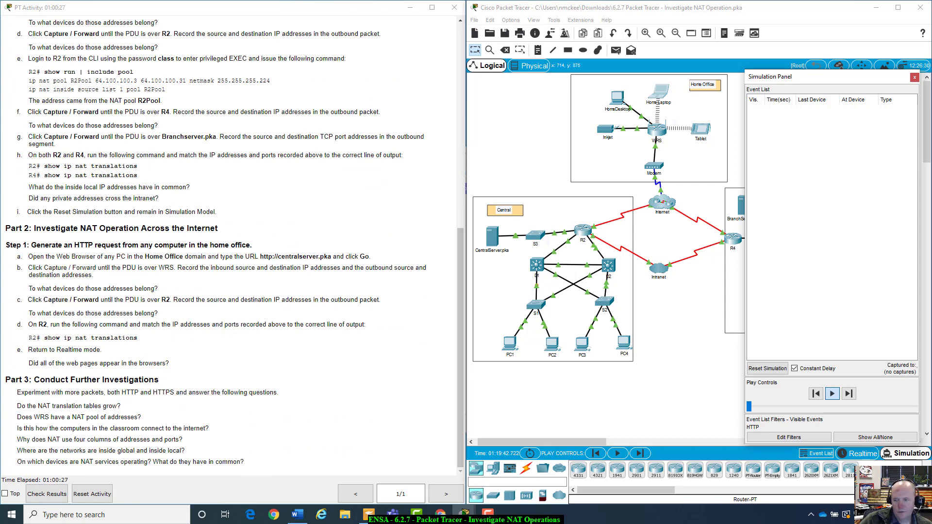
click(863, 454)
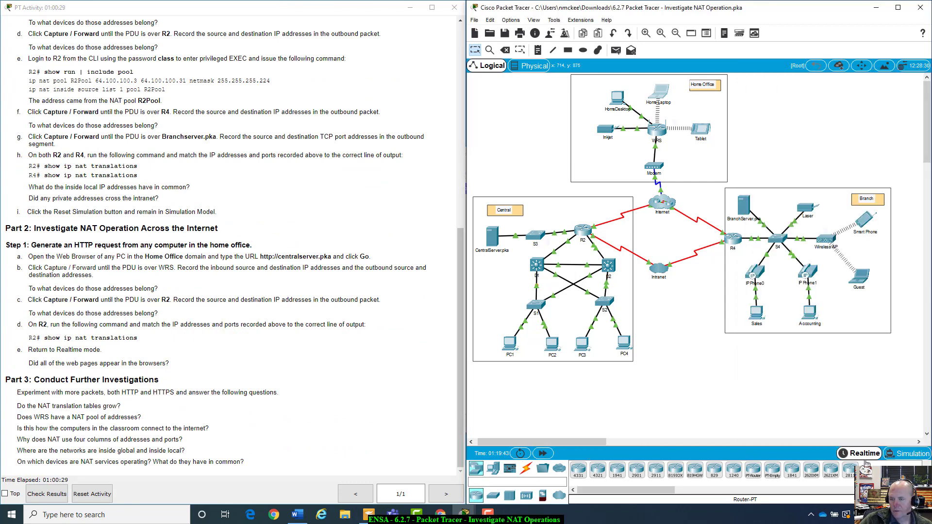
click(30, 361)
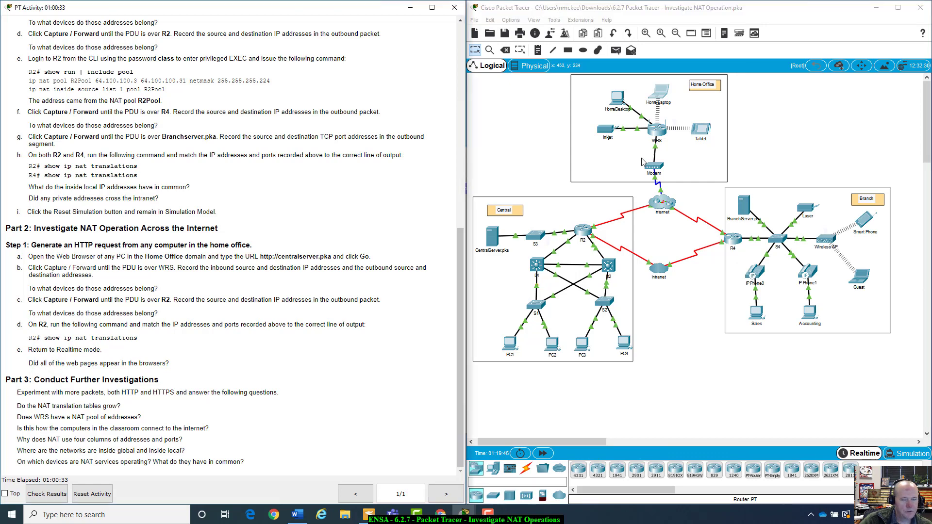
click(659, 92)
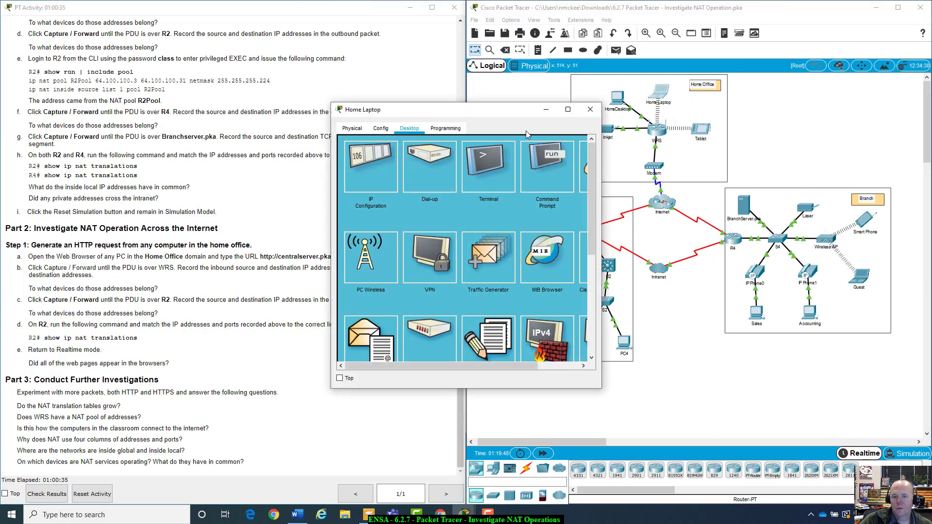
drag(541, 111, 647, 132)
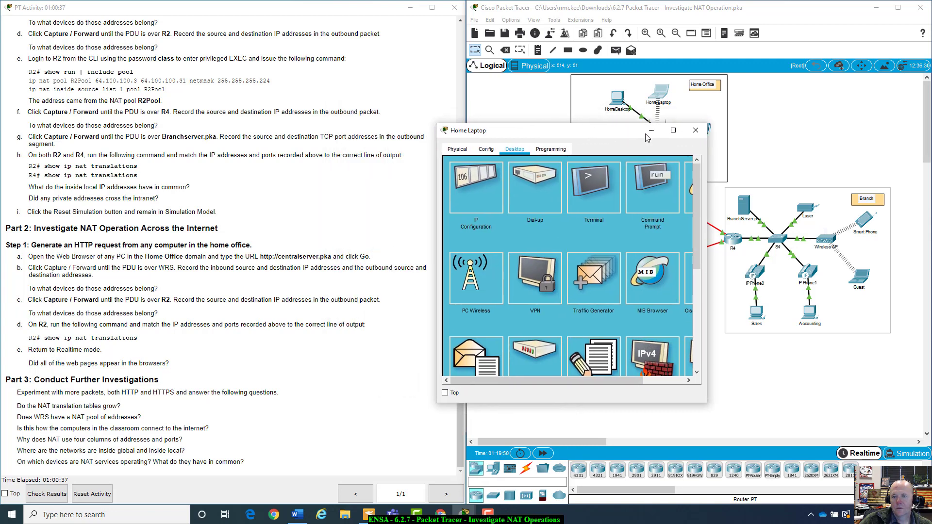
click(691, 192)
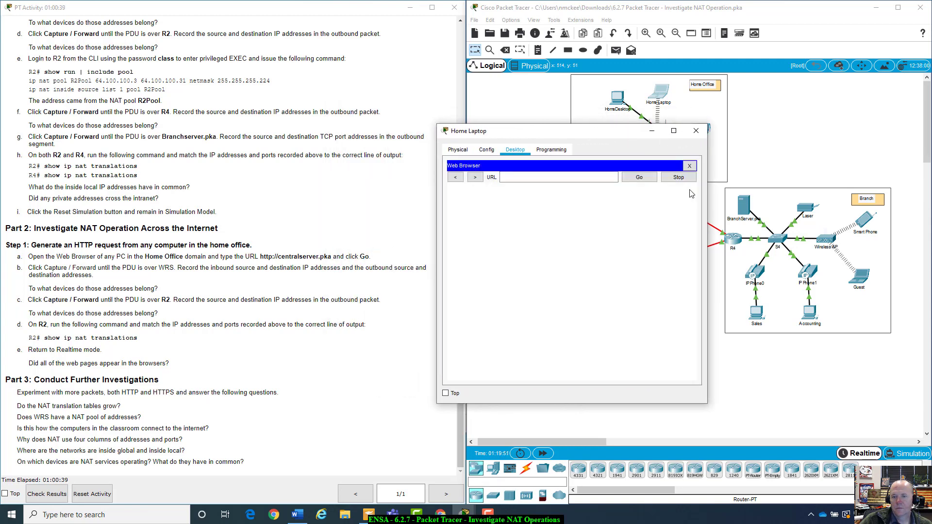
click(572, 177)
text(http://centralserver.pka)
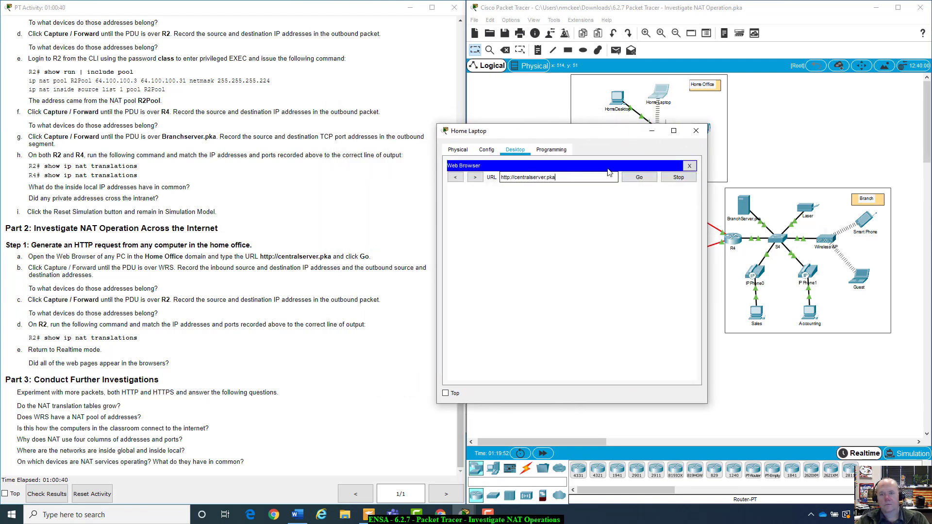
click(639, 177)
drag(457, 212, 471, 274)
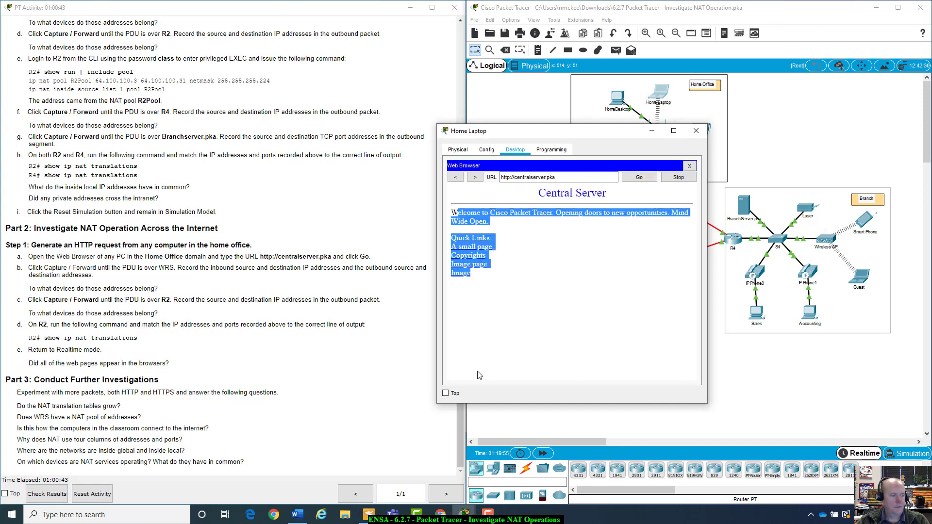
click(528, 303)
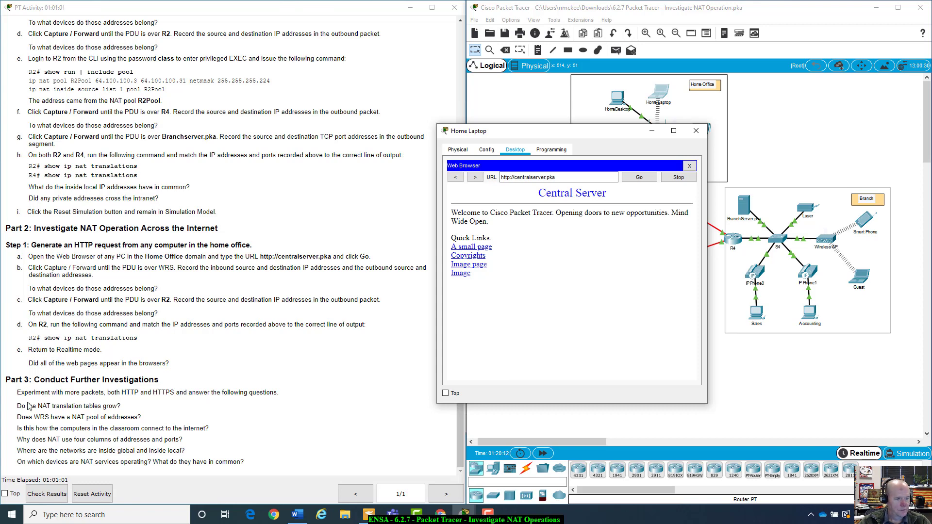
Highlight the Part 3 questions on NAT table growth and classroom internet, then move the Home Laptop window aside
drag(18, 406, 167, 410)
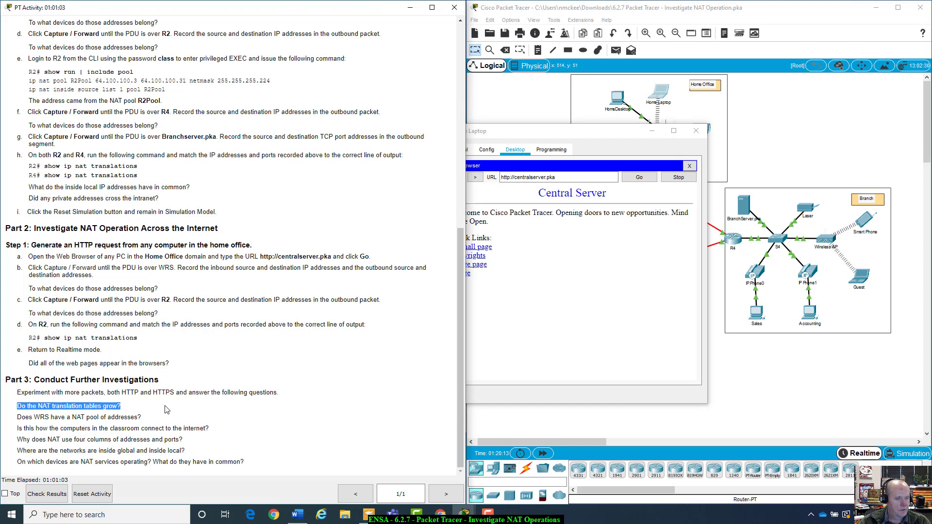
click(136, 409)
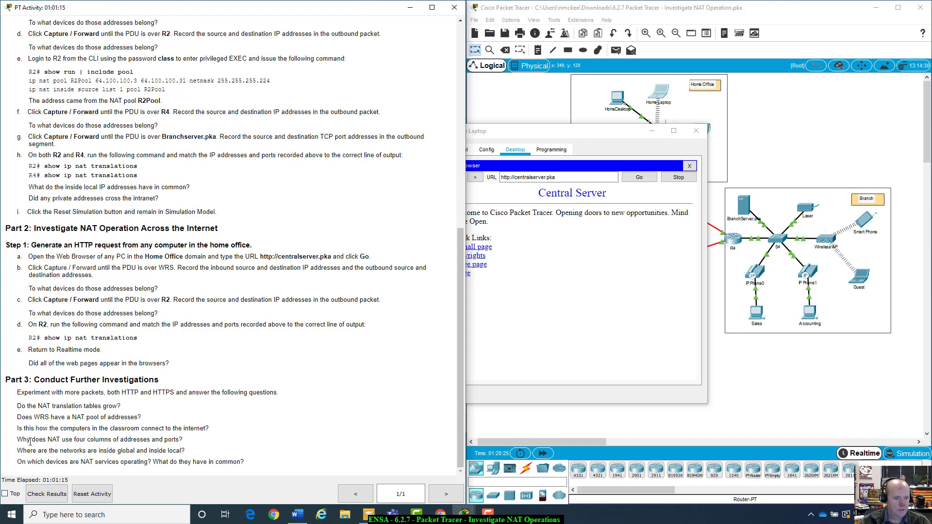
drag(18, 430, 25, 427)
drag(70, 426, 224, 431)
click(187, 428)
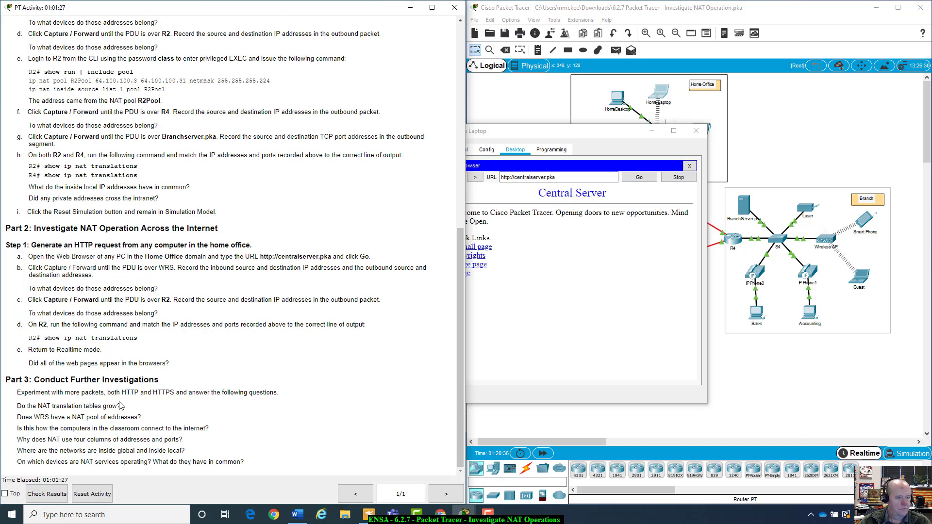
drag(626, 137, 908, 260)
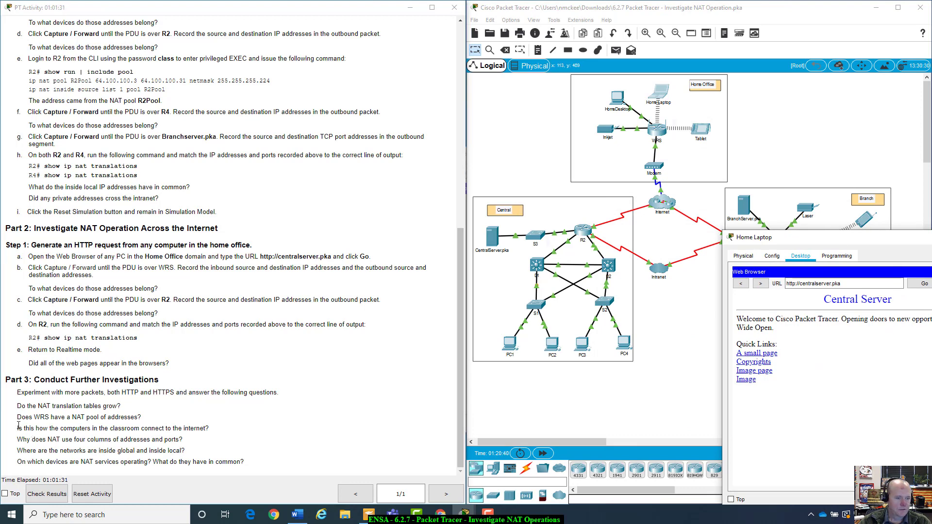
Highlight the classroom internet connection question, then the question about NAT's four columns
drag(18, 428, 214, 431)
click(216, 430)
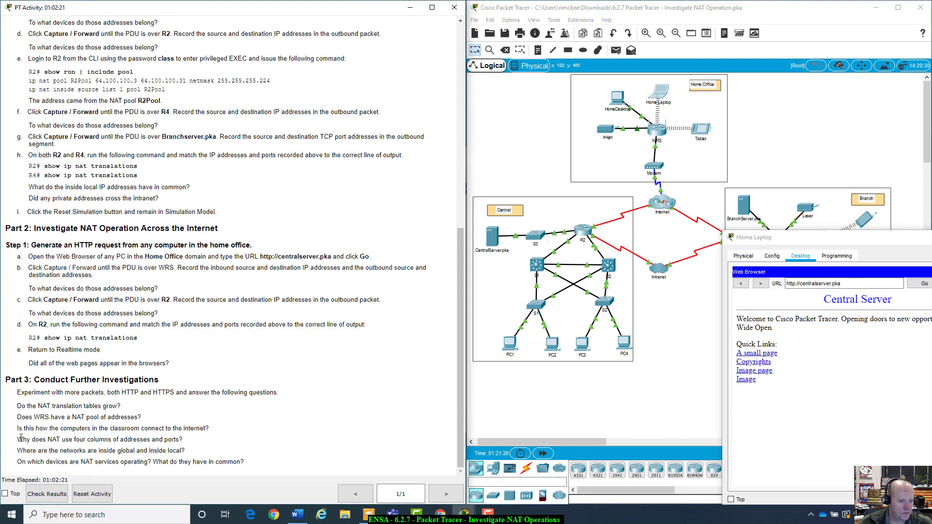
drag(20, 438, 216, 443)
click(188, 451)
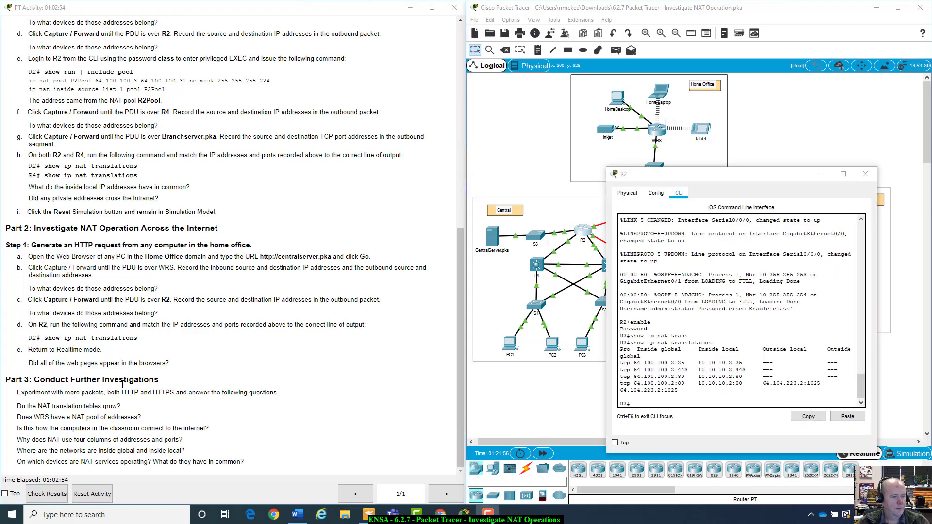
Highlight the inside global question and the Inside global heading and rows in R2's output
drag(17, 440, 184, 439)
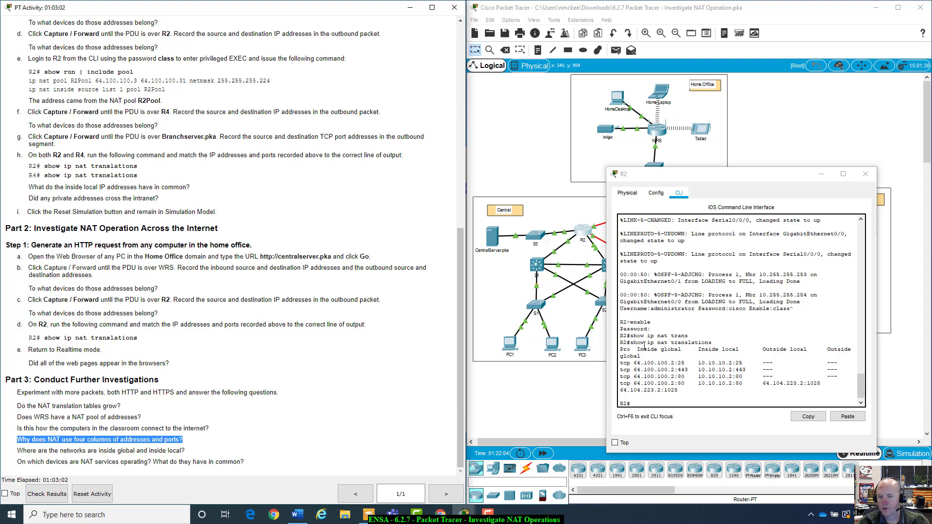
drag(637, 349, 683, 383)
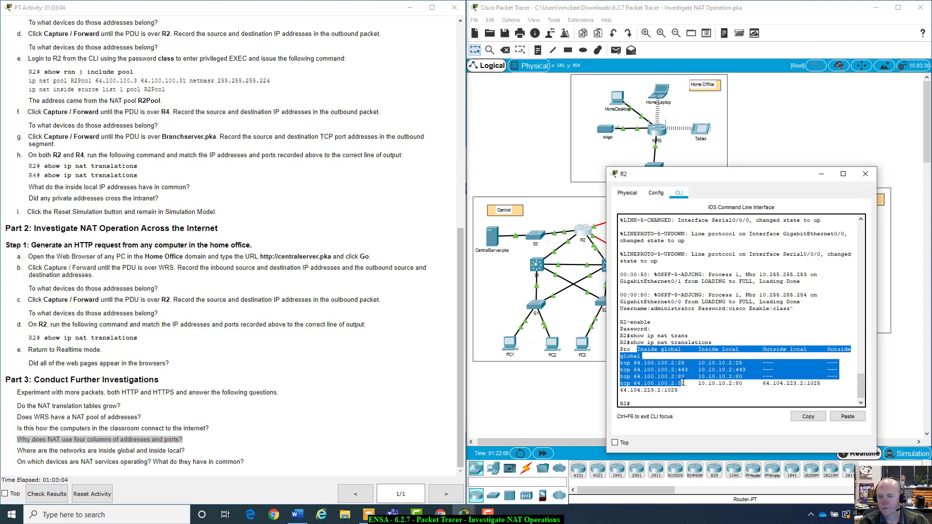
click(684, 384)
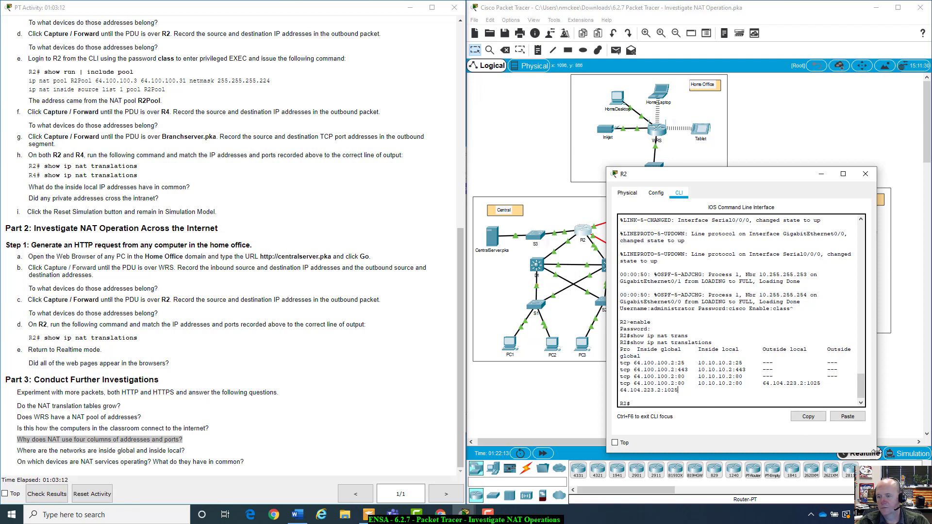
Widen R2's window so each NAT row fits, mark the last row, and scroll instructions to the top
drag(877, 452, 921, 465)
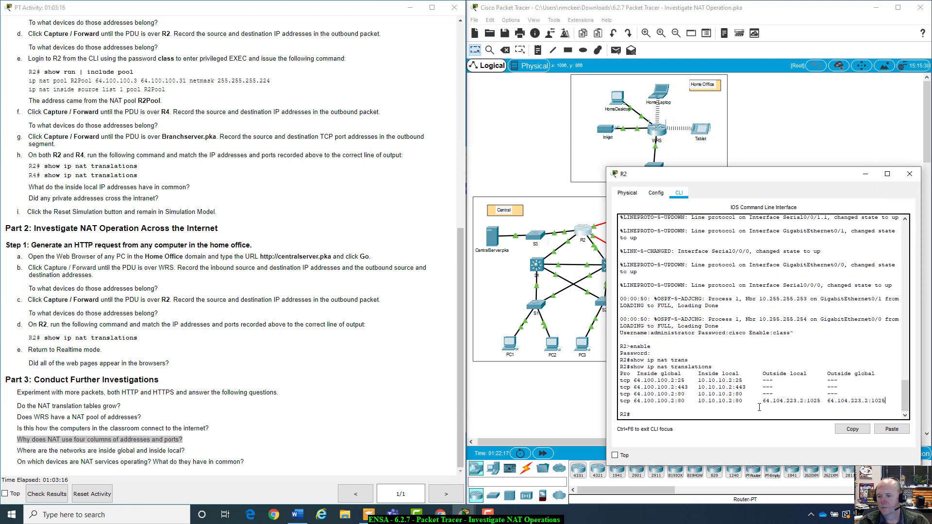
drag(760, 403, 892, 401)
click(892, 401)
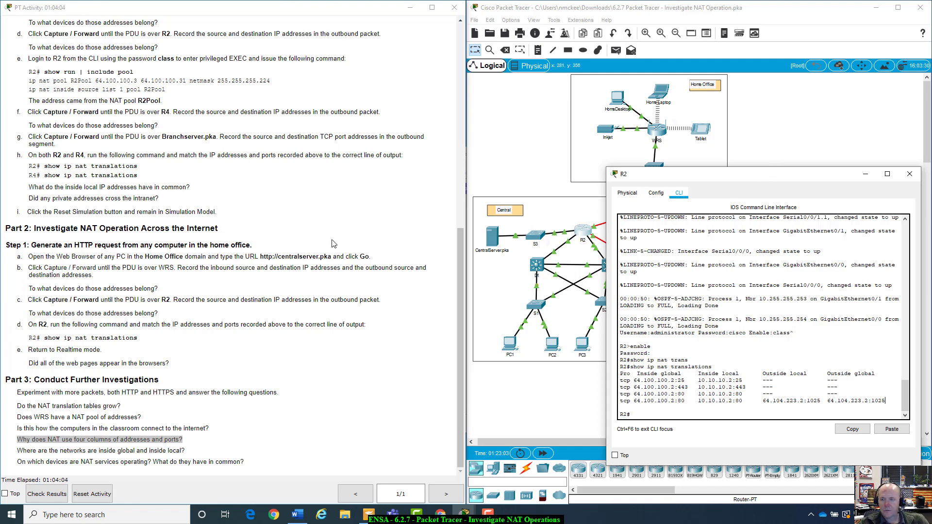
scroll(333, 243, up, 10)
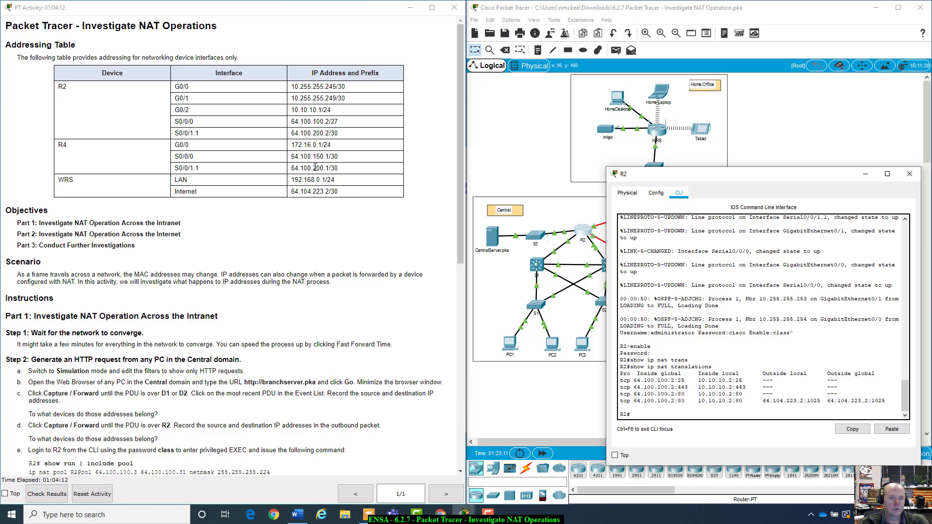
click(292, 120)
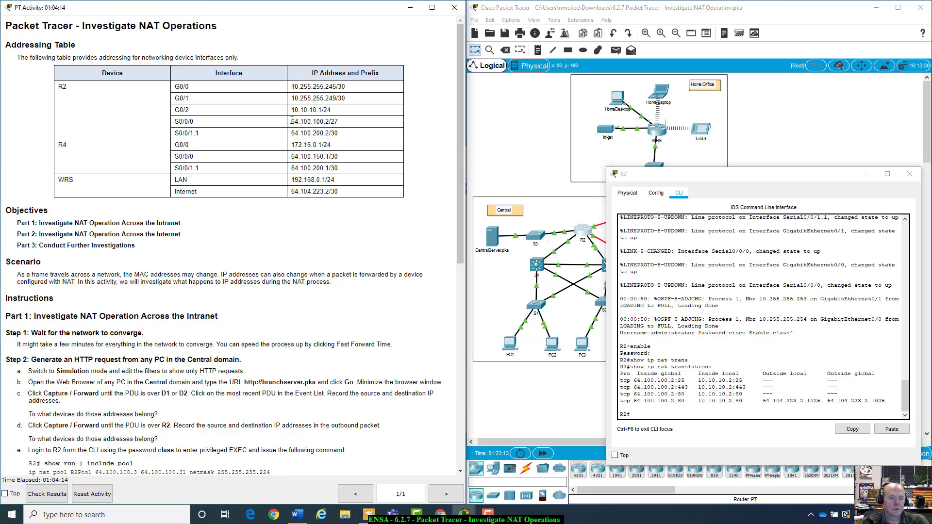
drag(292, 120, 354, 123)
click(313, 119)
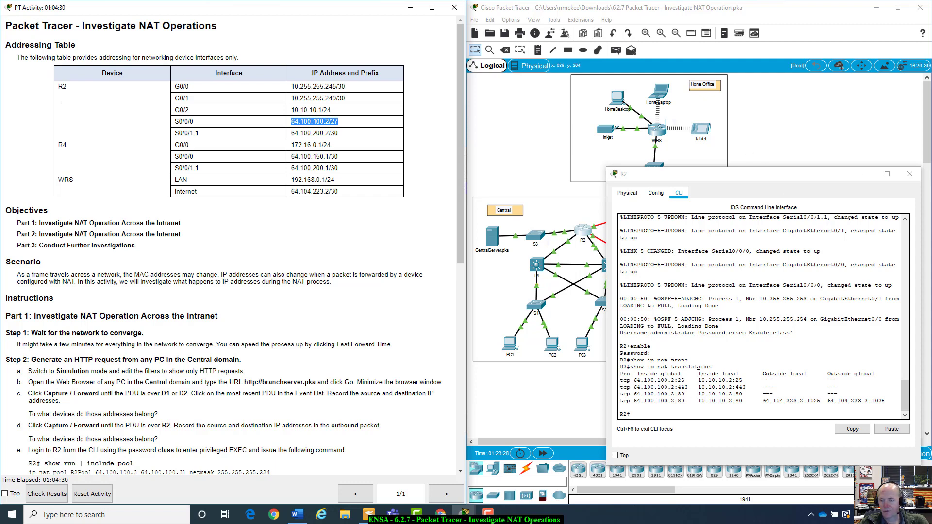
drag(698, 375, 742, 401)
click(716, 396)
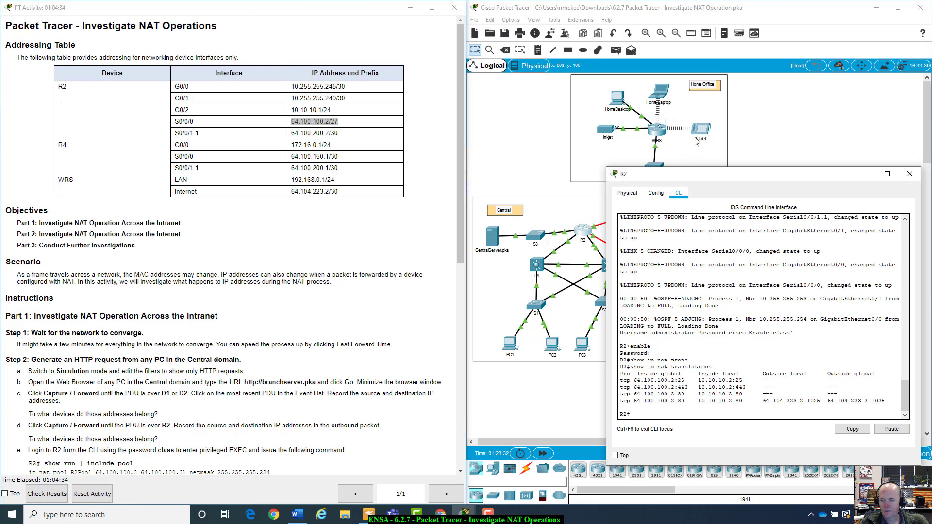
drag(698, 380, 737, 380)
click(736, 381)
Reposition R2's window and highlight the first NAT rows' inside global addresses
drag(754, 179, 700, 355)
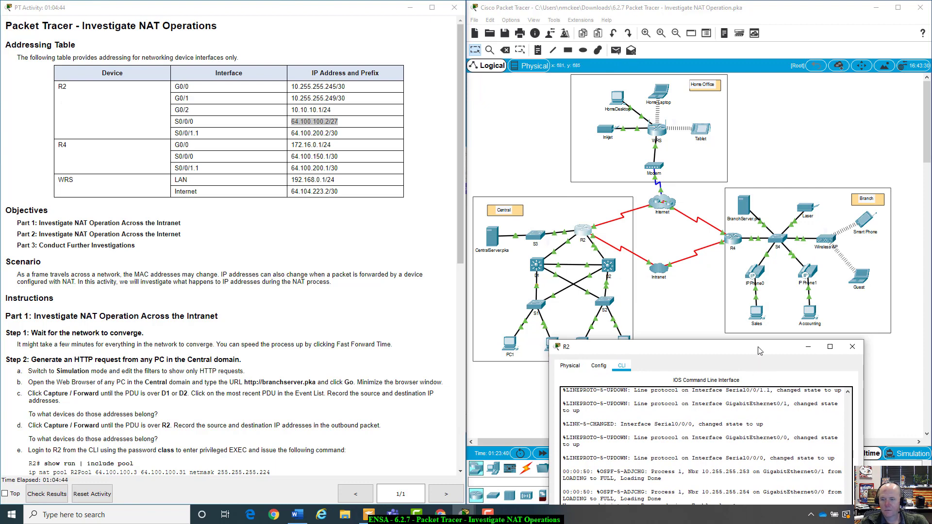
drag(762, 347, 795, 94)
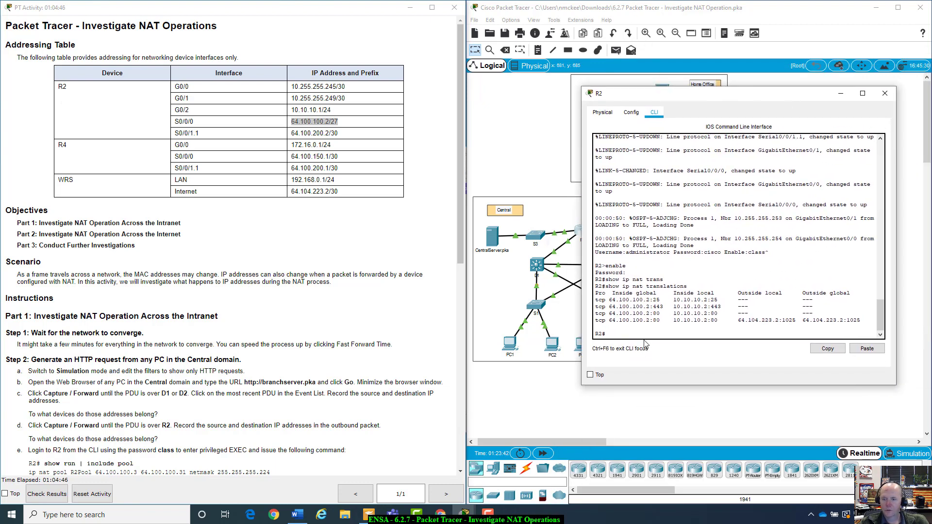
drag(609, 300, 666, 309)
click(666, 306)
click(663, 299)
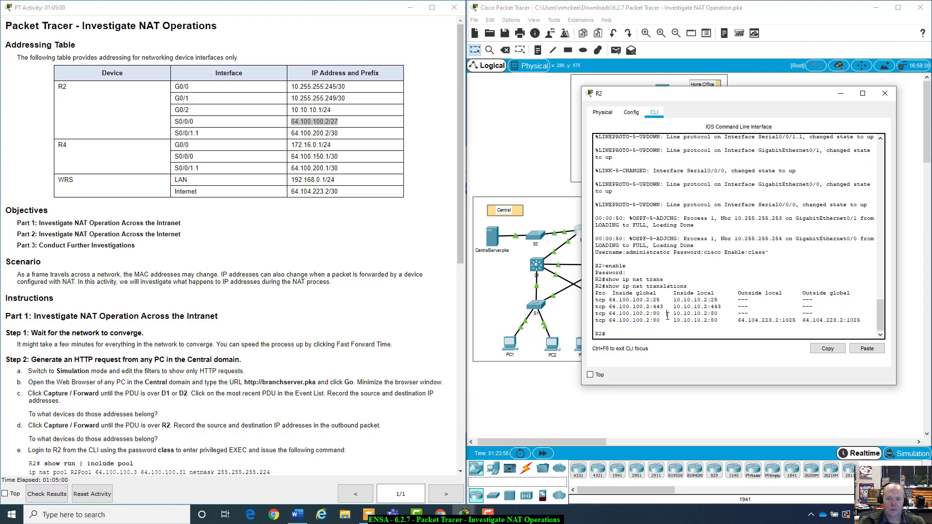
Scroll instructions to Part 3, highlight 10.10.10.2:25, and move R2's window aside to show the topology
scroll(56, 334, down, 10)
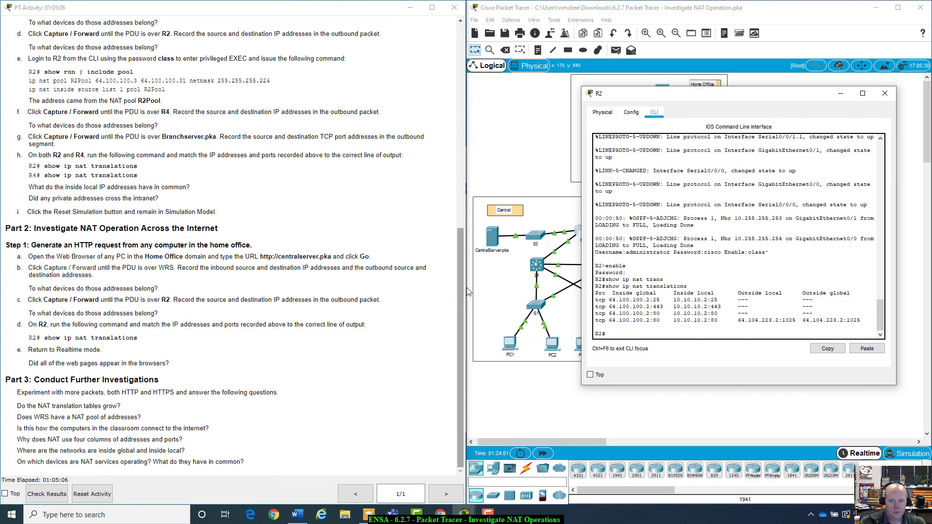
drag(674, 299, 724, 300)
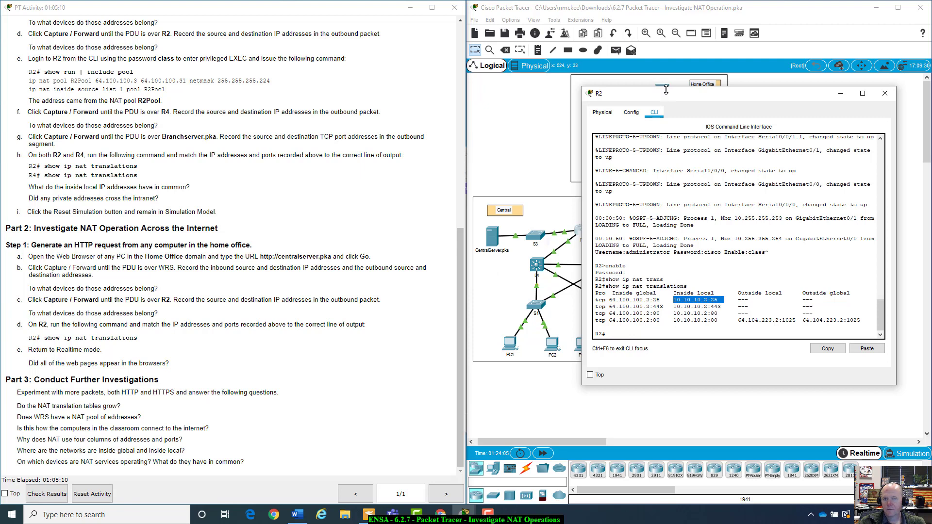
drag(663, 97, 765, 339)
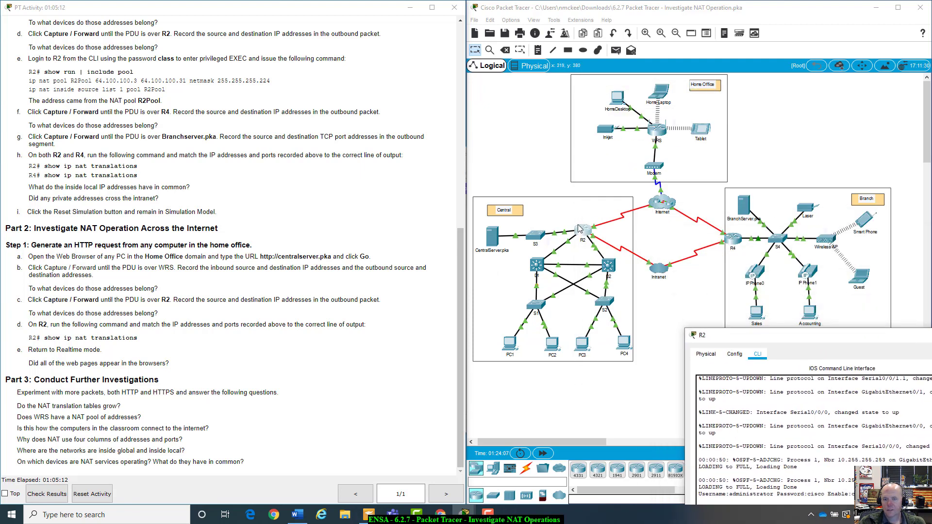
click(495, 240)
click(371, 189)
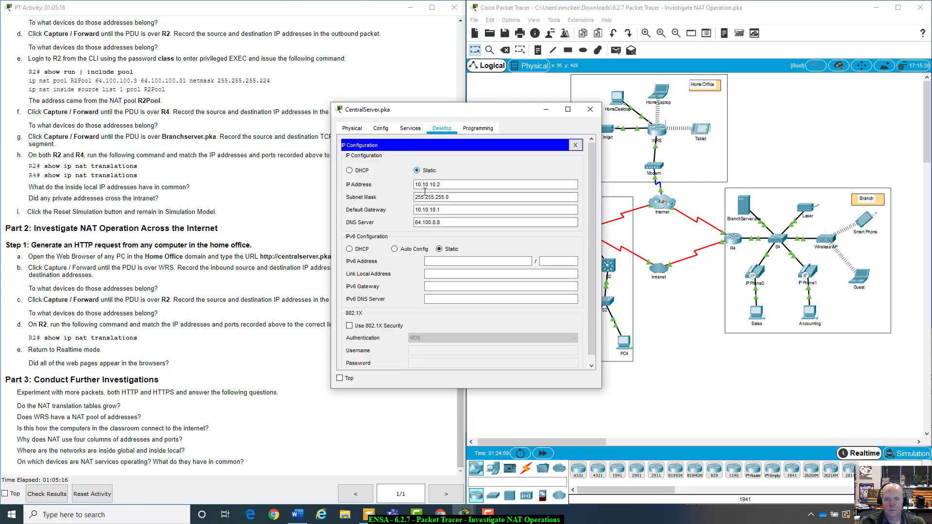
click(576, 145)
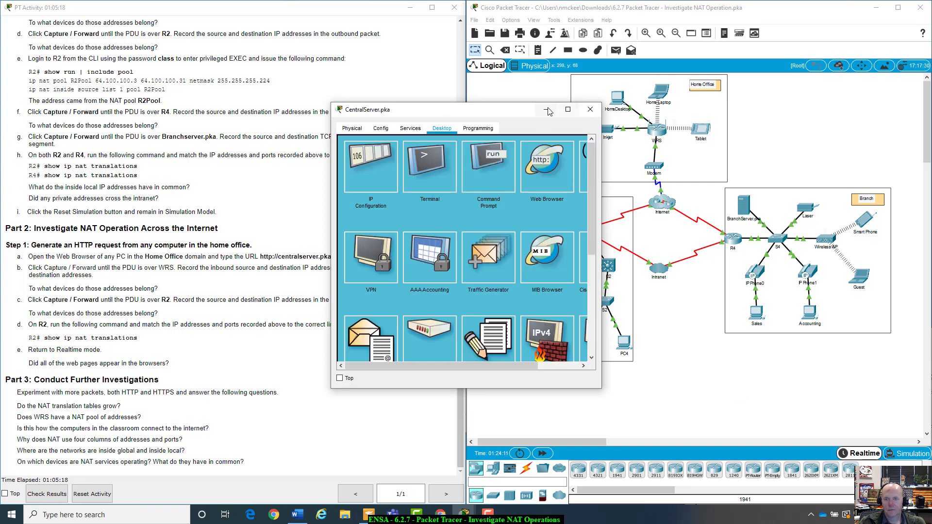
drag(526, 111, 738, 256)
click(801, 255)
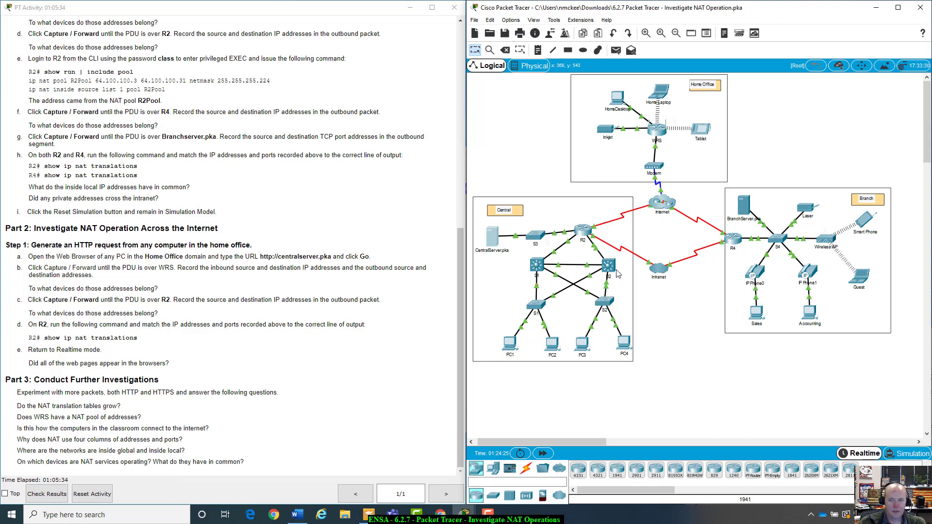
Open R2's and R4's command-line windows, arranged so R2's output stays visible
click(588, 232)
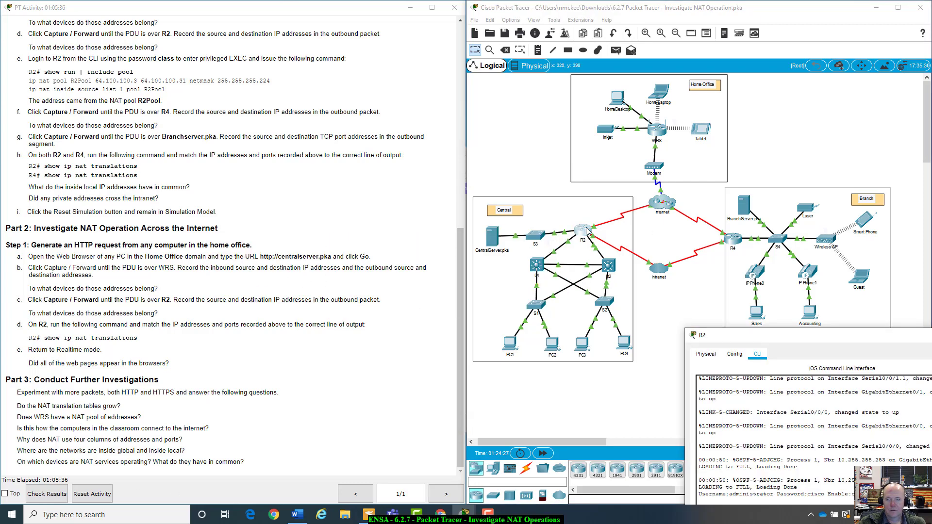
drag(849, 340, 378, 53)
click(734, 238)
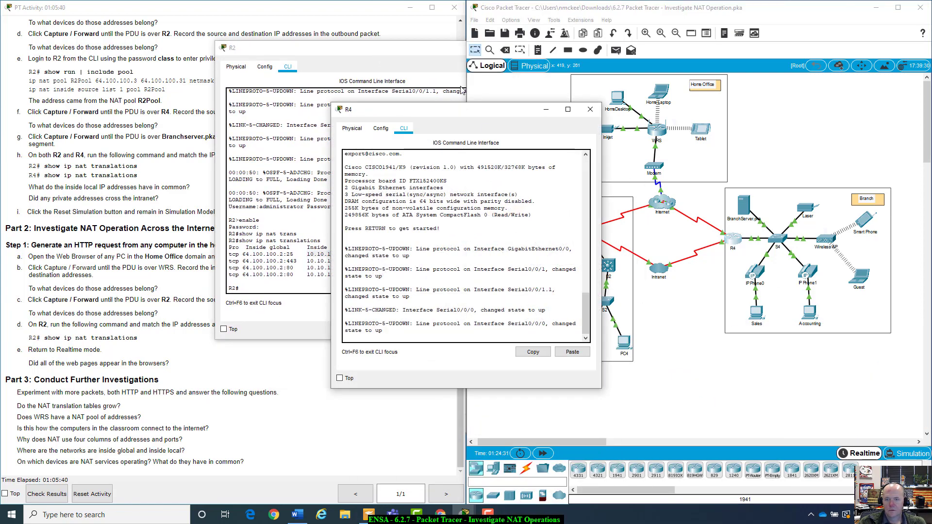
drag(474, 112, 731, 78)
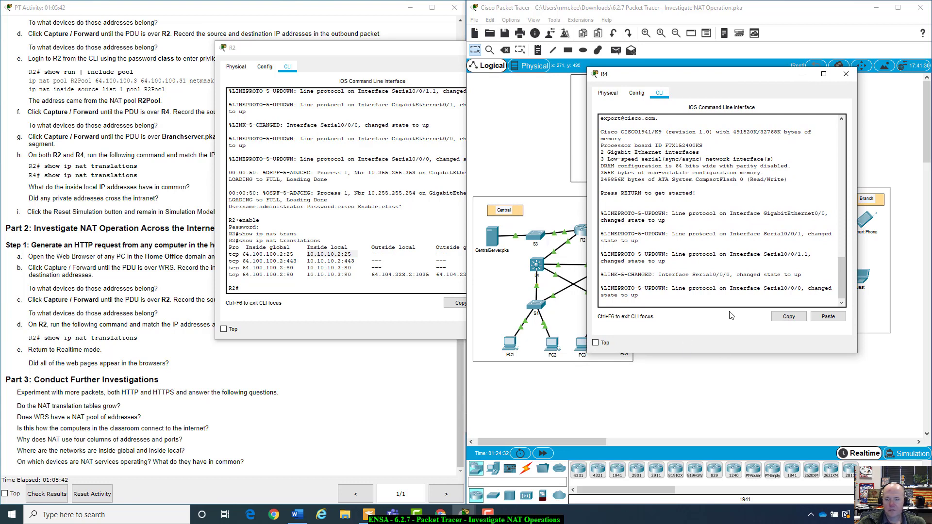
Put R4's console into privileged EXEC mode with enable and the password
key(Return)
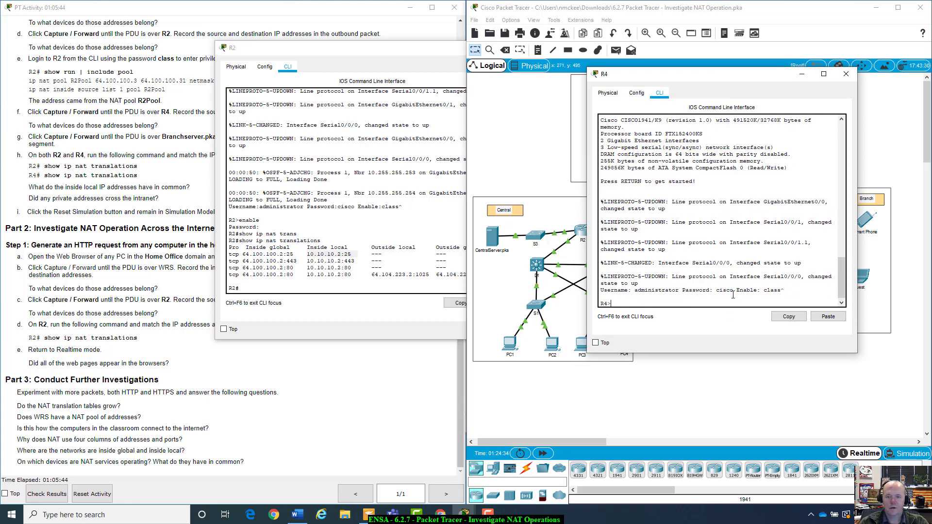
text(enabel)
key(BackSpace)
key(BackSpace)
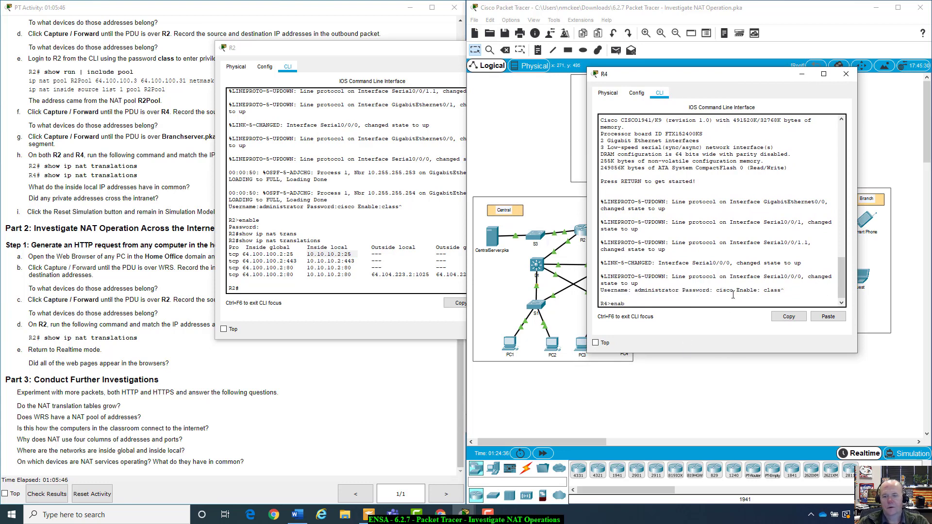
text(le)
key(Return)
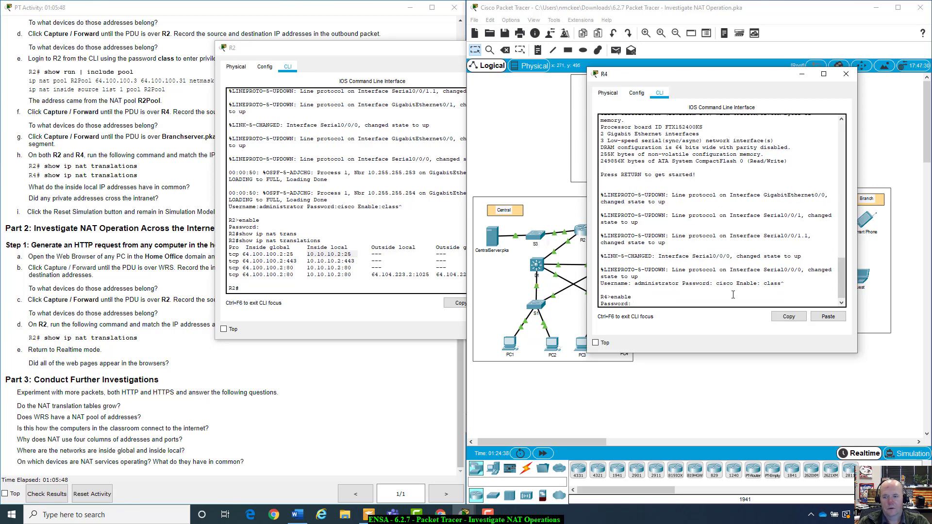
key(Return)
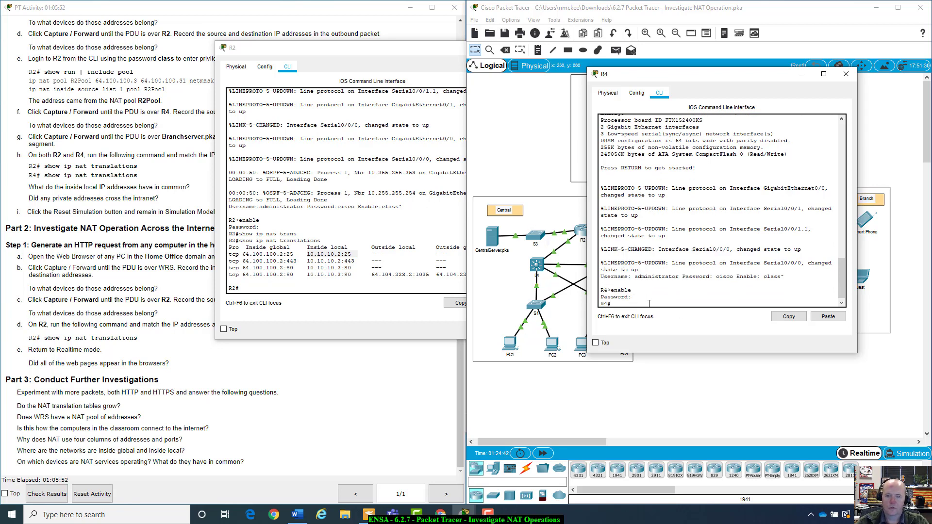
Run show ip nat translations on R4 to list its NAT table
text(show ip)
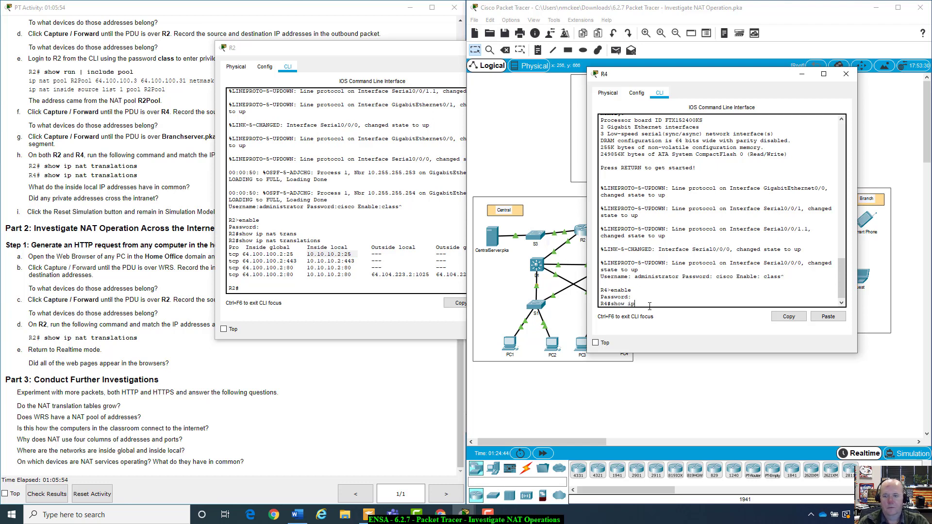
text( ne)
key(Tab)
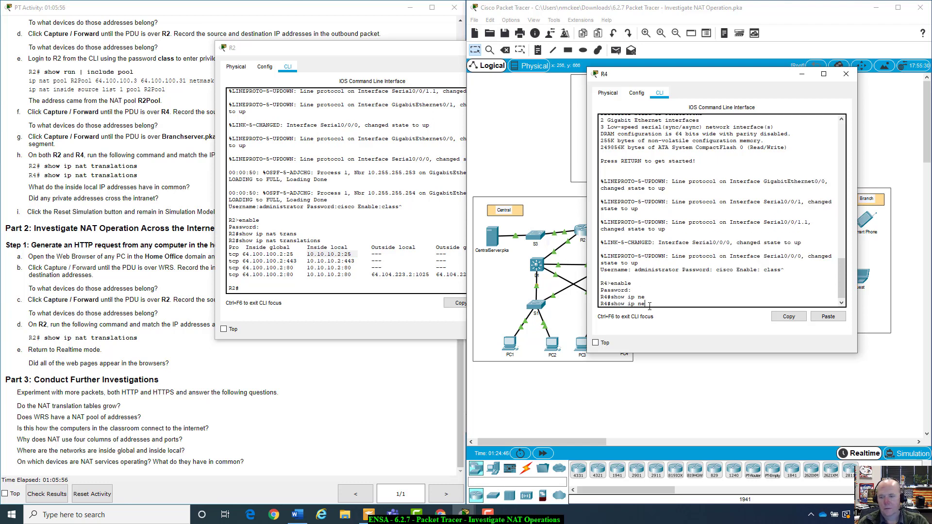
text(t)
key(Tab)
text(tr)
key(Tab)
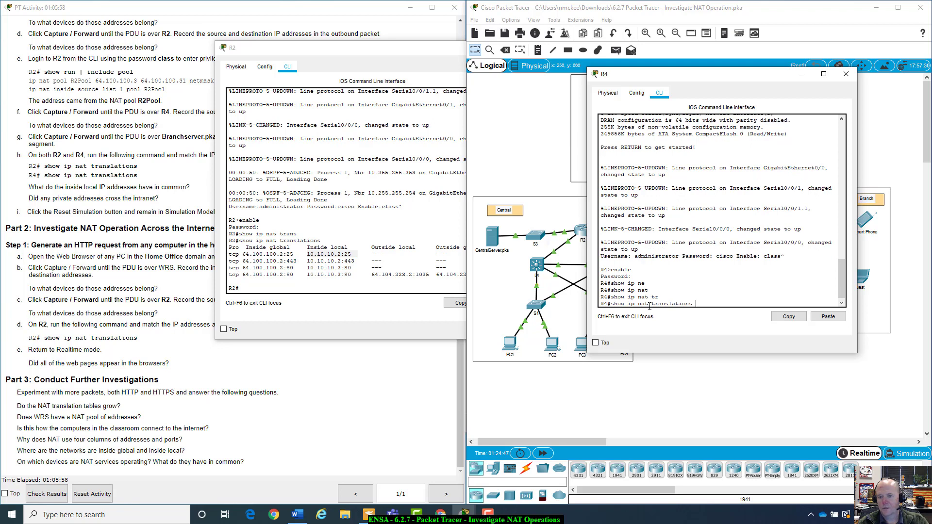
key(Return)
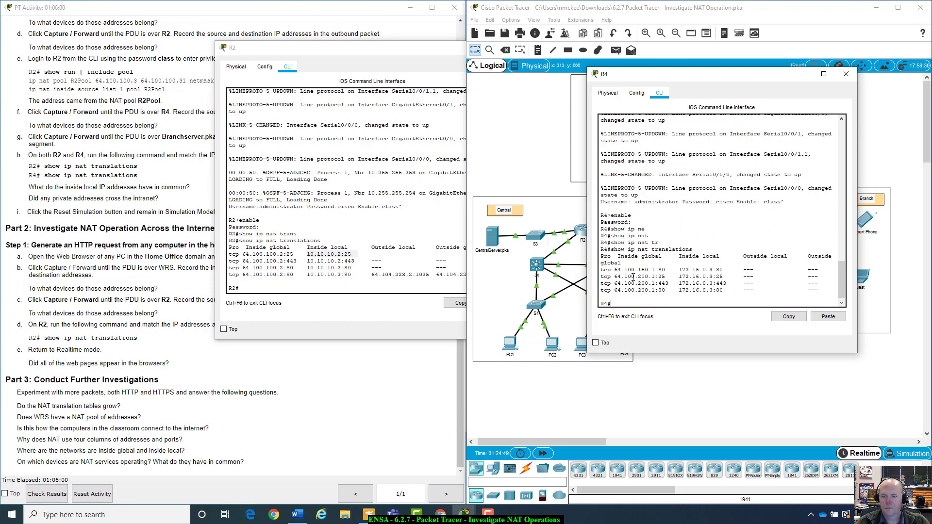
Move R4's console aside, mark its NAT table column headings, and bring the topology forward
drag(698, 83, 747, 72)
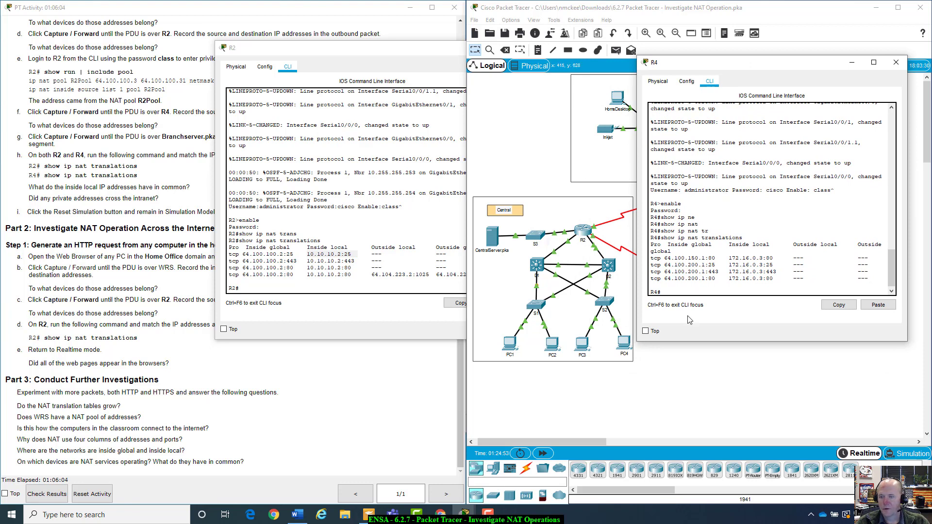
drag(668, 254, 879, 285)
click(879, 285)
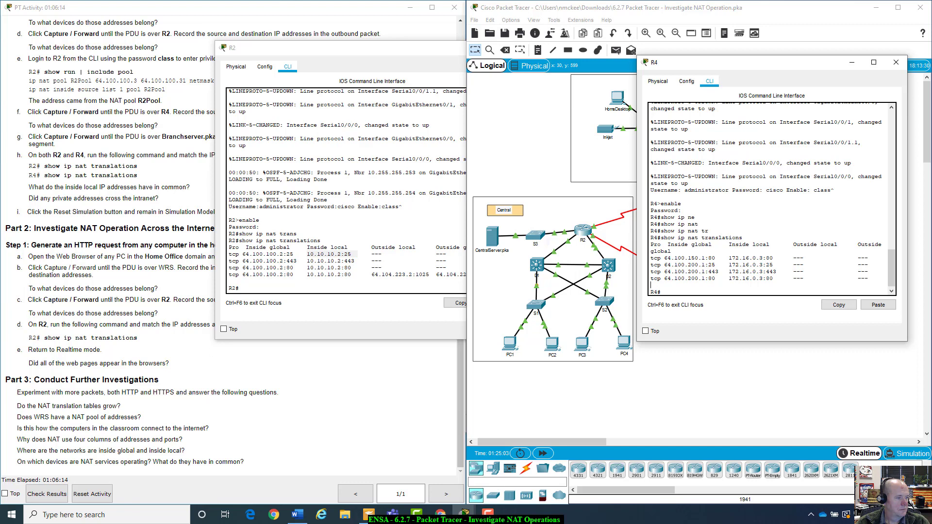
mouse_move(697, 7)
mouse_down()
mouse_move(691, 61)
mouse_move(689, 13)
mouse_up()
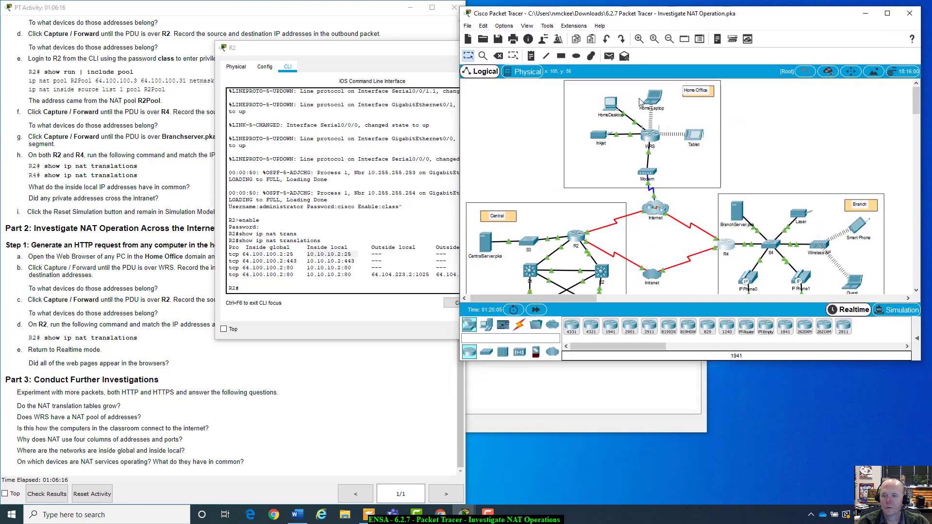
Open the WRS router's GUI Config tab and dismiss the Interface Locked warning twice
click(648, 139)
click(325, 128)
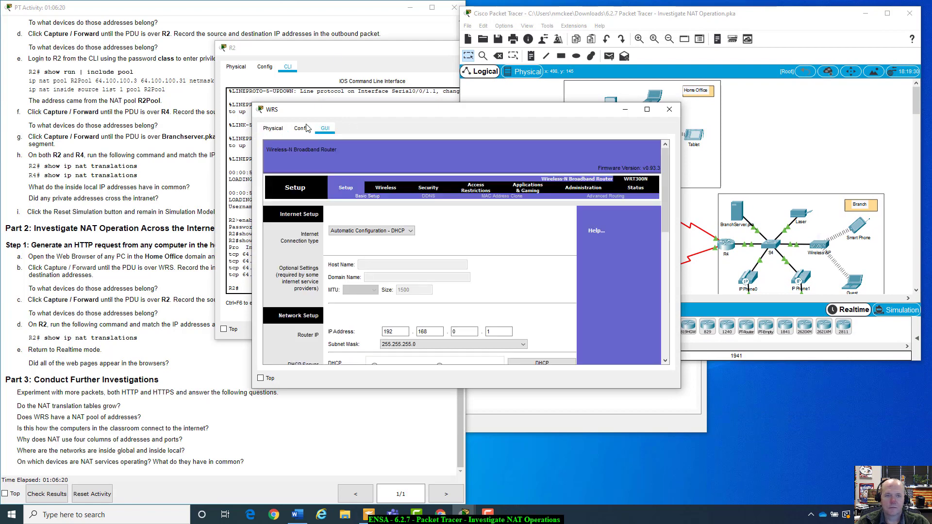
click(302, 128)
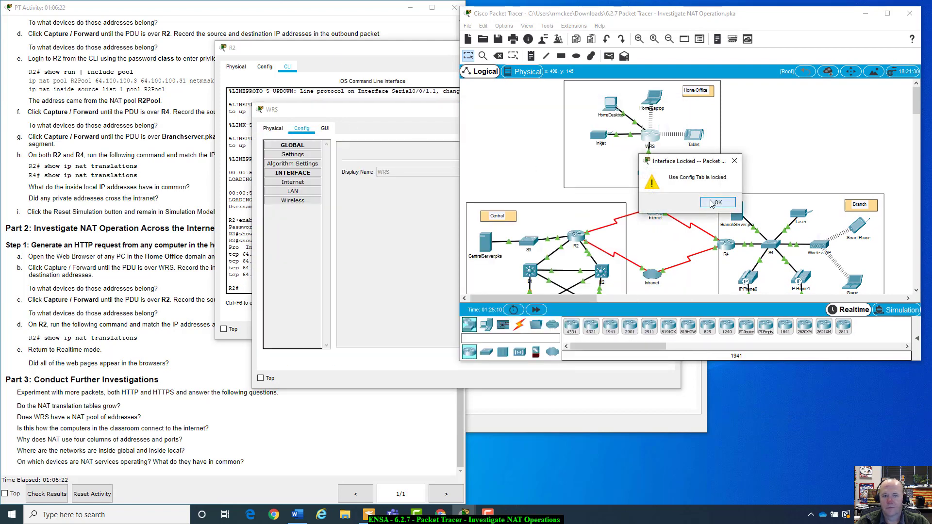
click(712, 204)
click(295, 129)
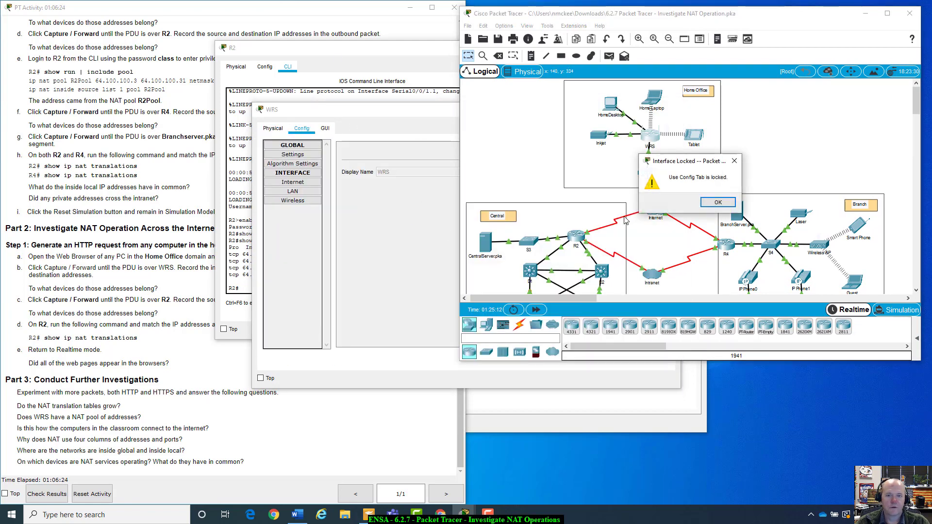
click(718, 203)
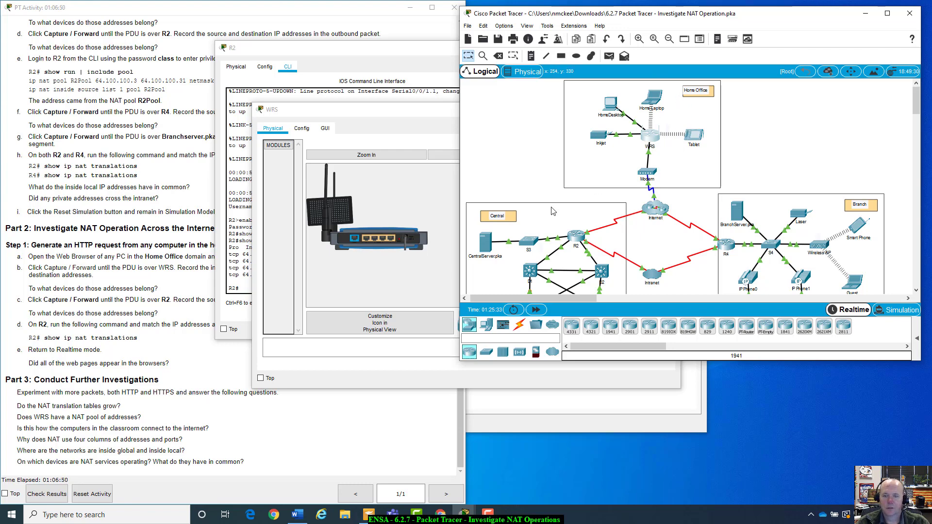
Bring the lab instructions forward and scroll through them, ending at the addressing table
click(291, 451)
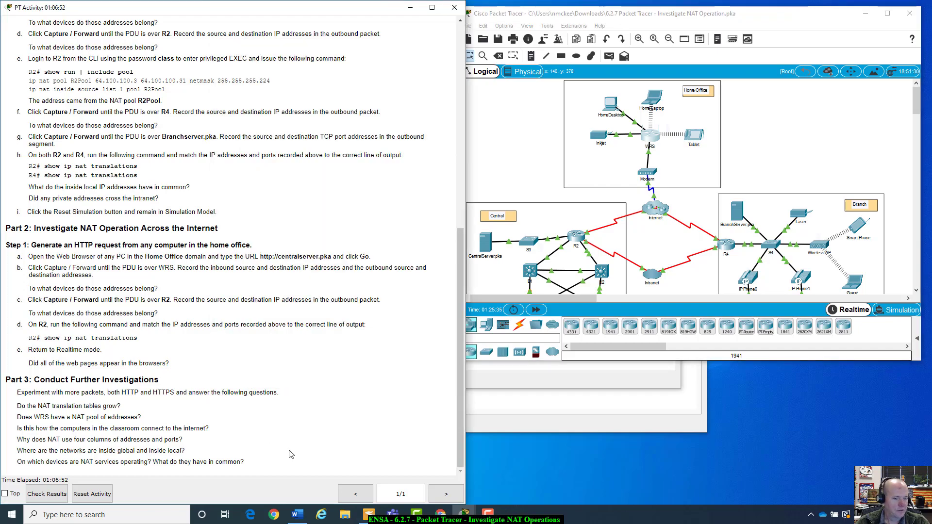
scroll(291, 455, up, 7)
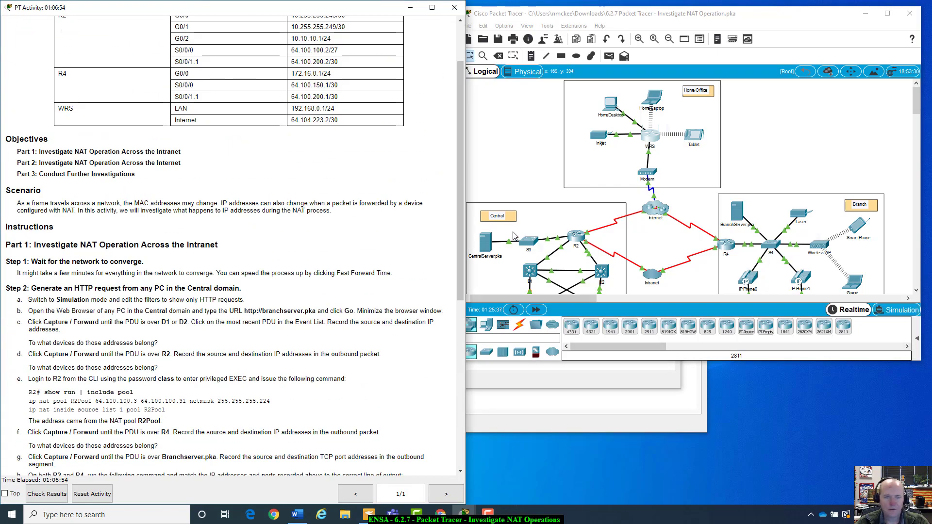
scroll(380, 224, up, 3)
scroll(381, 225, down, 12)
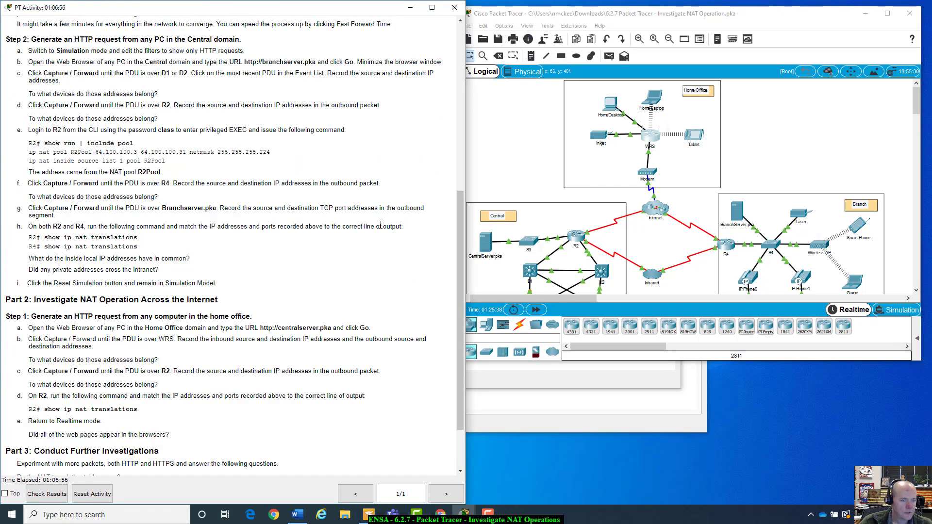
scroll(381, 225, down, 3)
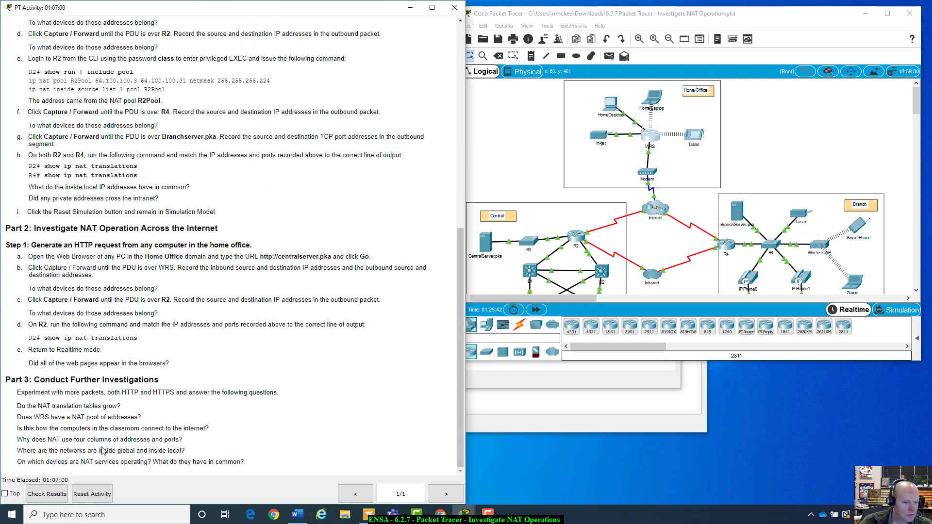
scroll(107, 408, up, 2)
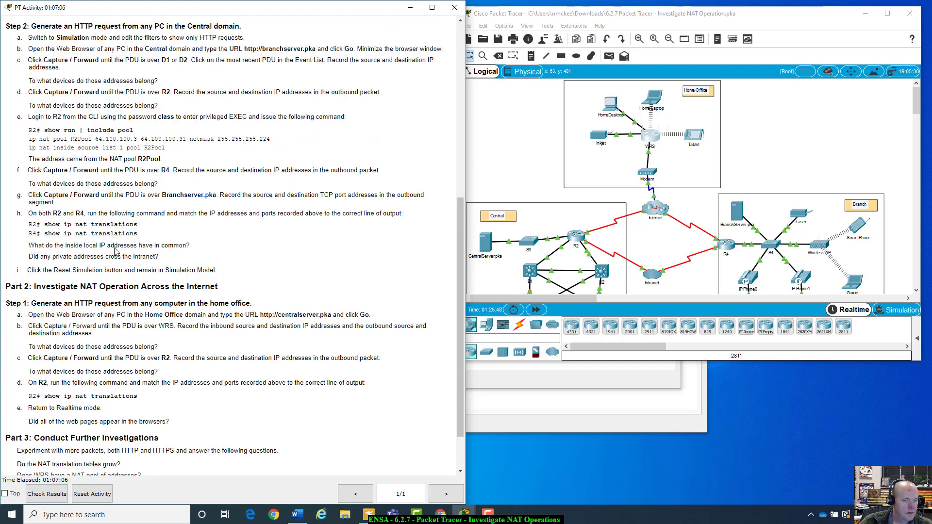
scroll(130, 186, up, 2)
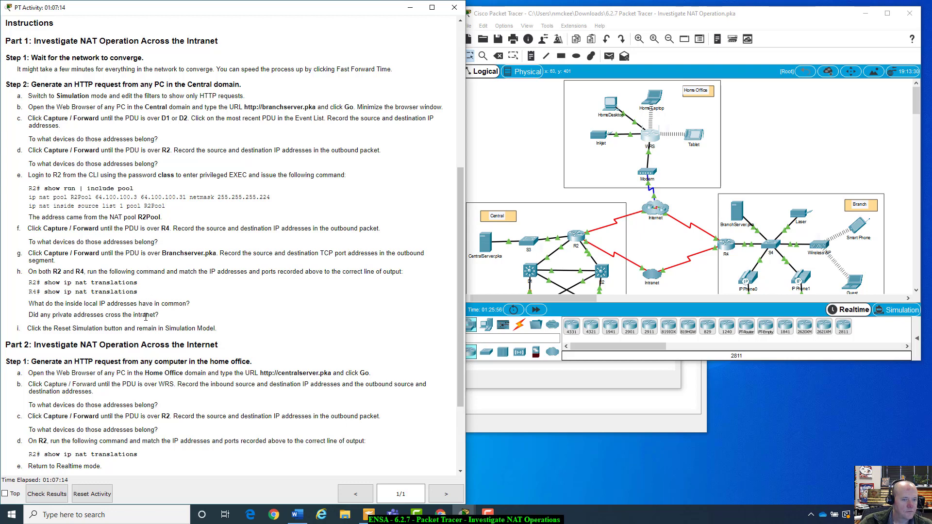
scroll(145, 317, down, 3)
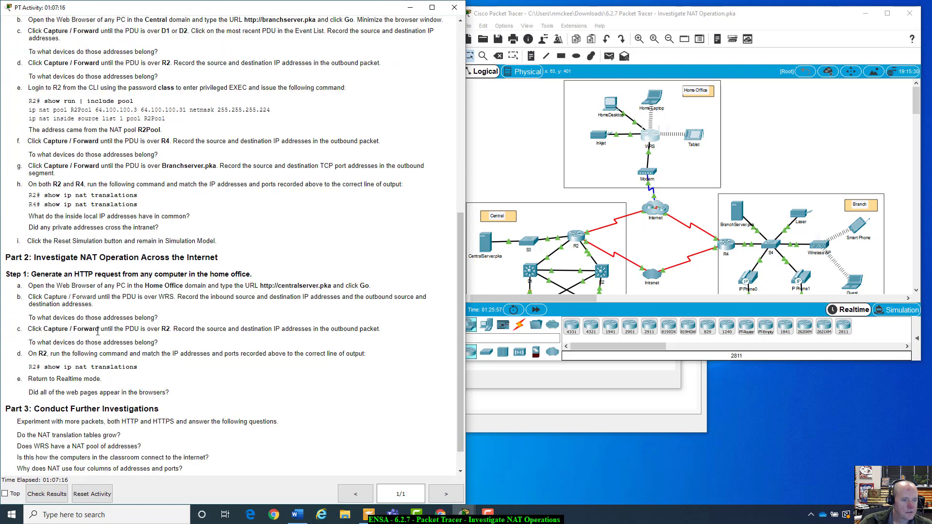
scroll(106, 342, down, 1)
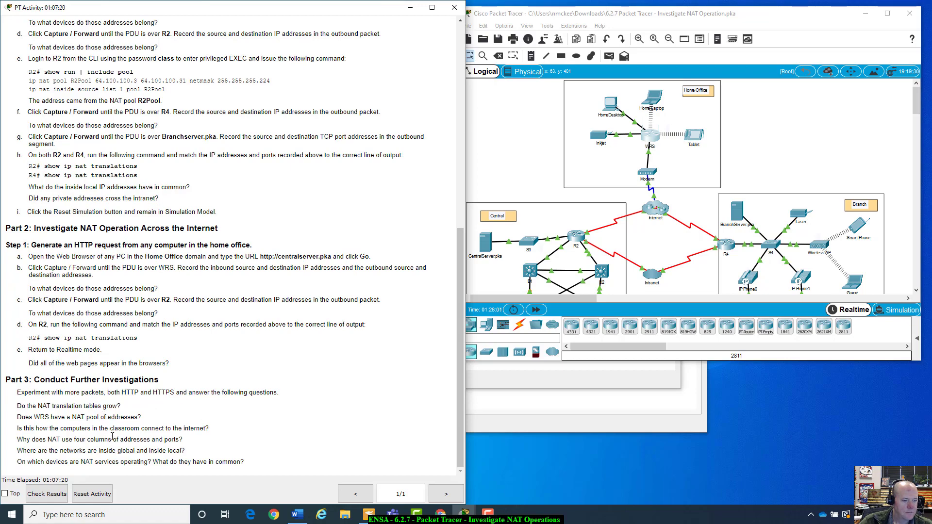
scroll(272, 439, up, 9)
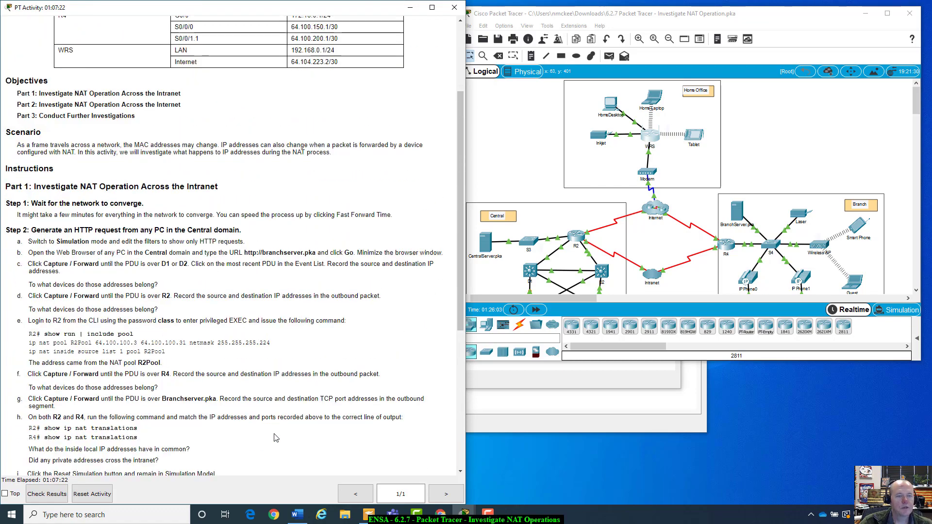
scroll(275, 436, down, 7)
middle_click(275, 432)
scroll(280, 422, up, 11)
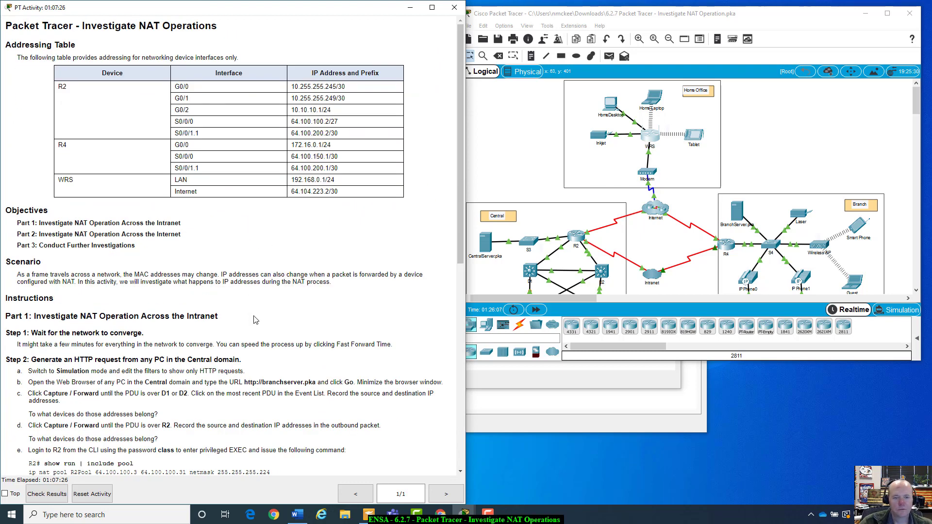
Bring HomeDesktop's browser forward with Host Name Unresolved showing, then move it down-right off the topology
click(619, 425)
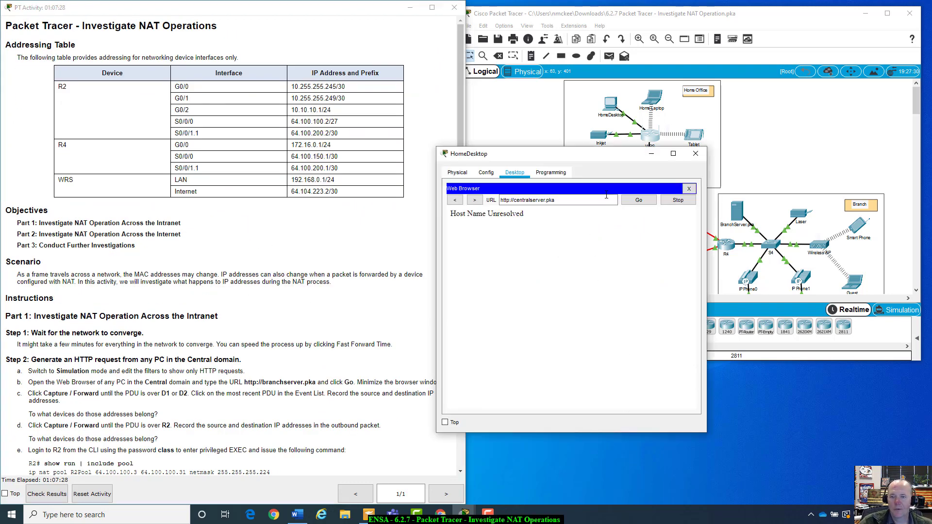
drag(593, 158, 624, 93)
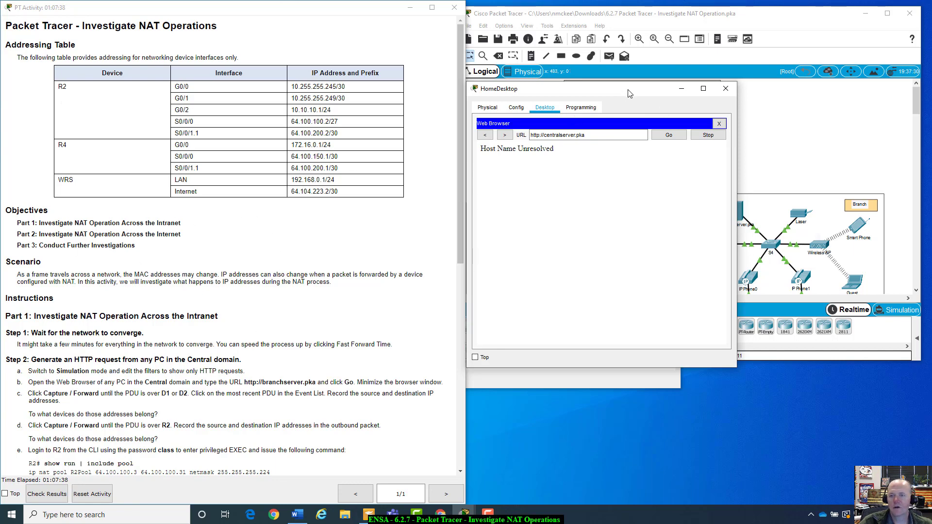
drag(630, 93, 666, 235)
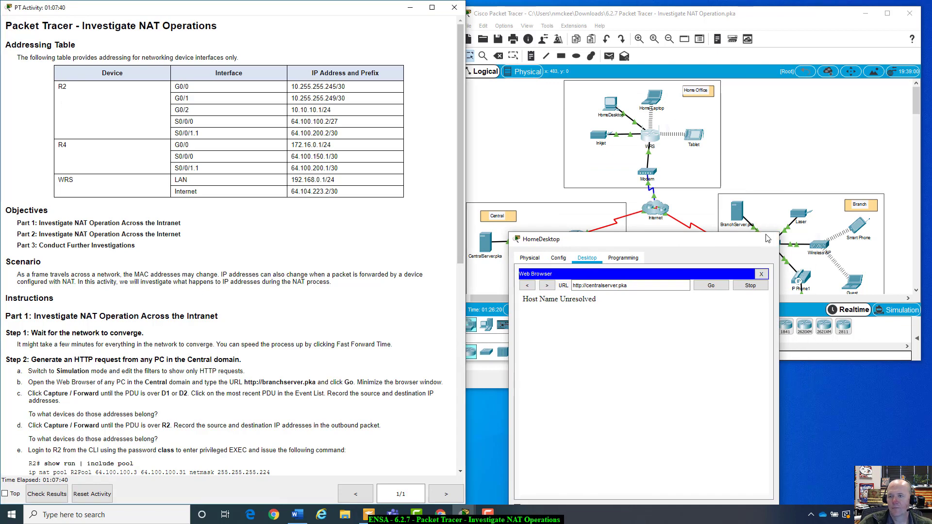